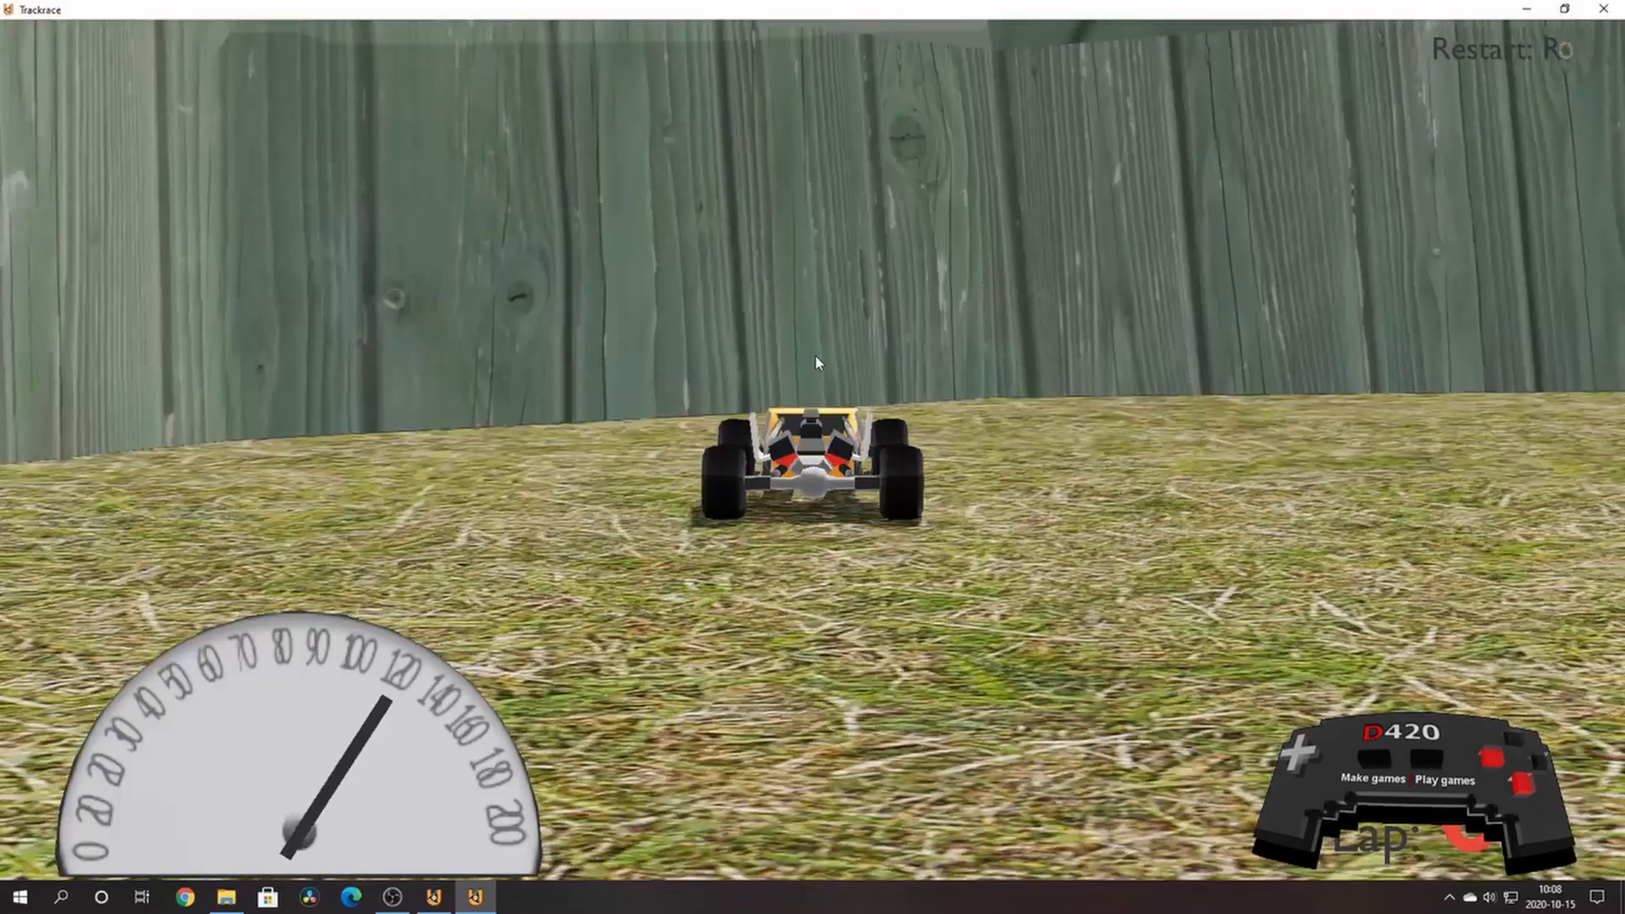
{"action": "key", "text": "r"}
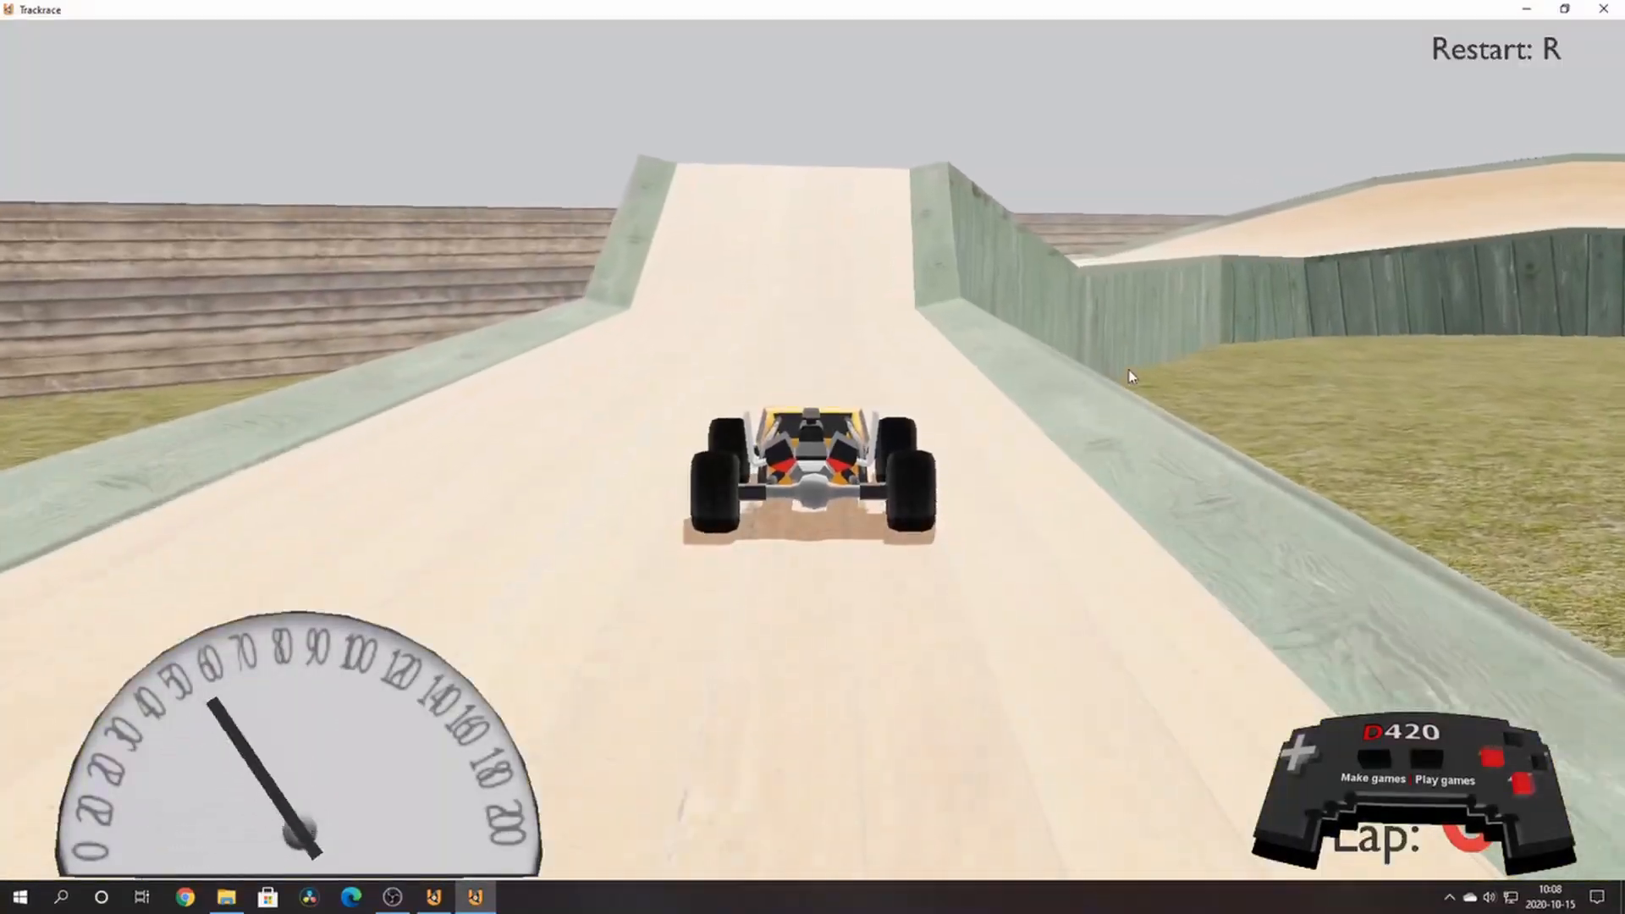
{"action": "key", "text": "Up"}
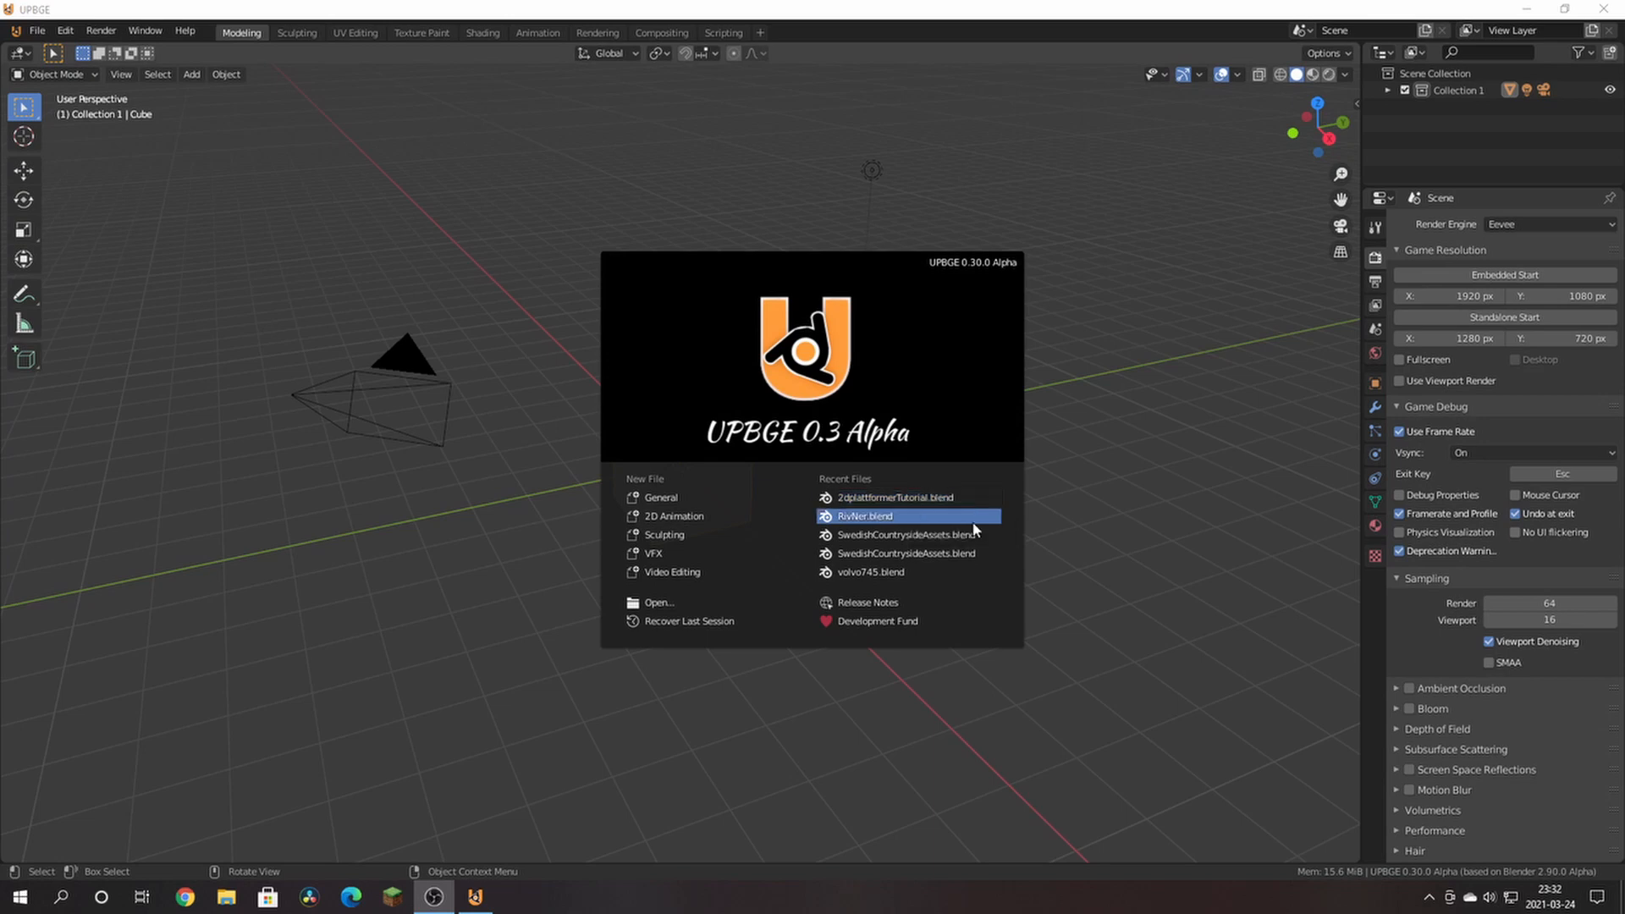
Step: Open the recent project file 2dplattformerTutorial.blend
{"action": "left_click", "coordinate": [915, 498]}
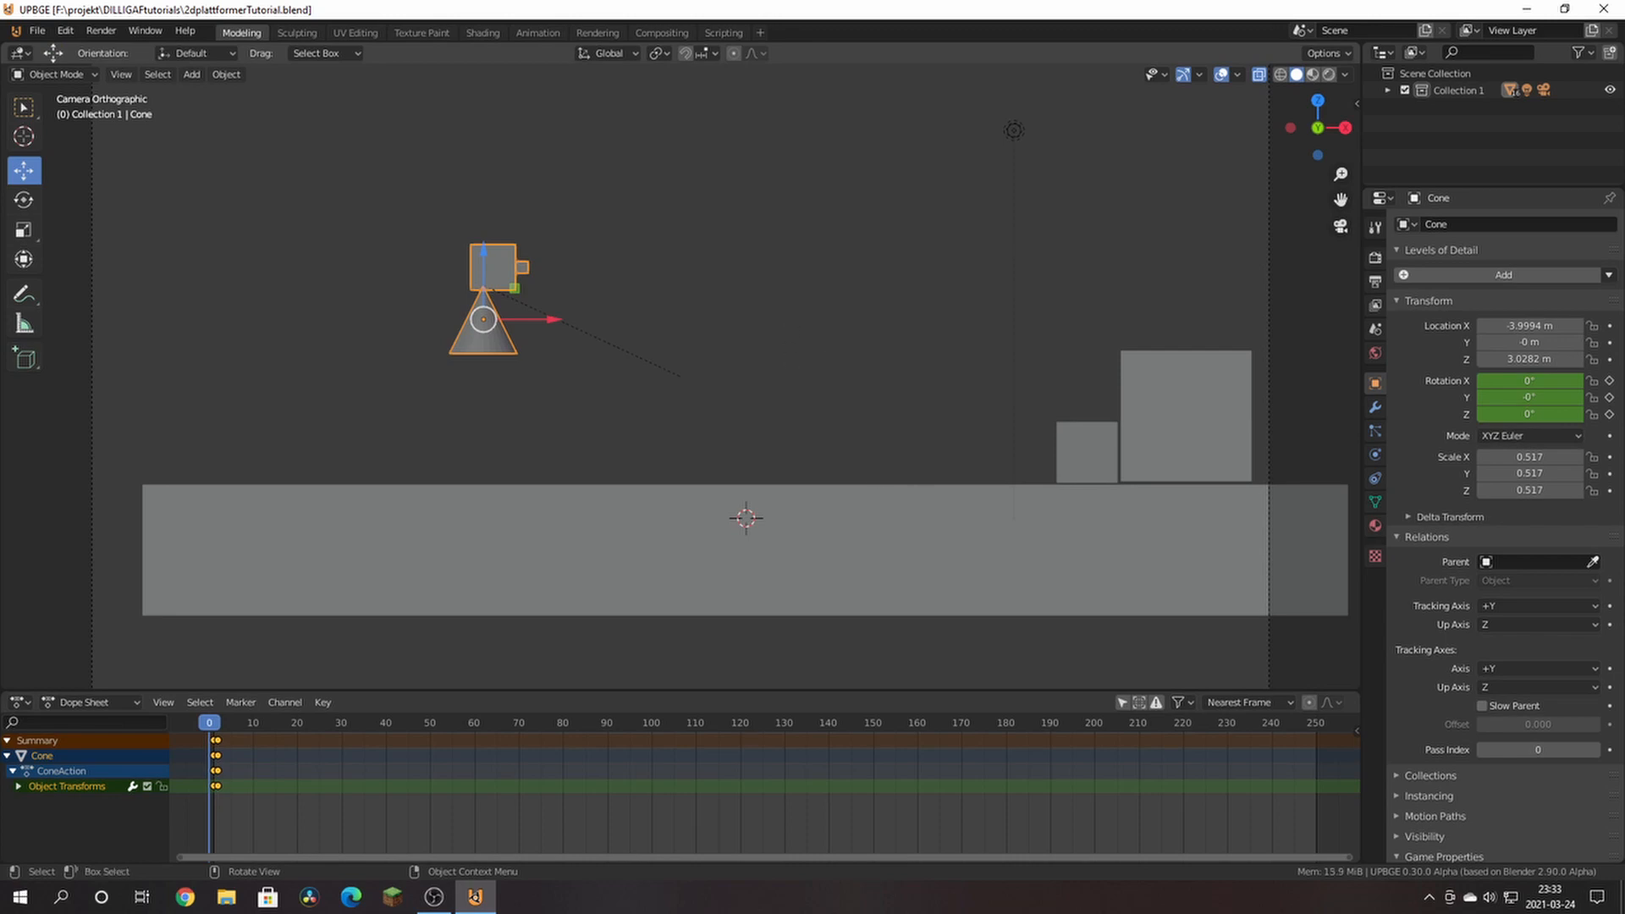
Step: Play-test the platformer by running the character both ways and jumping across the platforms and boxes, and end the game
{"action": "key", "text": "p"}
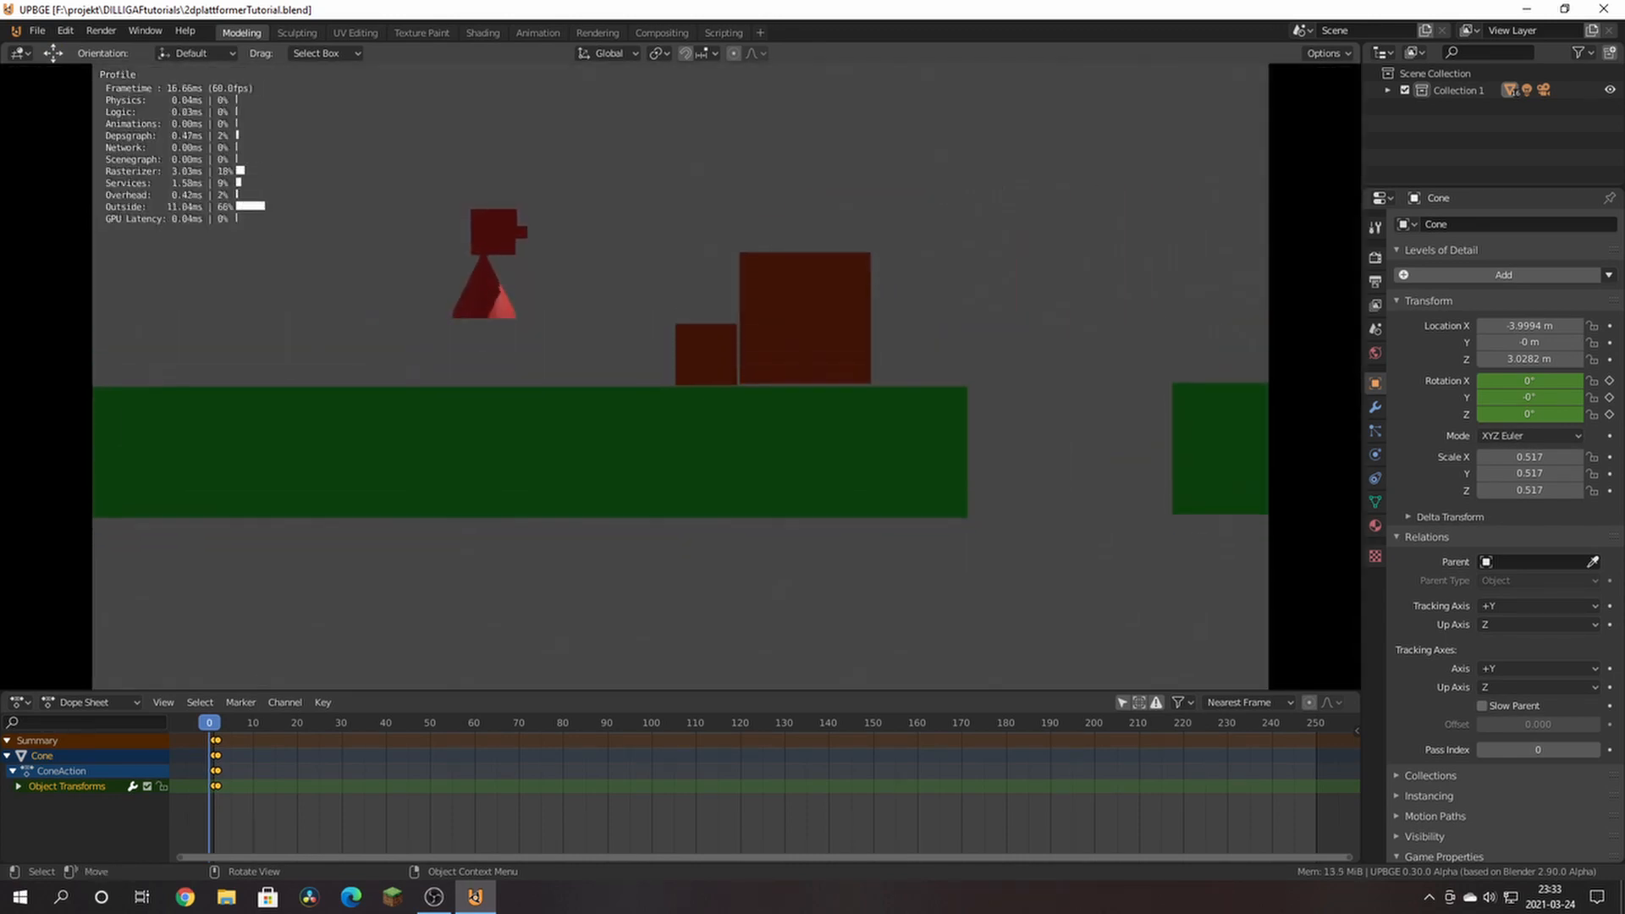
{"action": "key", "text": "a"}
{"action": "key", "text": "space"}
{"action": "key", "text": "d"}
{"action": "key", "text": "space"}
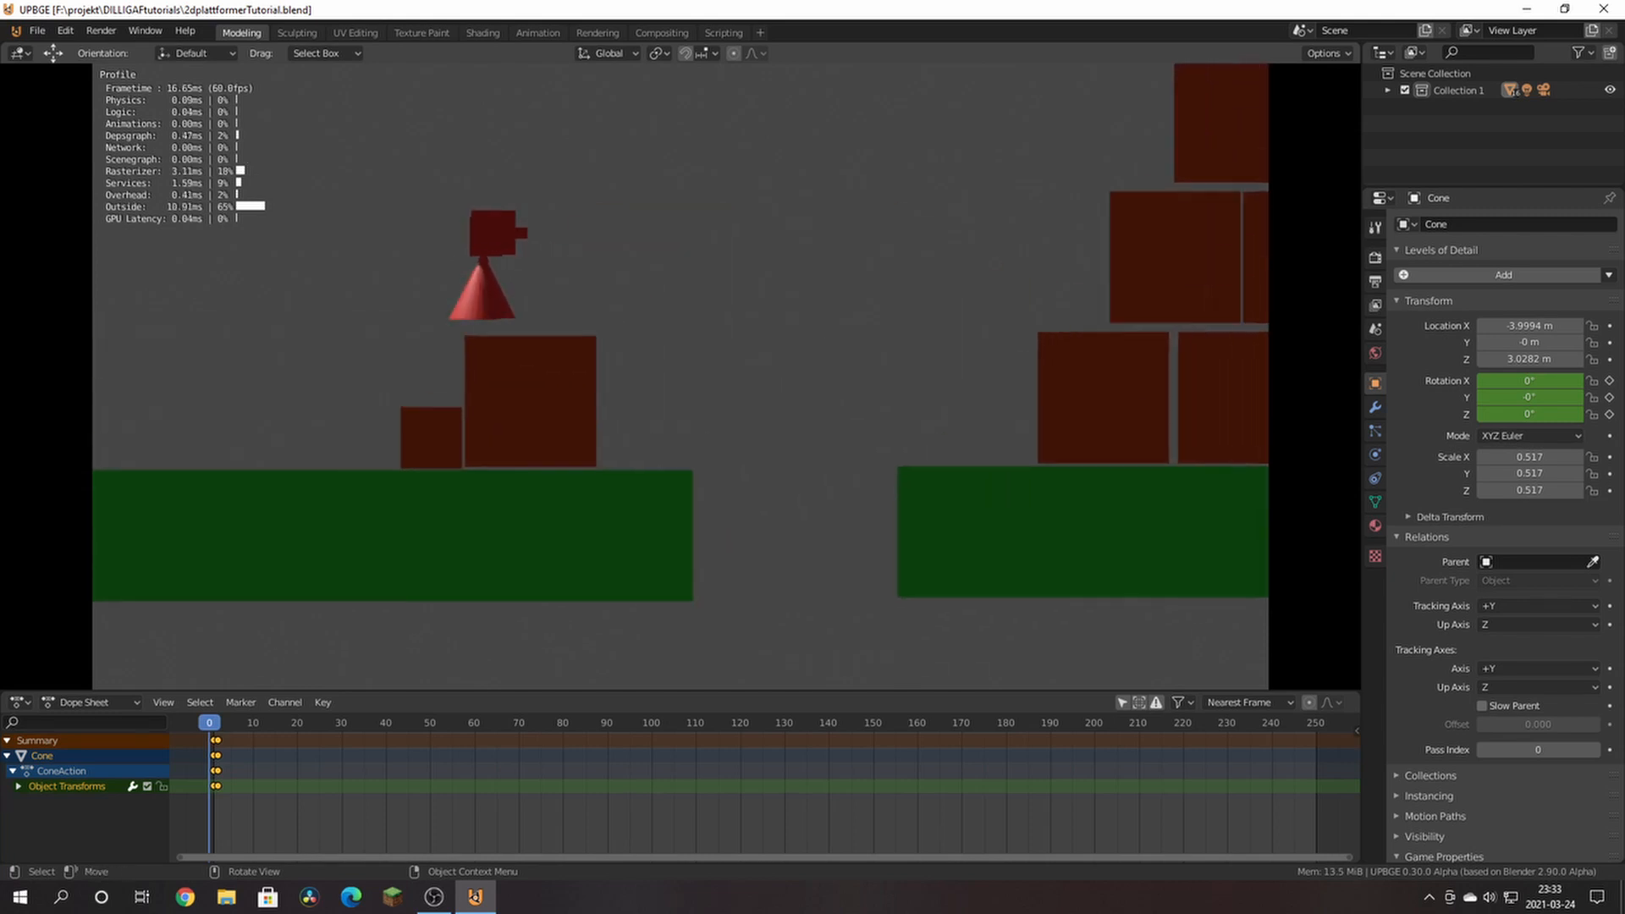
{"action": "key", "text": "d"}
{"action": "key", "text": "space"}
{"action": "key", "text": "space"}
{"action": "key", "text": "space"}
{"action": "key", "text": "space"}
{"action": "key", "text": "d"}
{"action": "key", "text": "space"}
{"action": "key", "text": "d"}
{"action": "key", "text": "space"}
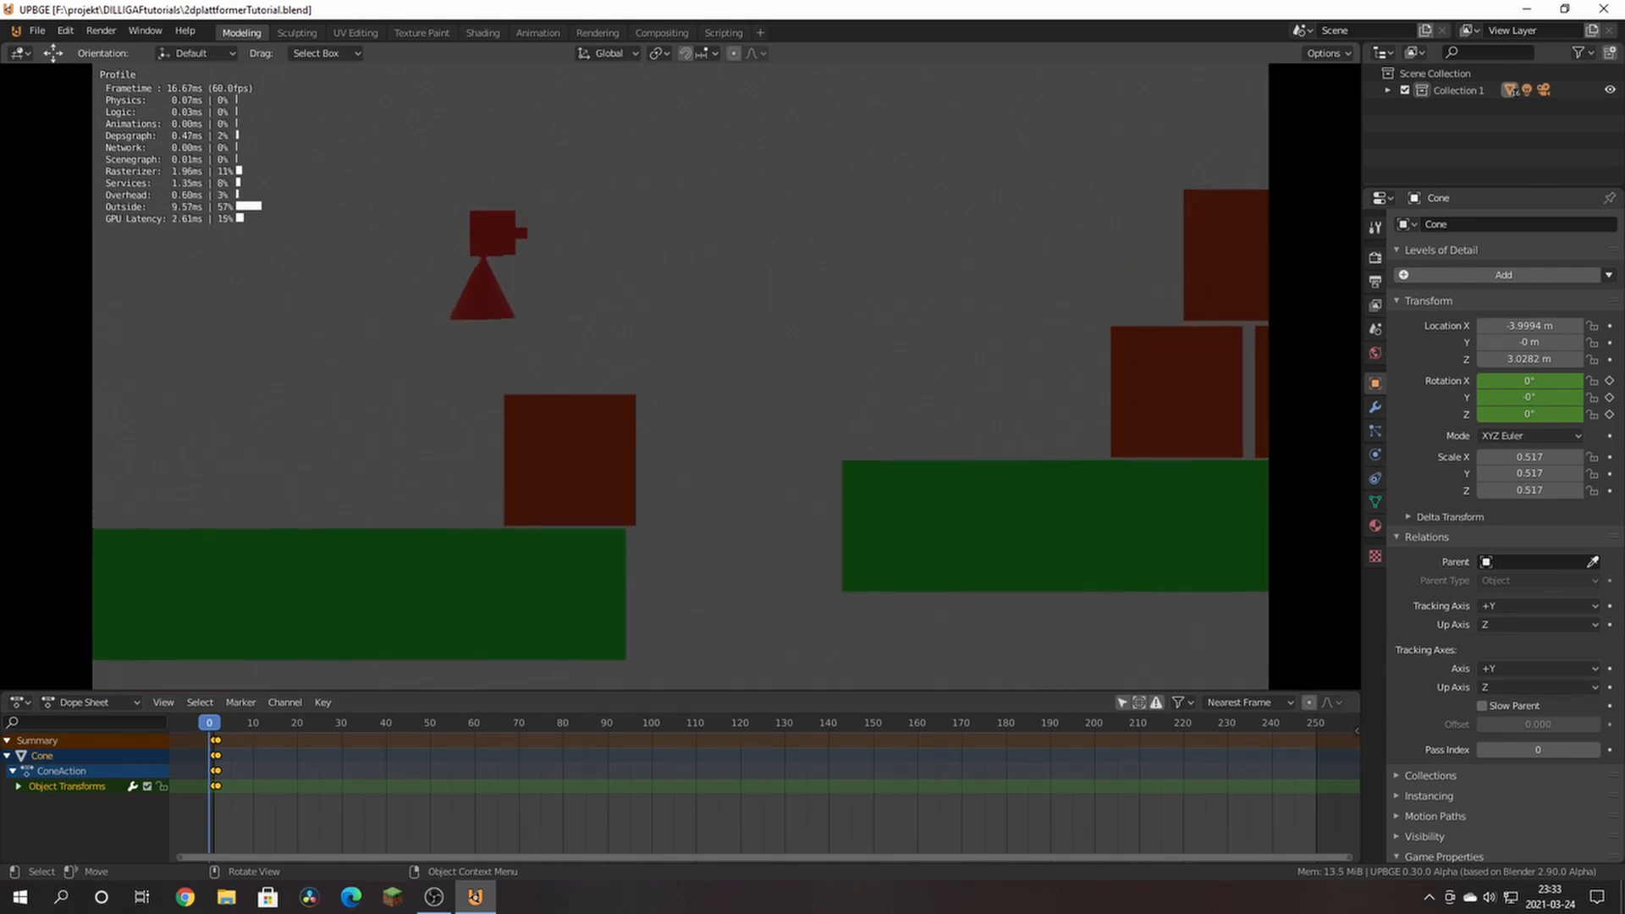
{"action": "key", "text": "d"}
{"action": "key", "text": "space"}
{"action": "key", "text": "a"}
{"action": "key", "text": "space"}
{"action": "key", "text": "space"}
{"action": "key", "text": "space"}
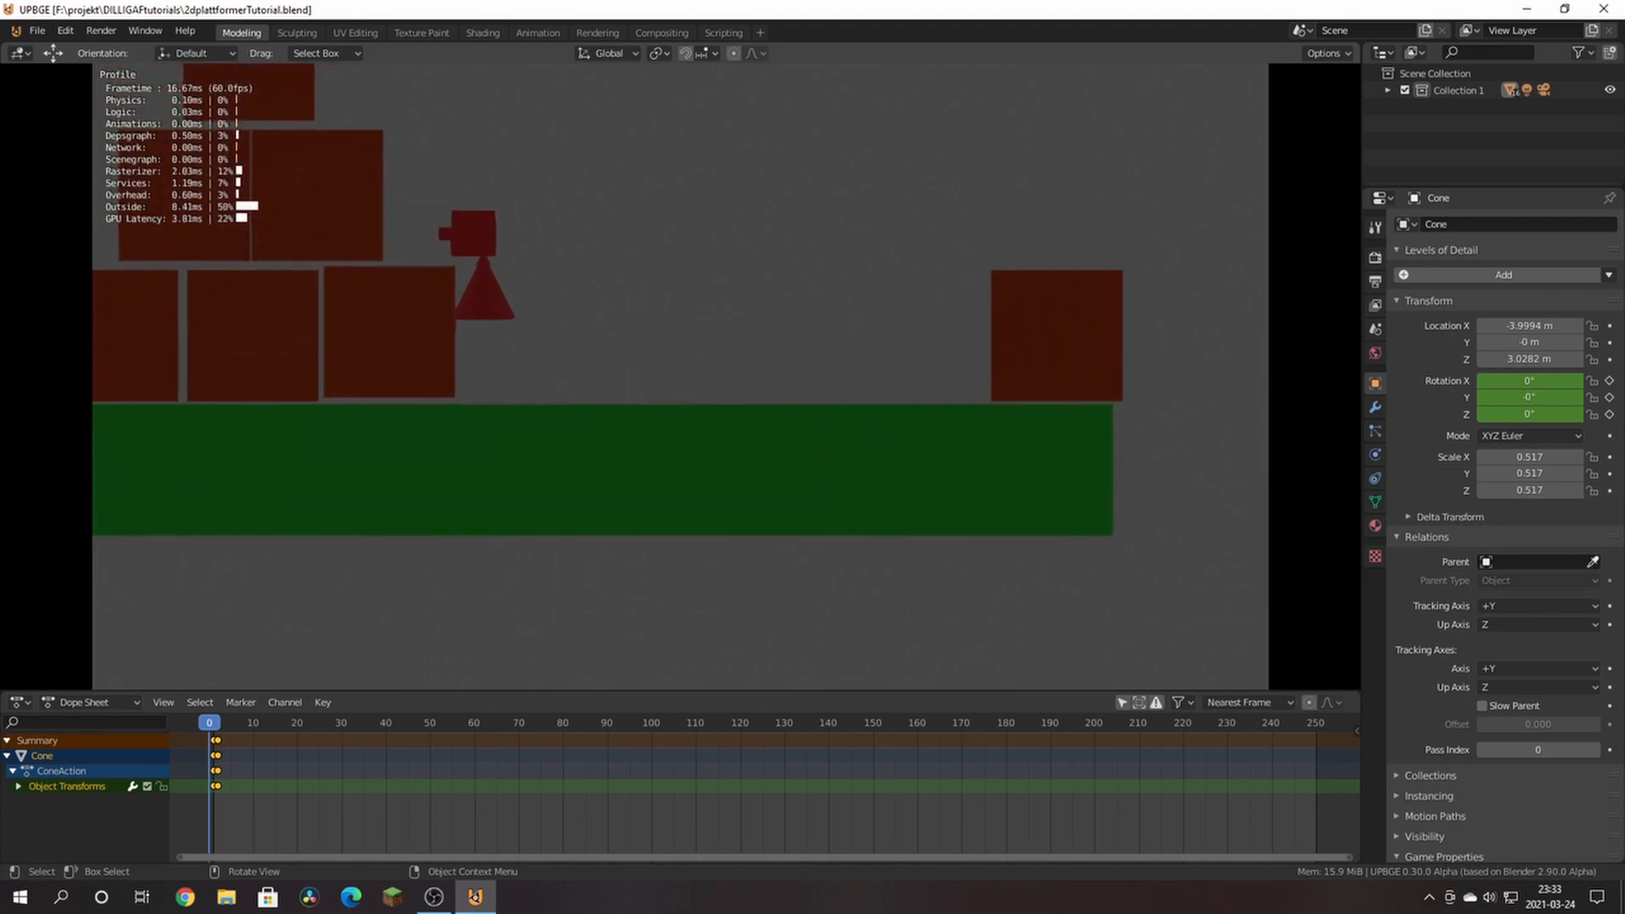
{"action": "key", "text": "space"}
{"action": "key", "text": "space"}
{"action": "key", "text": "space"}
{"action": "key", "text": "space"}
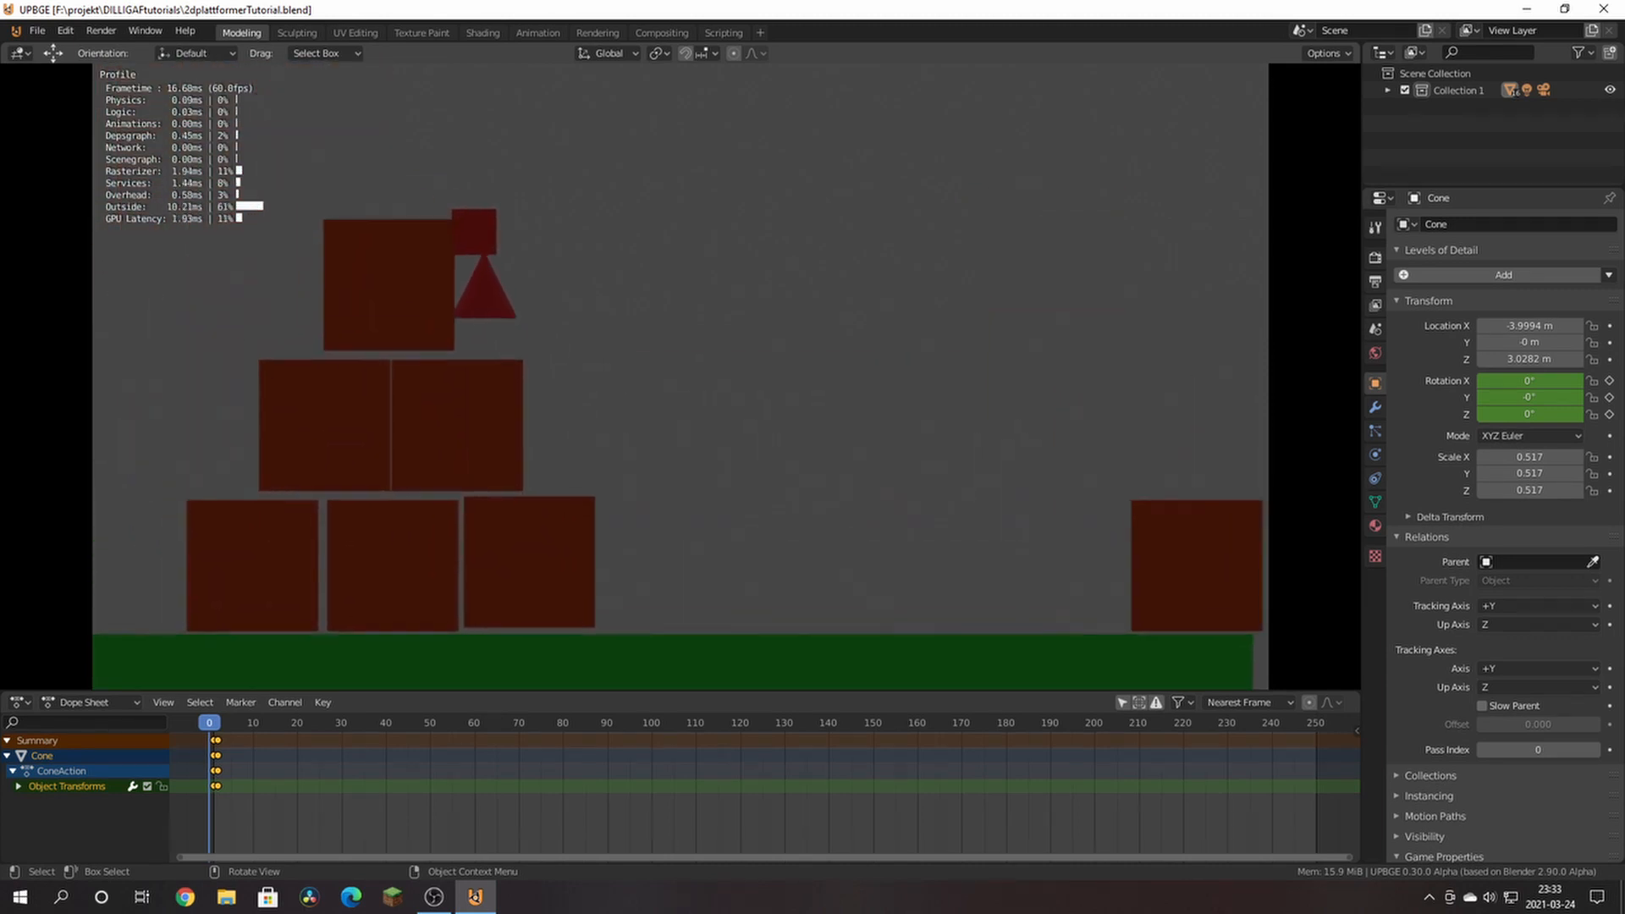
{"action": "key", "text": "space"}
{"action": "key", "text": "a"}
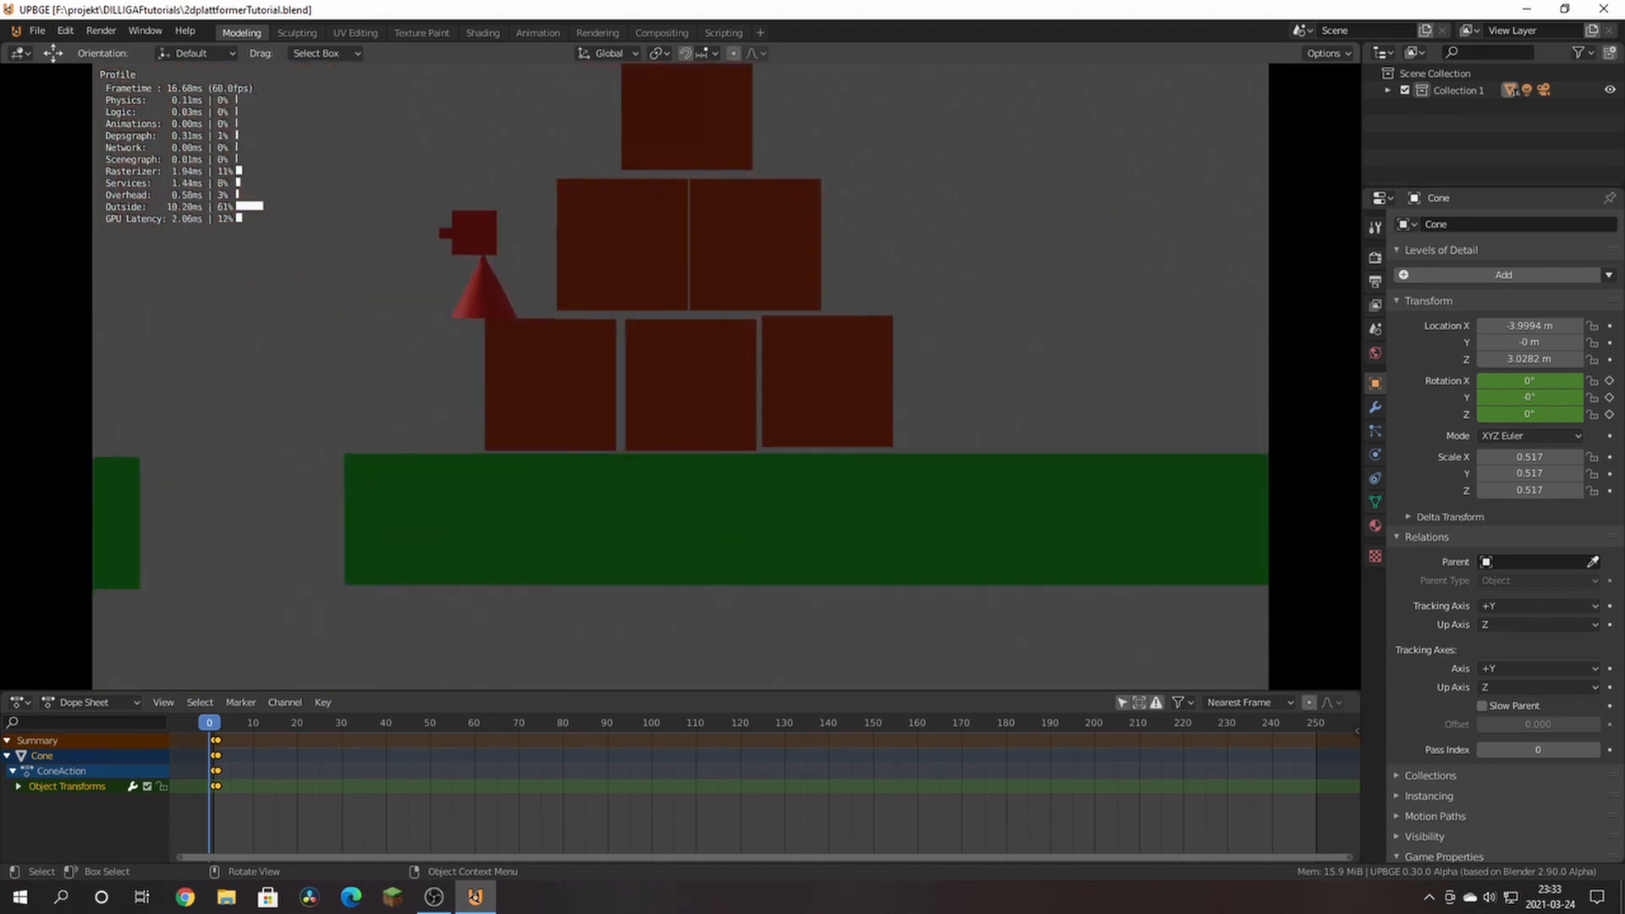
{"action": "key", "text": "space"}
{"action": "key", "text": "a"}
{"action": "key", "text": "space"}
{"action": "key", "text": "d"}
{"action": "key", "text": "a"}
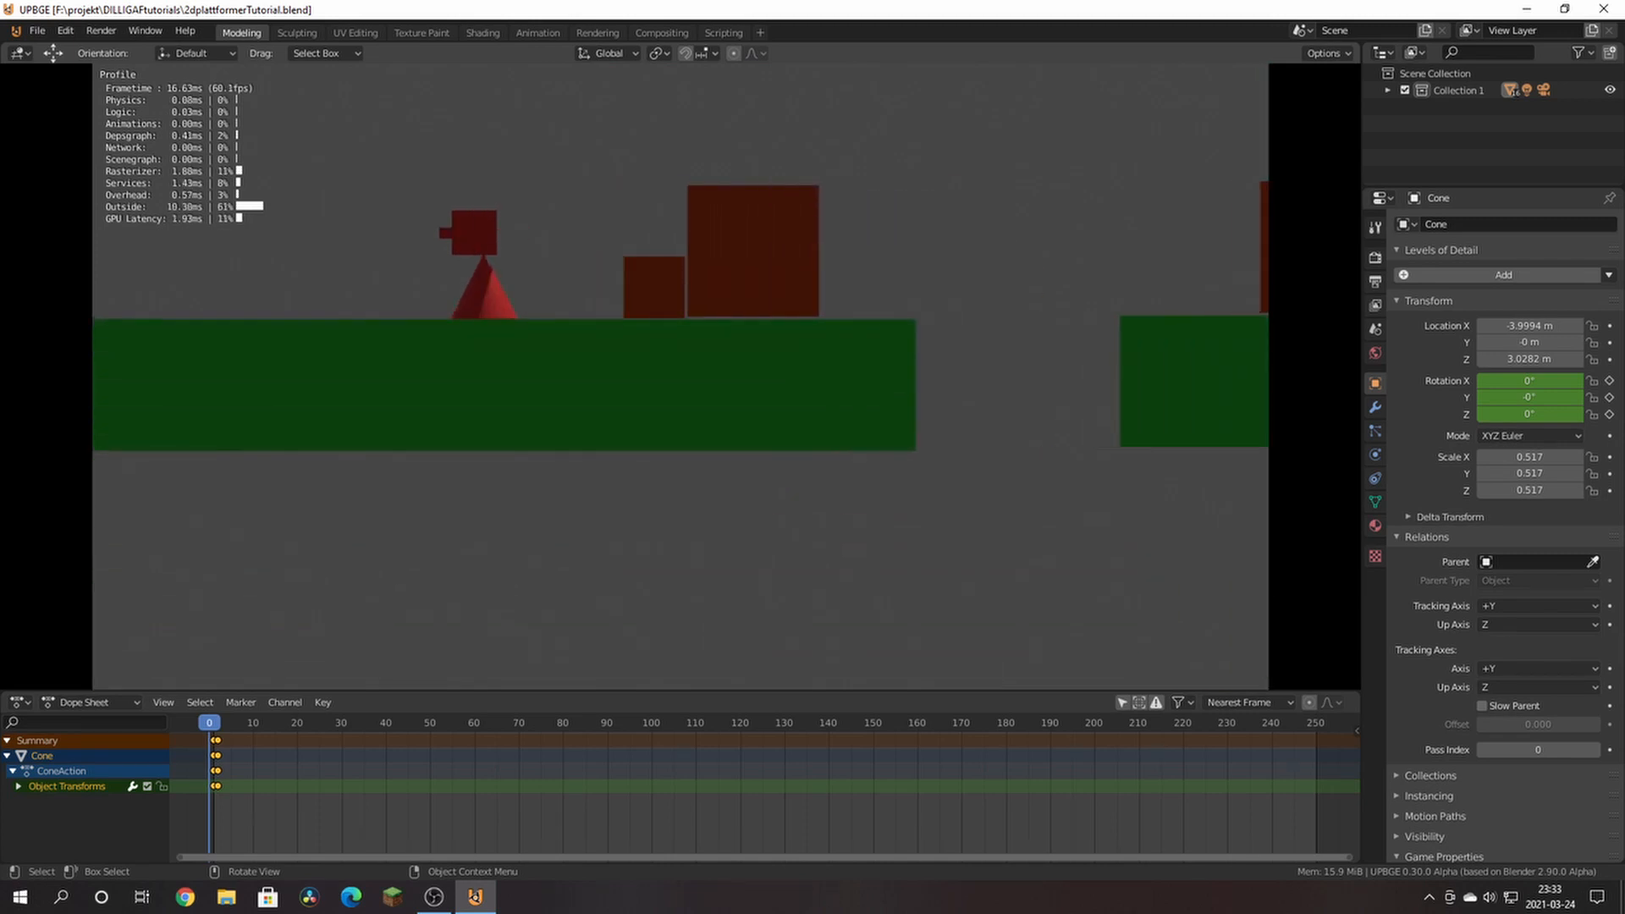
{"action": "key", "text": "d"}
{"action": "key", "text": "a"}
{"action": "key", "text": "space"}
{"action": "key", "text": "d"}
{"action": "key", "text": "space"}
{"action": "key", "text": "space"}
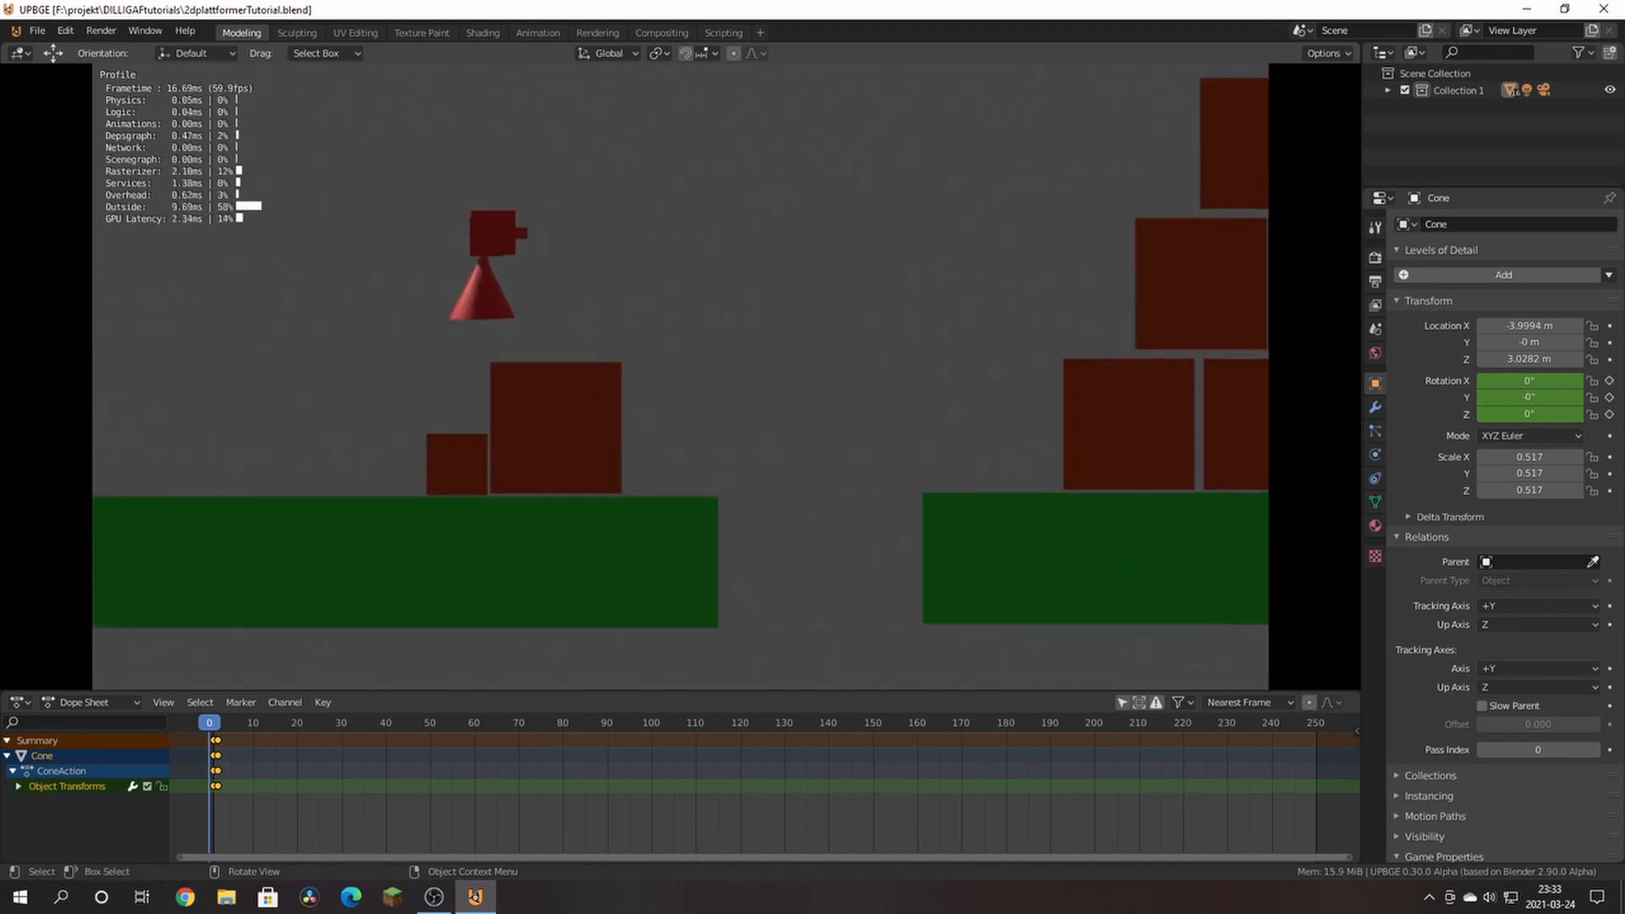
{"action": "key", "text": "a"}
{"action": "key", "text": "space"}
{"action": "key", "text": "space"}
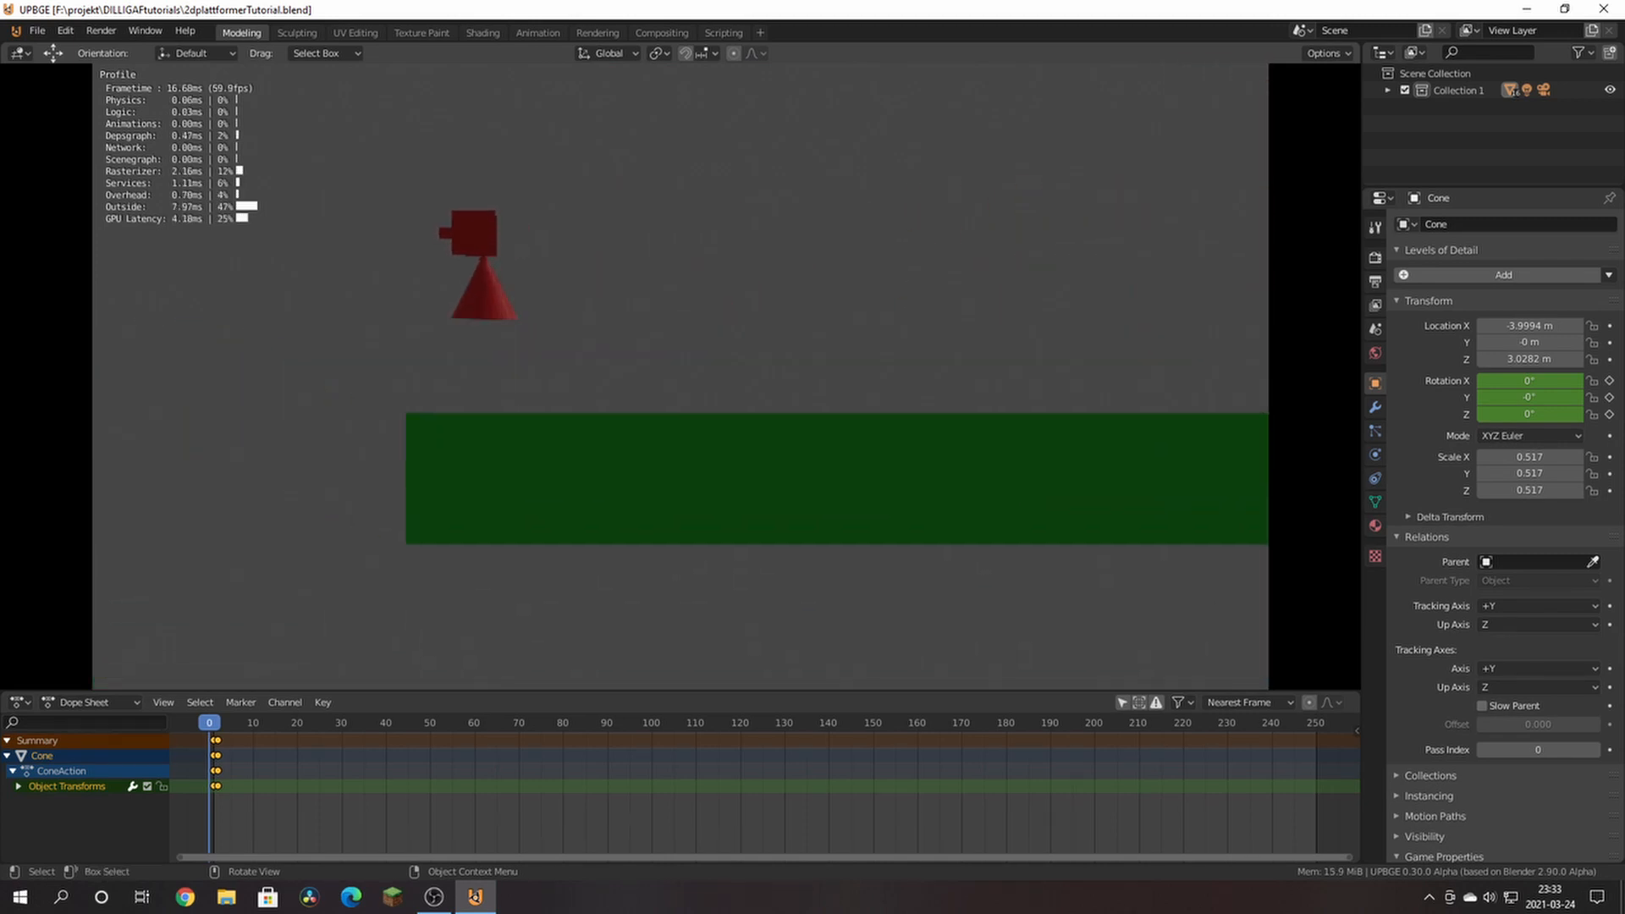
{"action": "key", "text": "d"}
{"action": "key", "text": "space"}
{"action": "key", "text": "a"}
{"action": "key", "text": "space"}
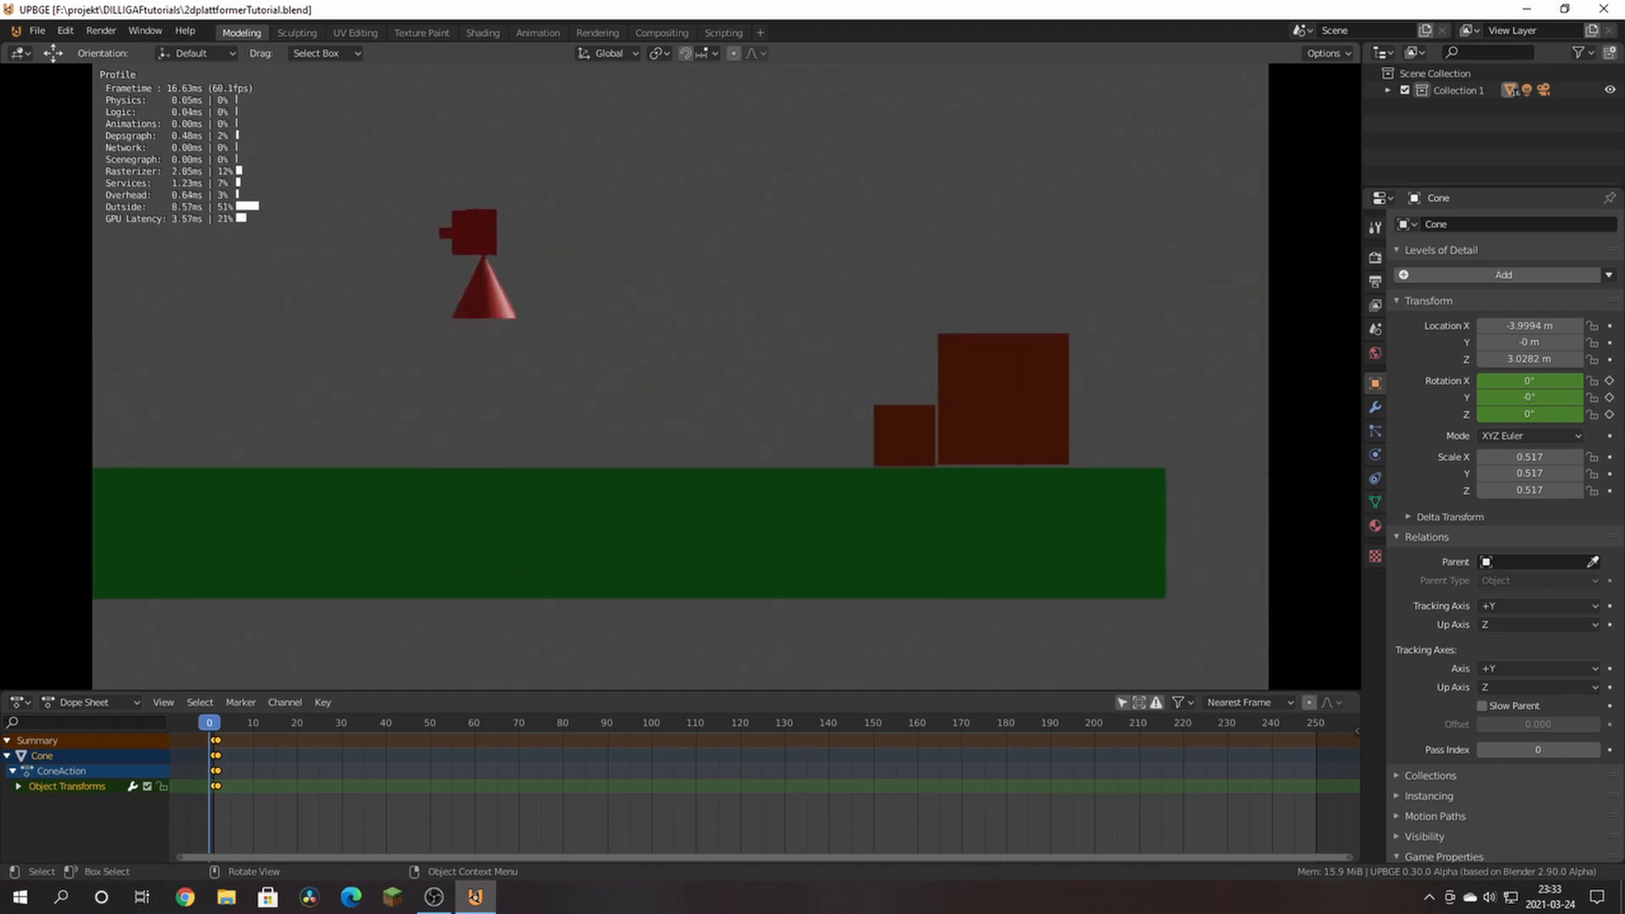
{"action": "key", "text": "d"}
{"action": "key", "text": "space"}
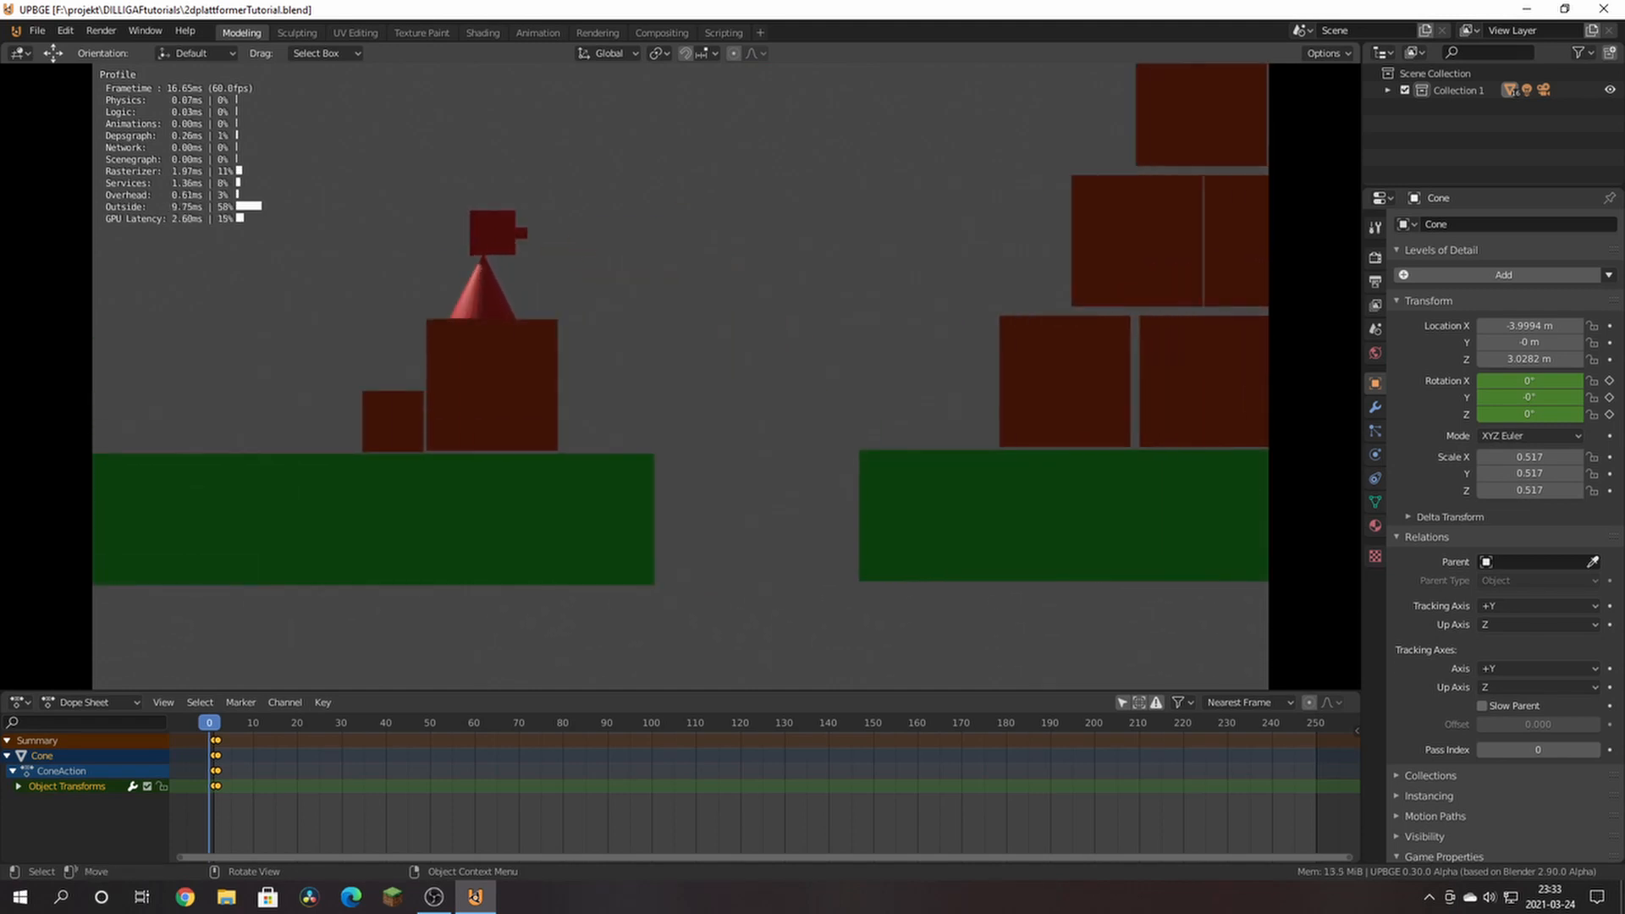
{"action": "key", "text": "space"}
{"action": "key", "text": "space"}
{"action": "key", "text": "space"}
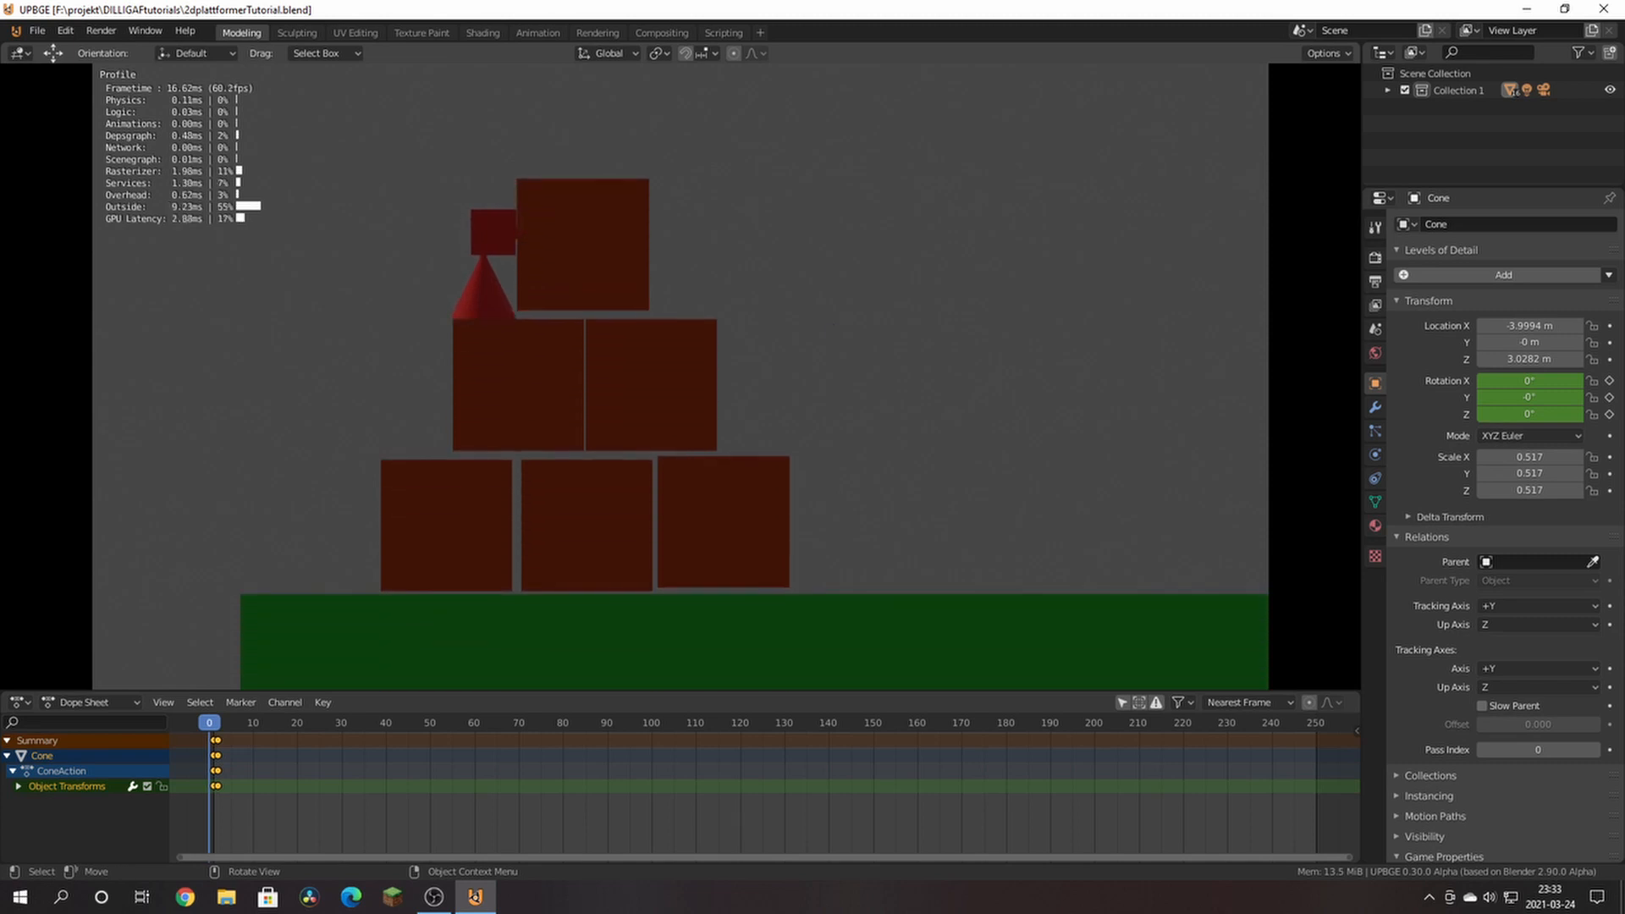
{"action": "key", "text": "Escape"}
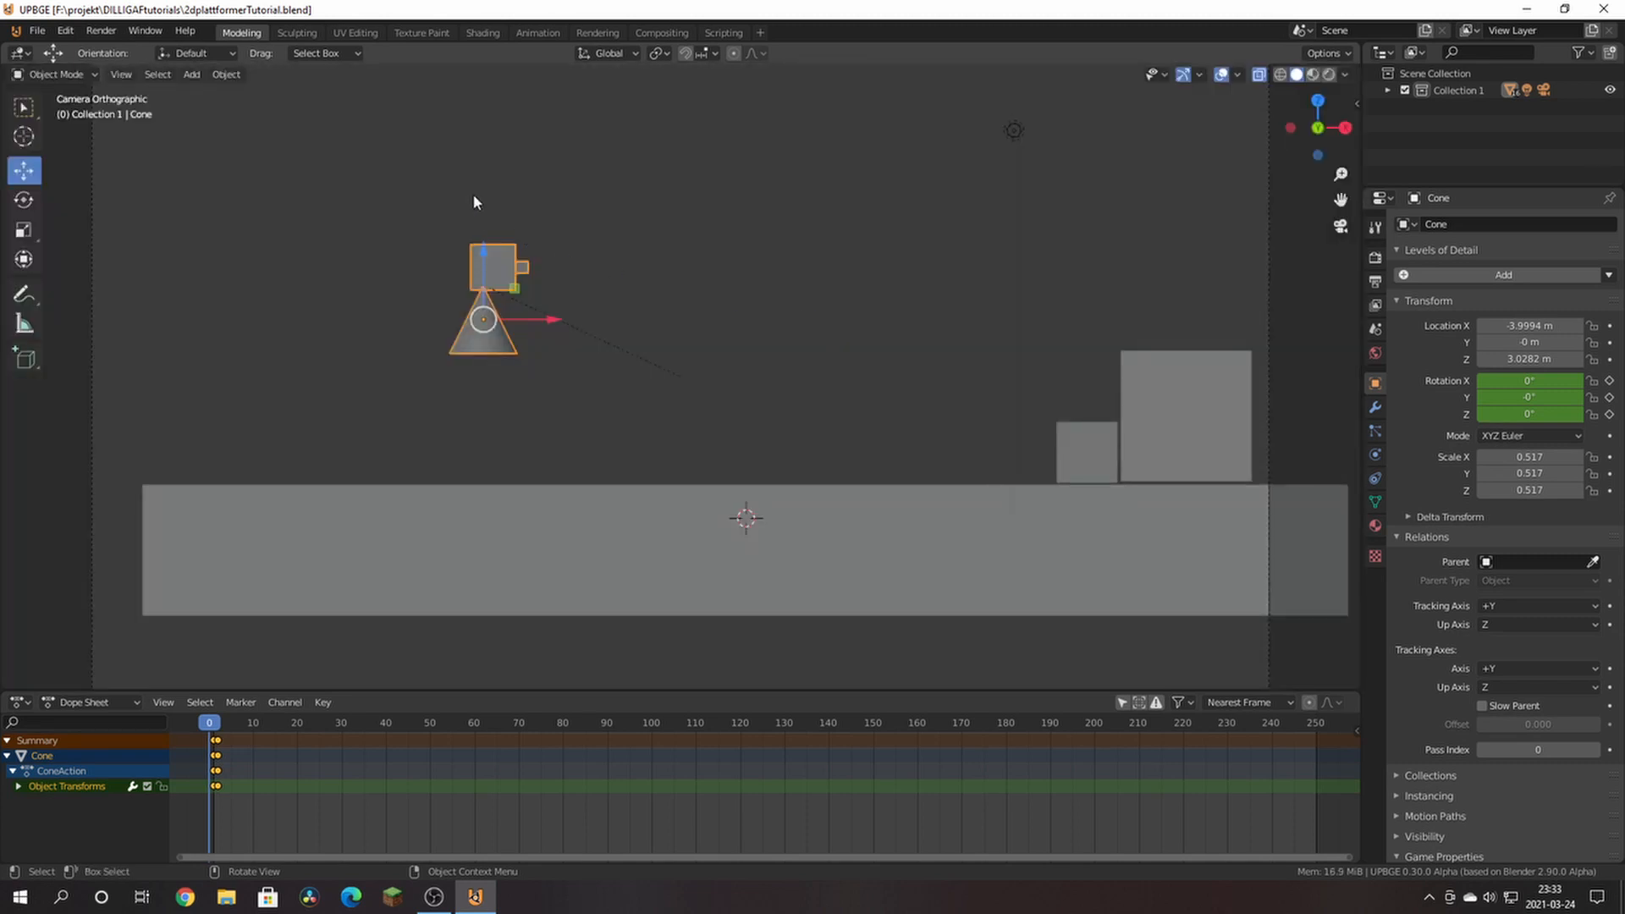
Step: Place the 3D cursor above the character at about X -5.7 m, Z 5.5 m and add a cylinder mesh there
{"action": "left_click", "coordinate": [24, 135]}
{"action": "left_click", "coordinate": [373, 157]}
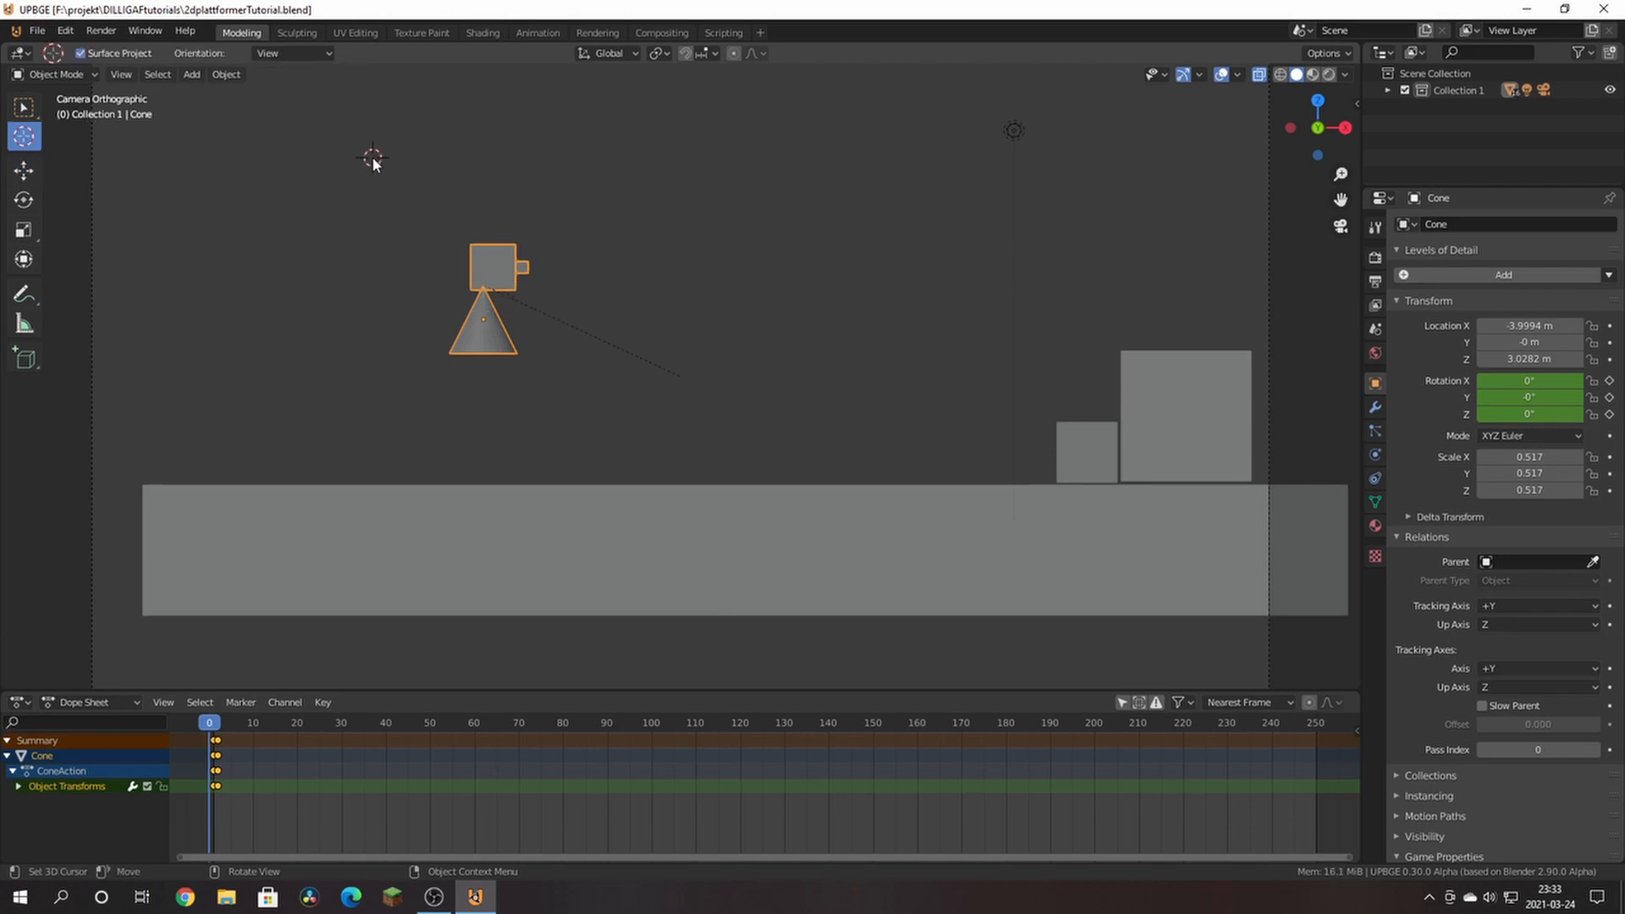
{"action": "left_click", "coordinate": [191, 75]}
{"action": "mouse_move", "coordinate": [270, 149]}
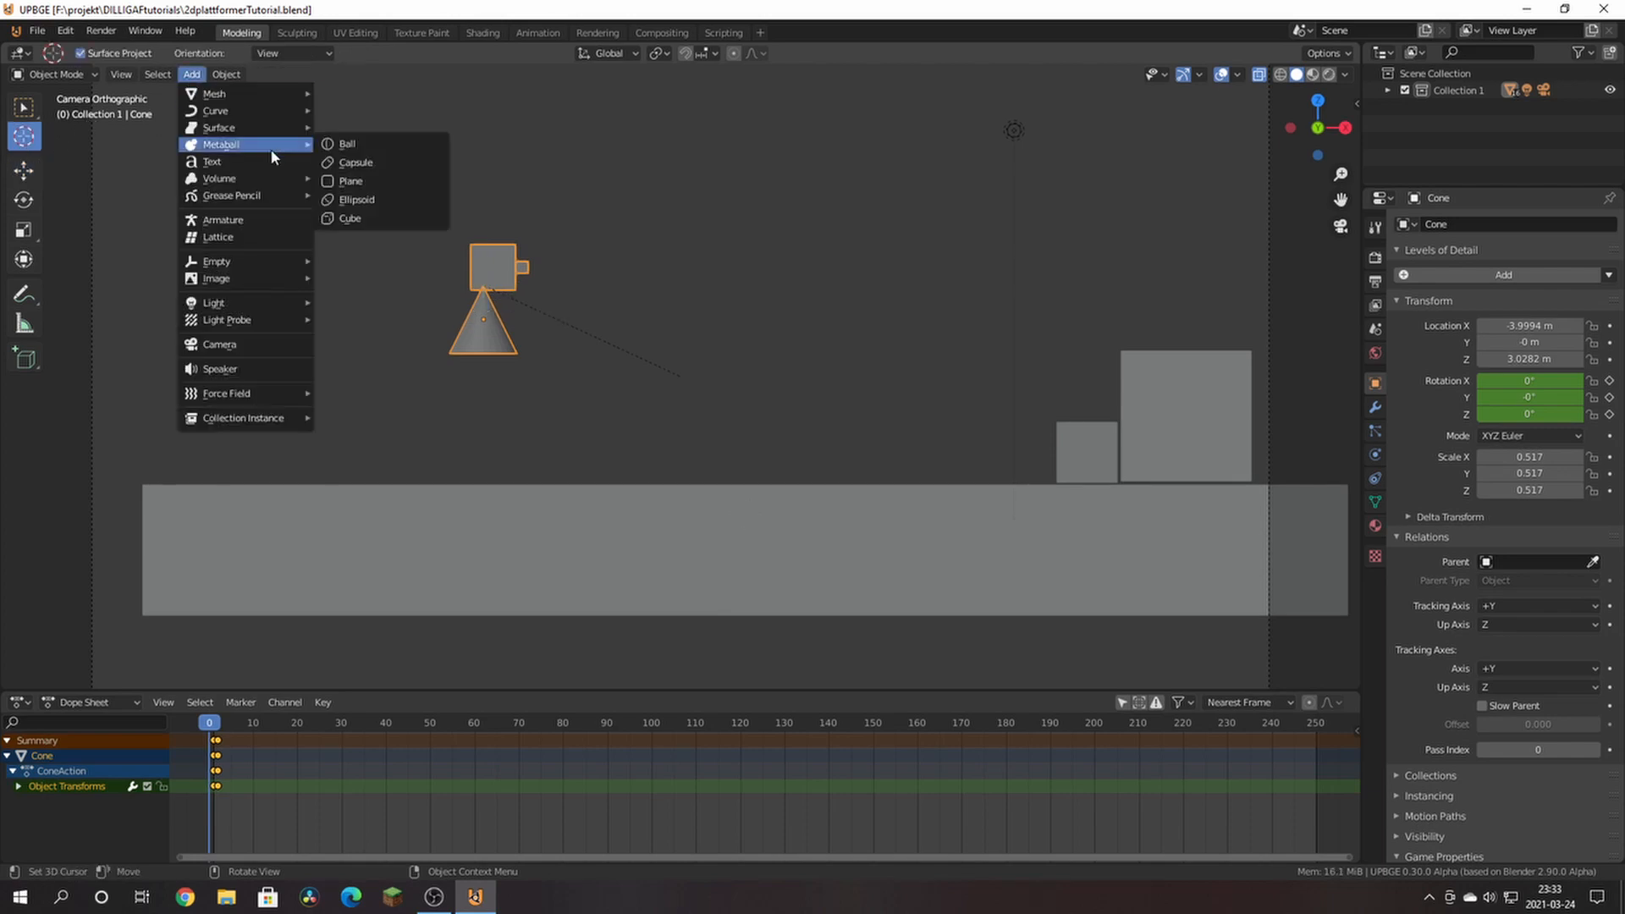
{"action": "mouse_move", "coordinate": [258, 98]}
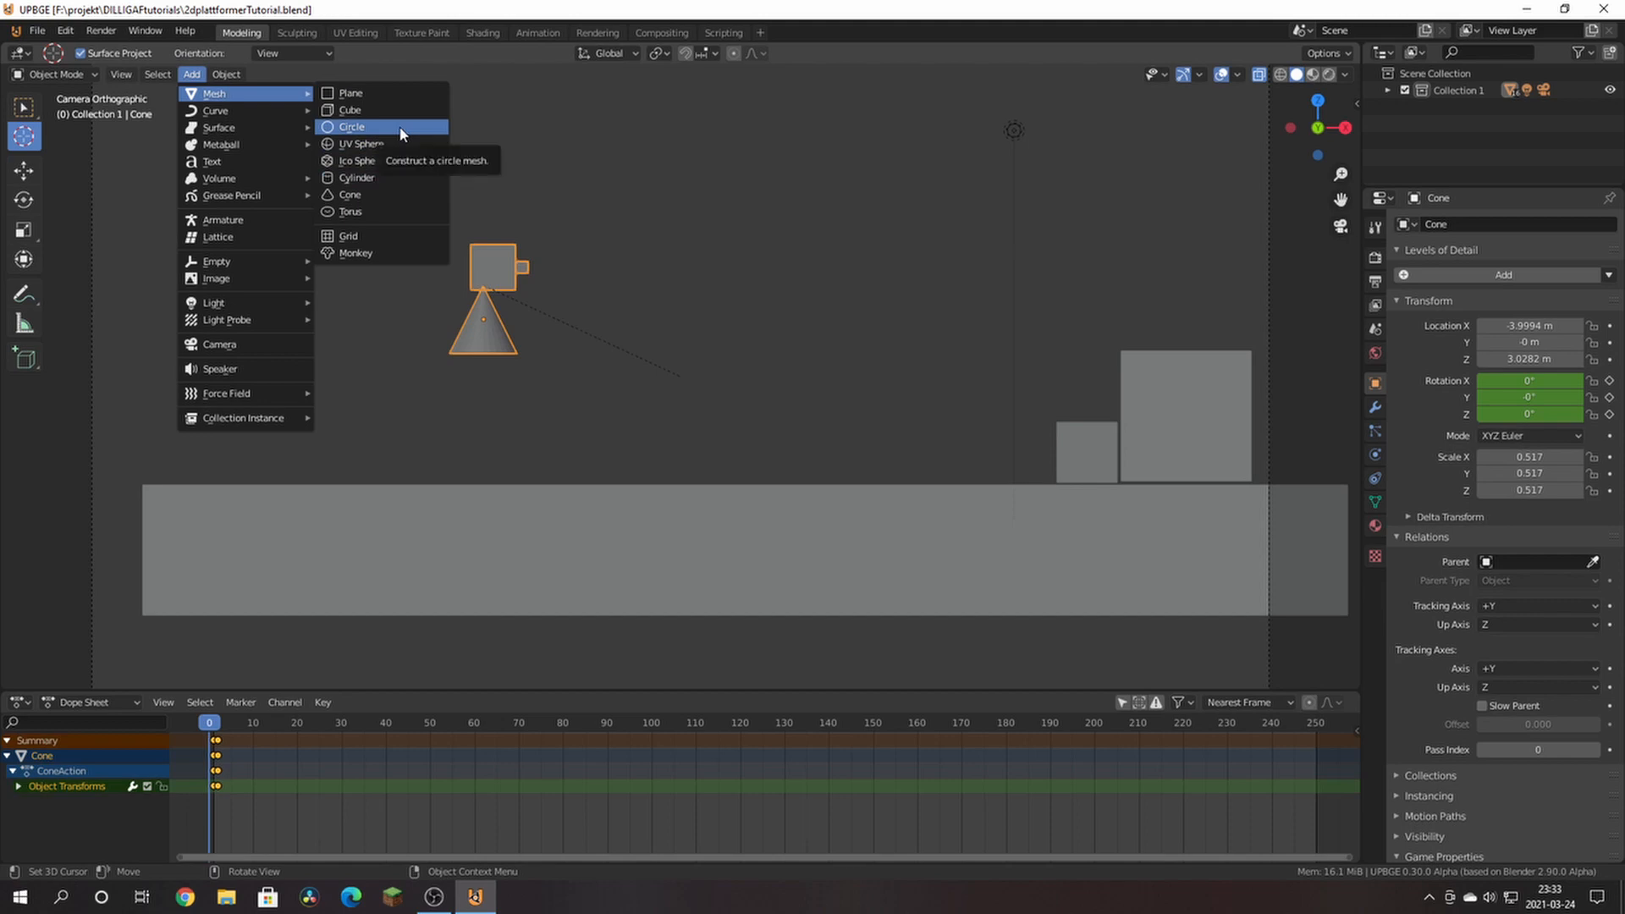
{"action": "left_click", "coordinate": [404, 178]}
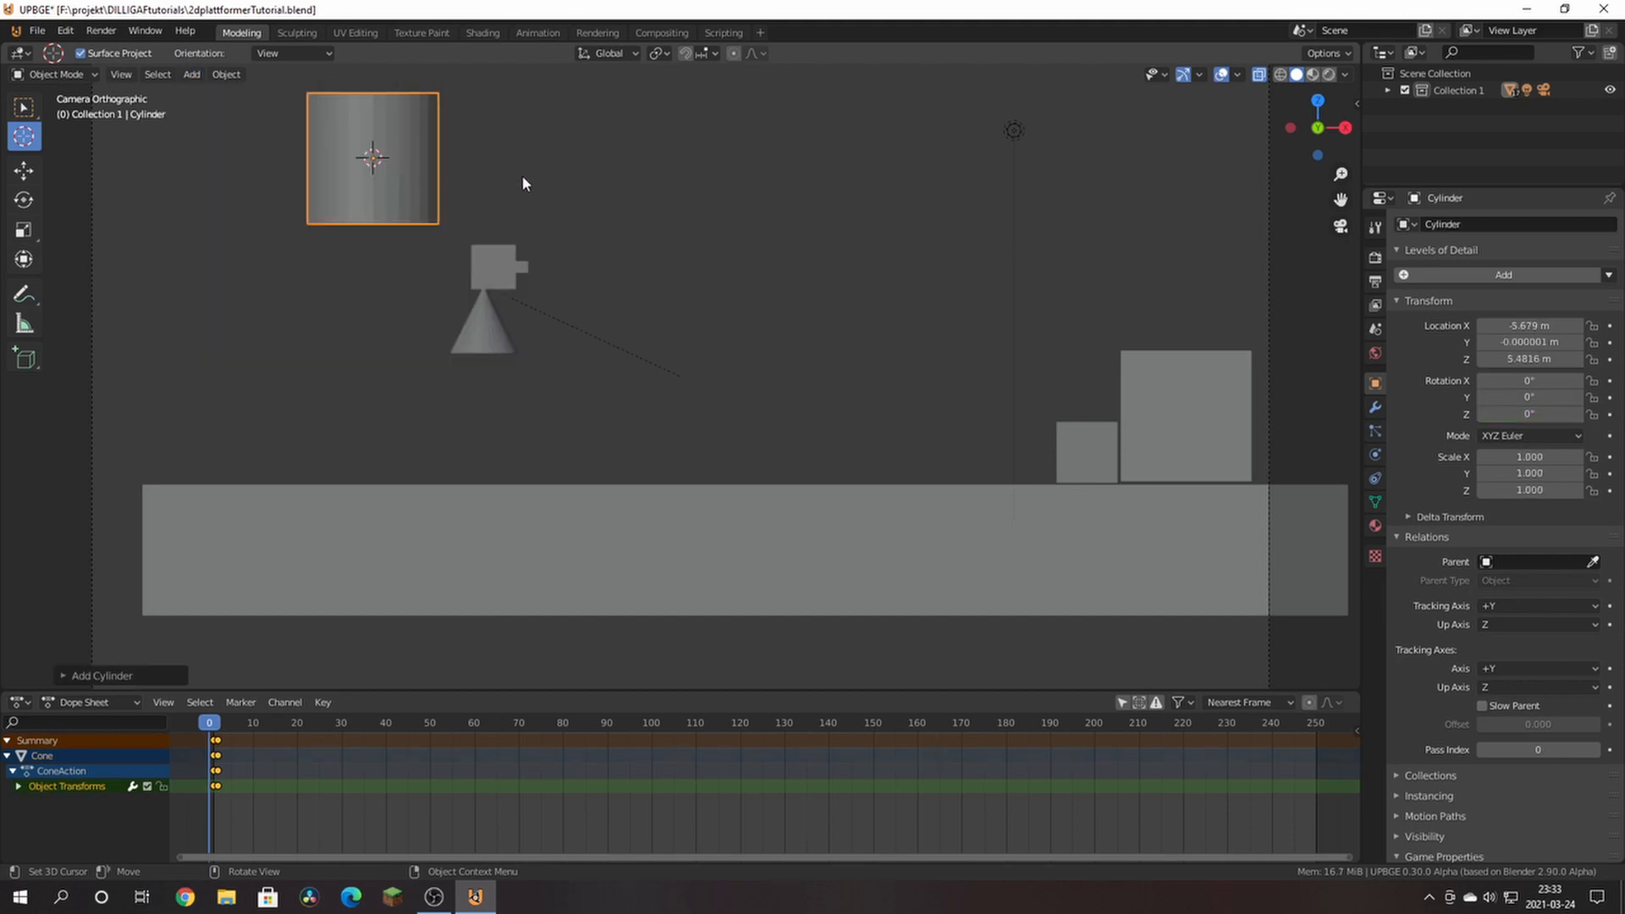
Step: Rotate the new cylinder 90° about the global X axis
{"action": "key", "text": "KP_7"}
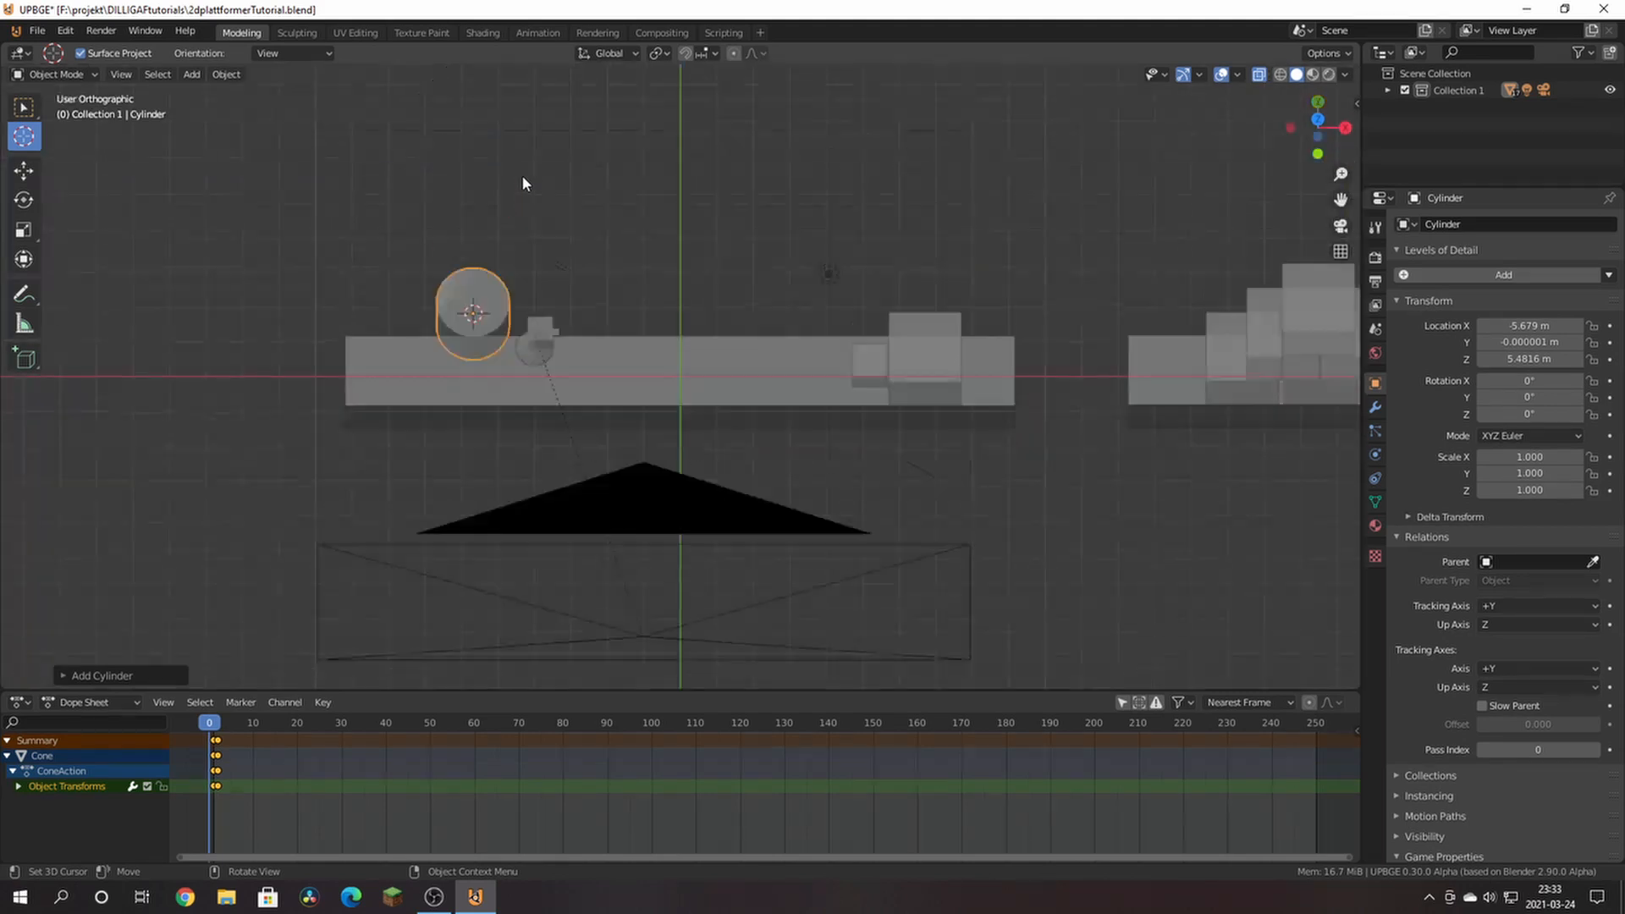
{"action": "middle_click_drag", "start_coordinate": [522, 176], "coordinate": [522, 177]}
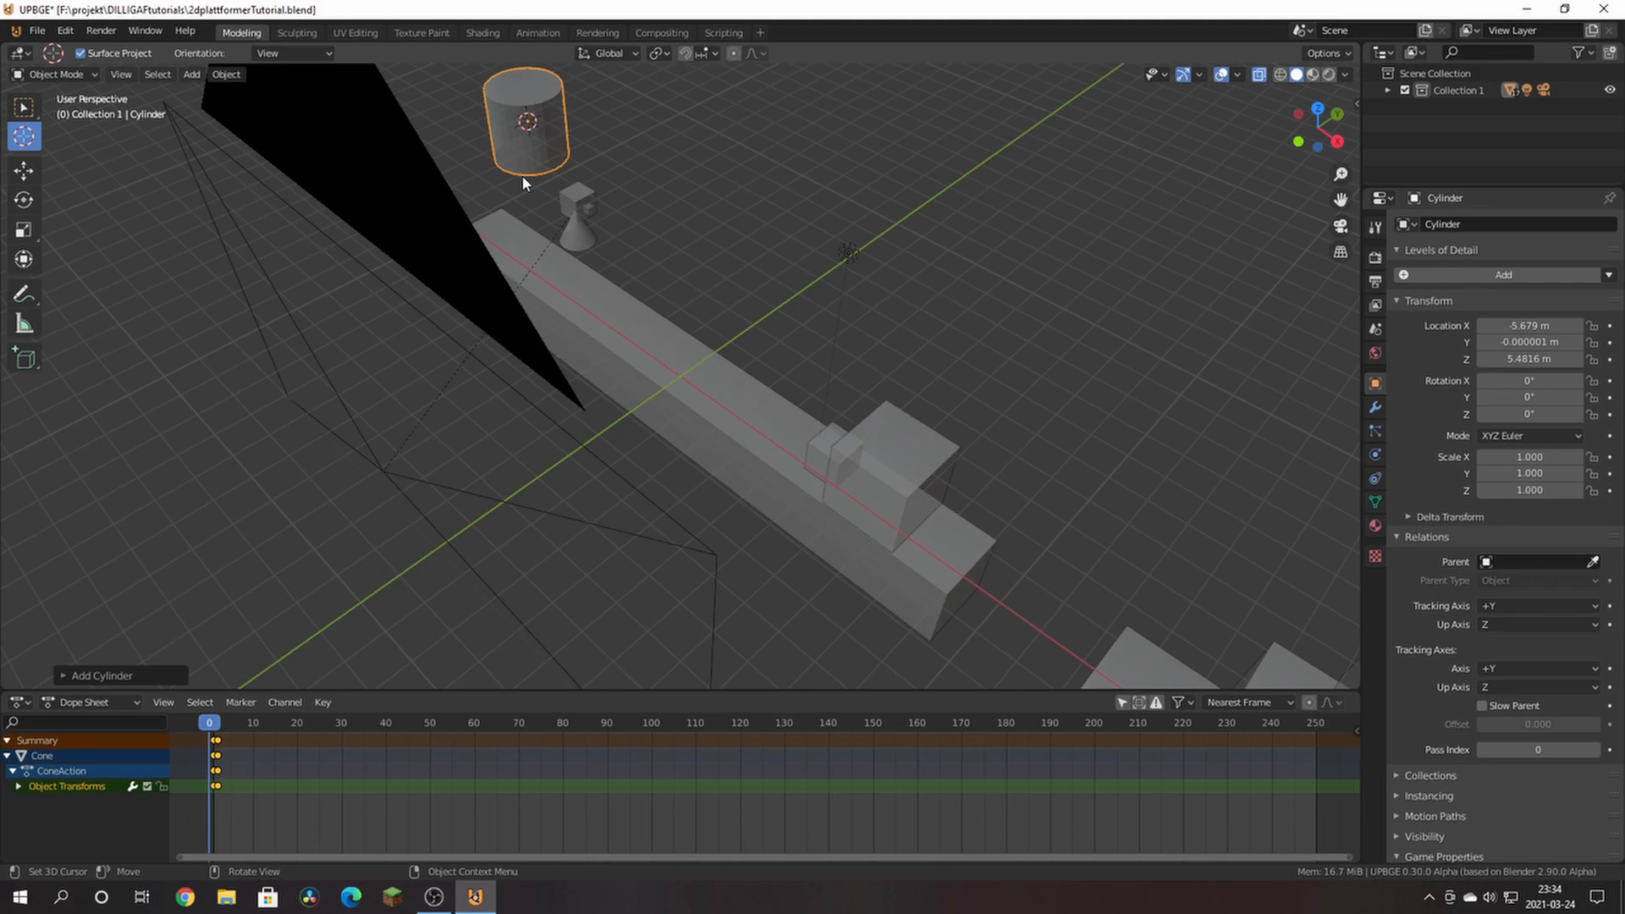
{"action": "key", "text": "r"}
{"action": "type", "text": "x"}
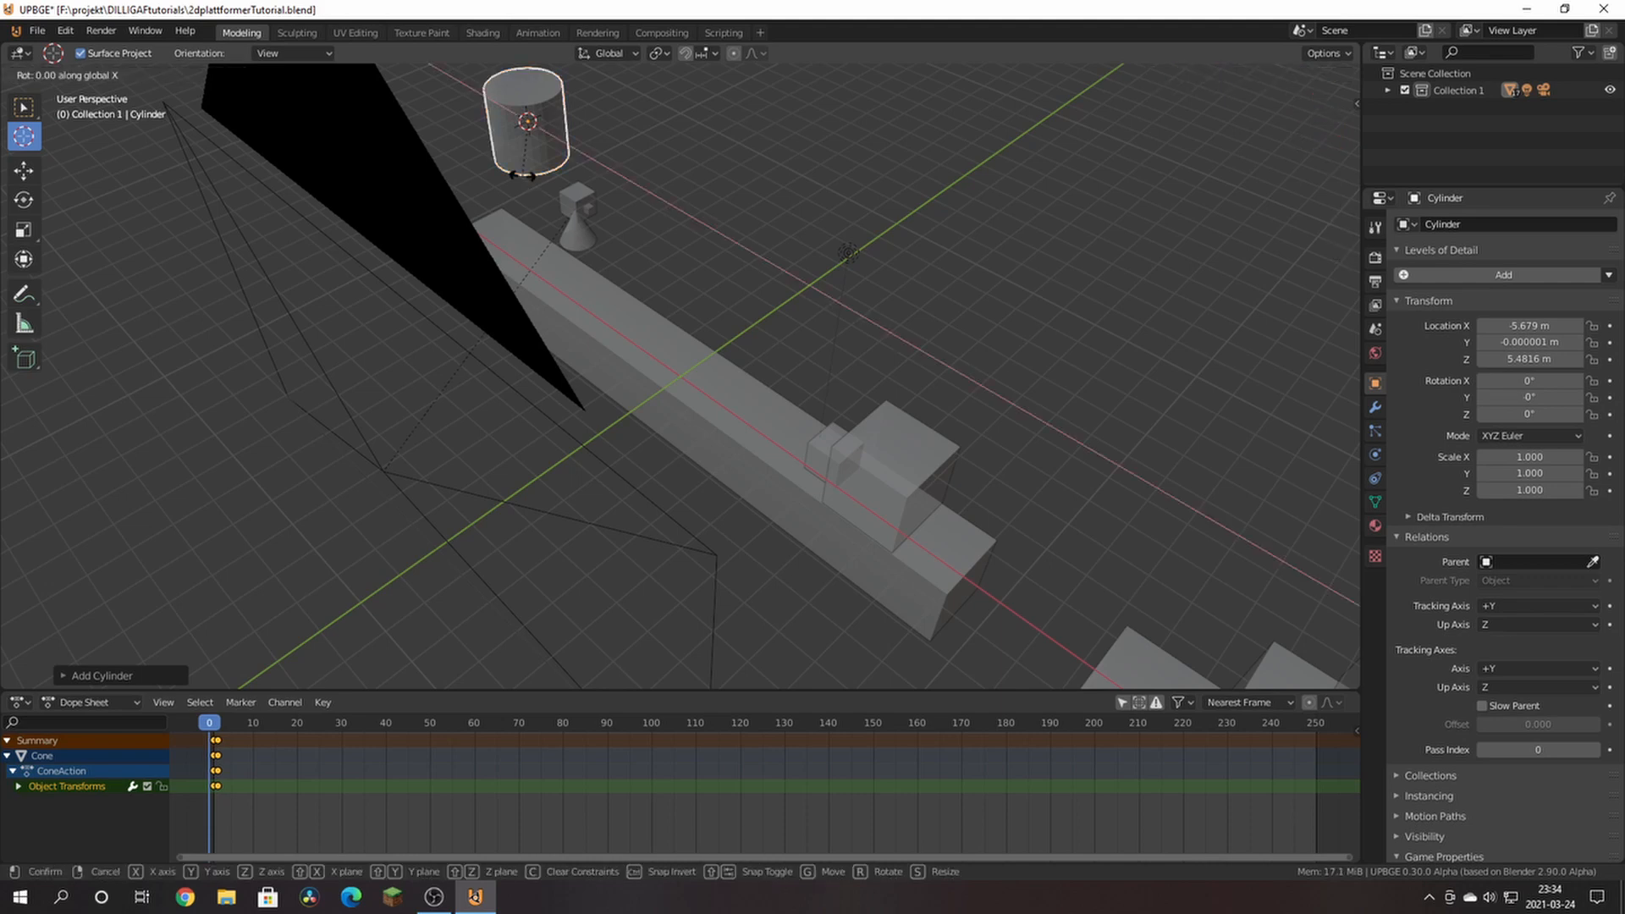
{"action": "type", "text": "90"}
{"action": "key", "text": "Return"}
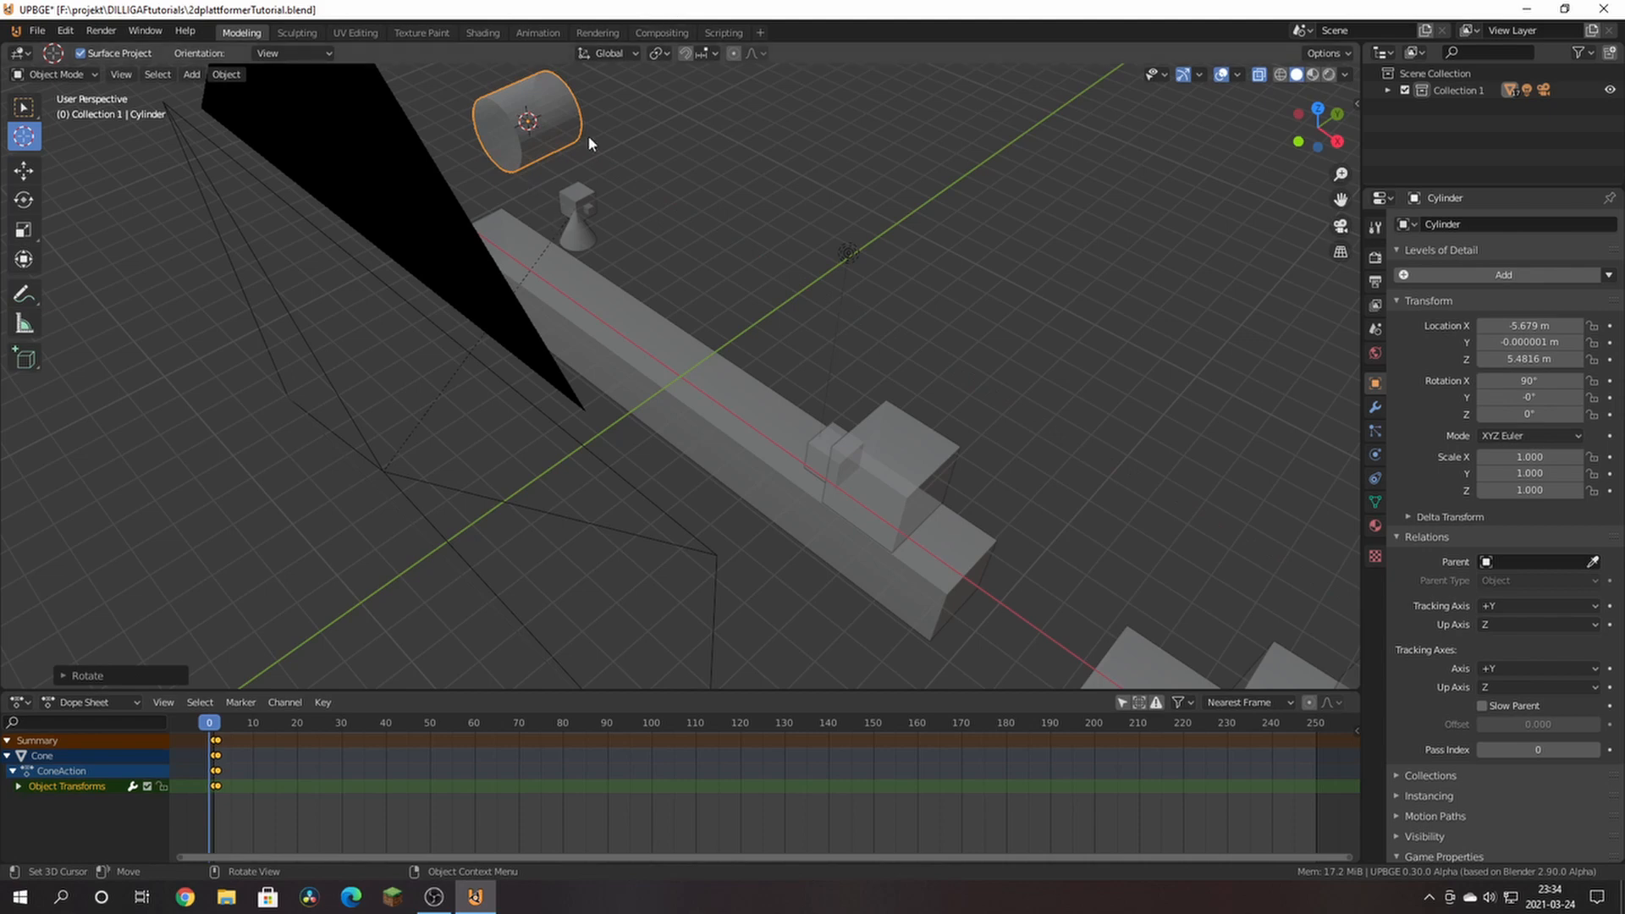
{"action": "key", "text": "s"}
{"action": "key", "text": "x"}
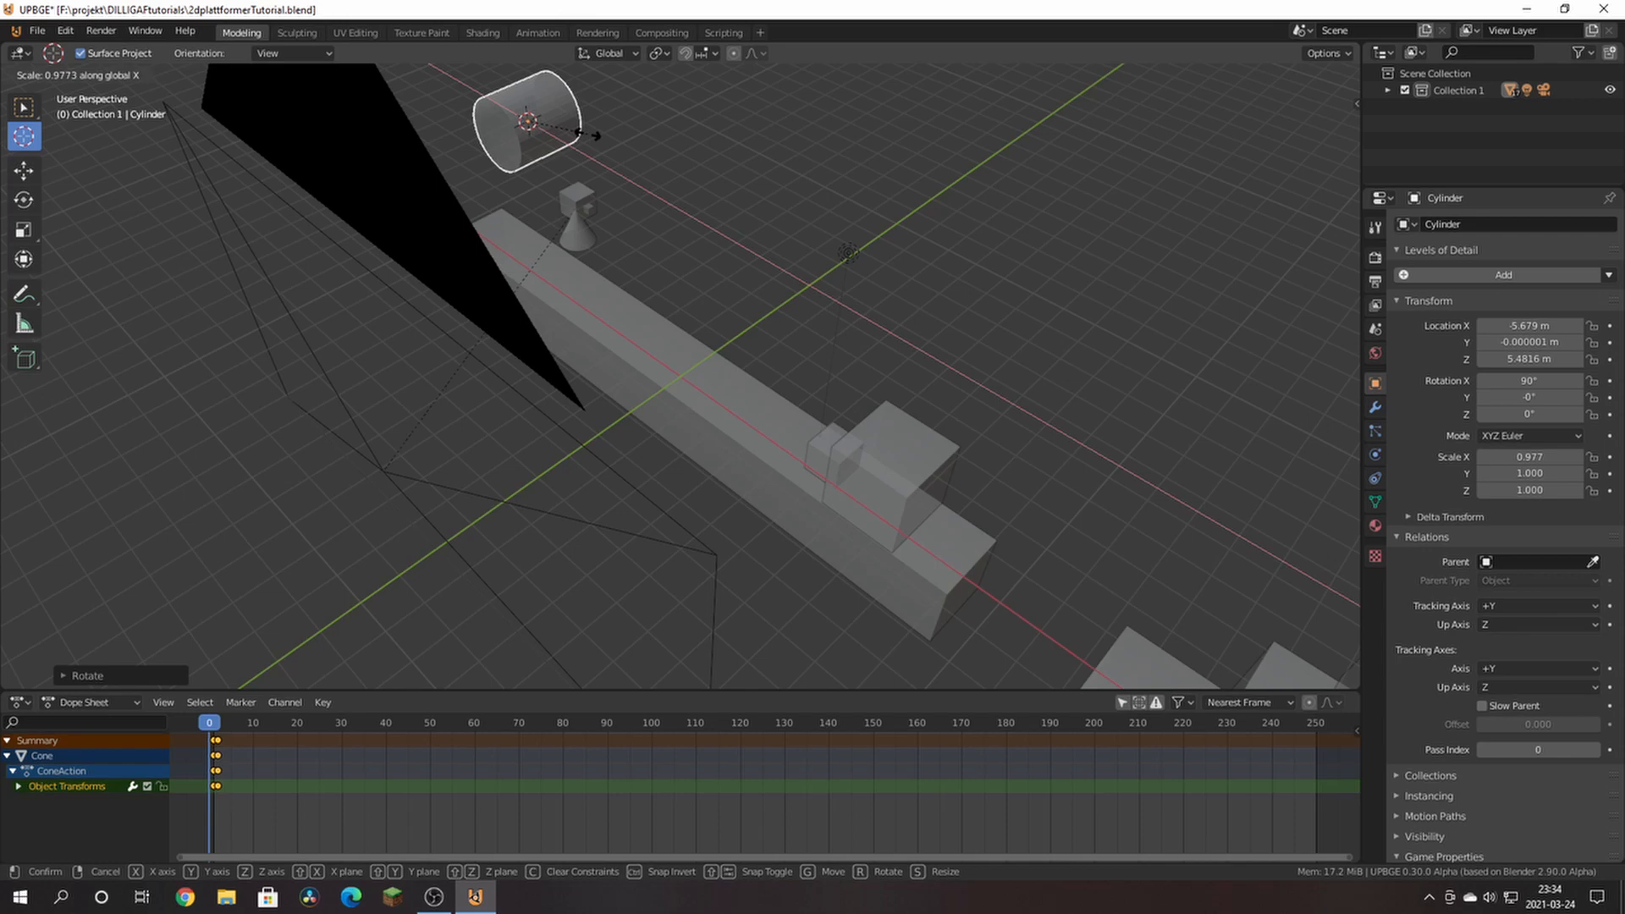
{"action": "key", "text": "Escape"}
Step: Flatten the cylinder along the global Y axis to about 0.2 of its depth, making a thin disc
{"action": "key", "text": "s"}
{"action": "key", "text": "y"}
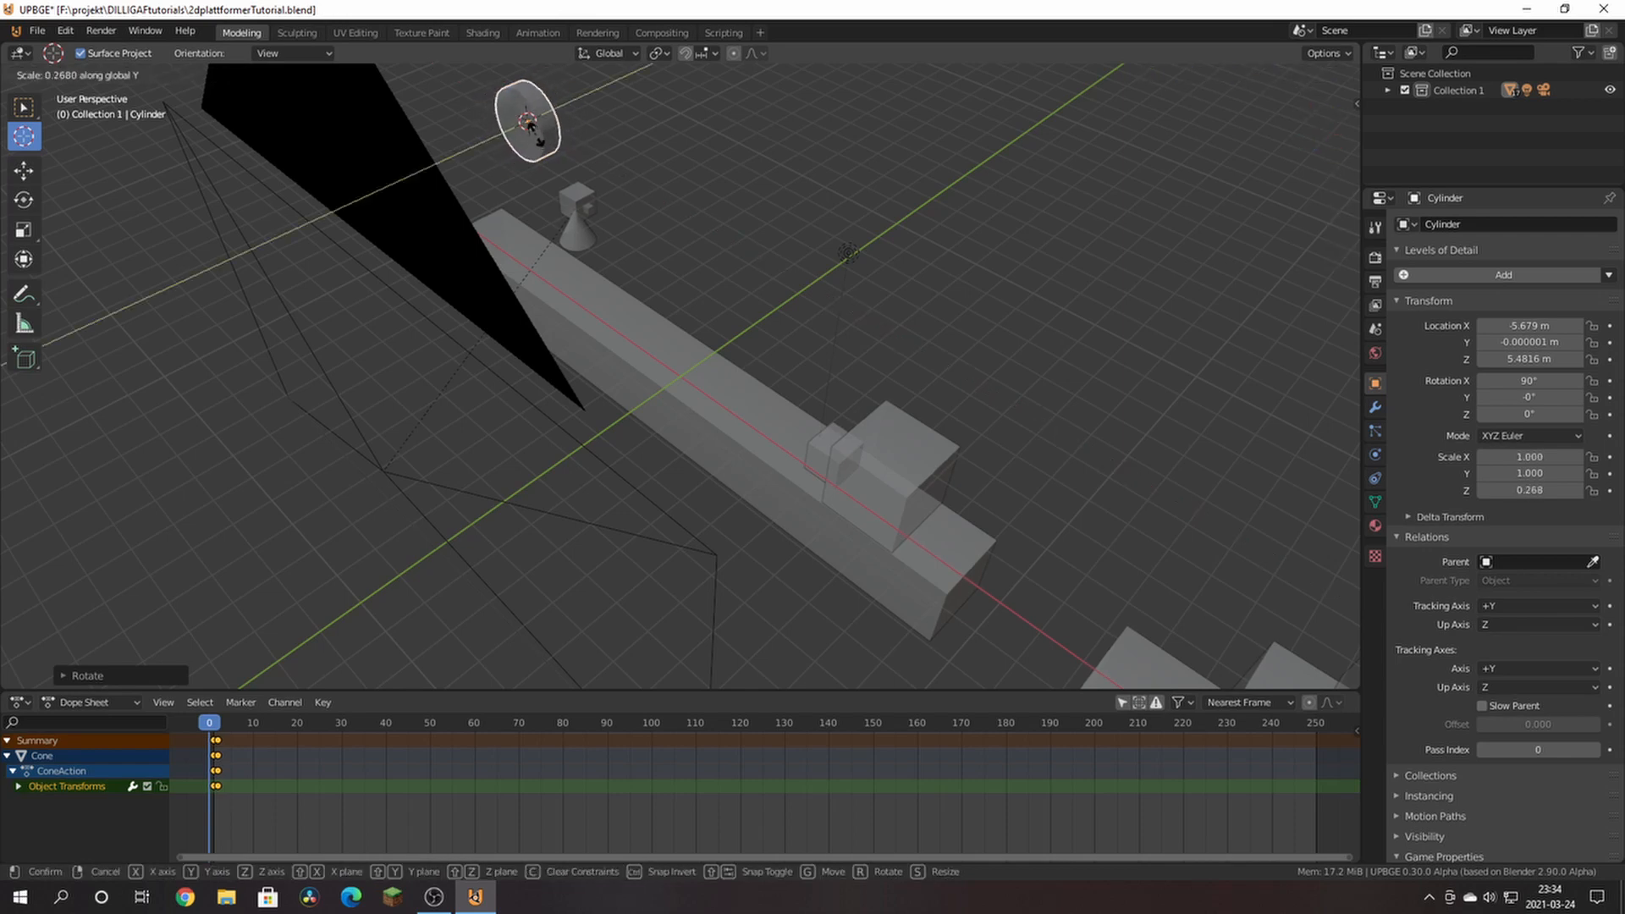
{"action": "left_click", "coordinate": [542, 132]}
Step: Scale the disc down uniformly to about 0.23 and move it above the first platform, to about X 0.31 m, Z 3.37 m
{"action": "key", "text": "KP_1"}
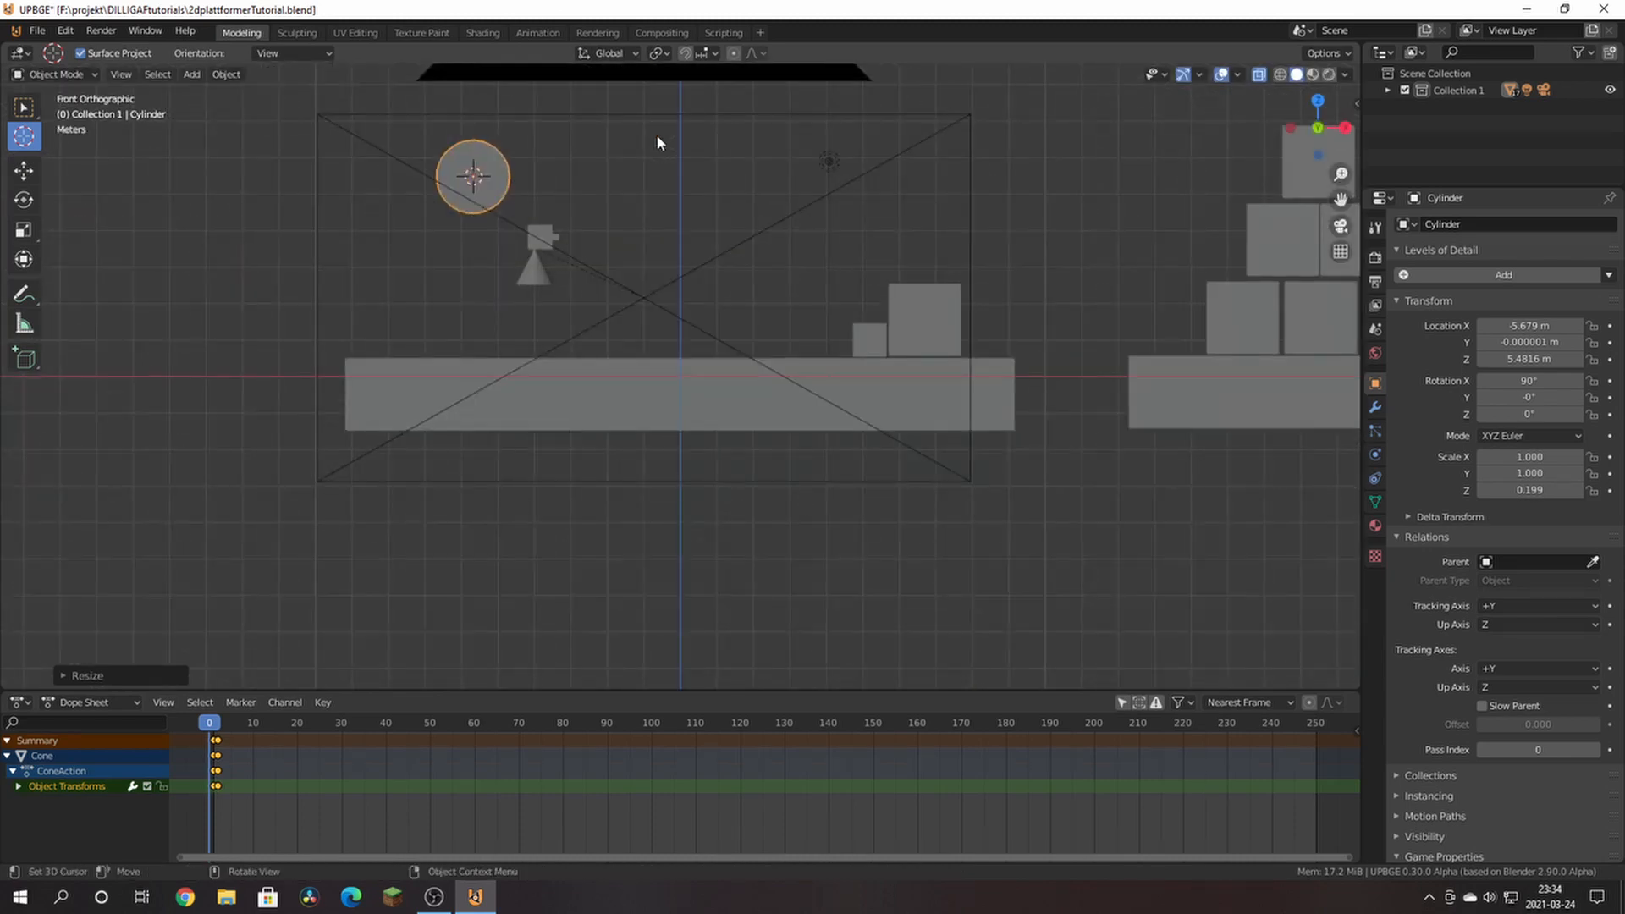
{"action": "key", "text": "KP_0"}
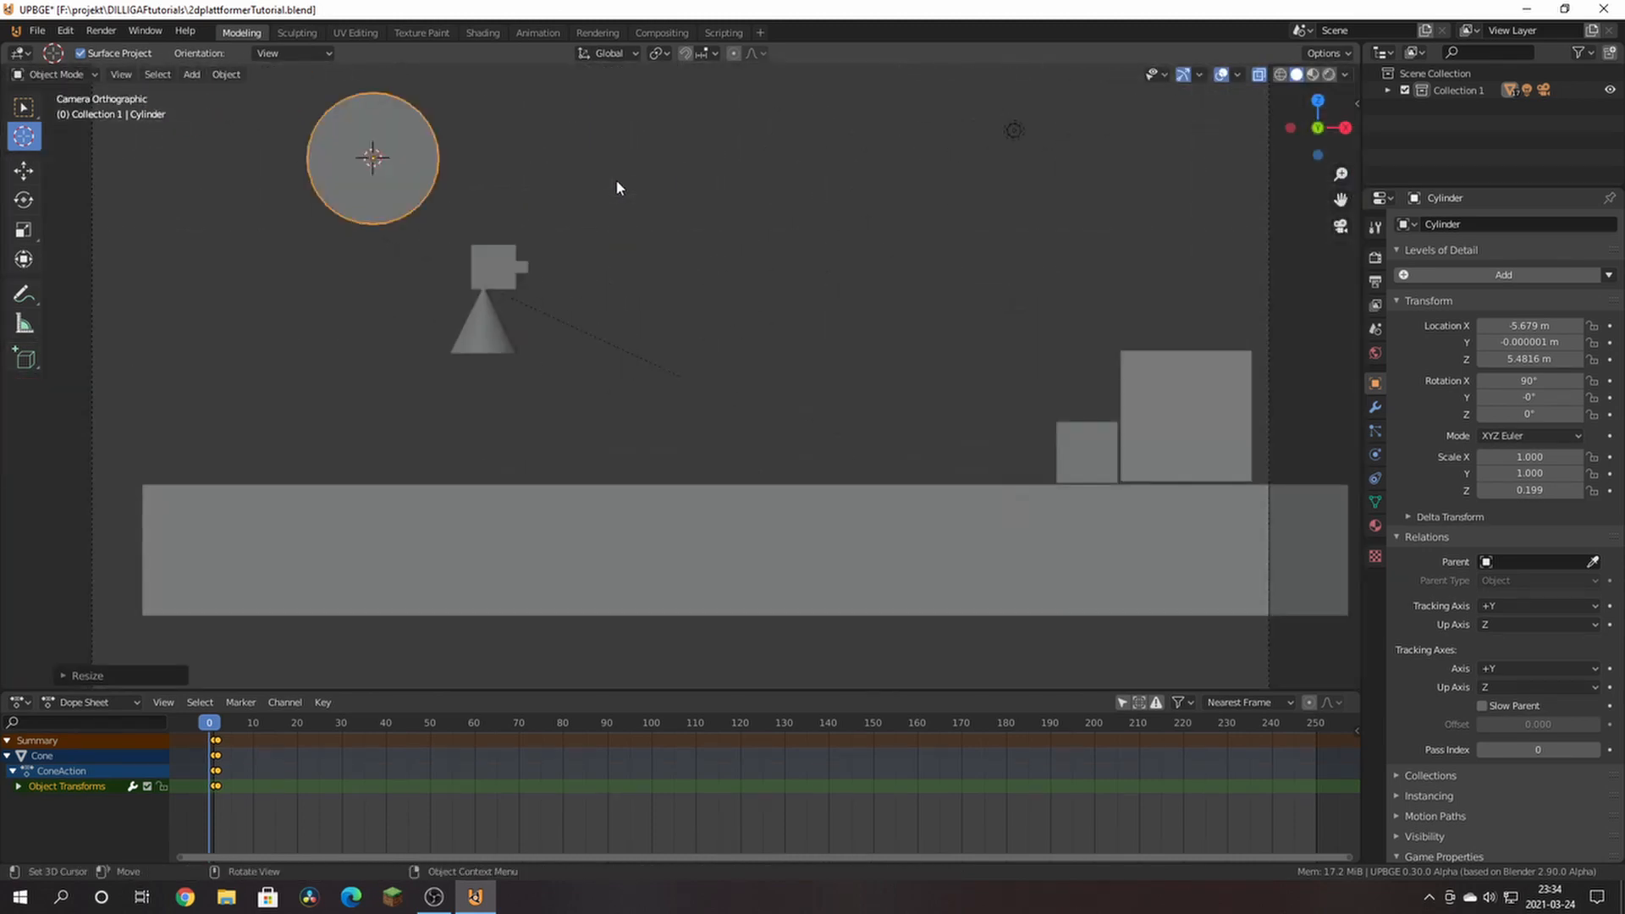
{"action": "key", "text": "KP_0"}
{"action": "scroll", "coordinate": [616, 180], "scroll_direction": "up", "scroll_amount": 1}
{"action": "key", "text": "s"}
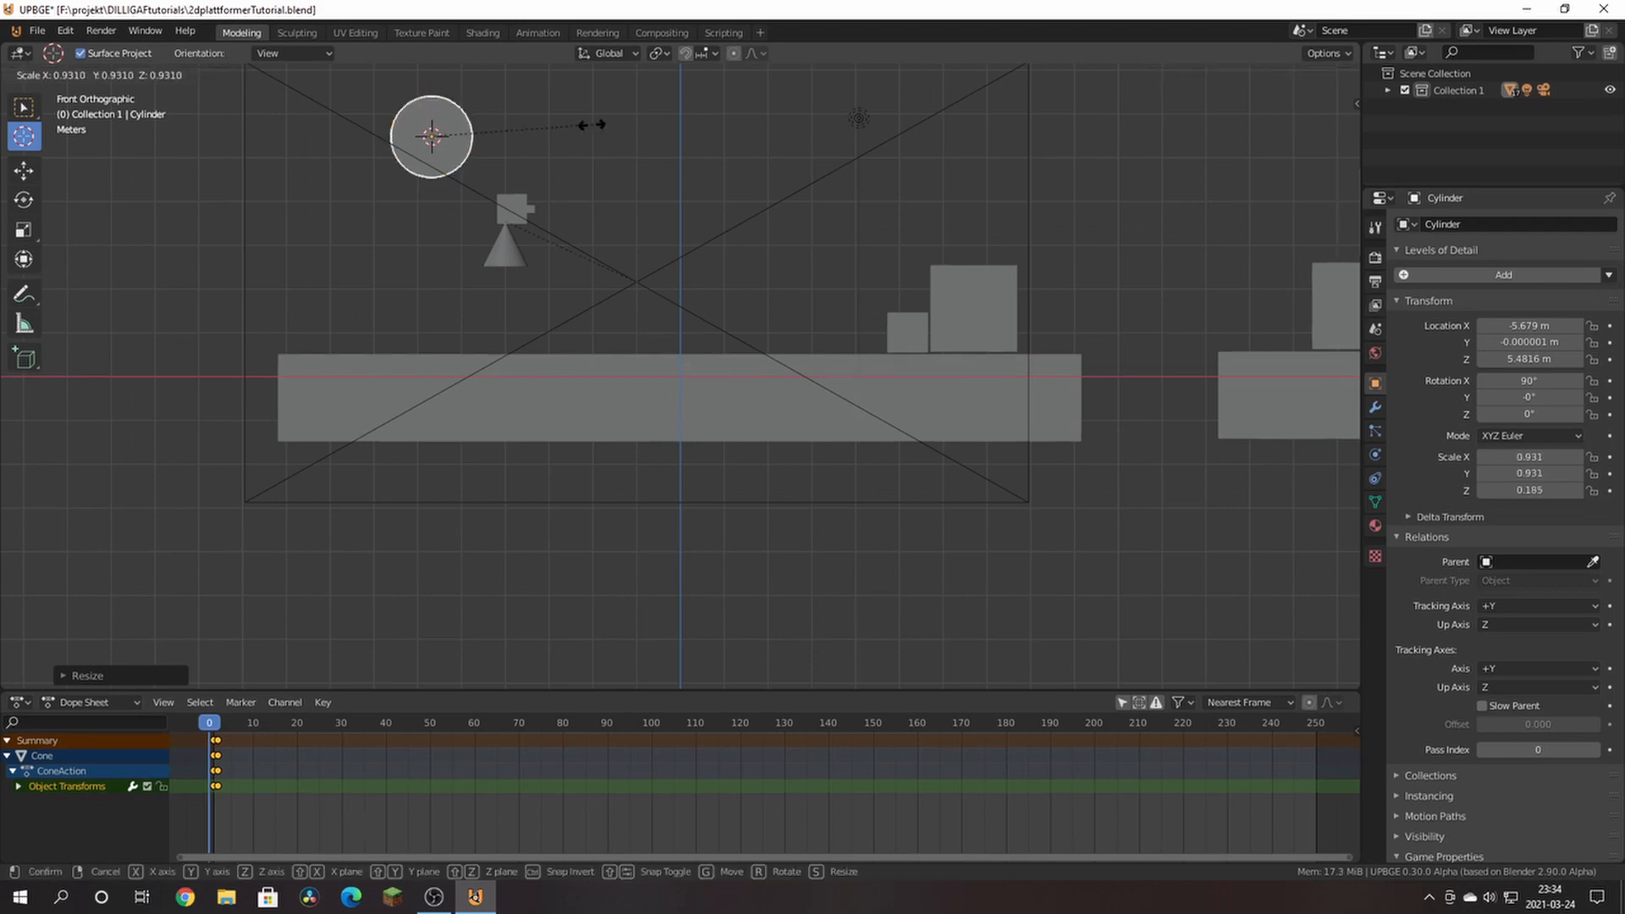
{"action": "left_click", "coordinate": [471, 139]}
{"action": "key", "text": "g"}
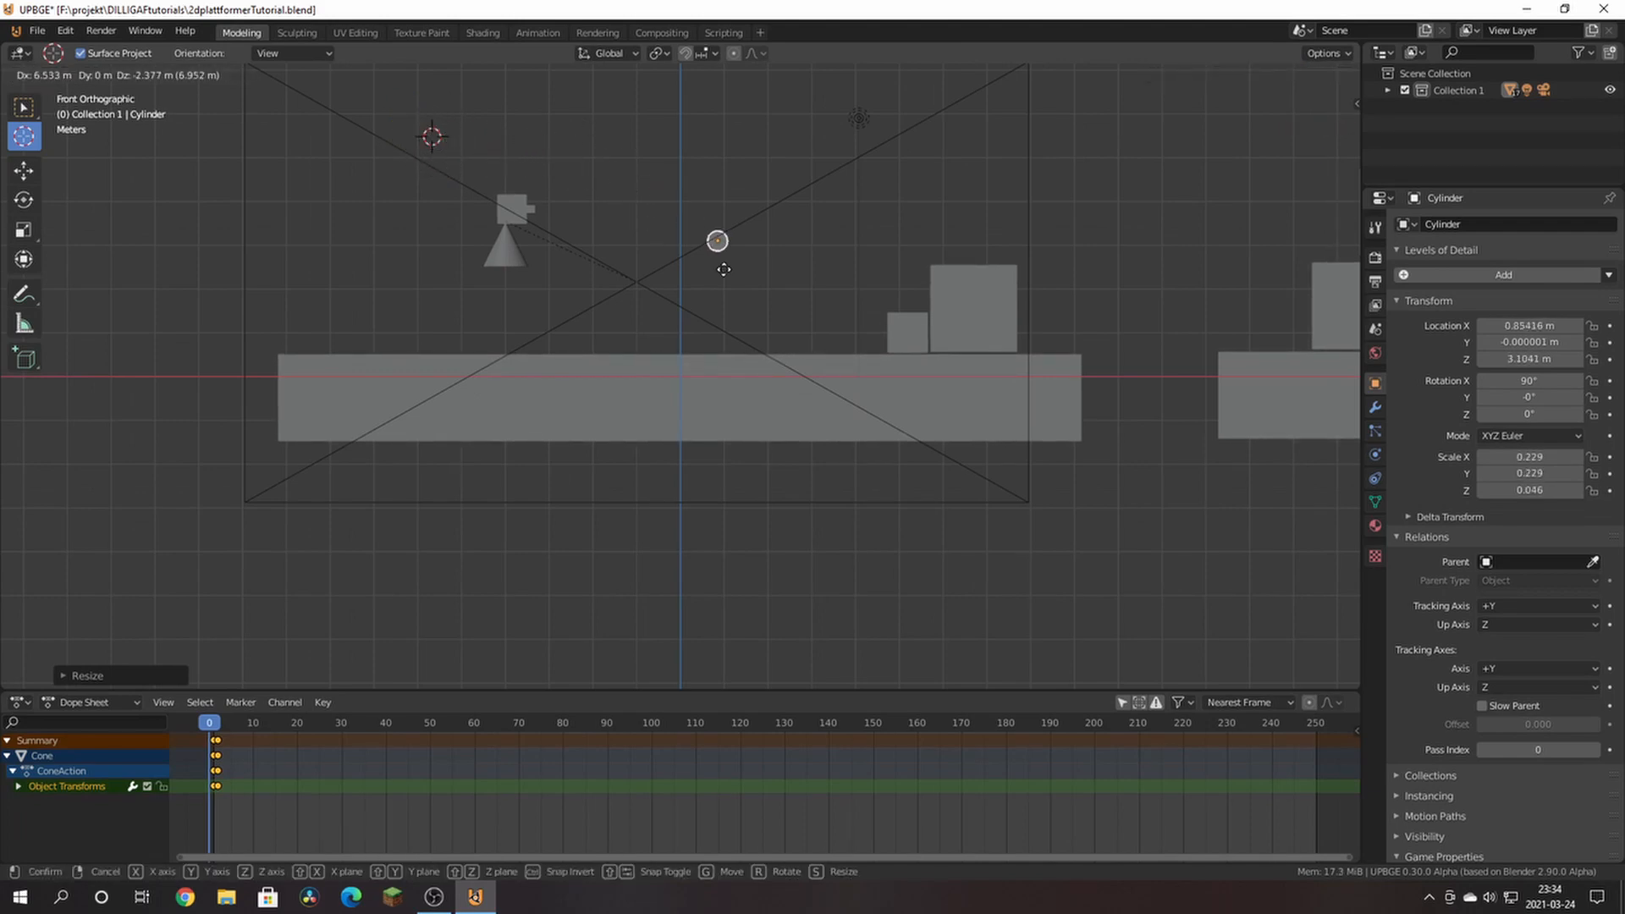
{"action": "left_click", "coordinate": [726, 251]}
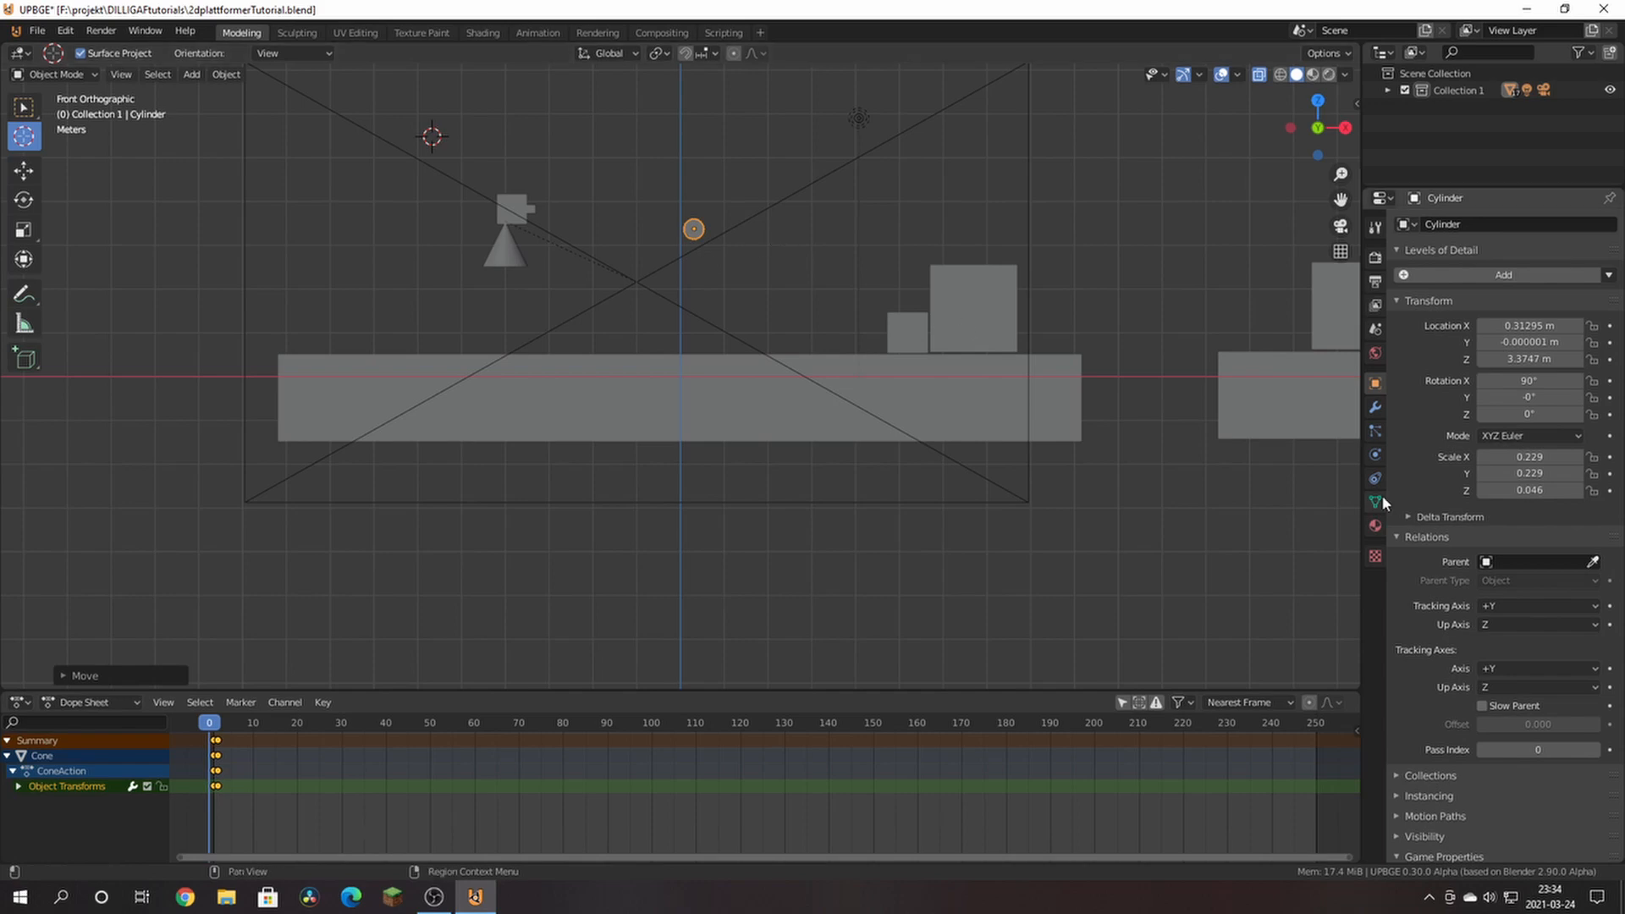
Step: Switch the viewport to Rendered shading and create a new material for the small disc
{"action": "left_click", "coordinate": [1328, 75]}
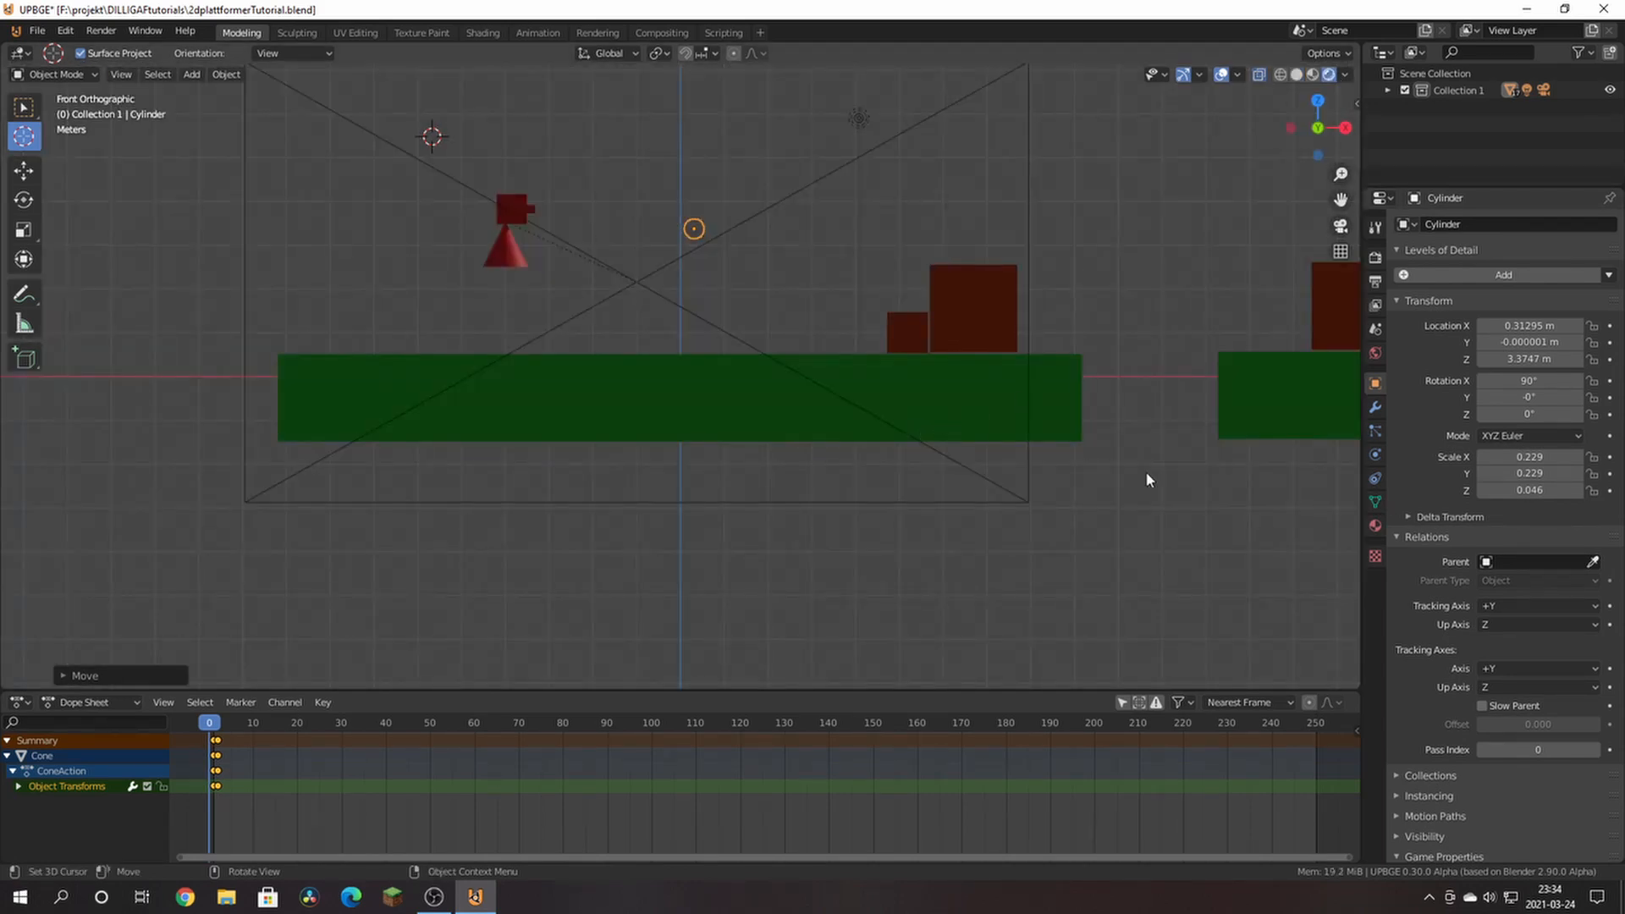
{"action": "left_click", "coordinate": [1375, 525]}
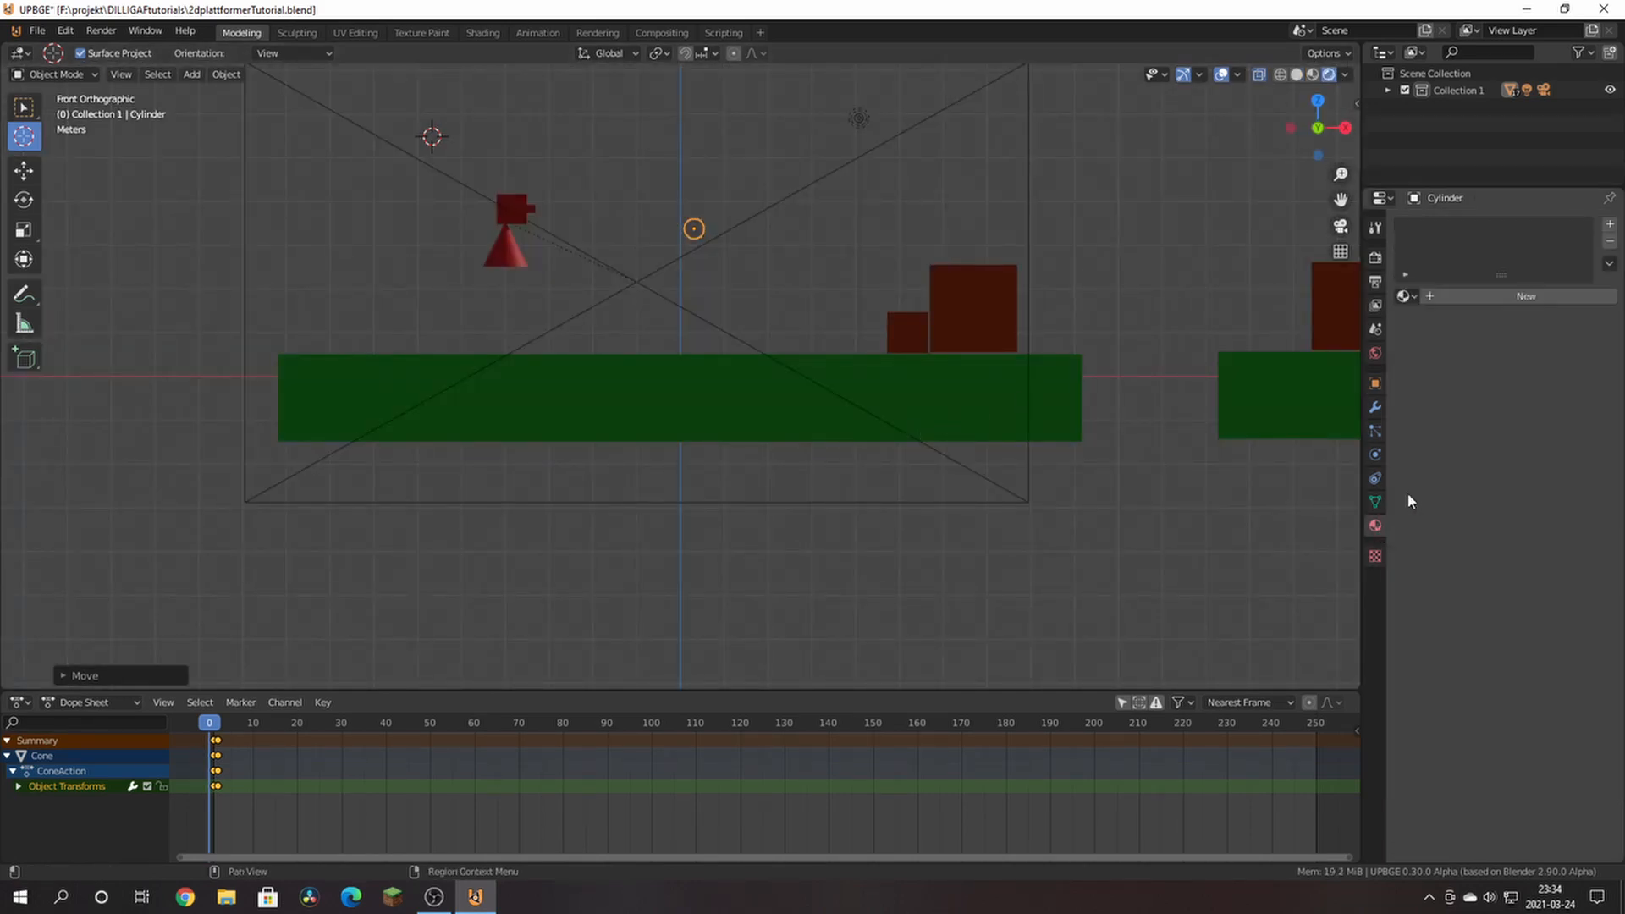
{"action": "left_click", "coordinate": [1451, 301]}
Step: Name the disc's new material COINmat
{"action": "double_click", "coordinate": [1512, 296]}
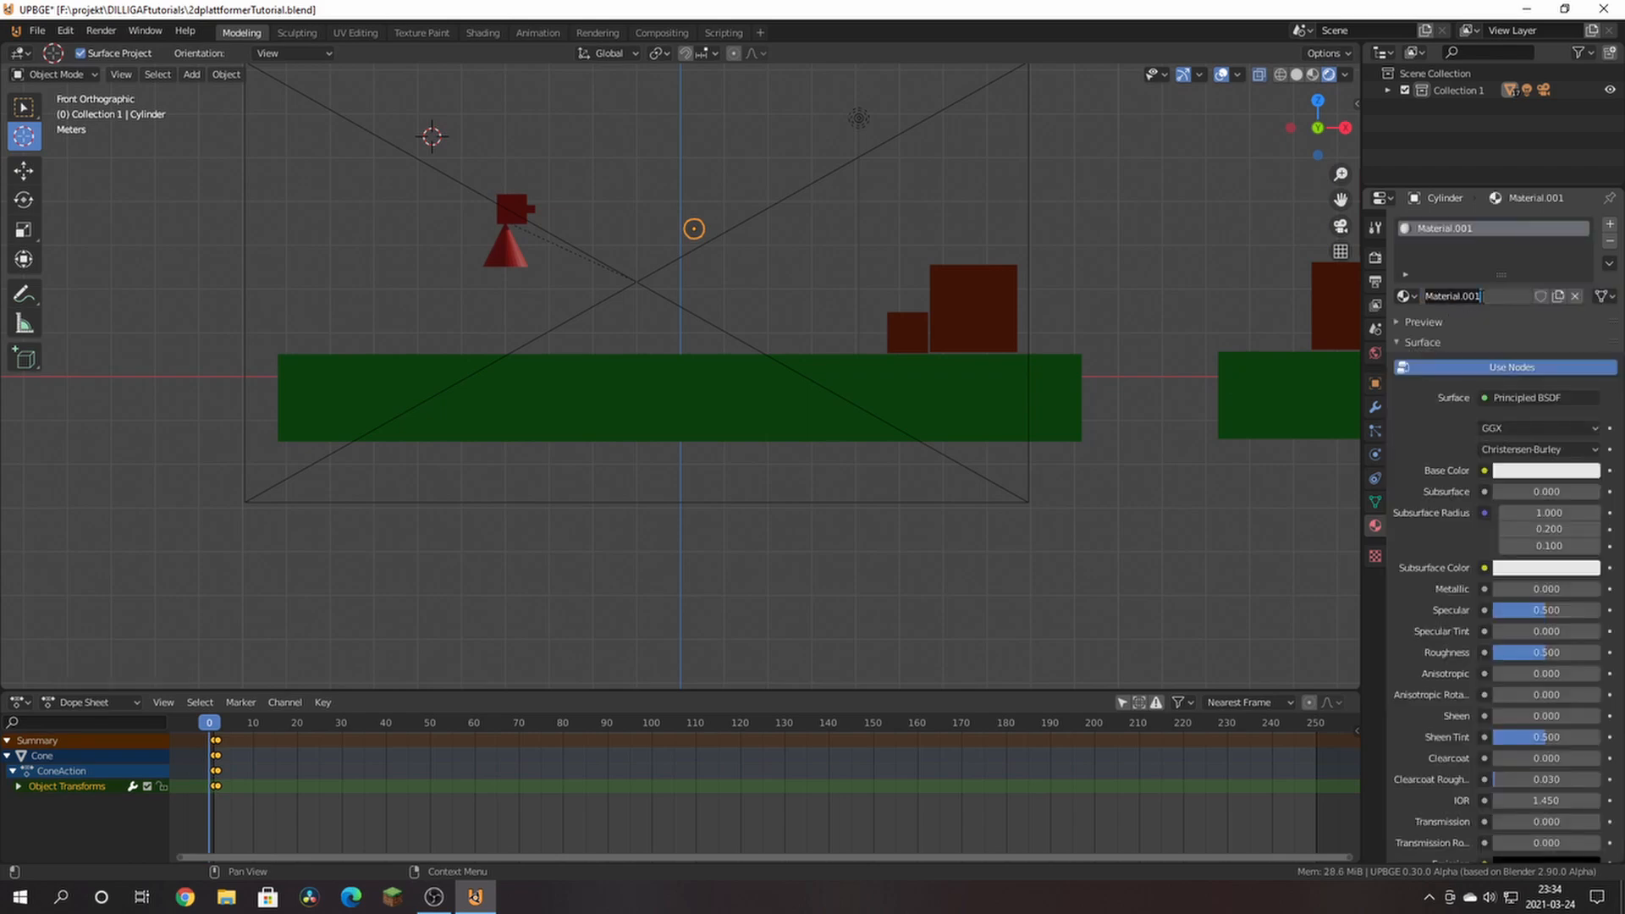
{"action": "type", "text": "co"}
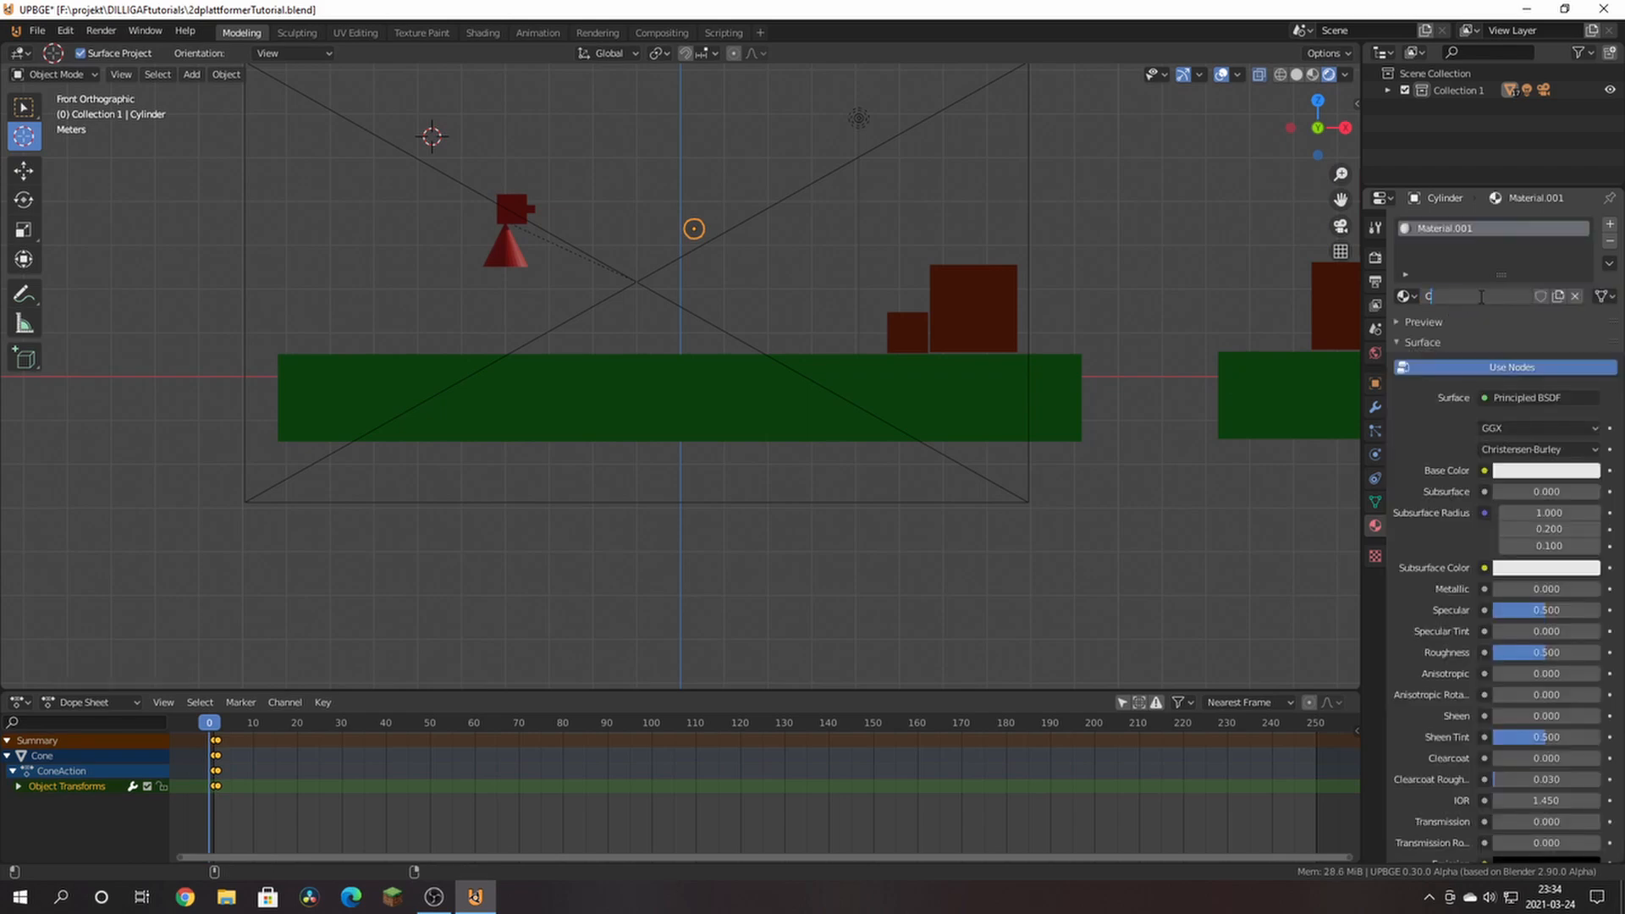
{"action": "type", "text": "INmat"}
{"action": "key", "text": "Return"}
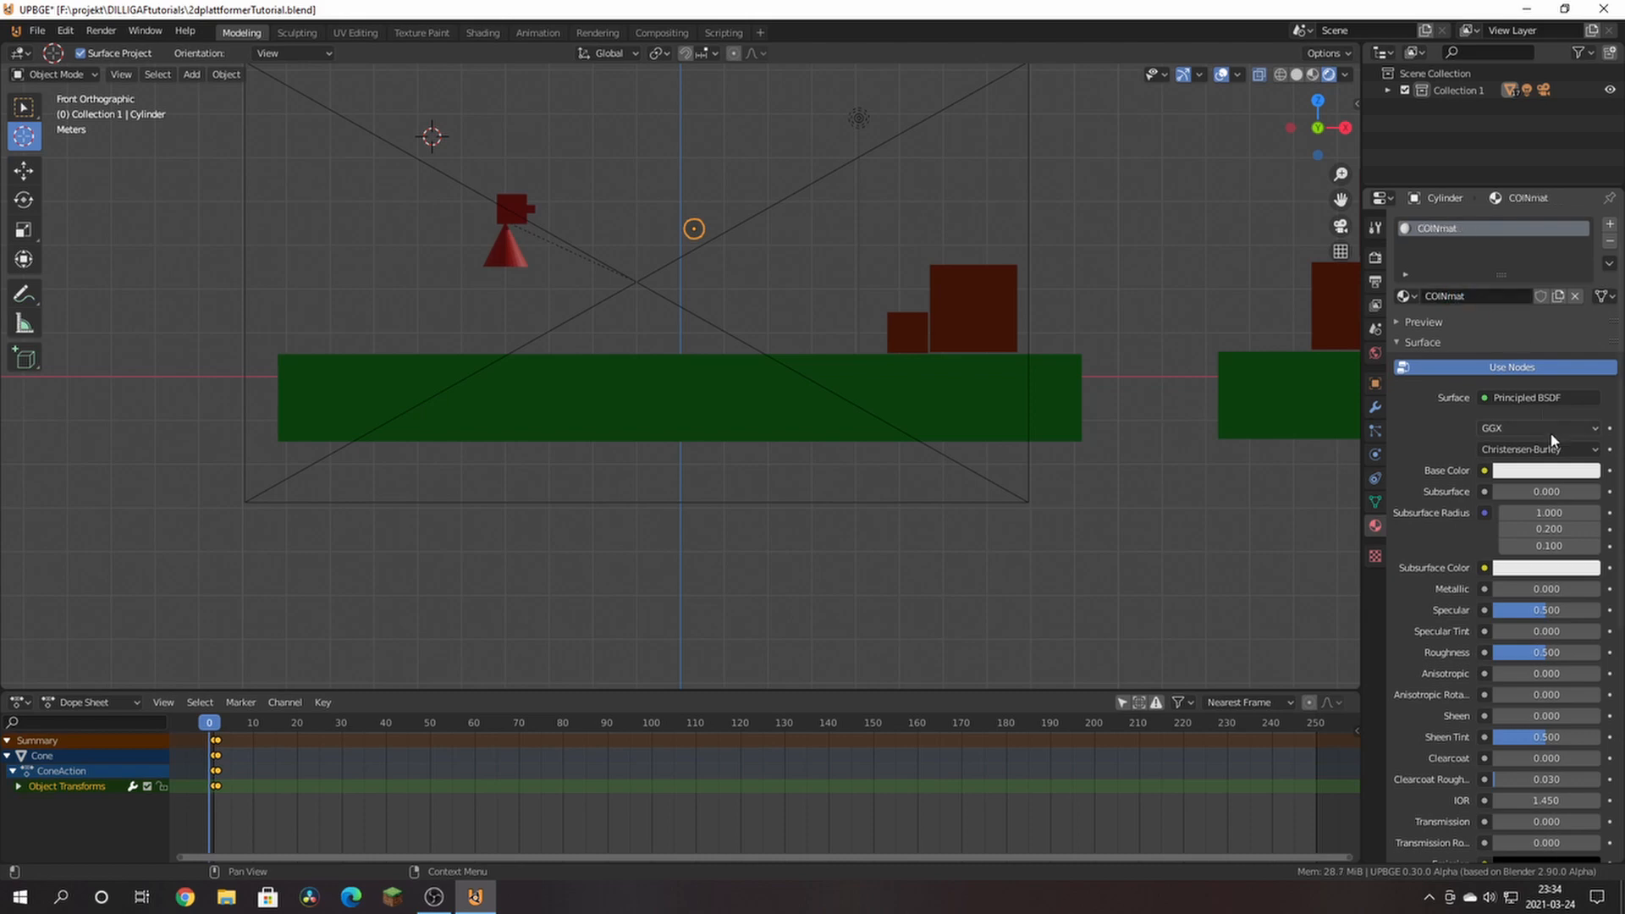
Step: Set the COINmat material's Base Color to a golden yellow, about RGB 0.8, 0.389, 0
{"action": "left_click", "coordinate": [1535, 471]}
{"action": "left_click", "coordinate": [1546, 470]}
{"action": "mouse_move", "coordinate": [1514, 317]}
{"action": "left_mouse_down"}
{"action": "mouse_move", "coordinate": [1519, 342]}
{"action": "mouse_move", "coordinate": [1468, 335]}
{"action": "left_mouse_up"}
{"action": "left_click", "coordinate": [756, 251]}
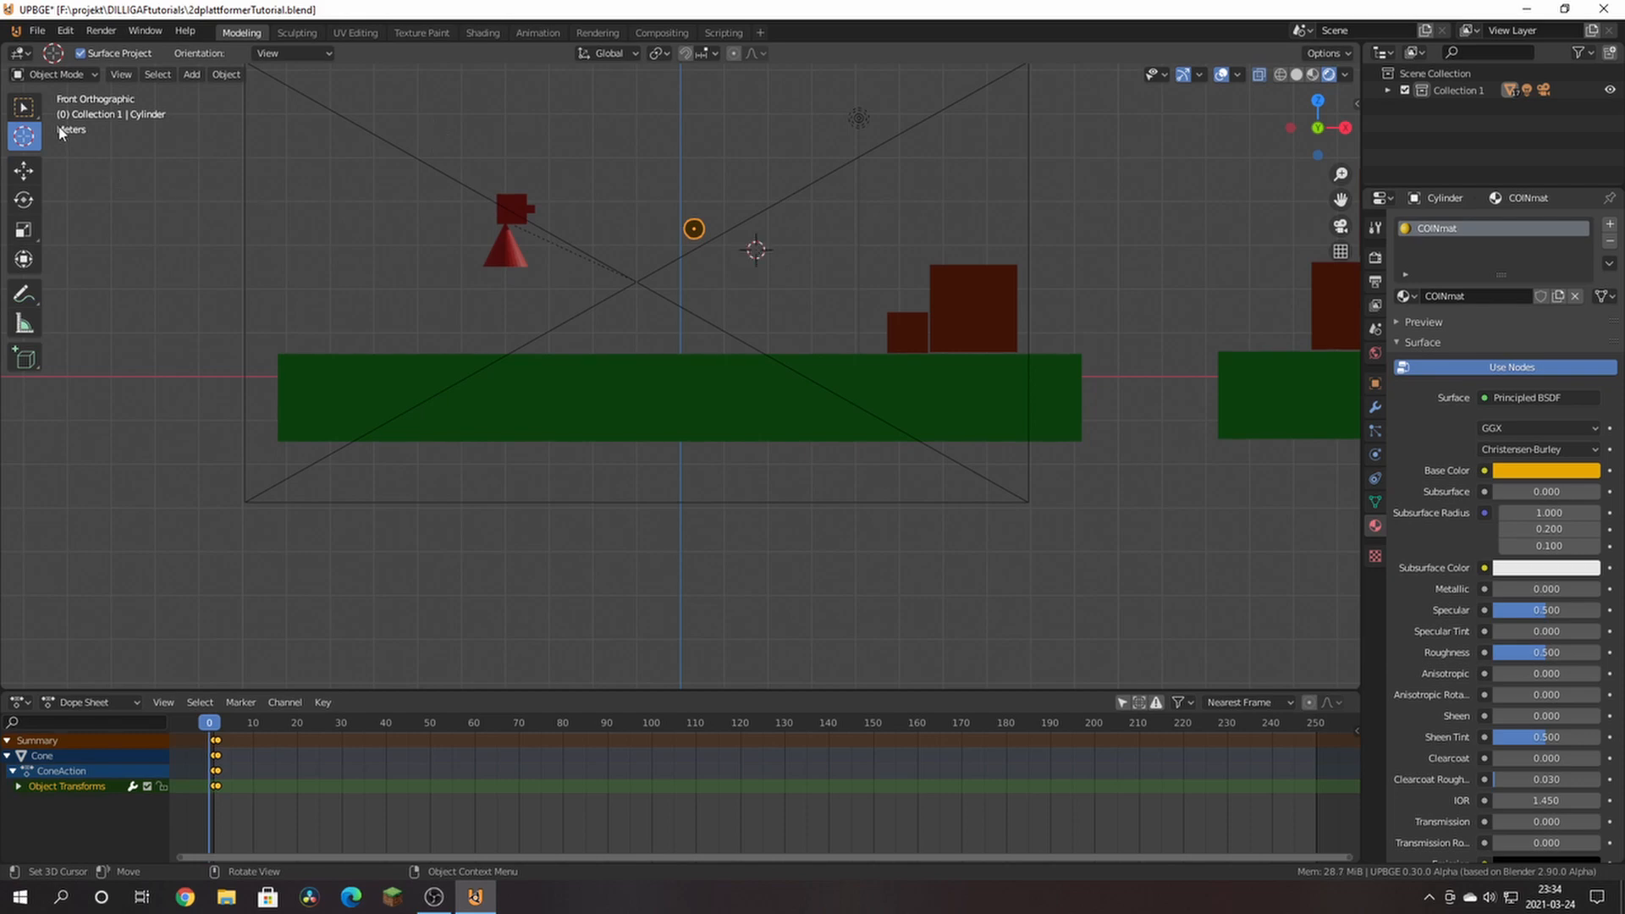
Step: Activate the Move tool and play-test the game, moving the character both ways and jumping, before ending the run
{"action": "left_click", "coordinate": [23, 170]}
{"action": "middle_click_drag", "start_coordinate": [763, 259], "coordinate": [715, 210], "text": "ctrl"}
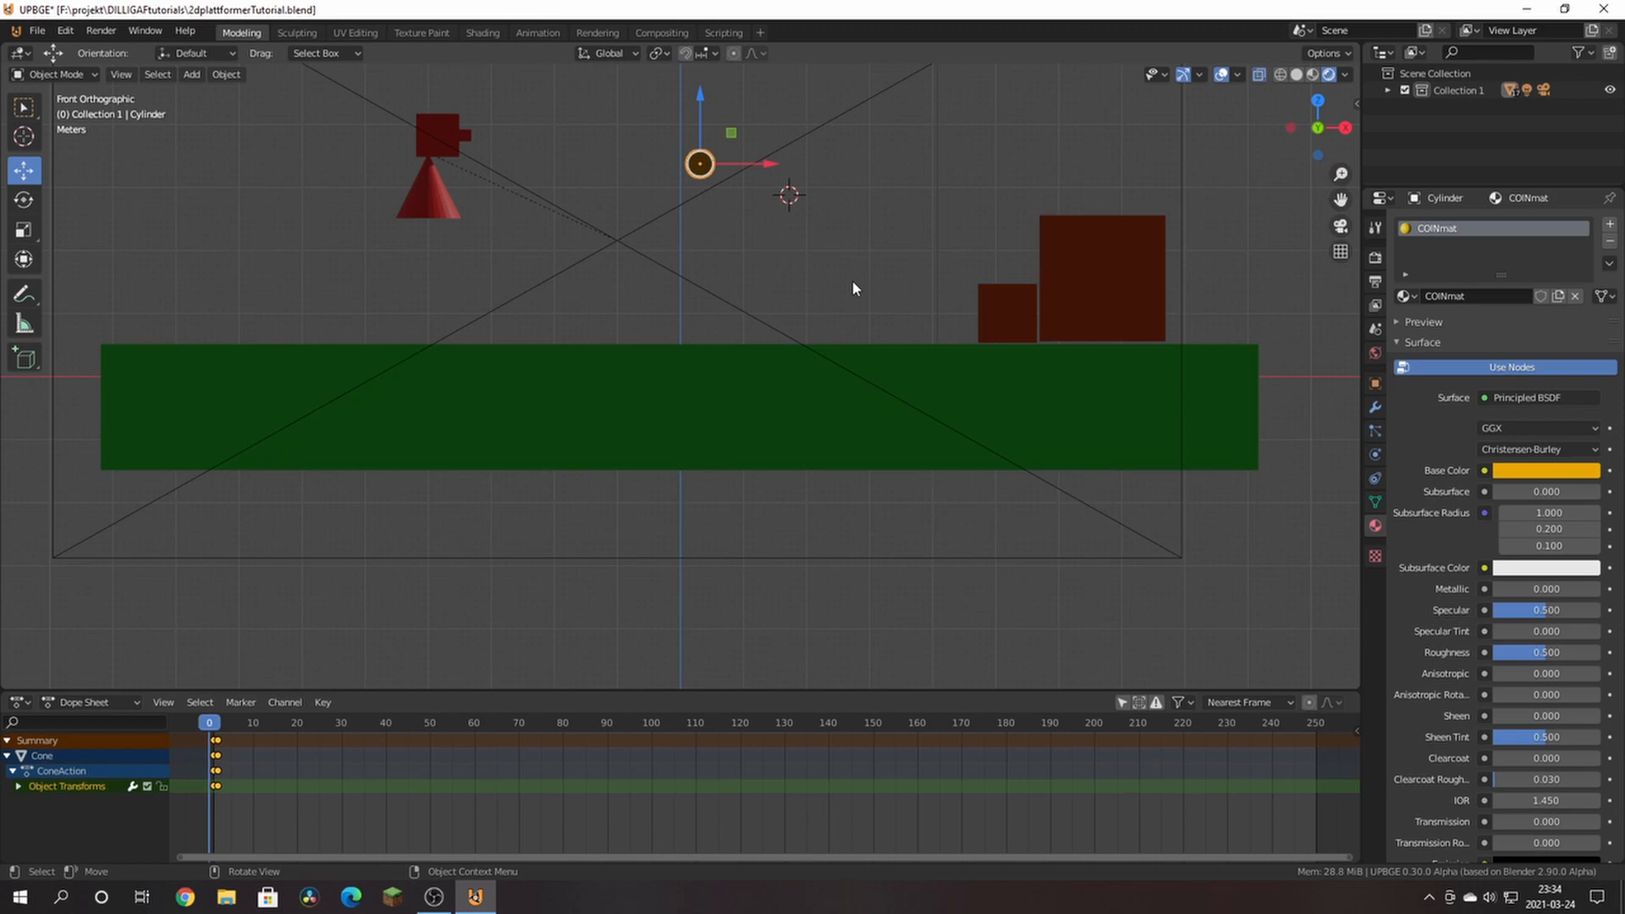
{"action": "key", "text": "p"}
{"action": "key", "text": "Right"}
{"action": "key", "text": "space"}
{"action": "key", "text": "Left"}
{"action": "key", "text": "space"}
{"action": "key", "text": "Right"}
{"action": "key", "text": "Left"}
{"action": "key", "text": "space"}
{"action": "key", "text": "Right"}
{"action": "key", "text": "space"}
{"action": "key", "text": "Left"}
{"action": "key", "text": "space"}
{"action": "key", "text": "Right"}
{"action": "key", "text": "Left"}
{"action": "key", "text": "Escape"}
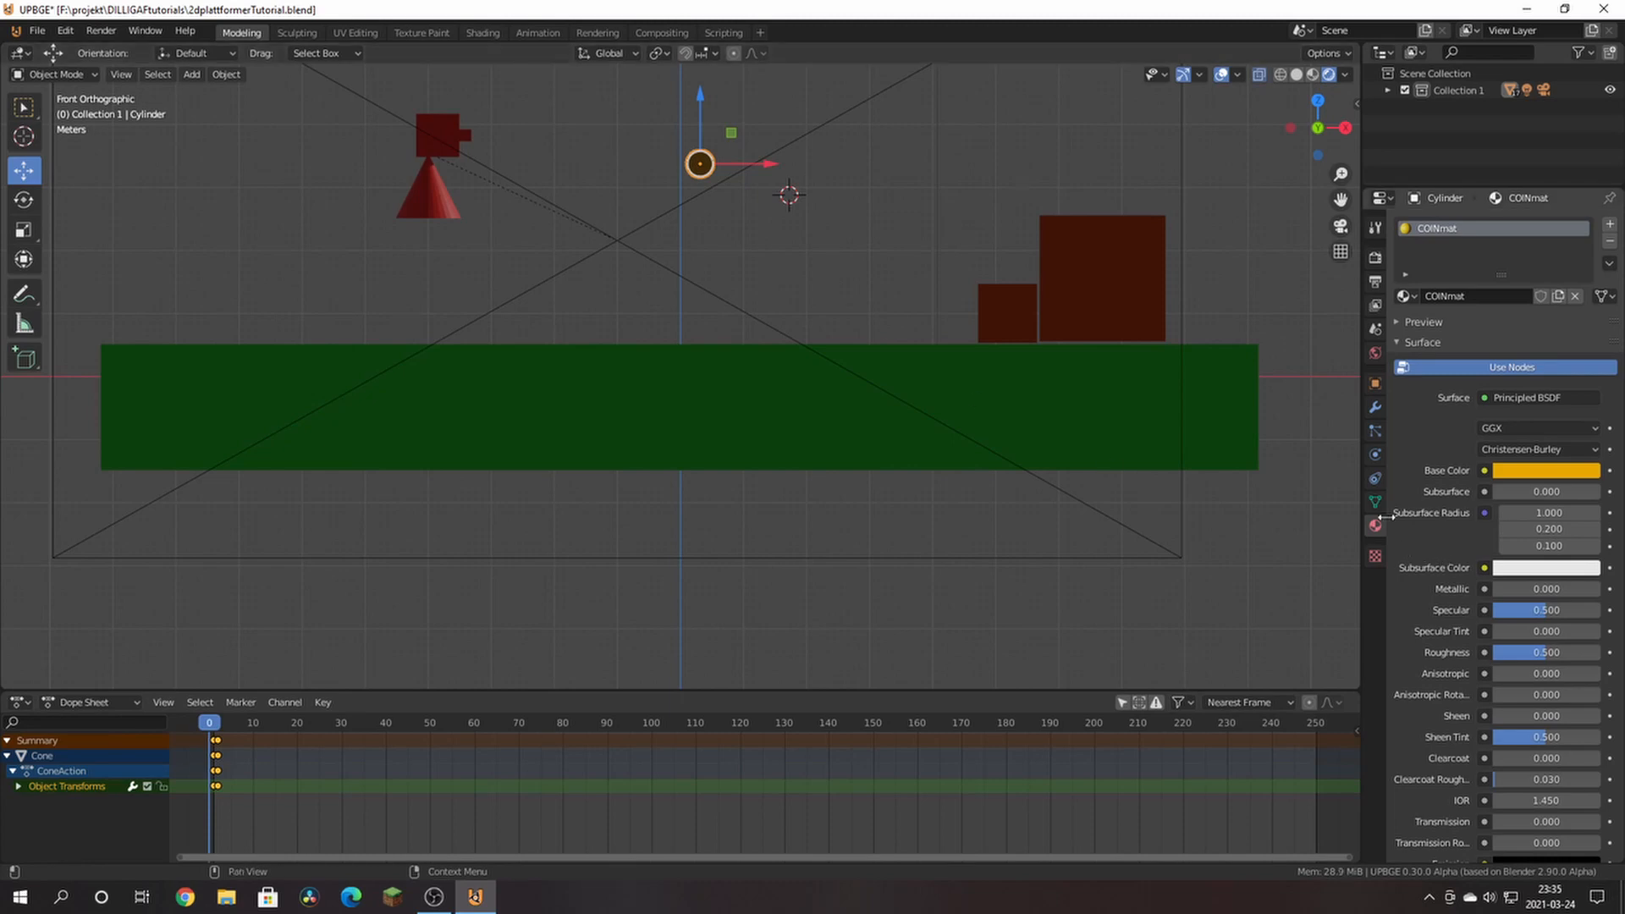
Step: Try out Collision physics on the disc and remove it
{"action": "left_click", "coordinate": [1376, 479]}
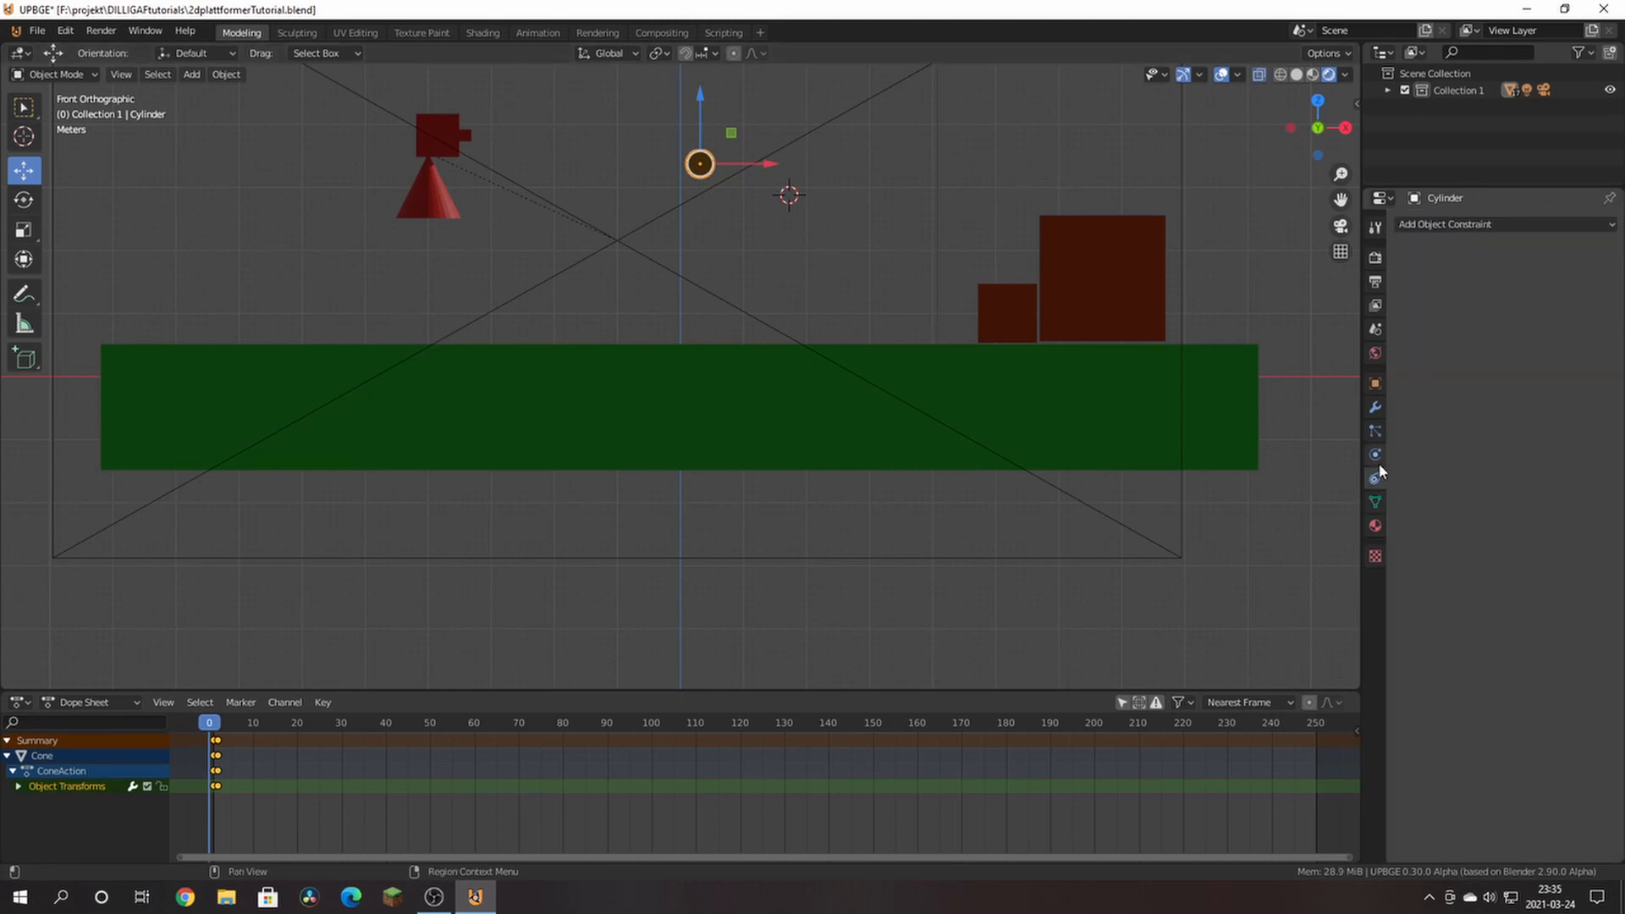
{"action": "left_click", "coordinate": [1377, 462]}
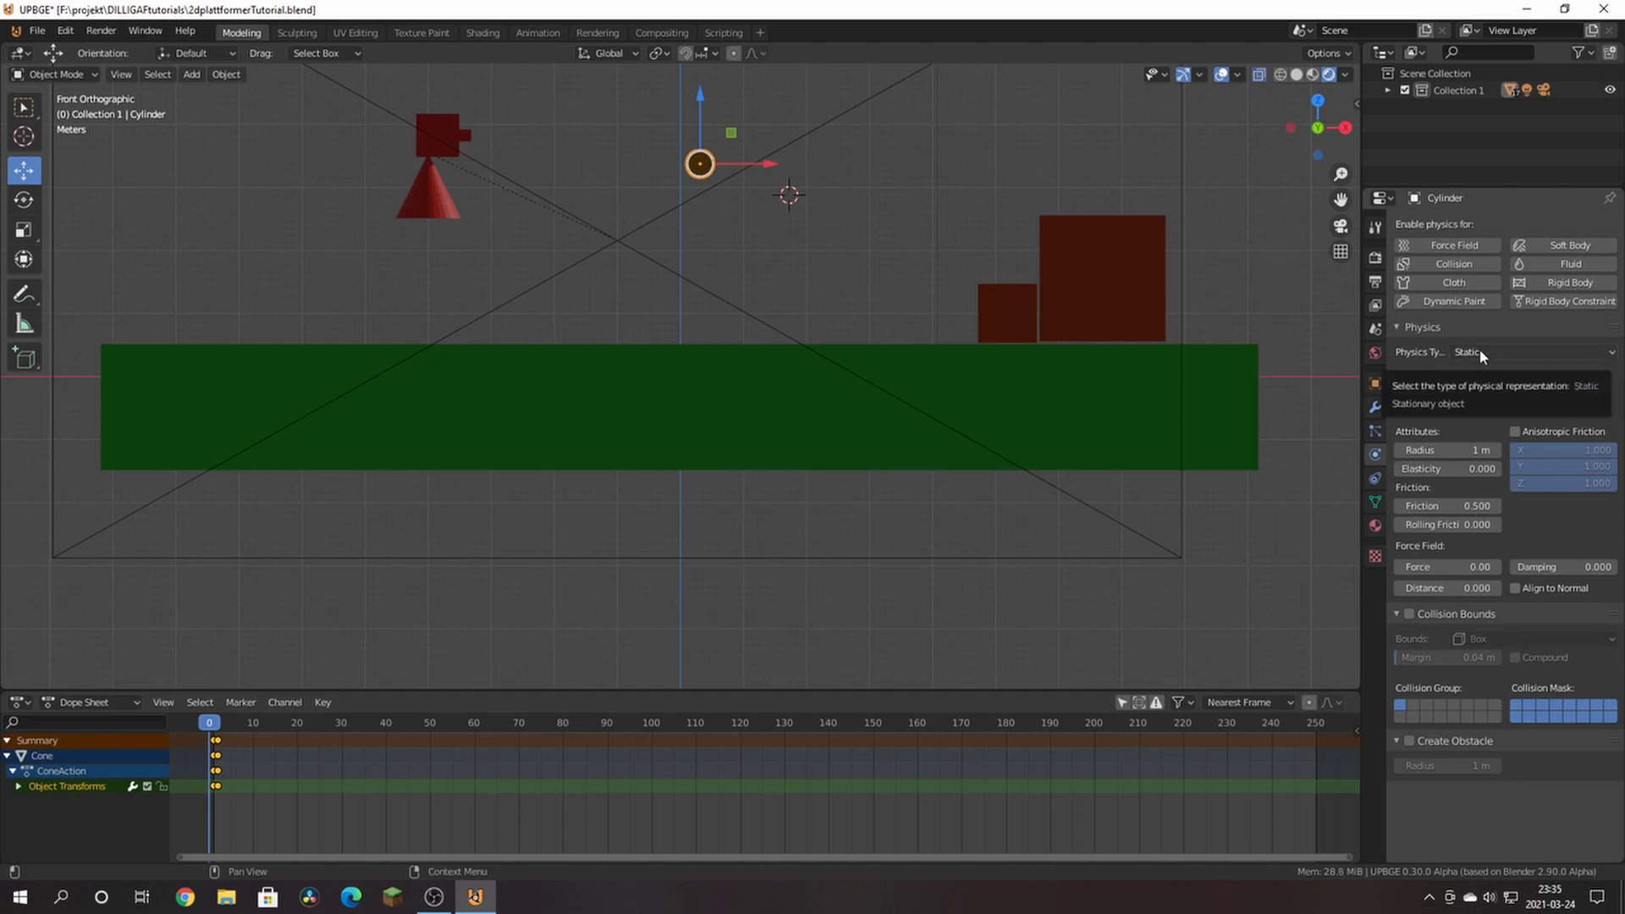
{"action": "left_click", "coordinate": [1436, 272]}
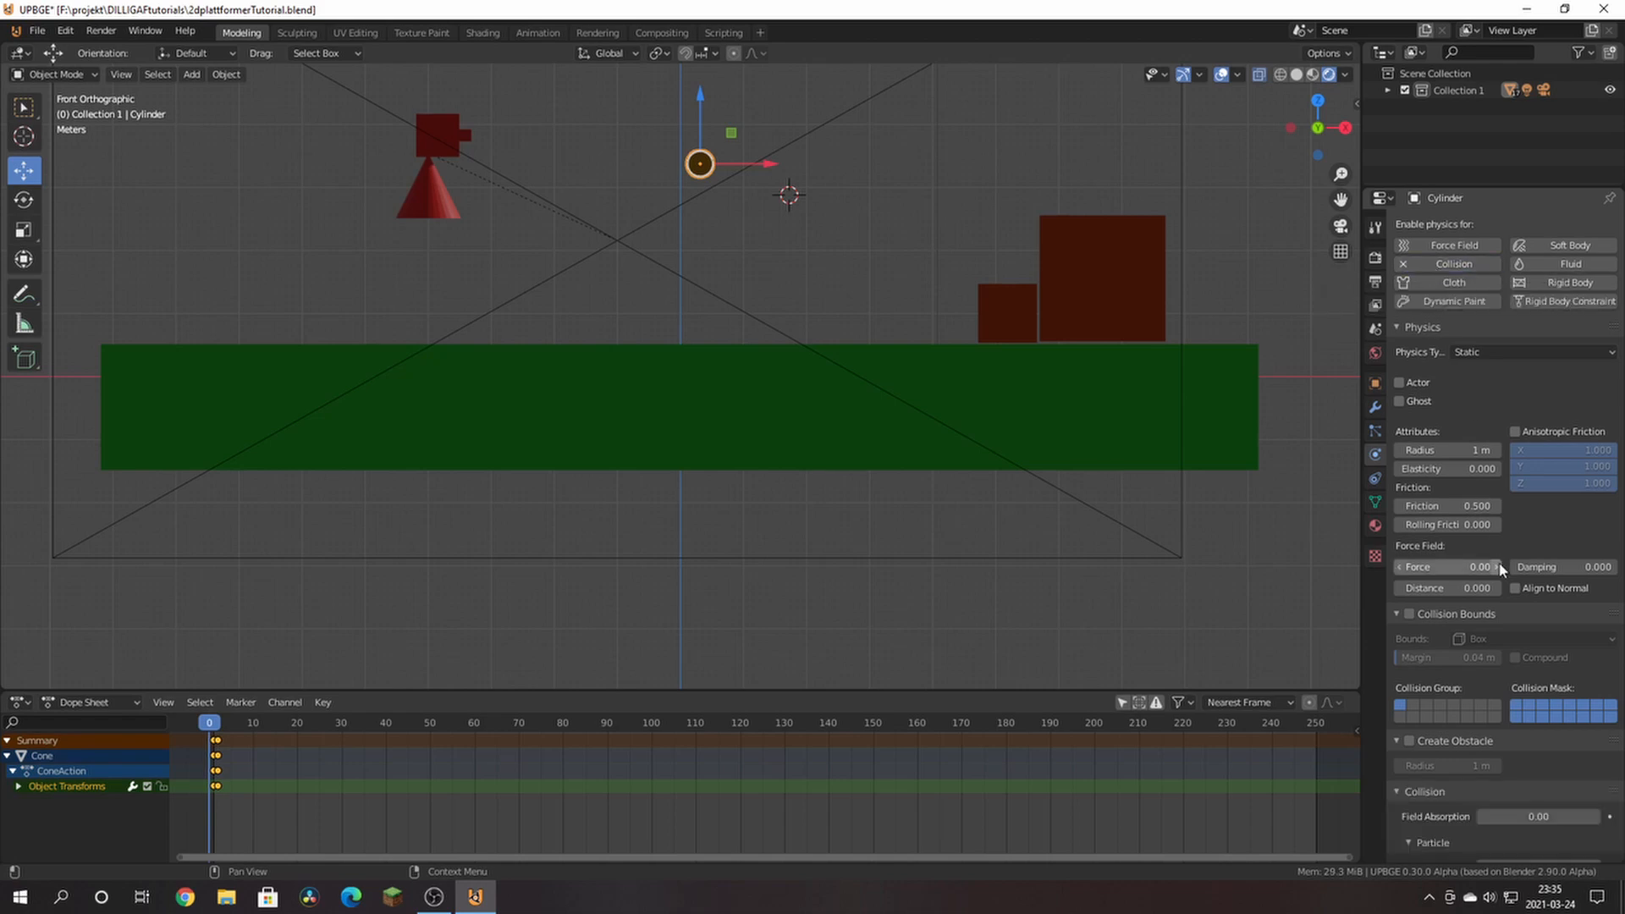
{"action": "scroll", "coordinate": [1498, 561], "scroll_direction": "down", "scroll_amount": 6}
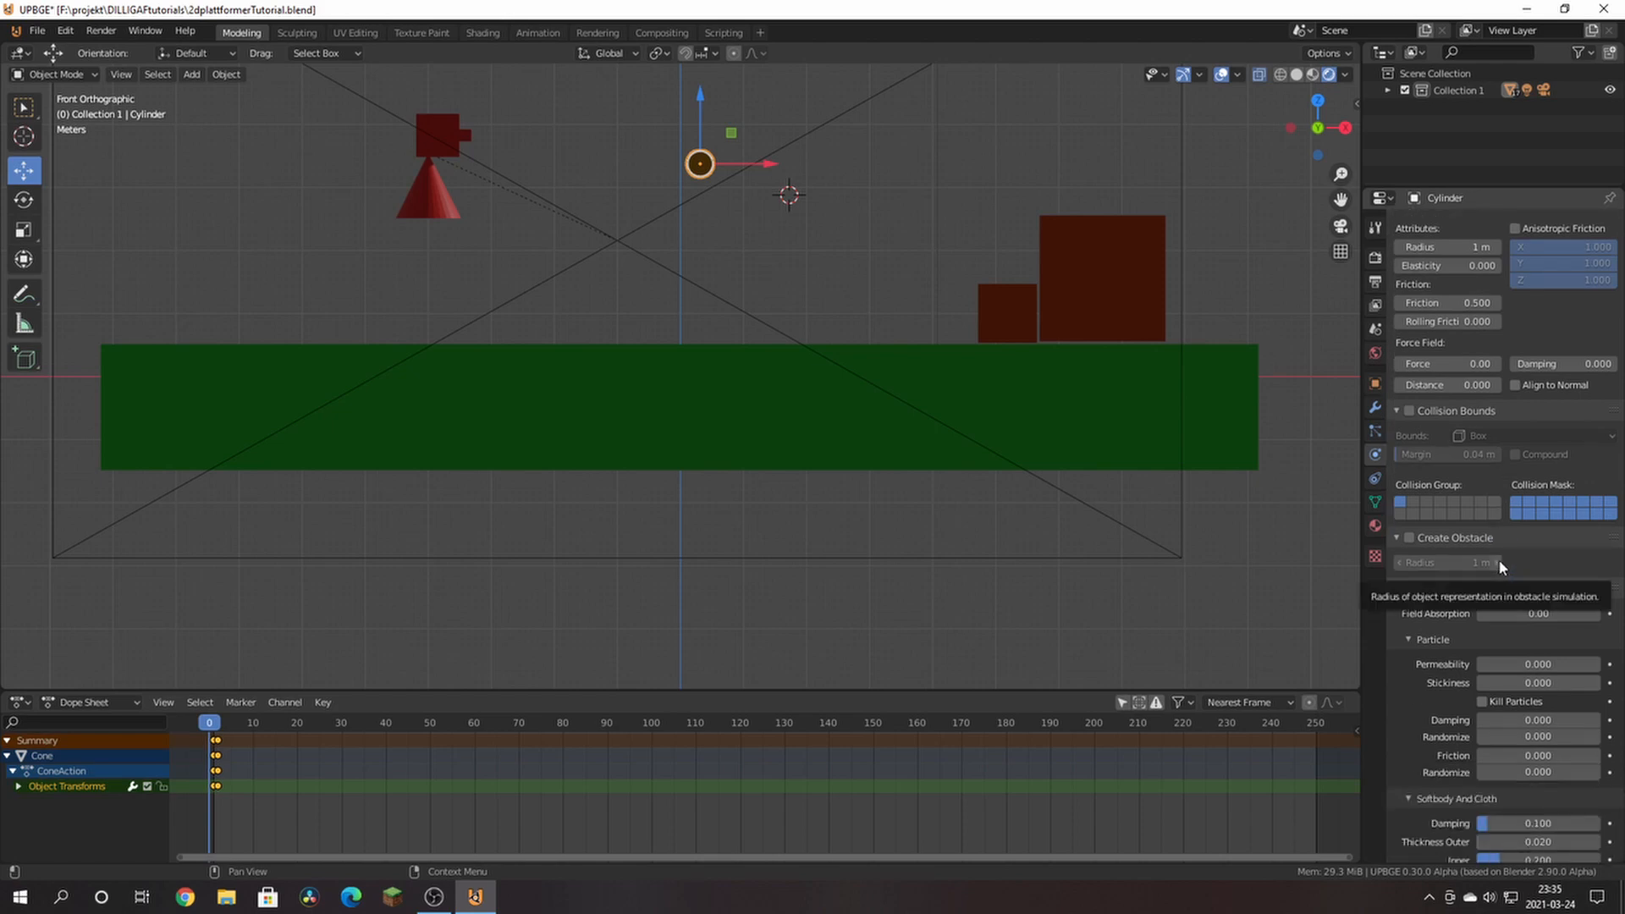
{"action": "scroll", "coordinate": [1499, 566], "scroll_direction": "down", "scroll_amount": 2}
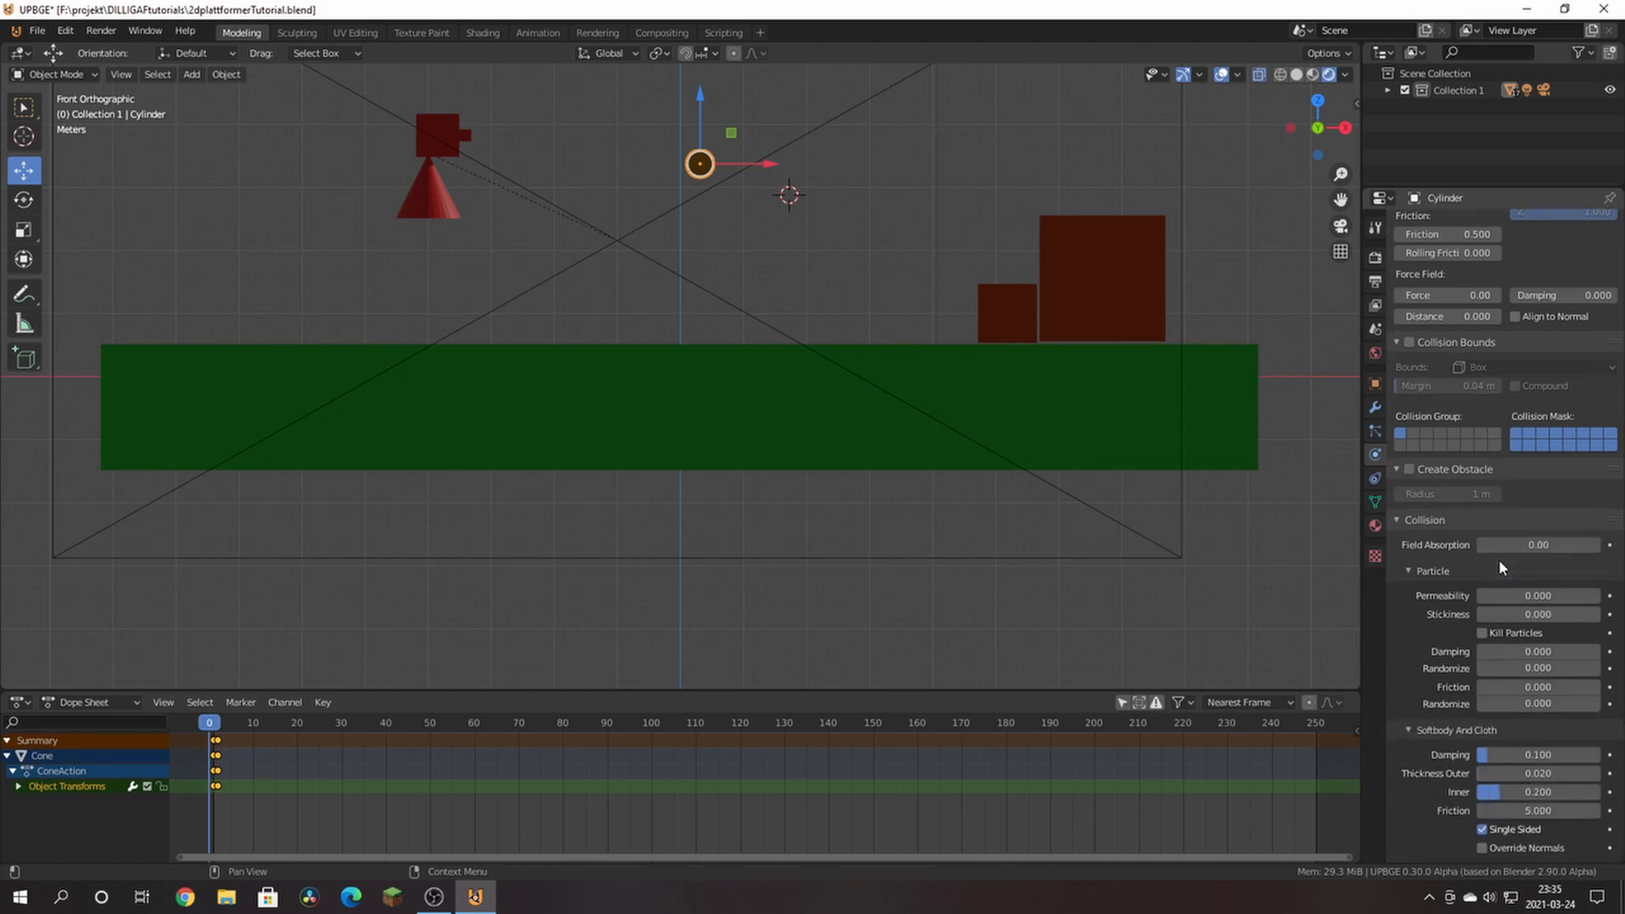
{"action": "scroll", "coordinate": [1498, 558], "scroll_direction": "up", "scroll_amount": 8}
{"action": "left_click", "coordinate": [1447, 264]}
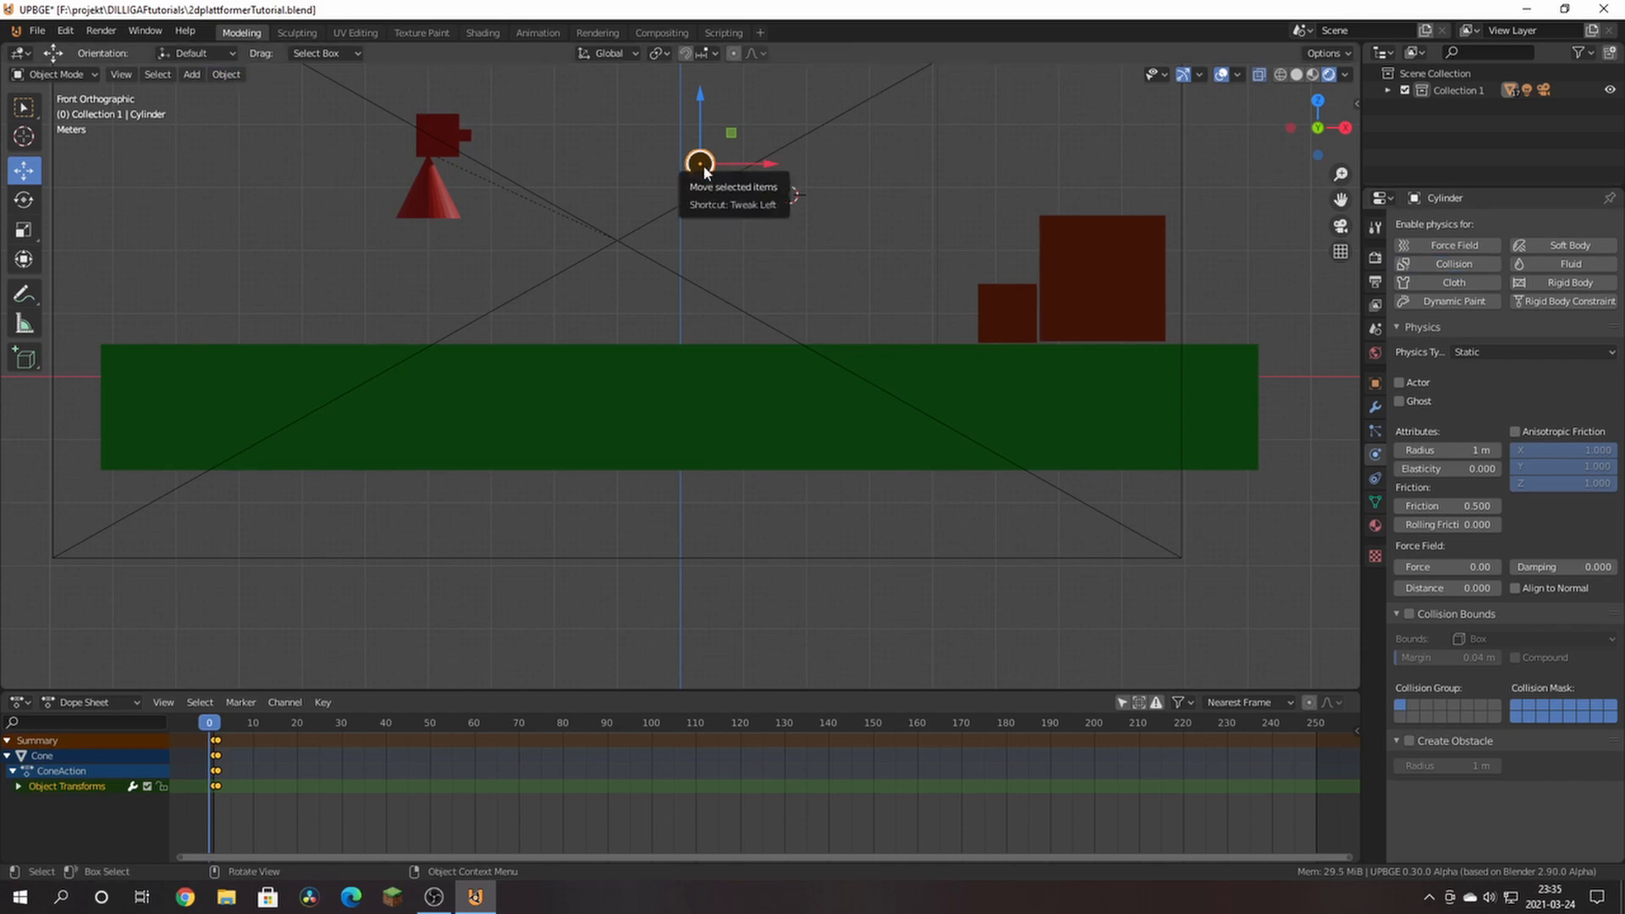
{"action": "left_click", "coordinate": [1465, 353]}
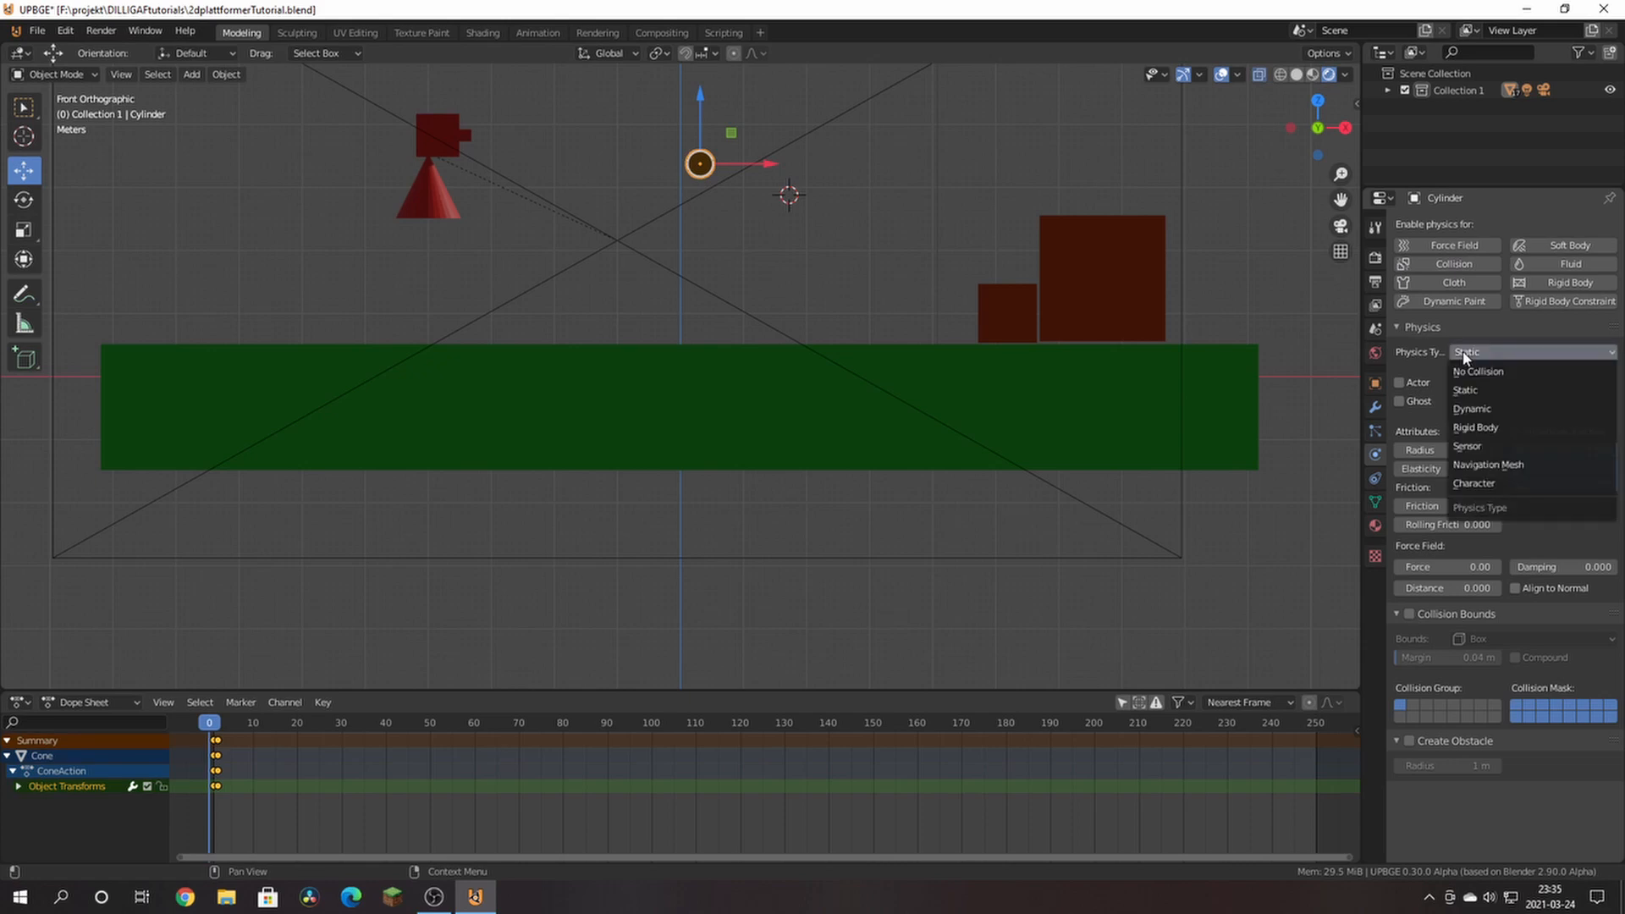
{"action": "left_click", "coordinate": [1465, 355]}
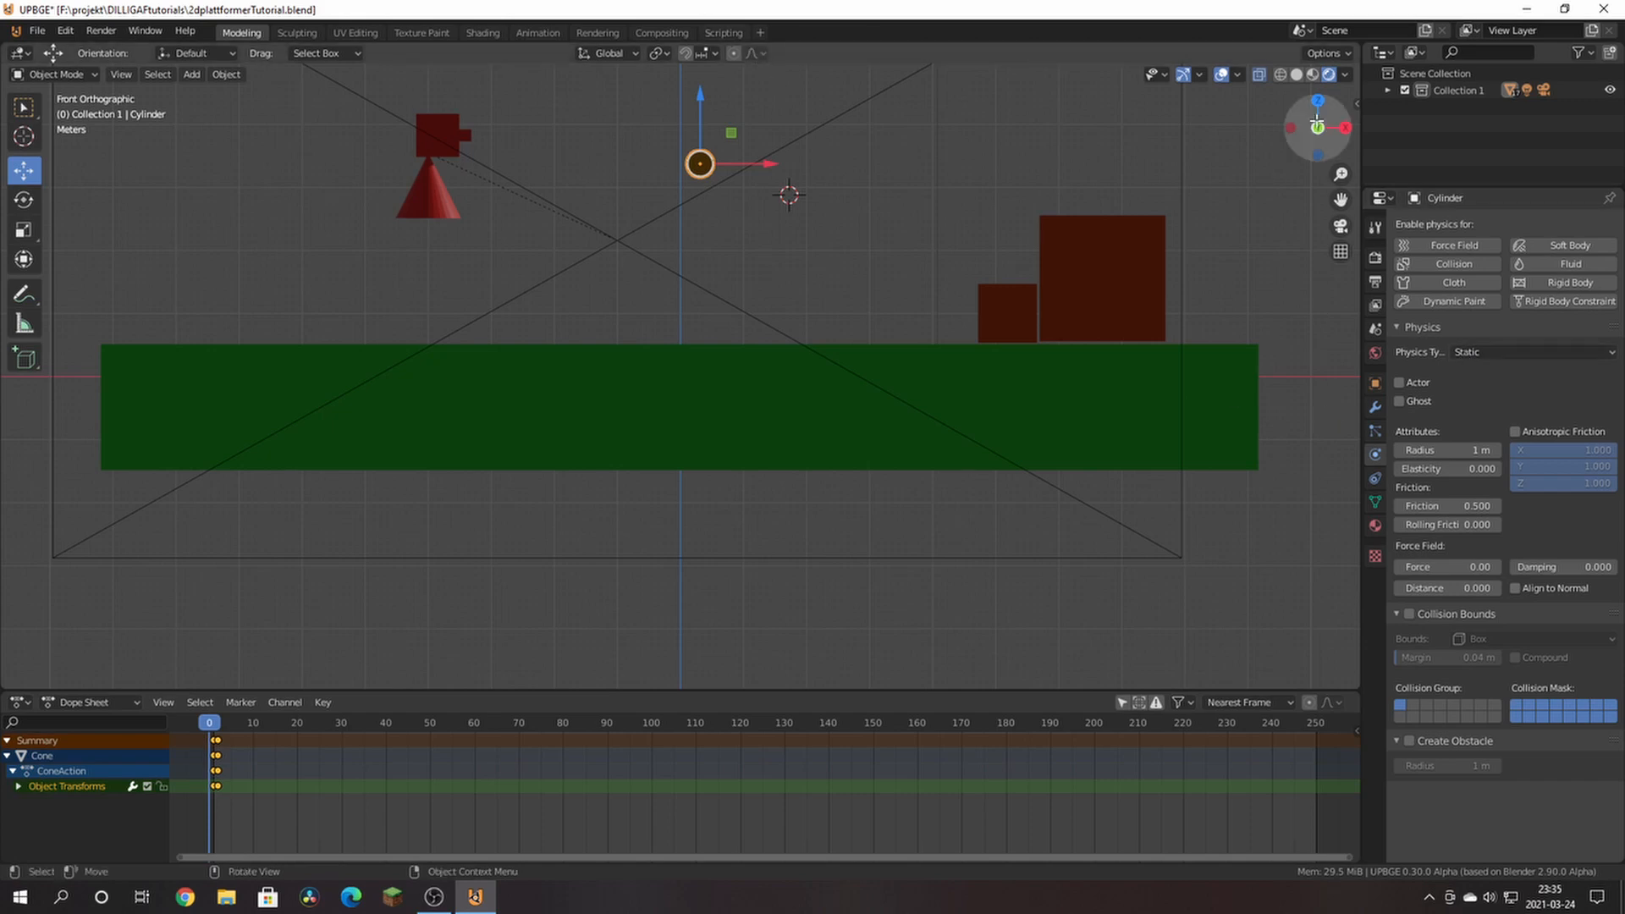
Step: Open the Scripting workspace and rename the Cylinder object to coin
{"action": "left_click", "coordinate": [724, 32]}
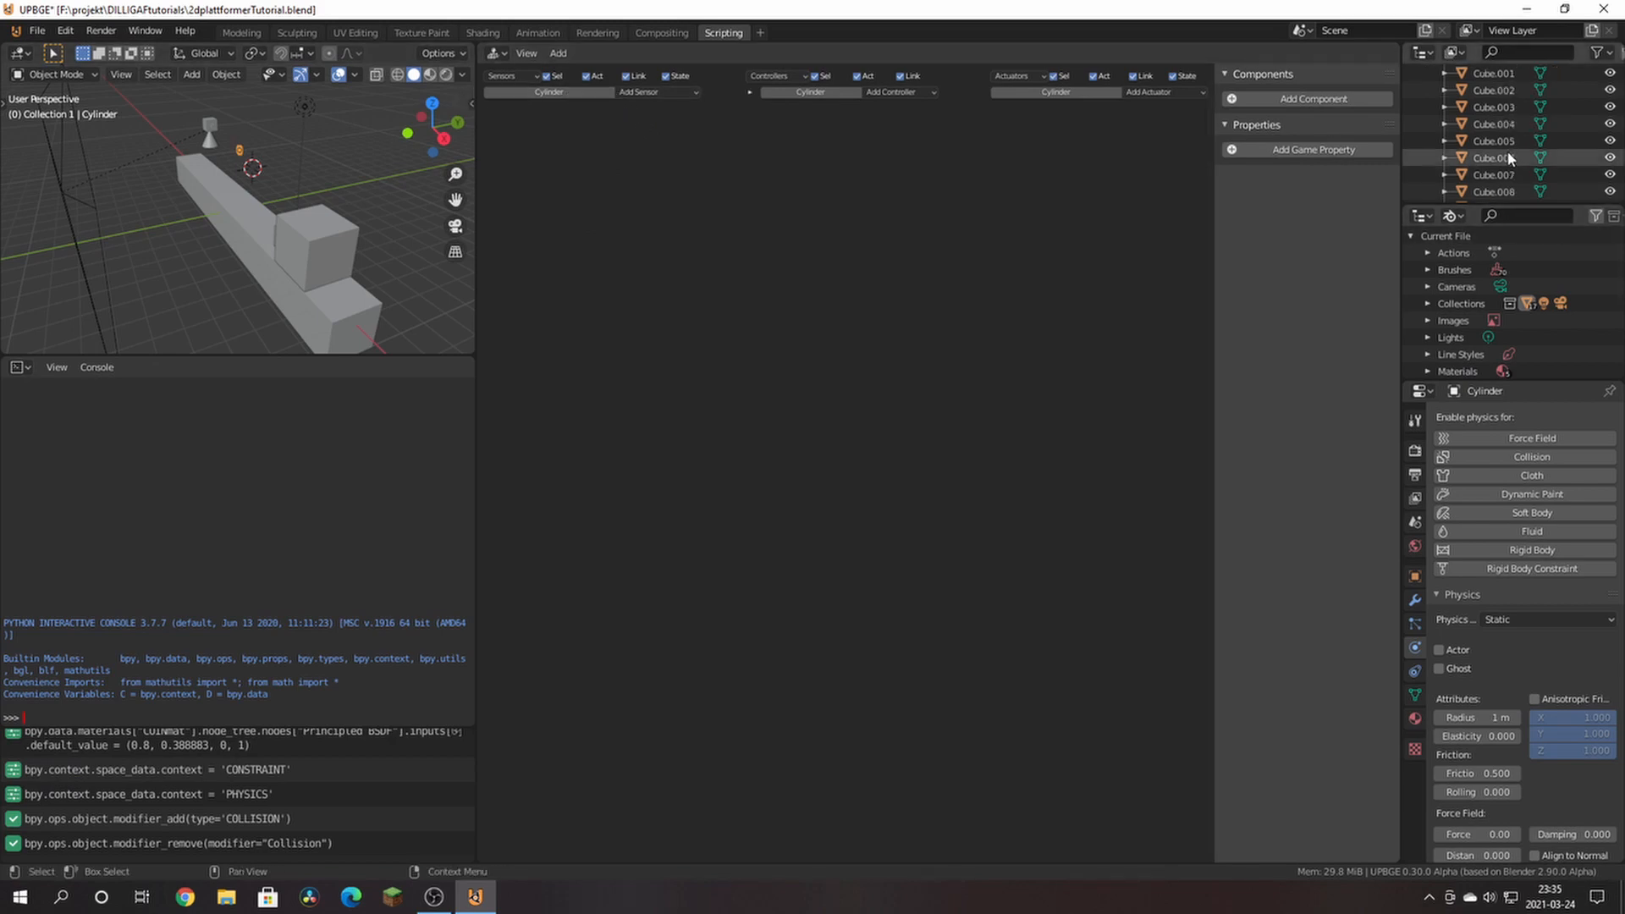
{"action": "scroll", "coordinate": [1506, 161], "scroll_direction": "down", "scroll_amount": 5}
{"action": "scroll", "coordinate": [1498, 178], "scroll_direction": "up", "scroll_amount": 6}
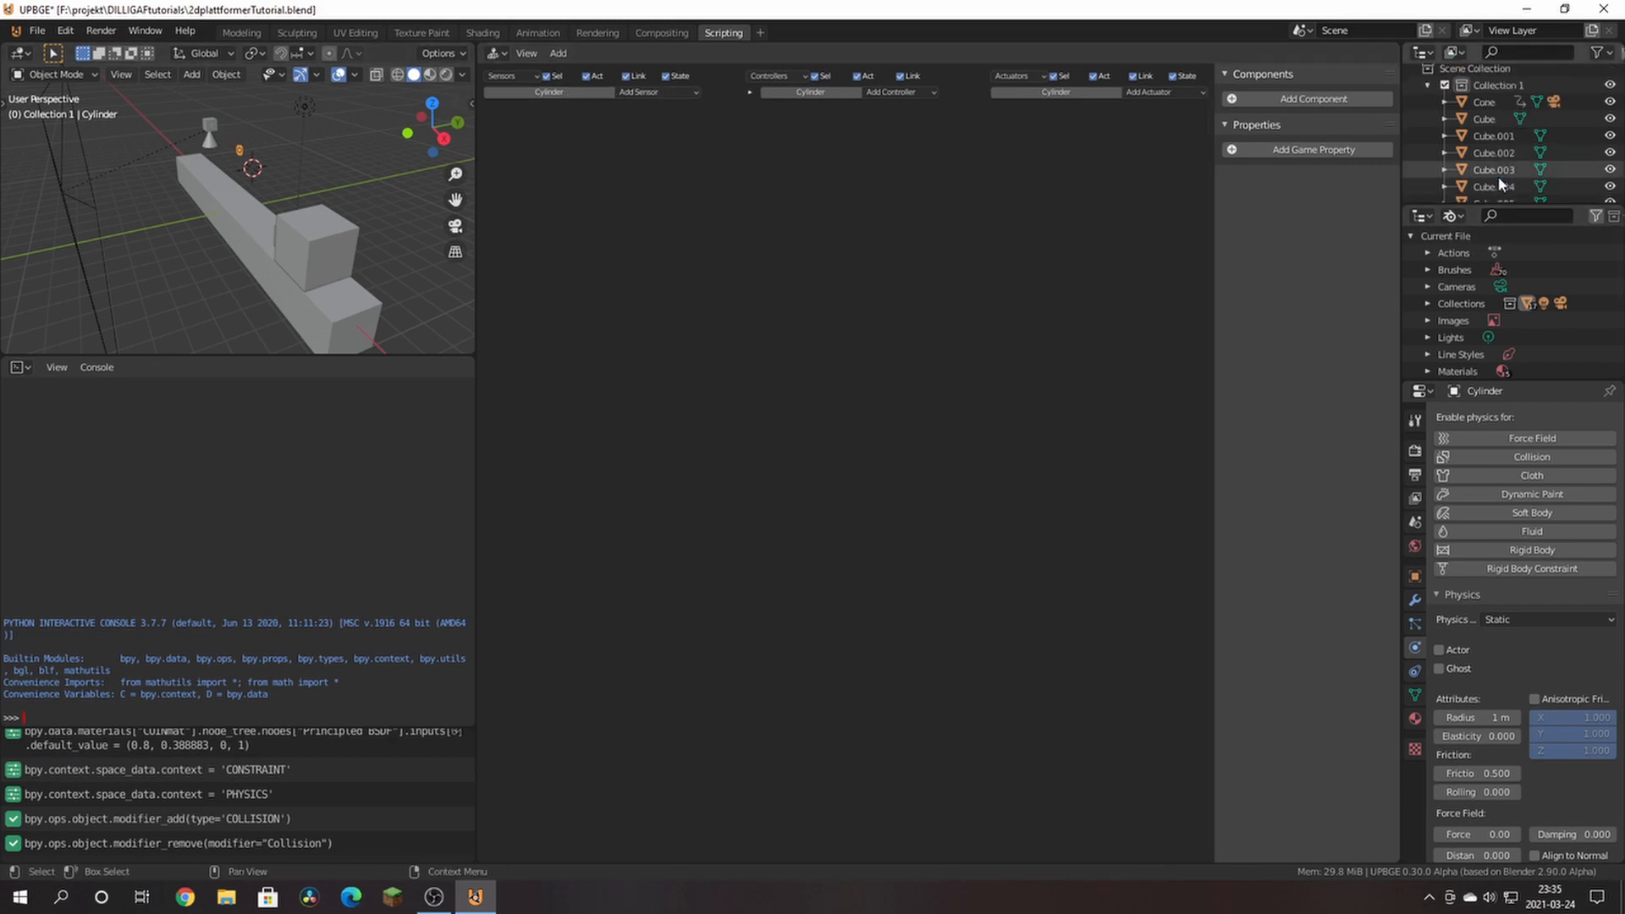
{"action": "scroll", "coordinate": [1485, 168], "scroll_direction": "down", "scroll_amount": 6}
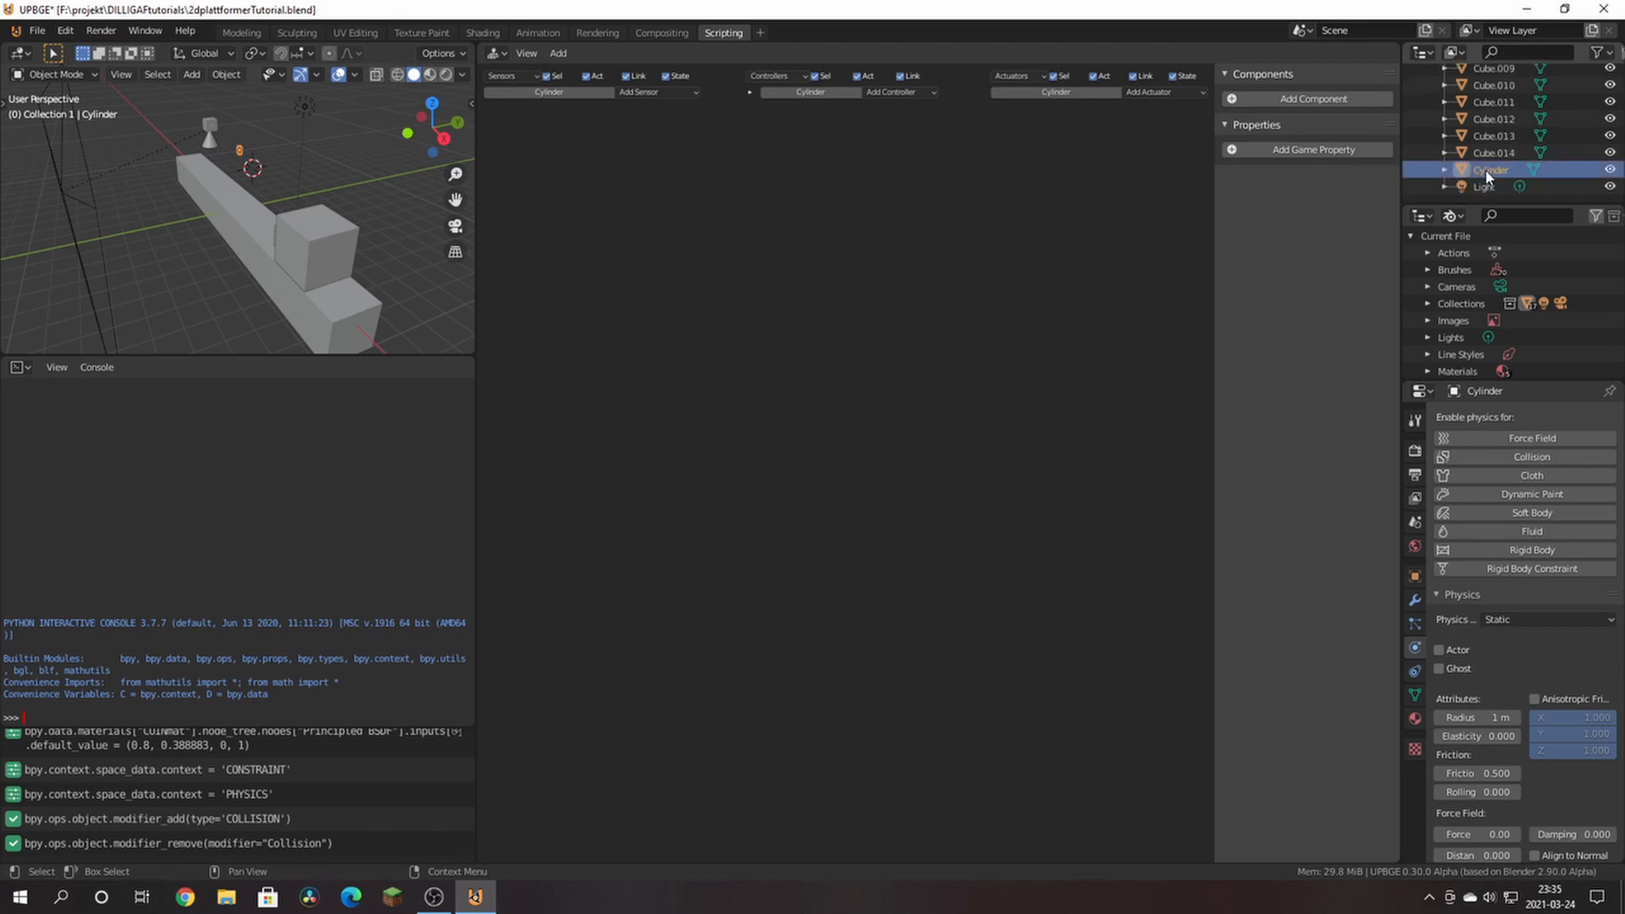
{"action": "left_click", "coordinate": [1488, 173]}
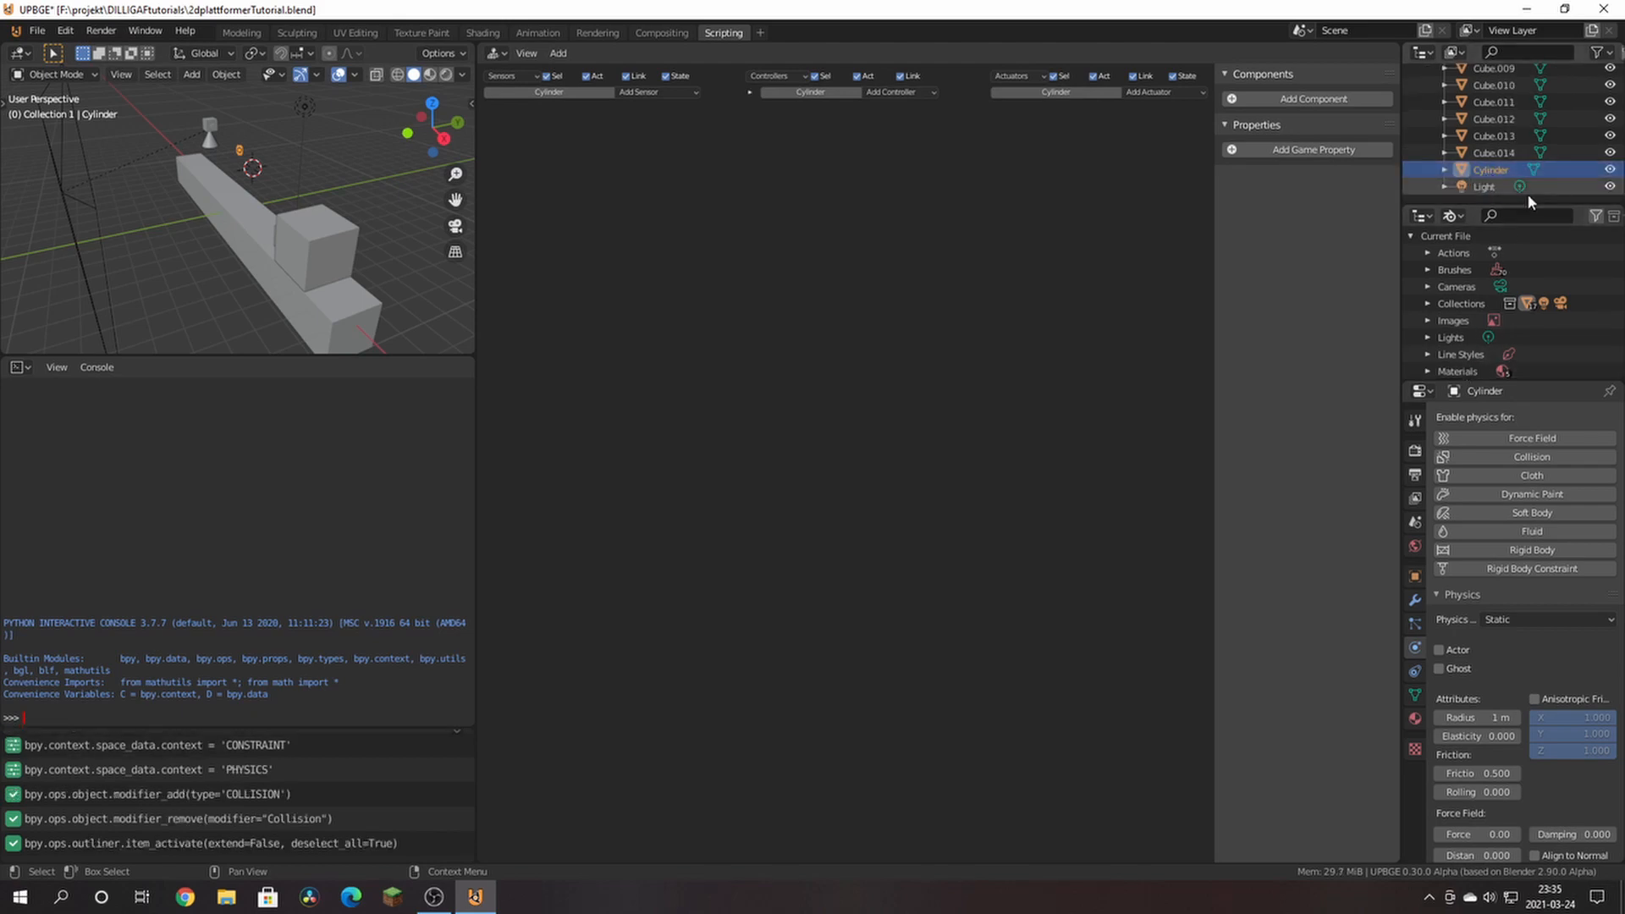
{"action": "right_click", "coordinate": [1489, 174]}
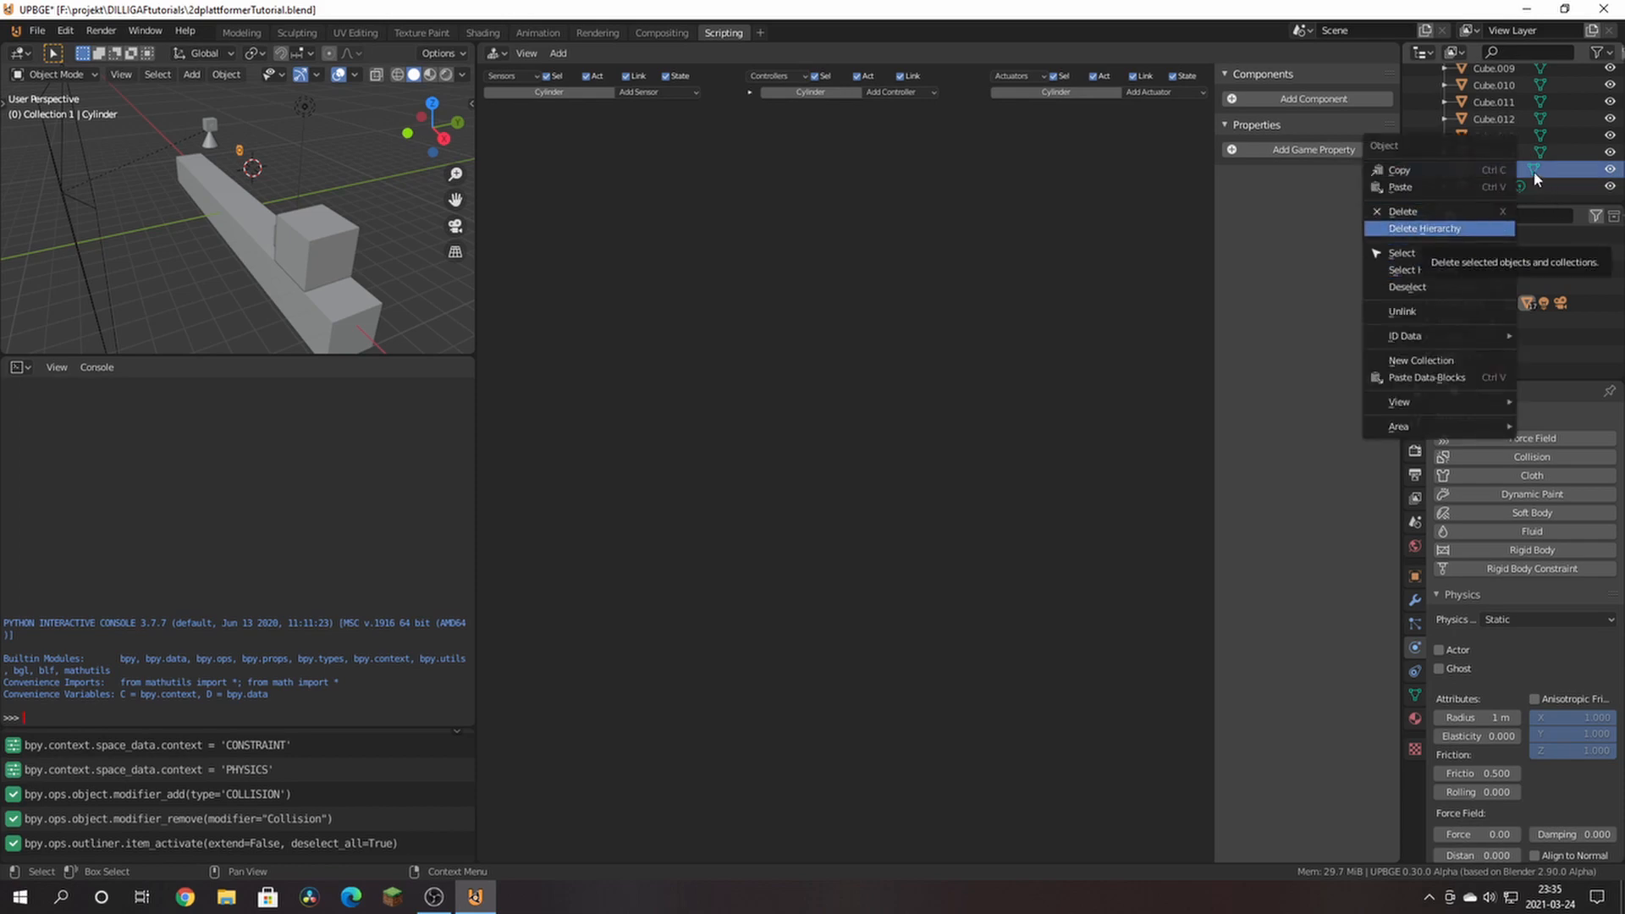
{"action": "left_click", "coordinate": [1535, 178]}
{"action": "double_click", "coordinate": [1493, 169]}
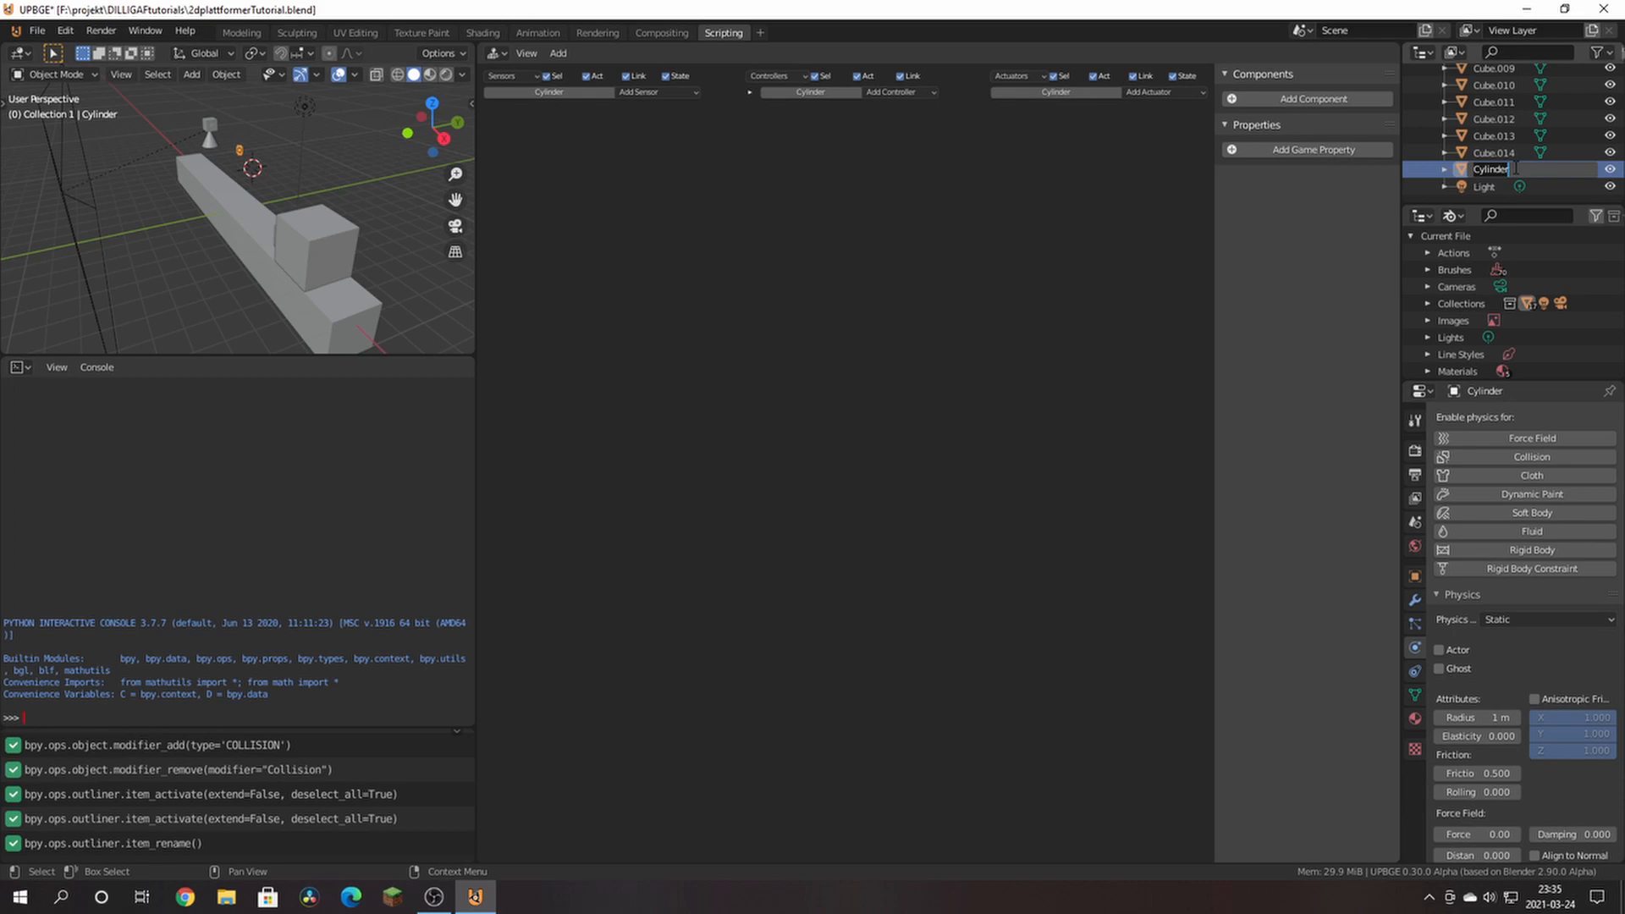
{"action": "type", "text": "coin"}
{"action": "key", "text": "Return"}
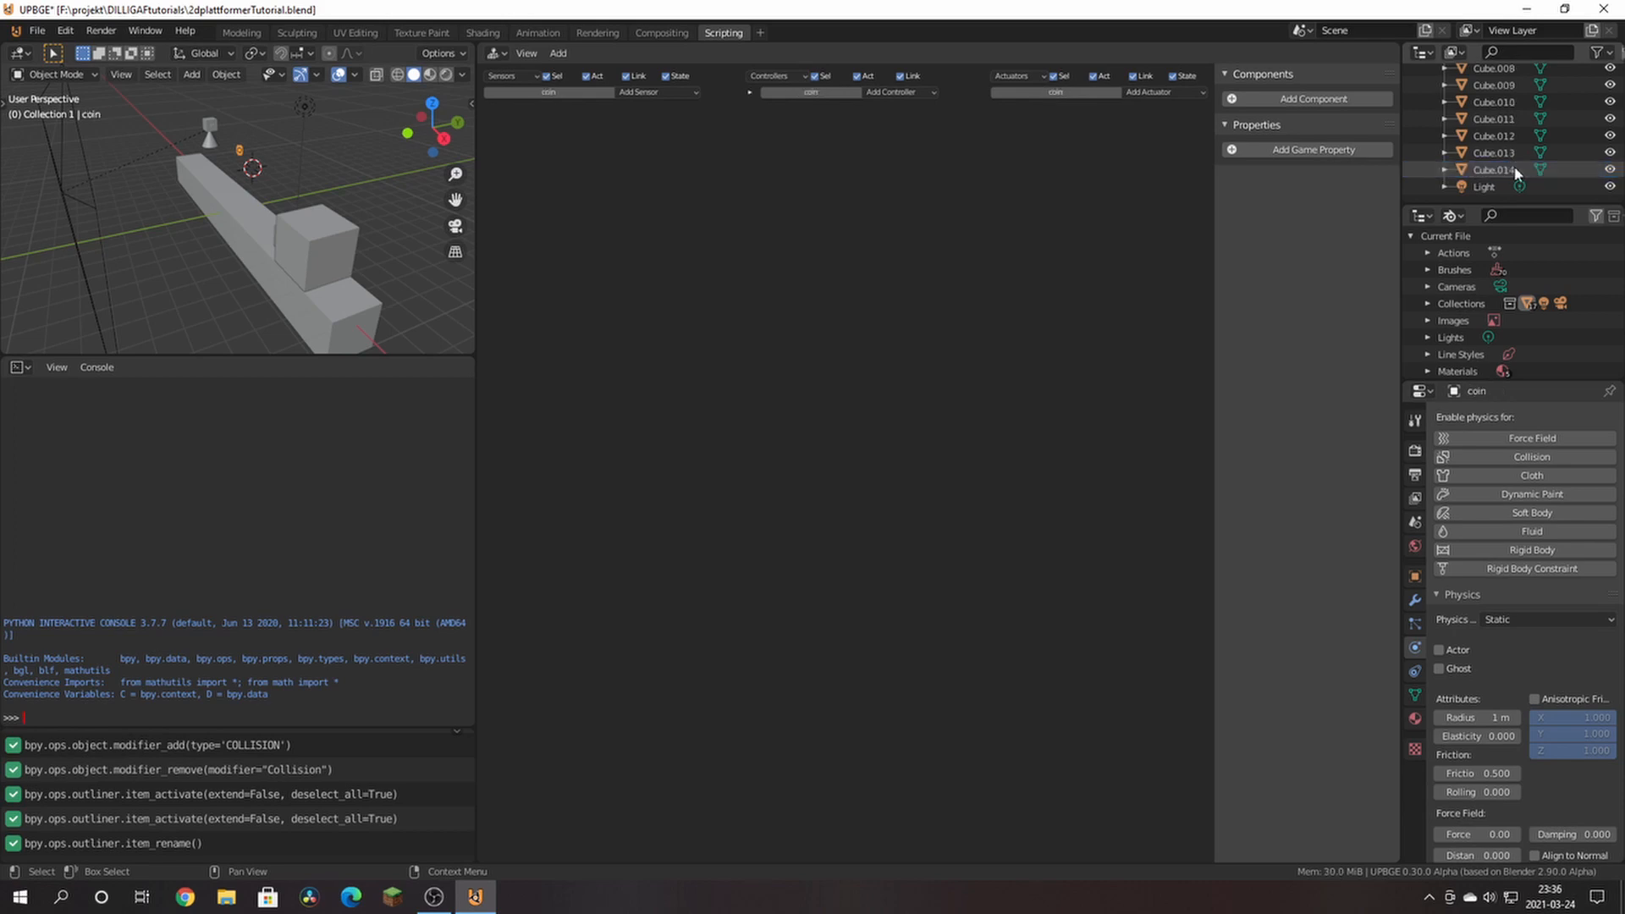
Step: Add a Collision logic sensor to the coin
{"action": "scroll", "coordinate": [1515, 171], "scroll_direction": "up", "scroll_amount": 6}
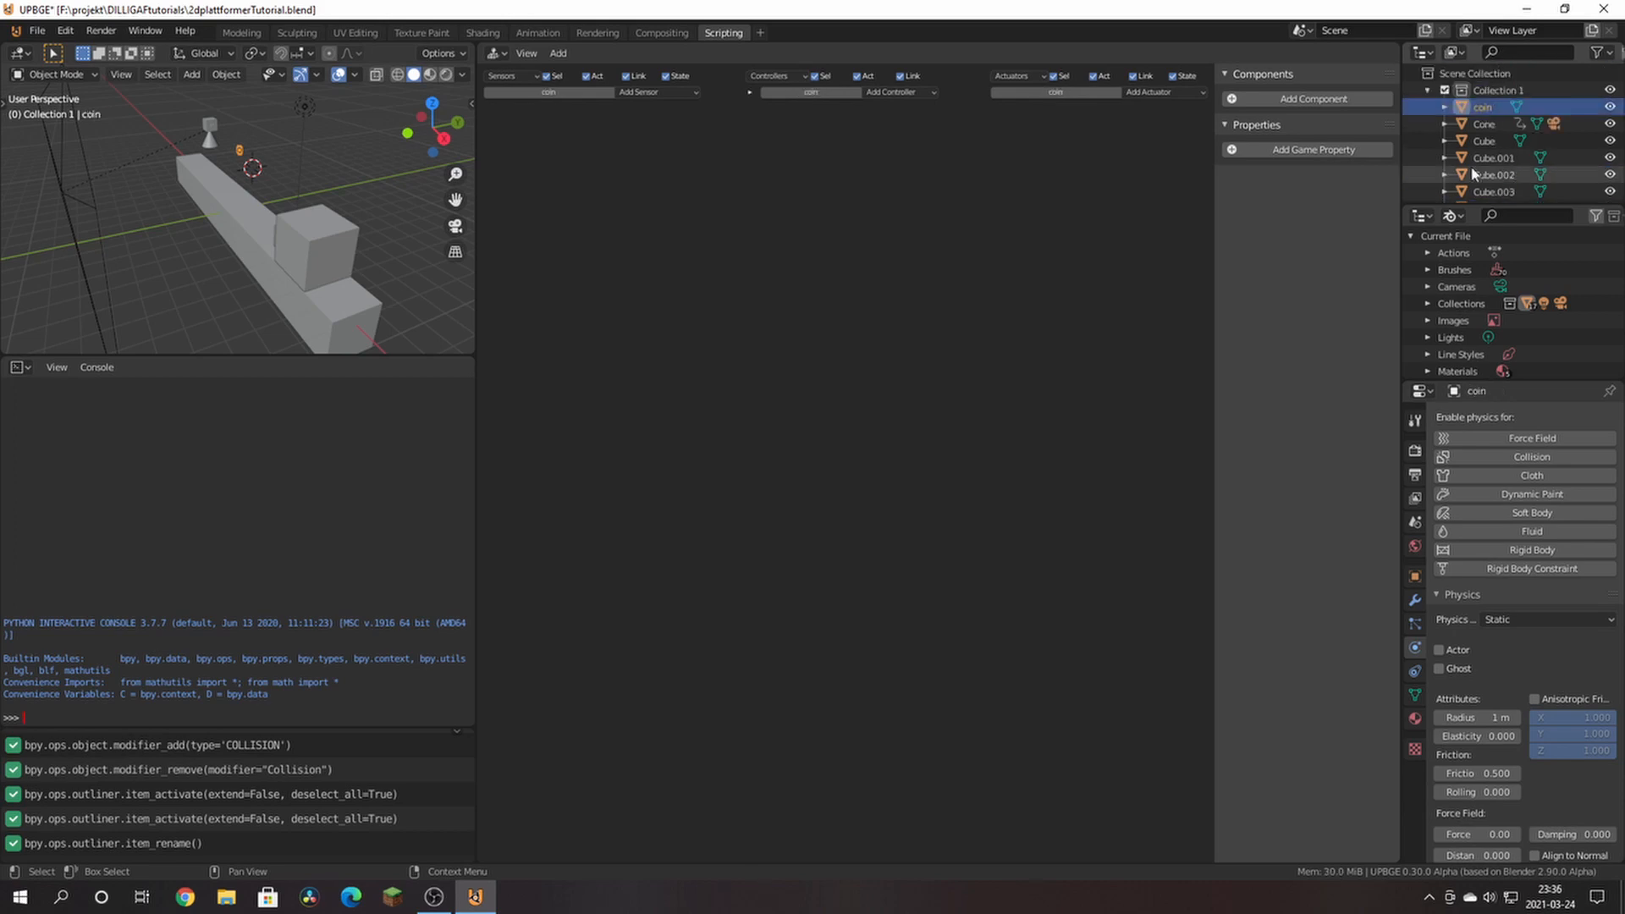
{"action": "left_click", "coordinate": [682, 92]}
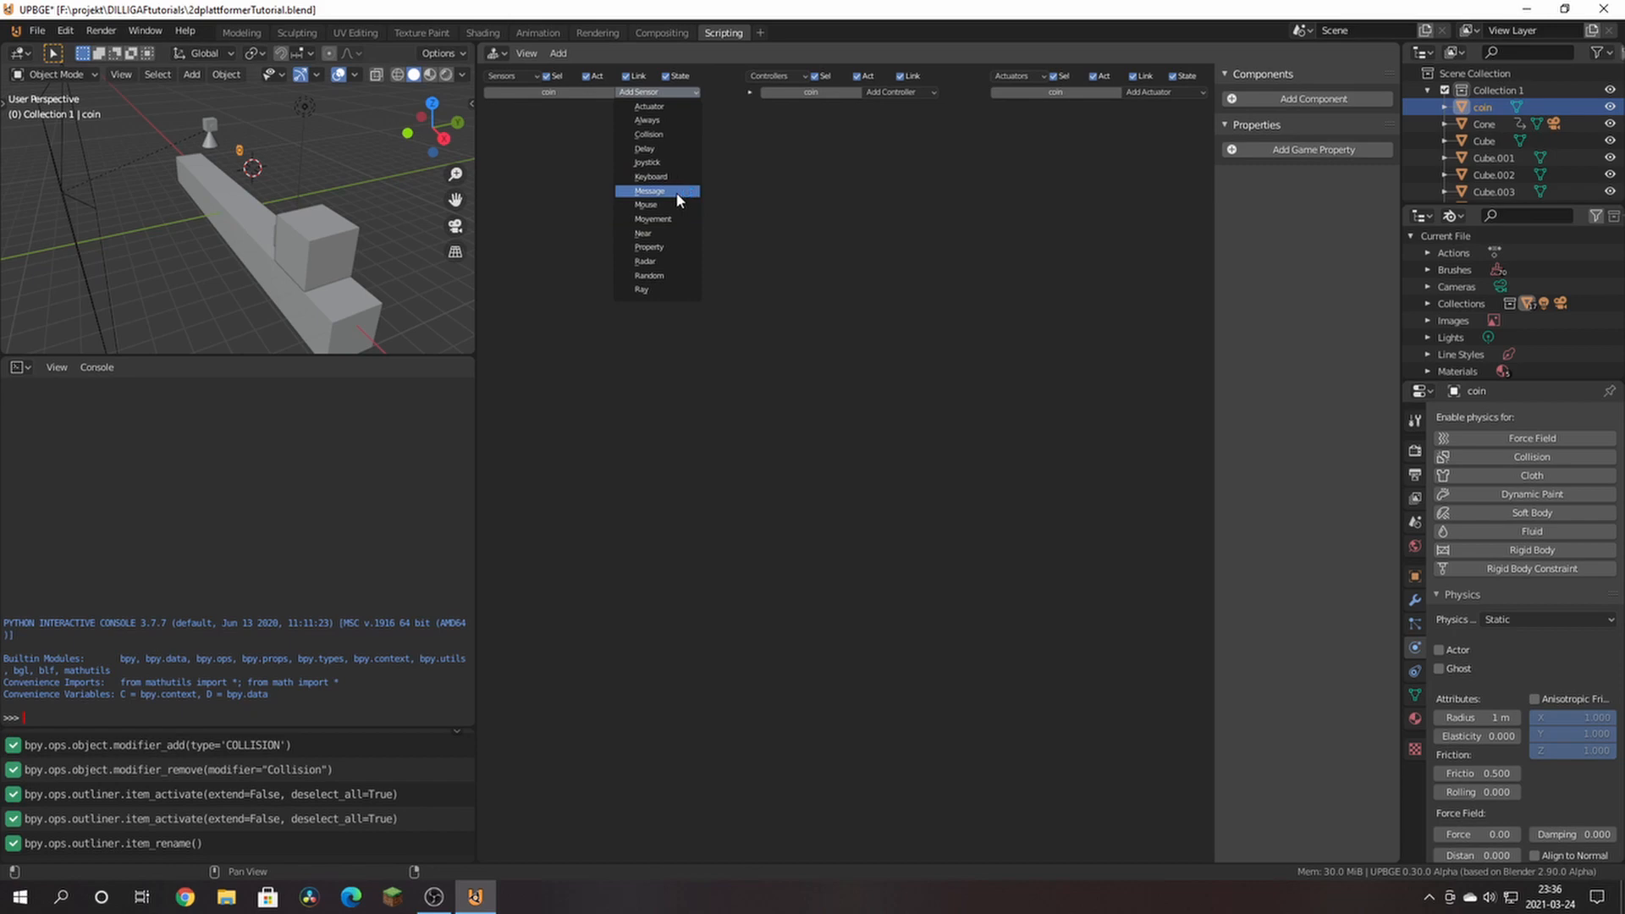
{"action": "left_click", "coordinate": [675, 134]}
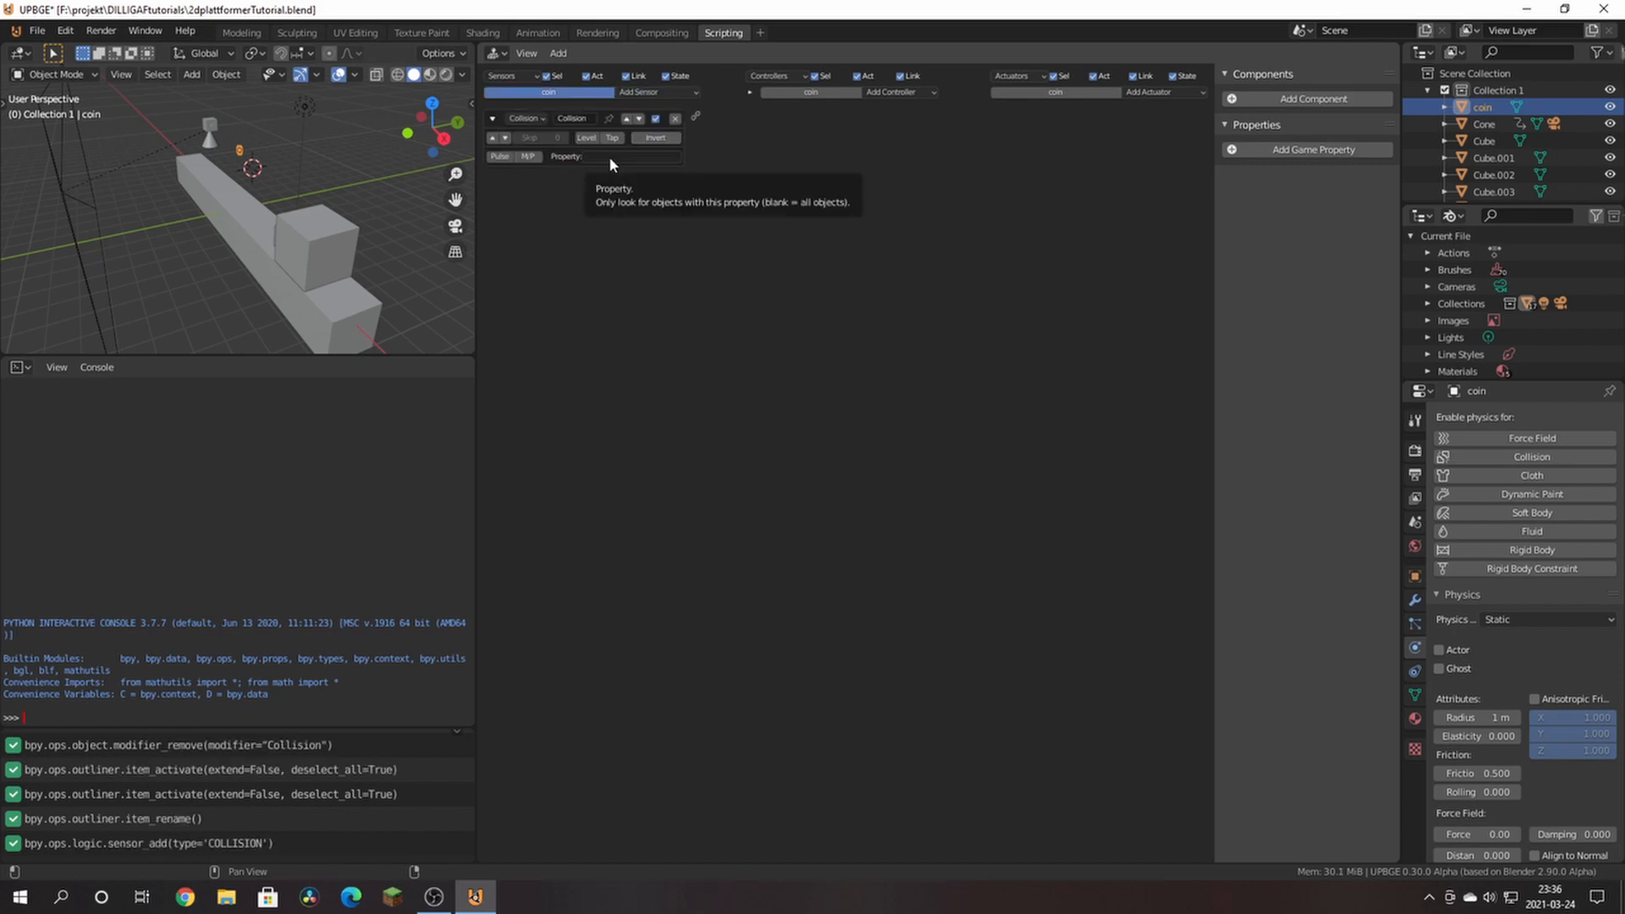
Step: Add a game property named player to the Cone character
{"action": "left_click", "coordinate": [213, 136]}
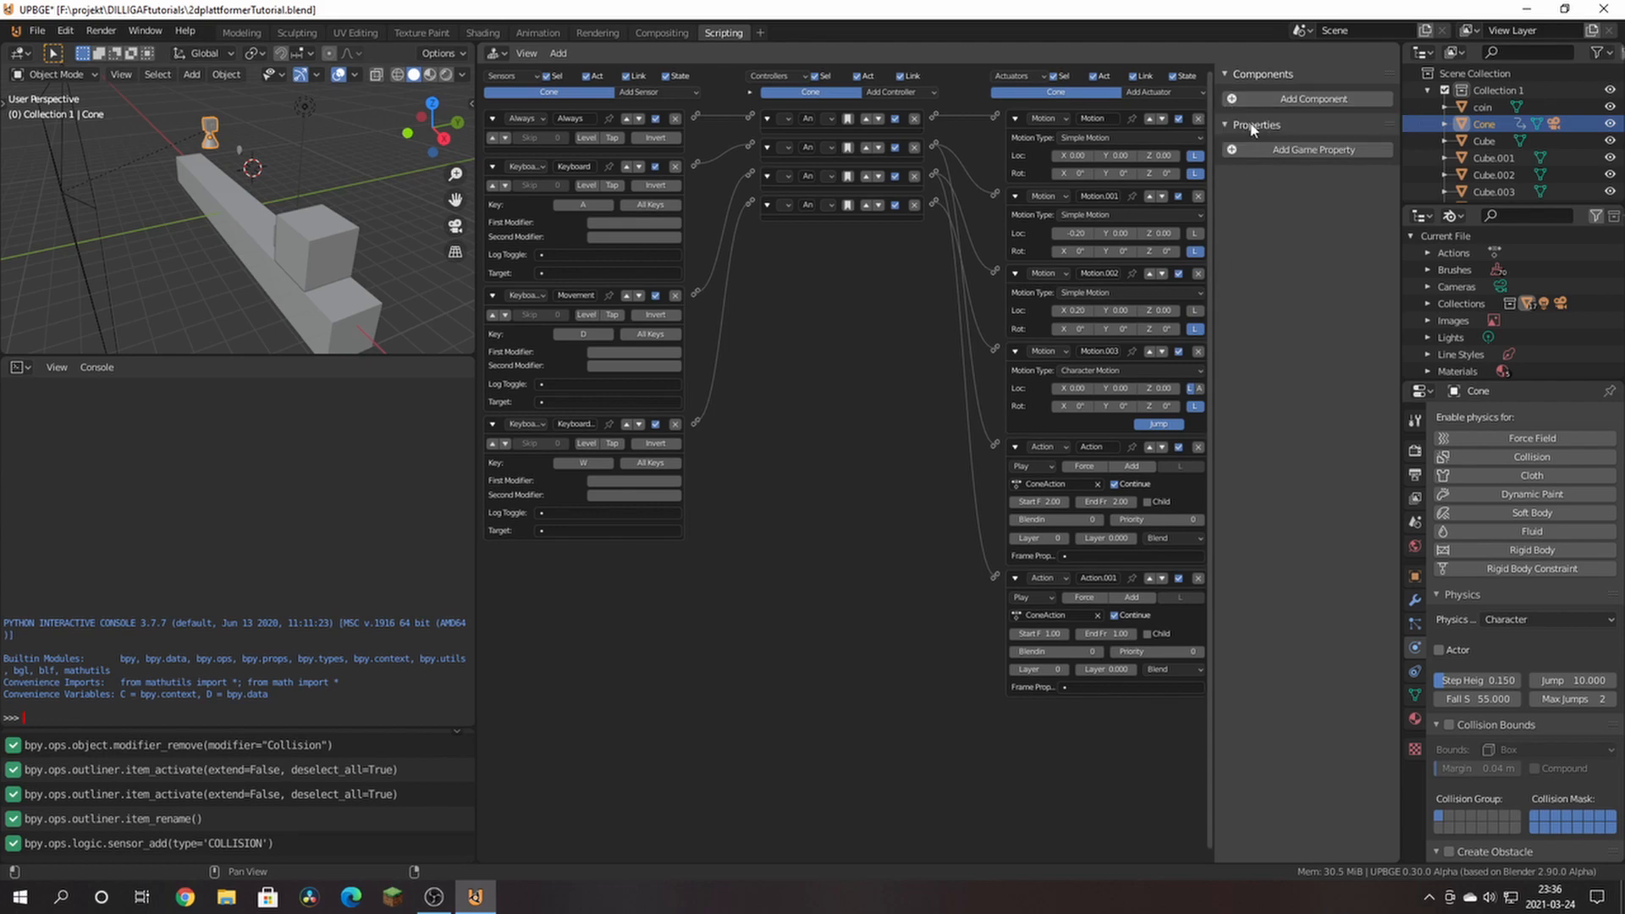
{"action": "left_click", "coordinate": [1232, 151]}
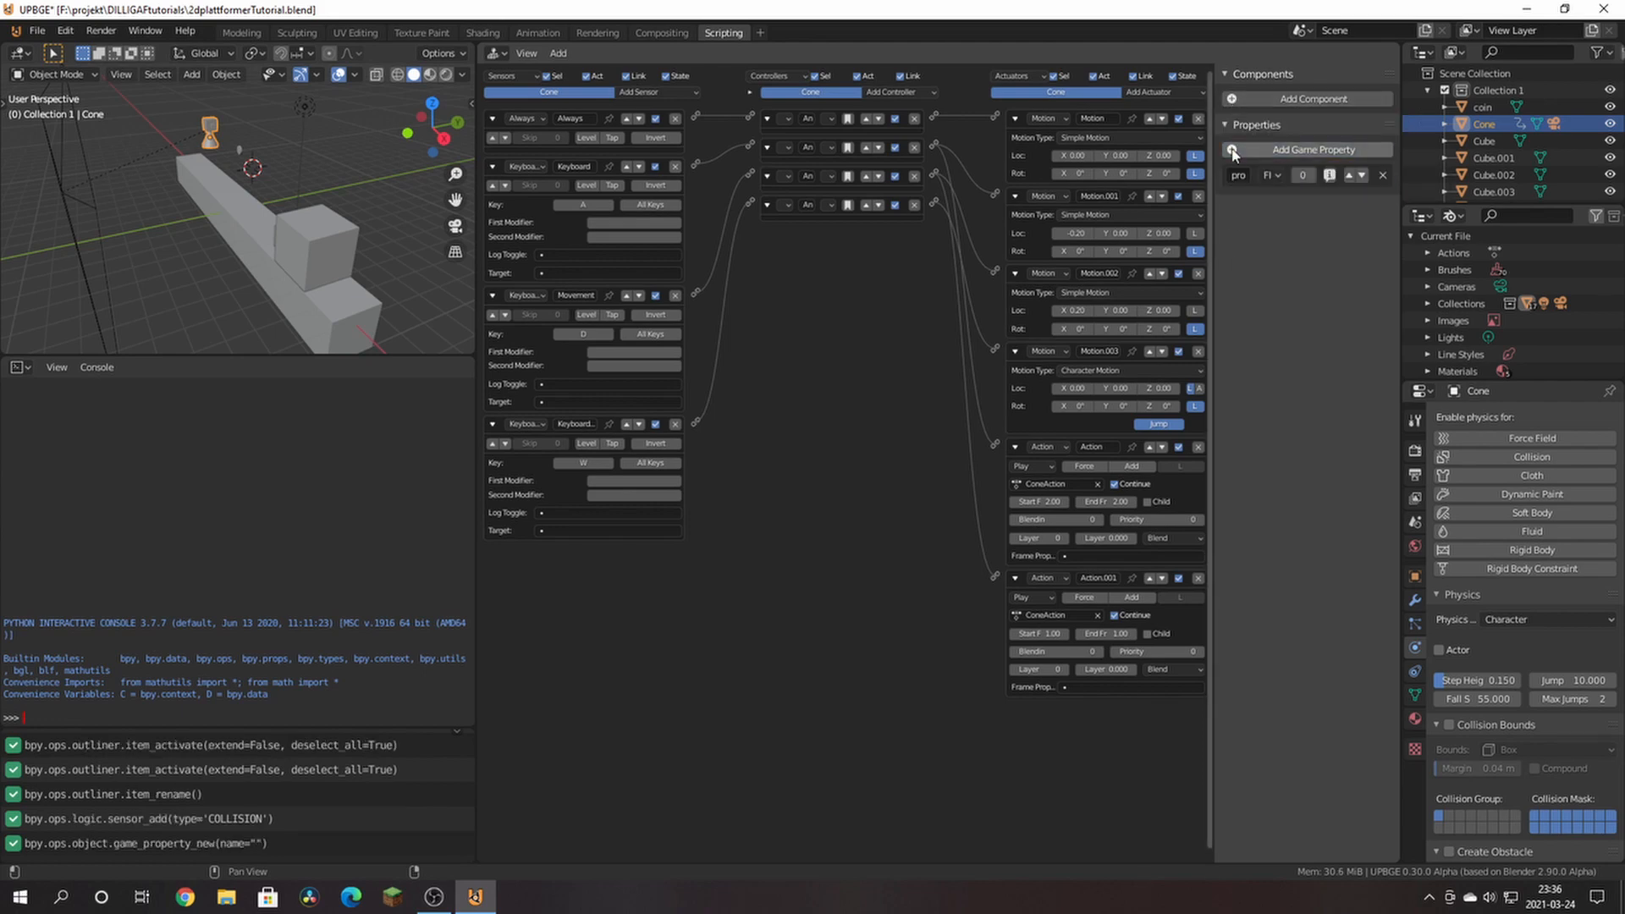
{"action": "key", "text": "BackSpace"}
{"action": "key", "text": "BackSpace"}
{"action": "key", "text": "BackSpace"}
{"action": "key", "text": "BackSpace"}
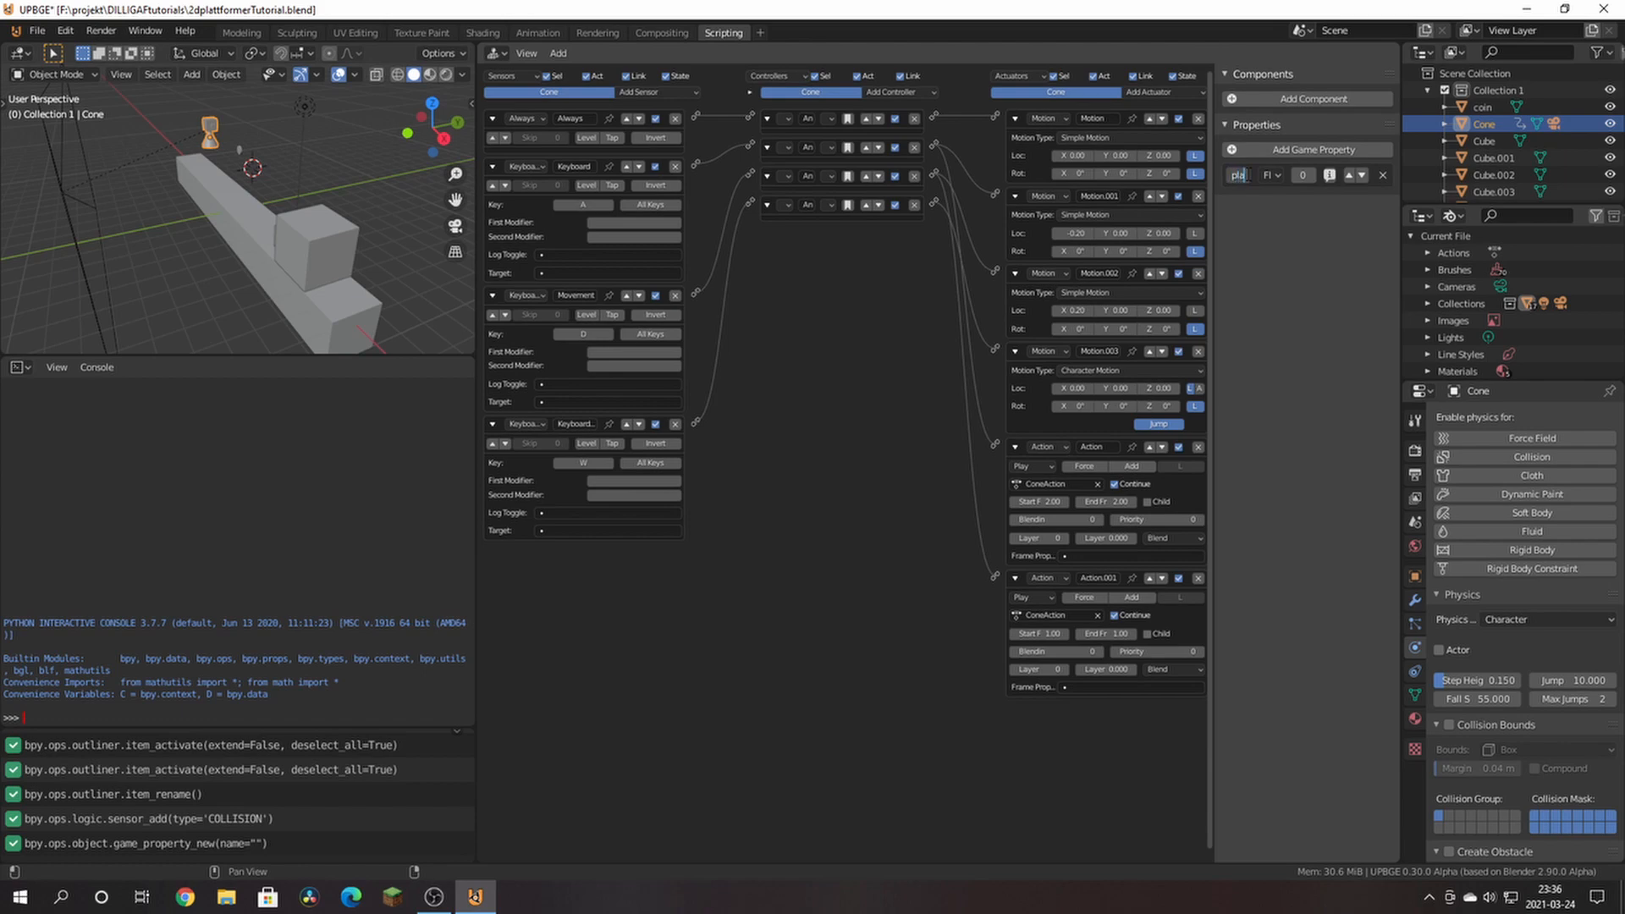
{"action": "type", "text": "player"}
{"action": "key", "text": "Return"}
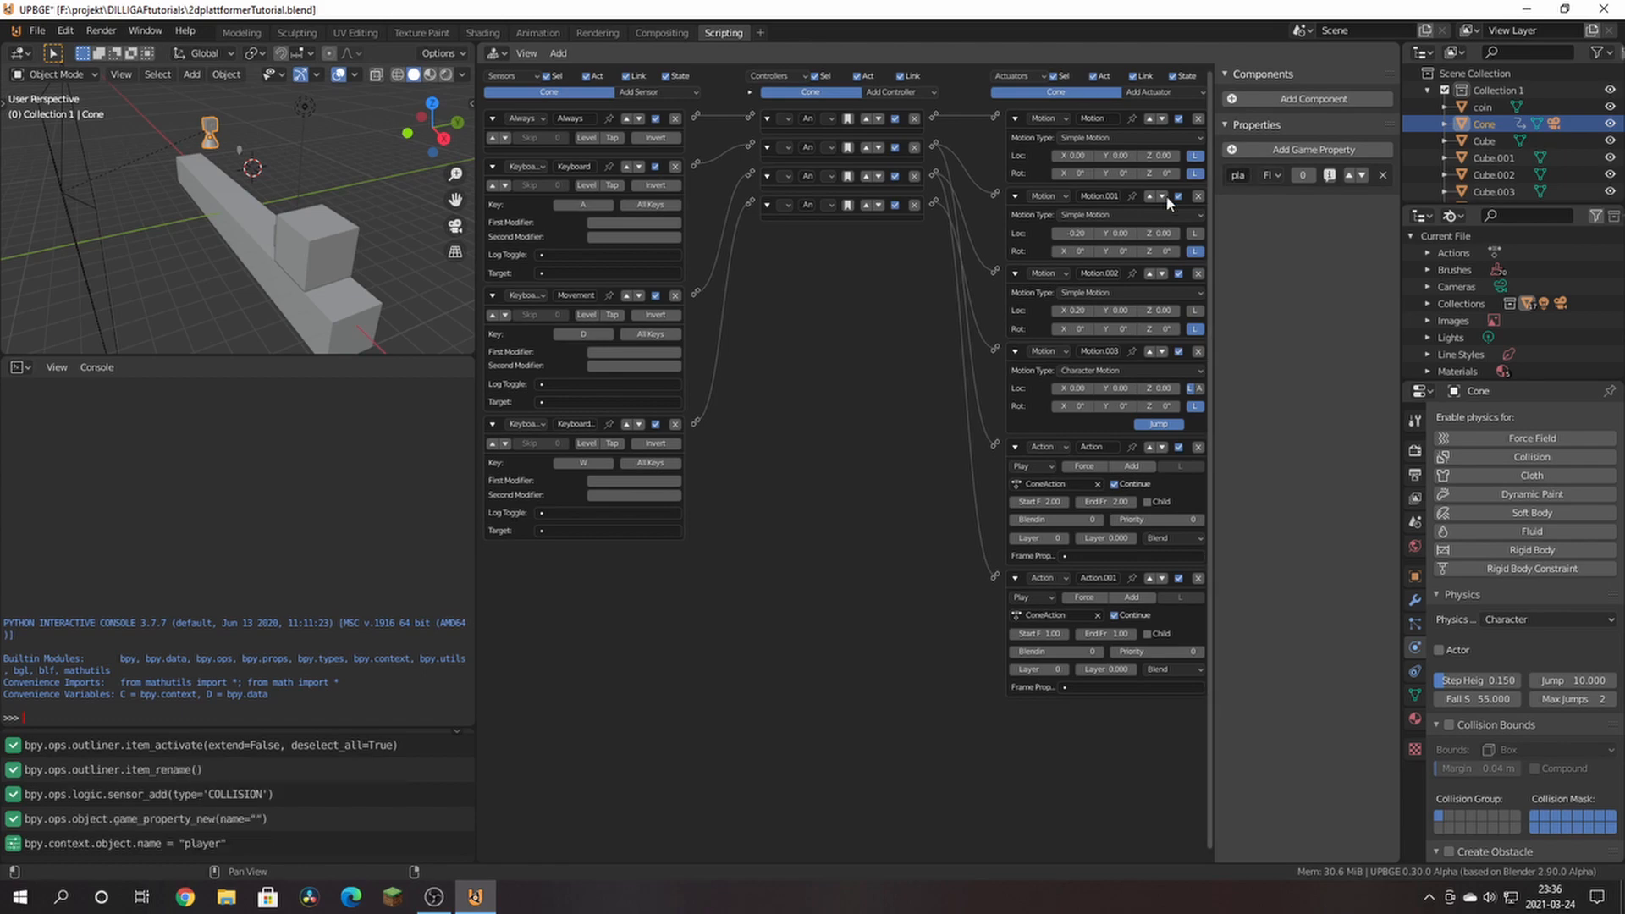
Step: Show the 3D view in Rendered shading and set the coin's Collision sensor to detect the property player
{"action": "left_click", "coordinate": [240, 151]}
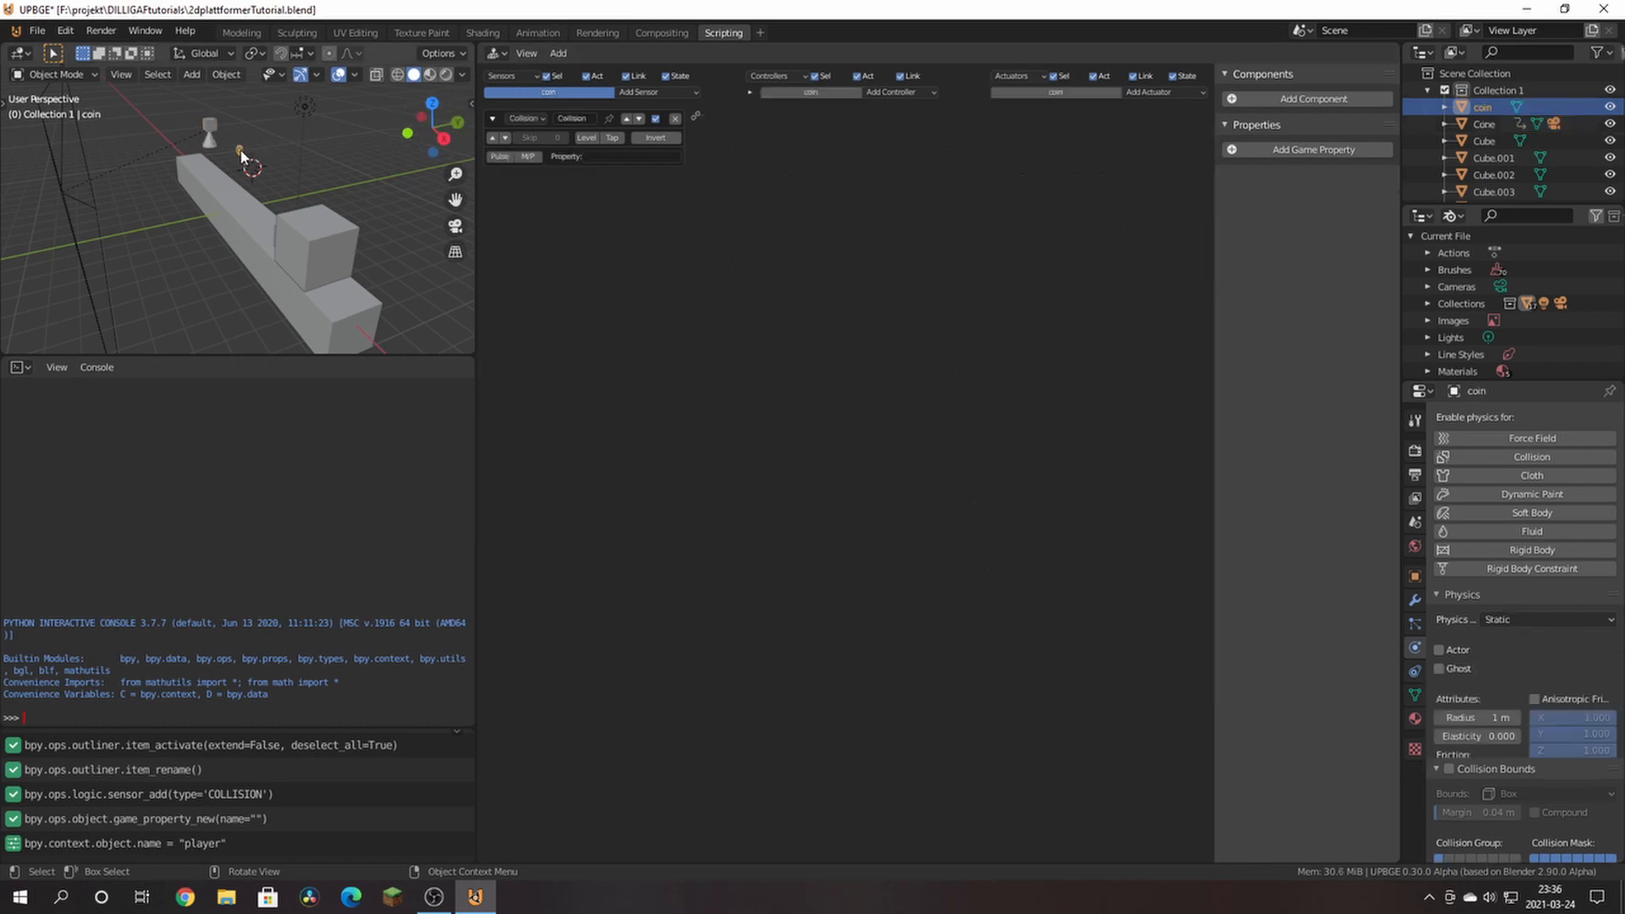
{"action": "left_click", "coordinate": [447, 76]}
{"action": "left_click", "coordinate": [594, 156]}
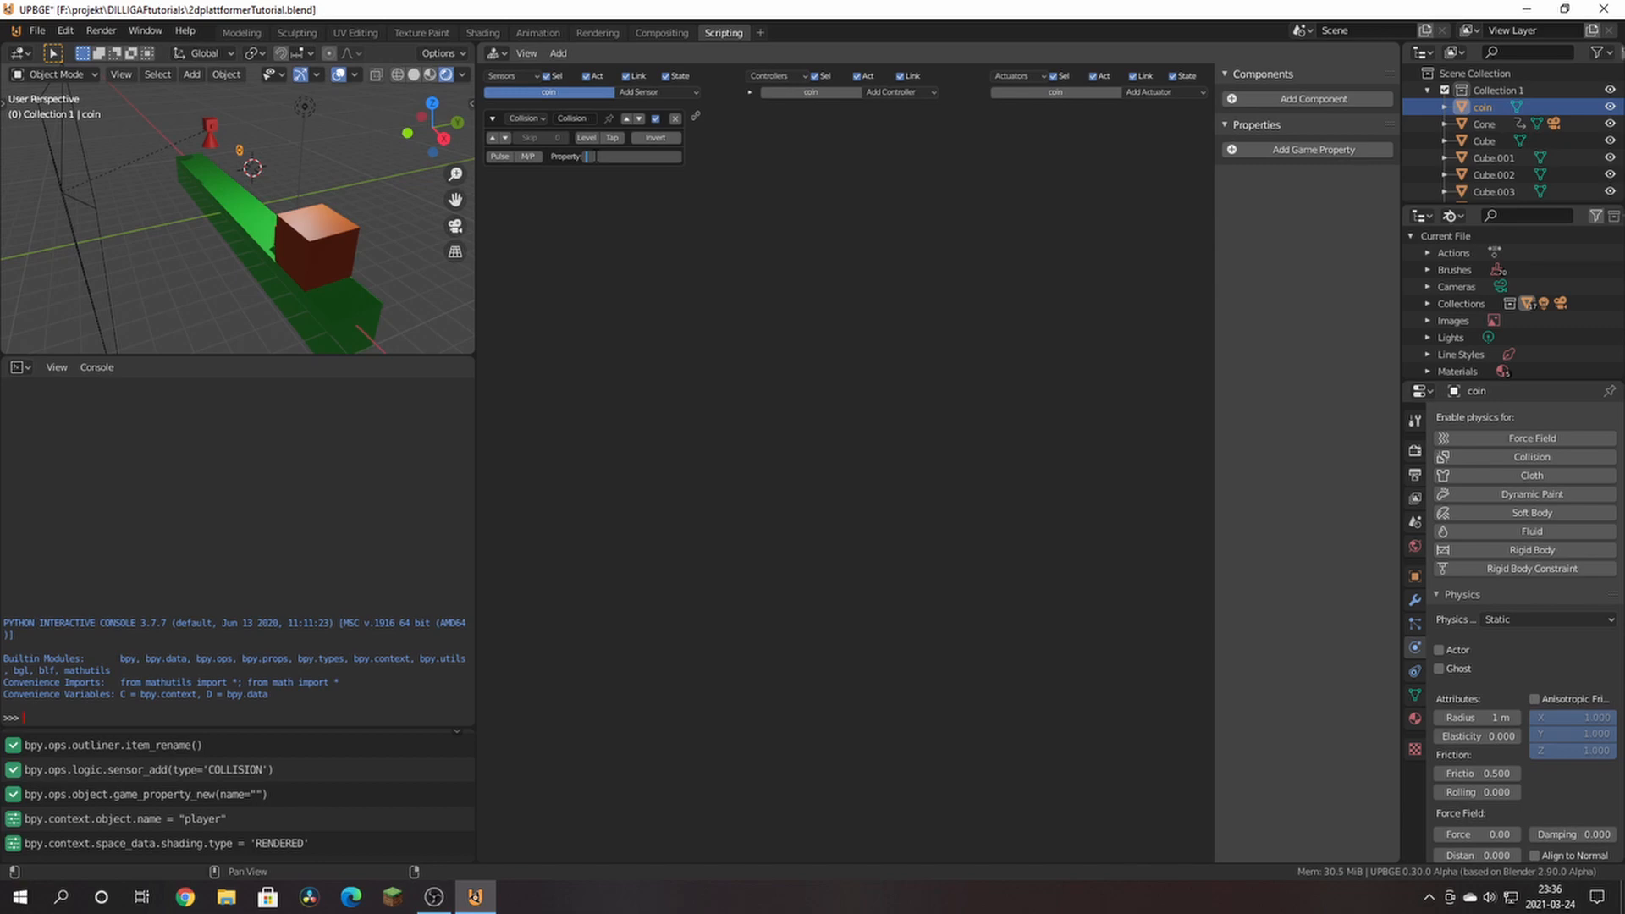
{"action": "type", "text": "player"}
{"action": "key", "text": "Return"}
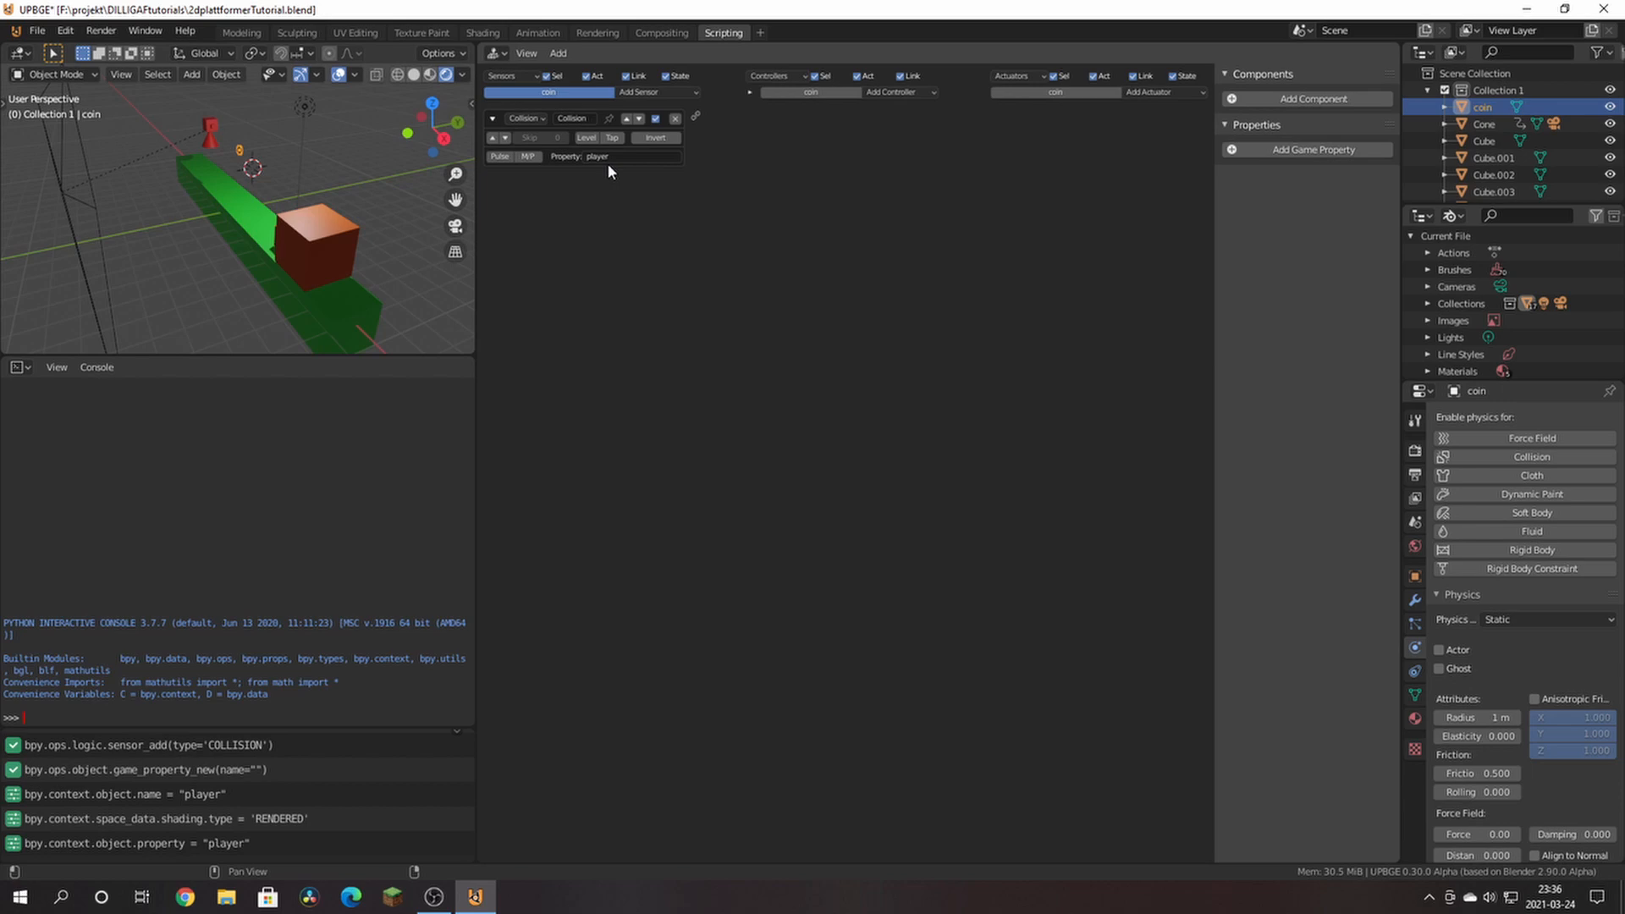
Step: Link the coin's Collision sensor to a new Edit Object actuator set to End Object, and return to the Modeling workspace
{"action": "left_click", "coordinate": [1160, 93]}
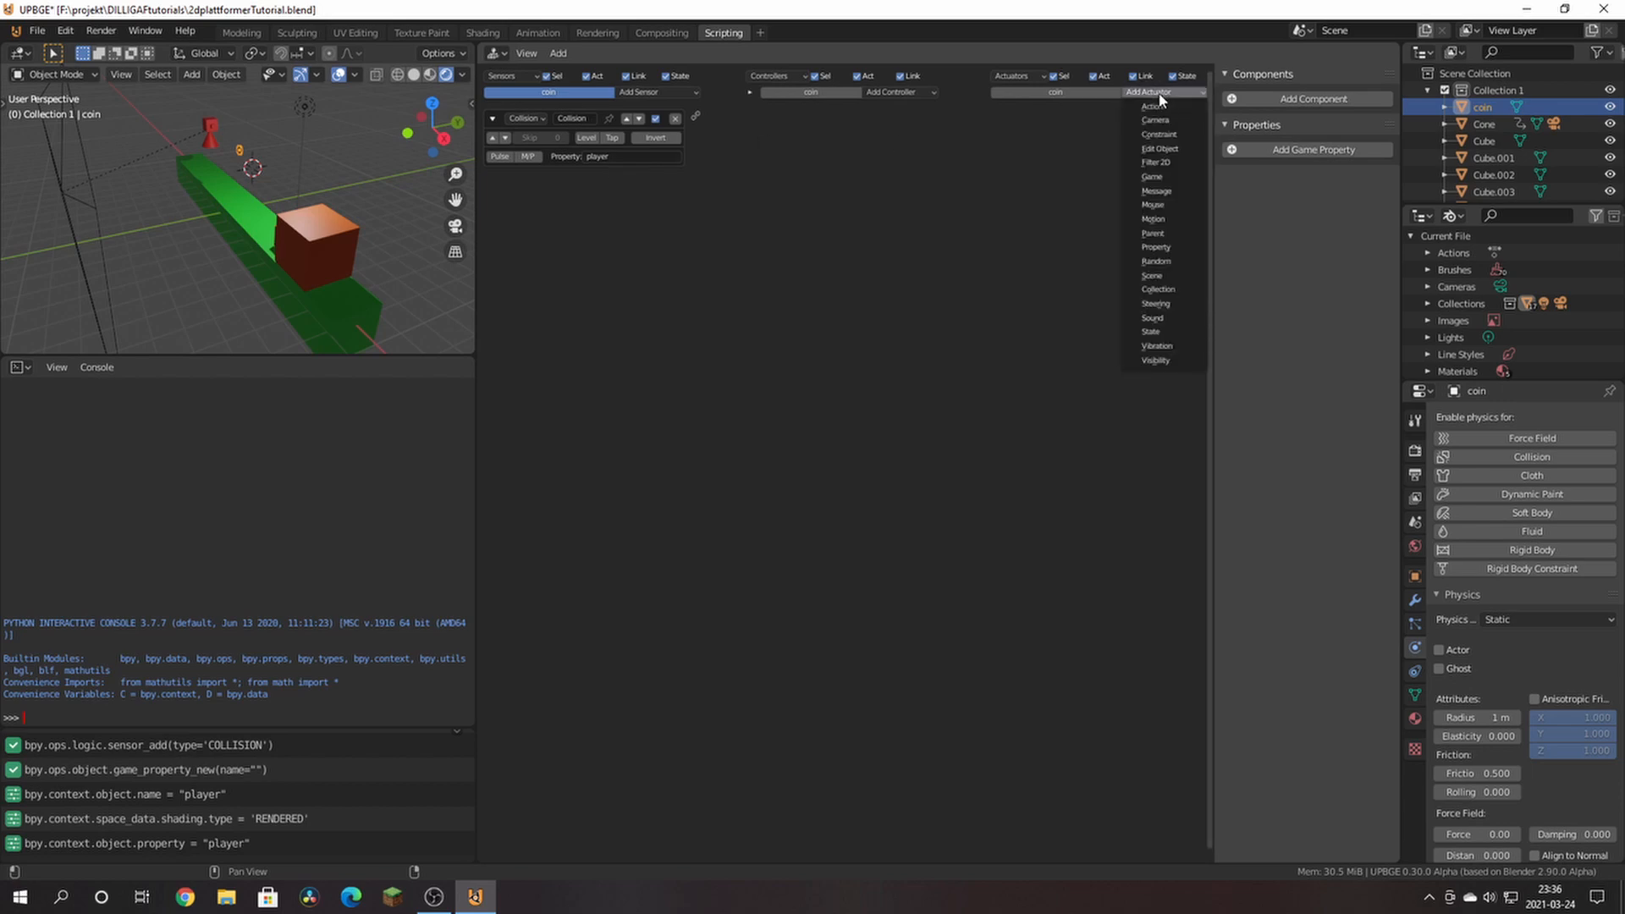
{"action": "left_click", "coordinate": [1159, 149]}
{"action": "left_click", "coordinate": [1084, 137]}
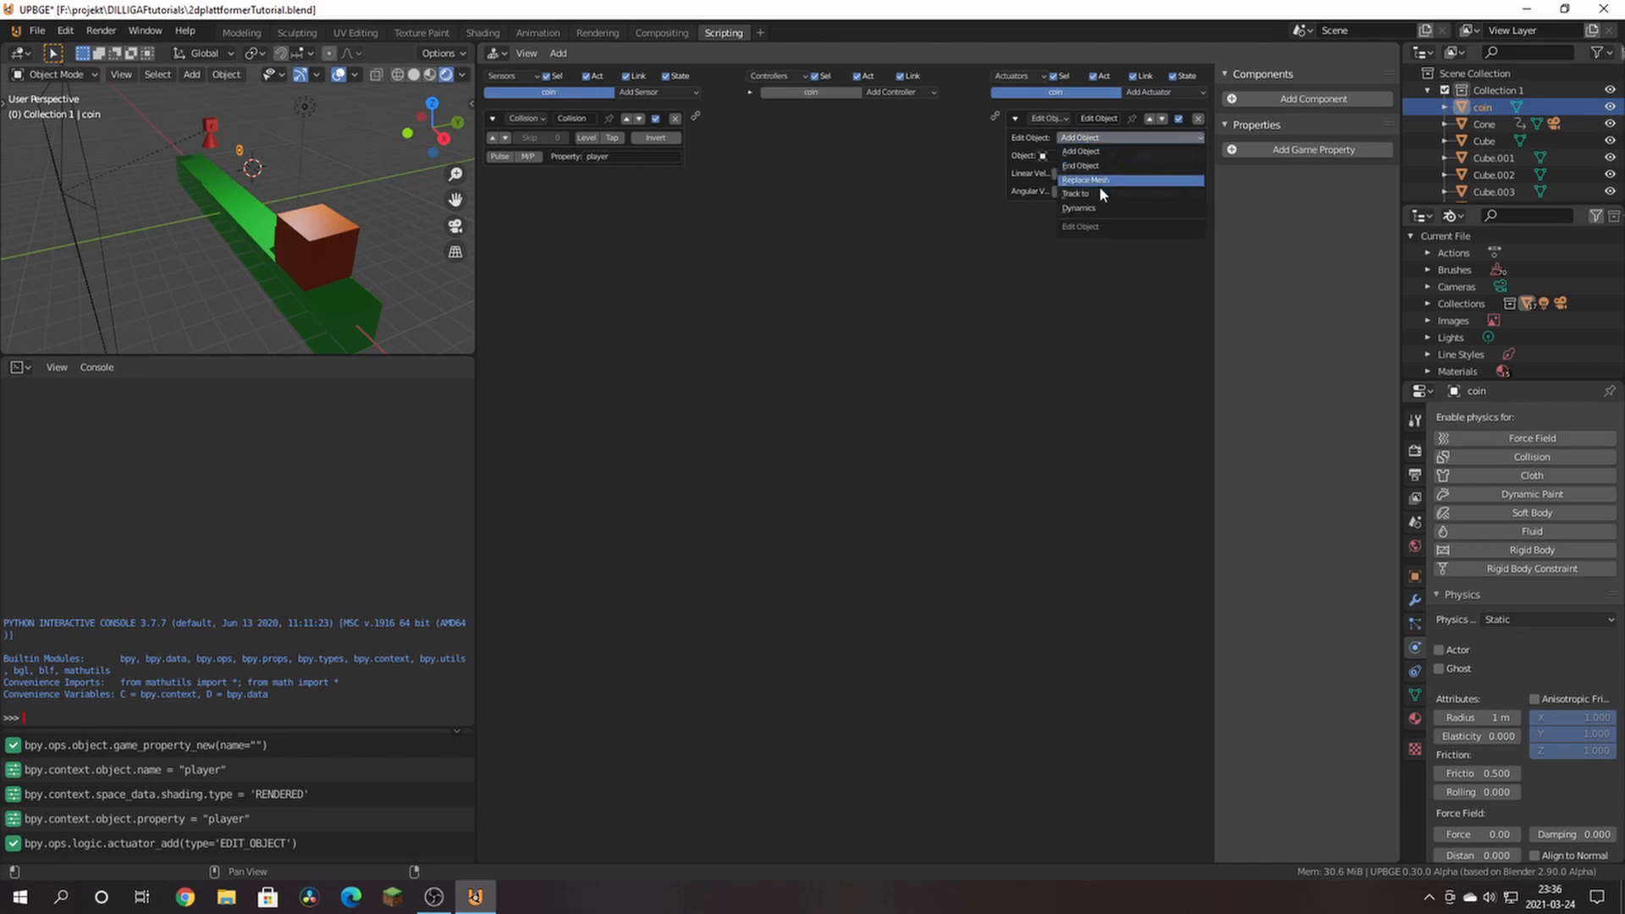
{"action": "left_click", "coordinate": [1085, 166]}
{"action": "left_click_drag", "start_coordinate": [695, 116], "coordinate": [997, 119]}
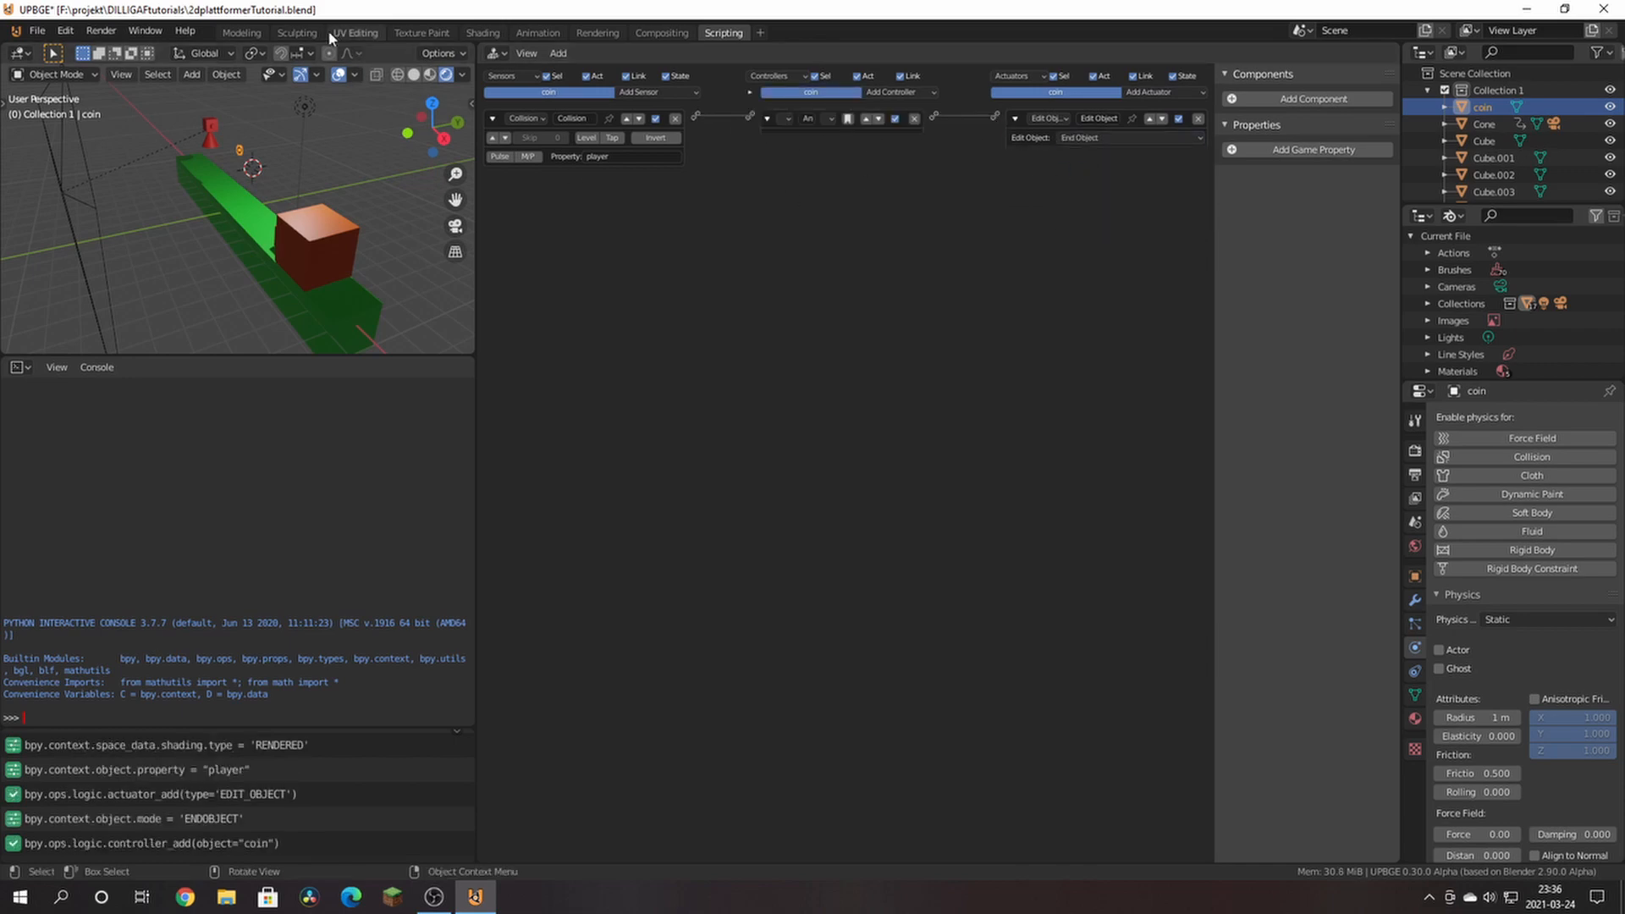
{"action": "left_click", "coordinate": [256, 32]}
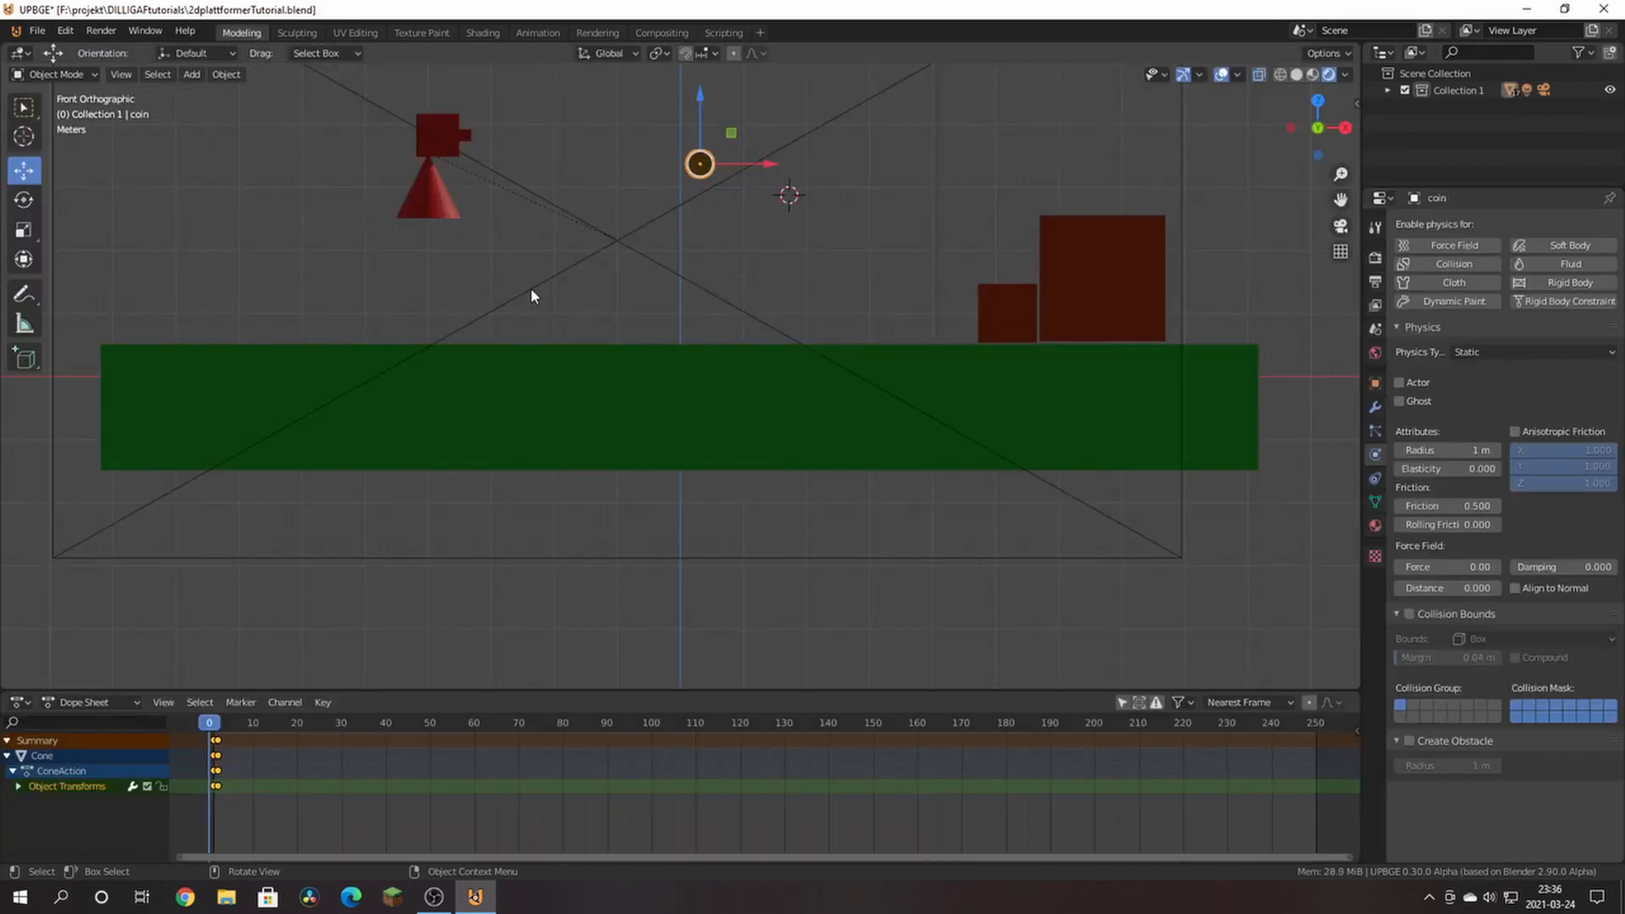
Step: Run the game through the camera, move and jump the character into the coin to test its pickup, and end play
{"action": "key", "text": "p"}
{"action": "key", "text": "d"}
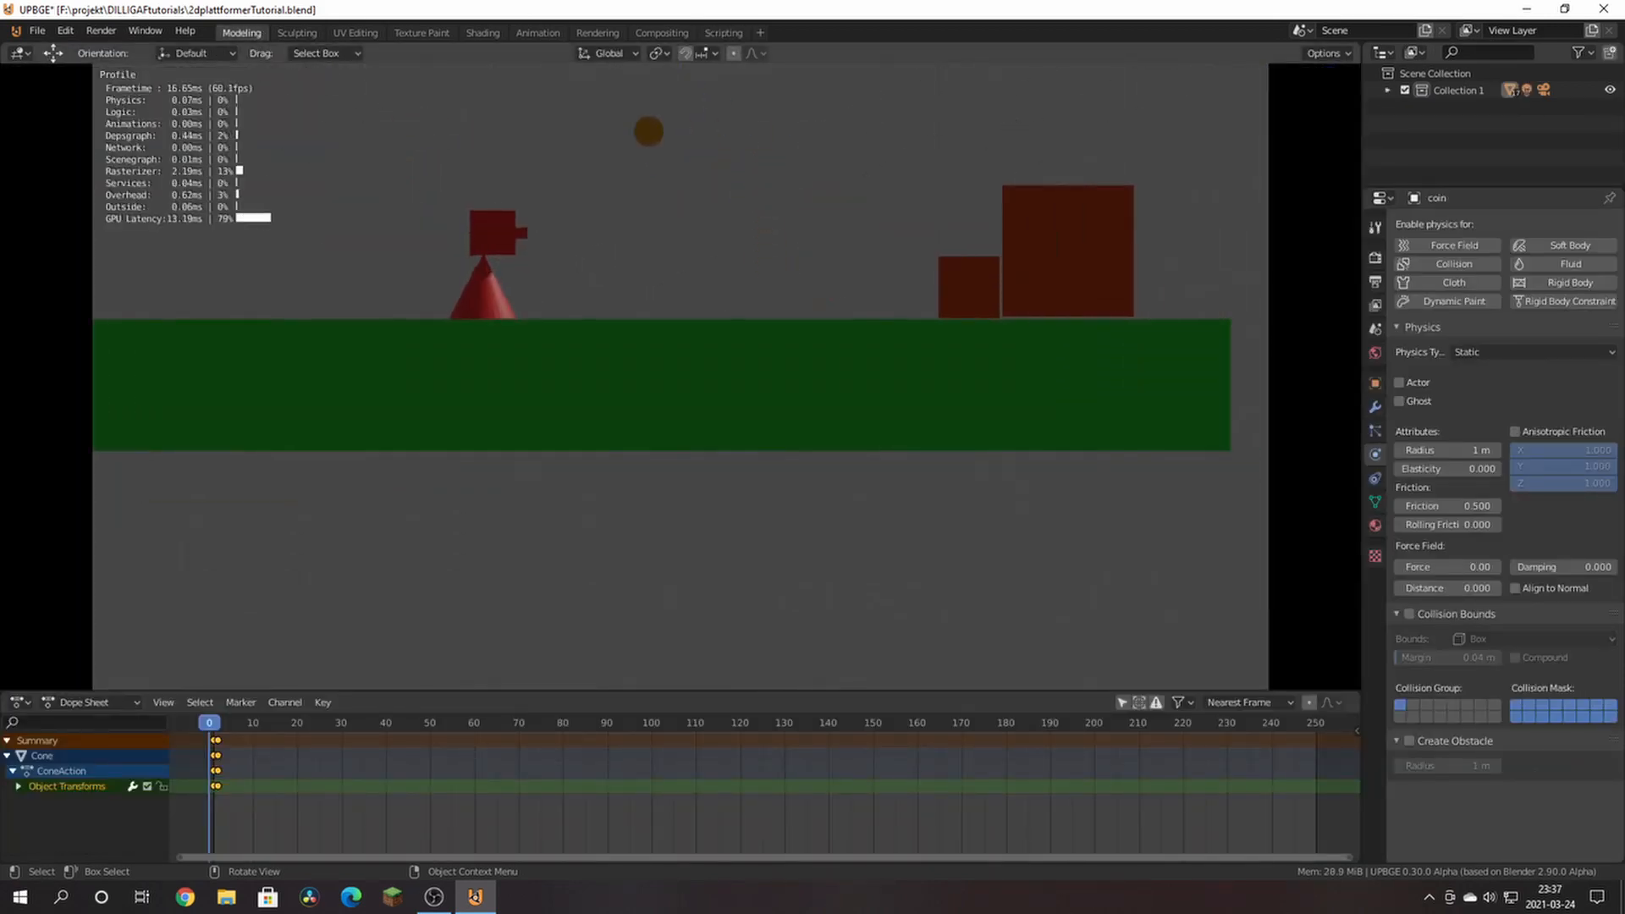
{"action": "key", "text": "space"}
{"action": "key", "text": "a"}
{"action": "key", "text": "d"}
{"action": "key", "text": "space"}
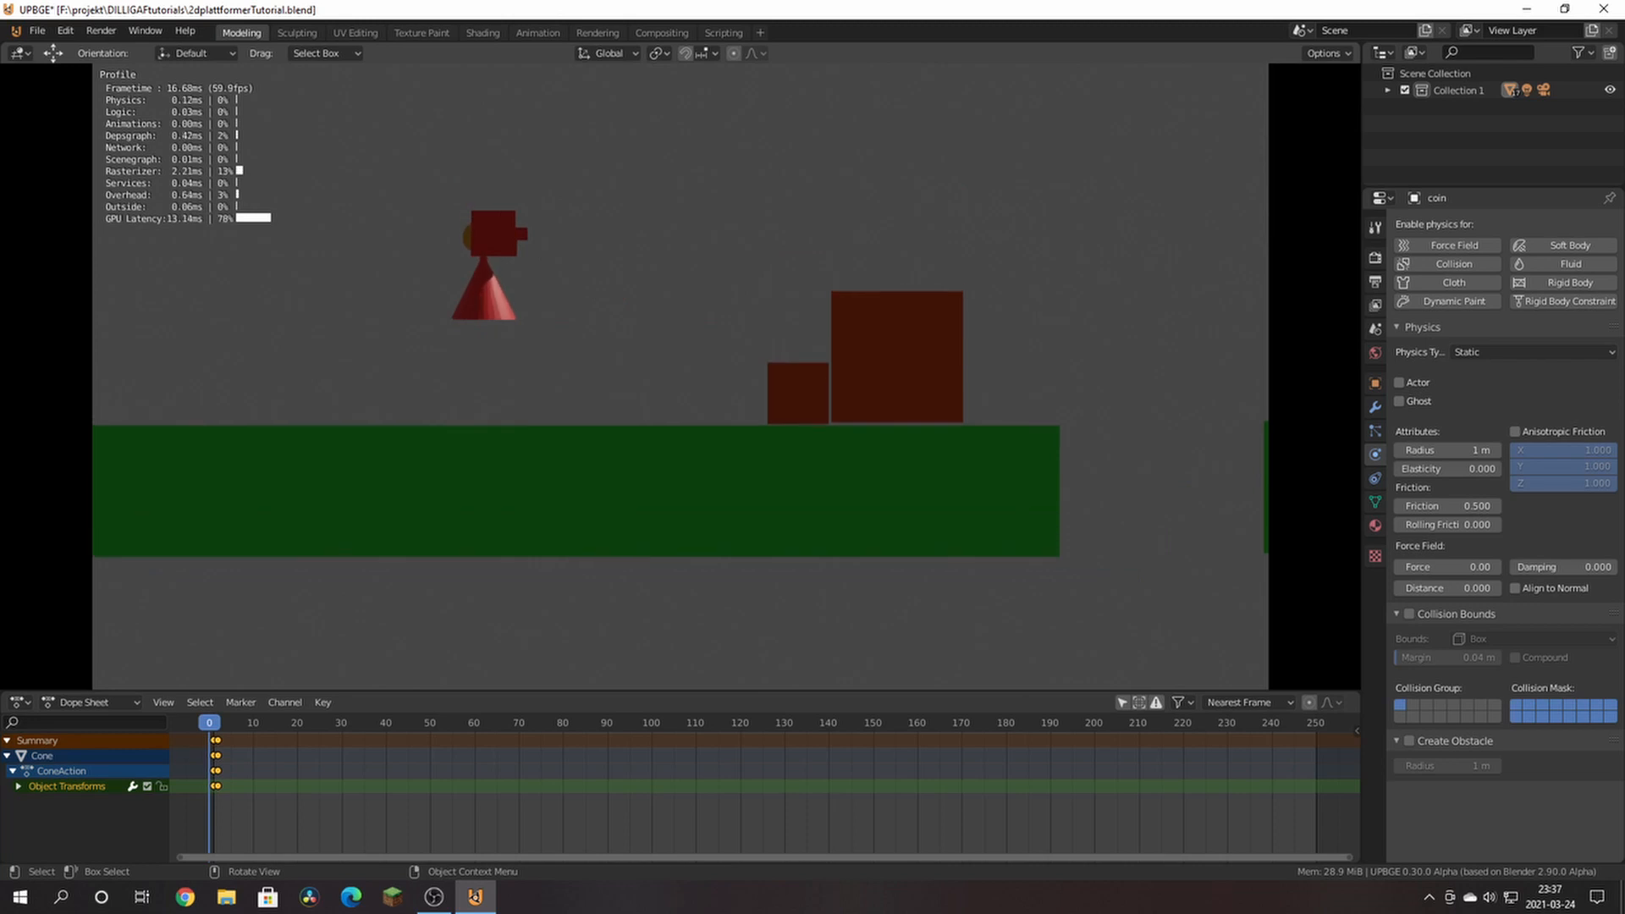
{"action": "key", "text": "a"}
{"action": "key", "text": "d"}
{"action": "key", "text": "space"}
{"action": "key", "text": "a"}
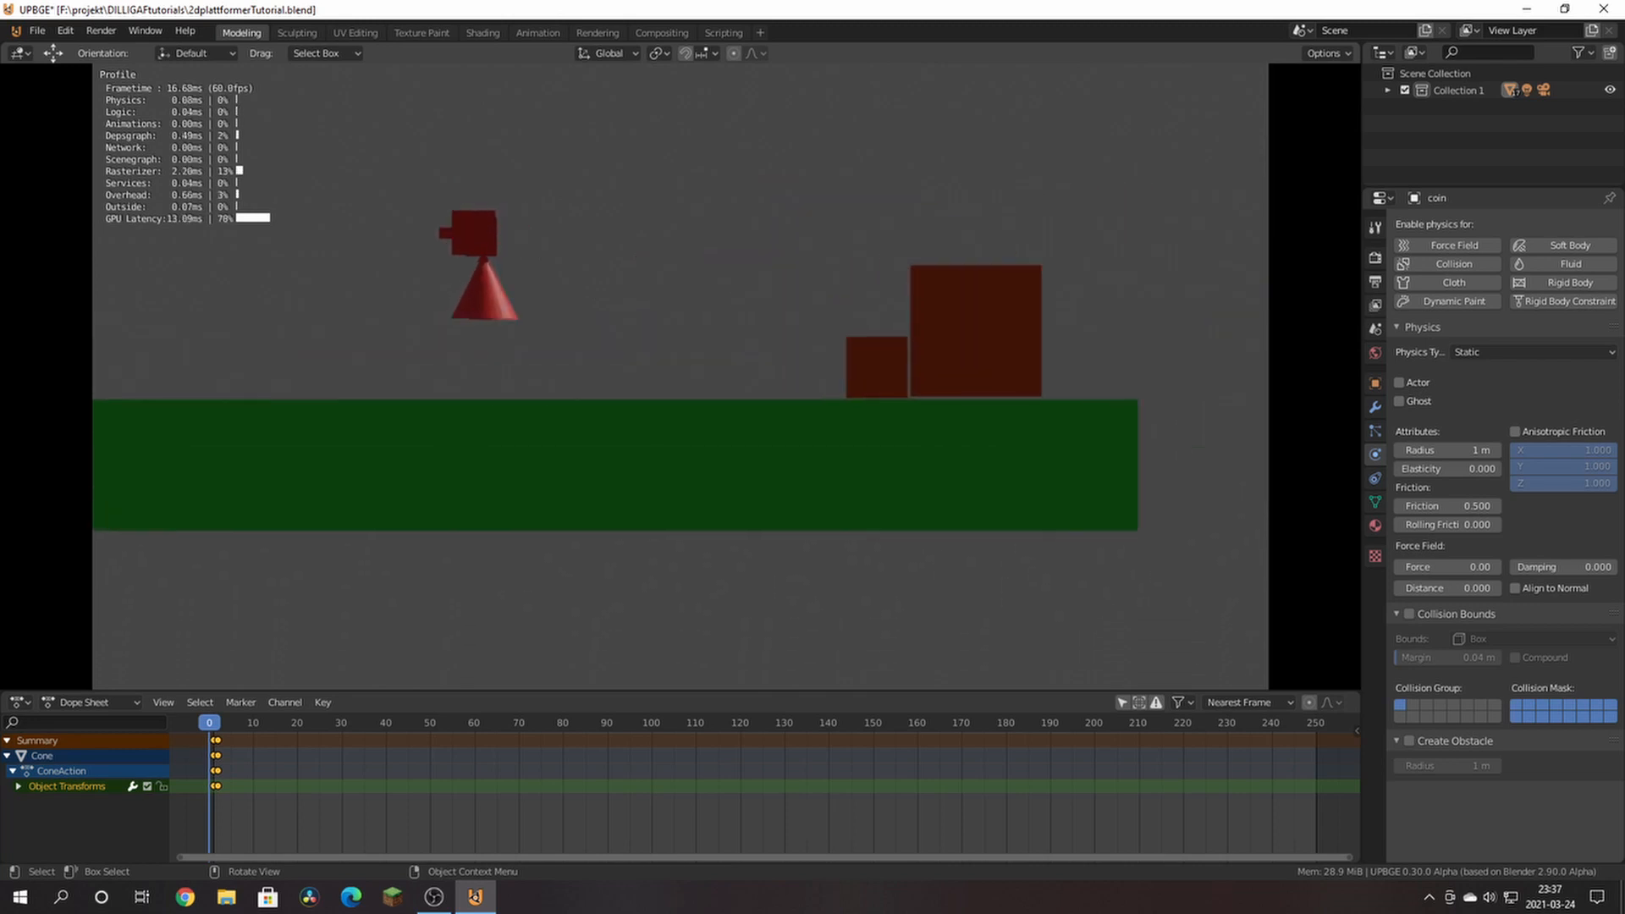
{"action": "key", "text": "Escape"}
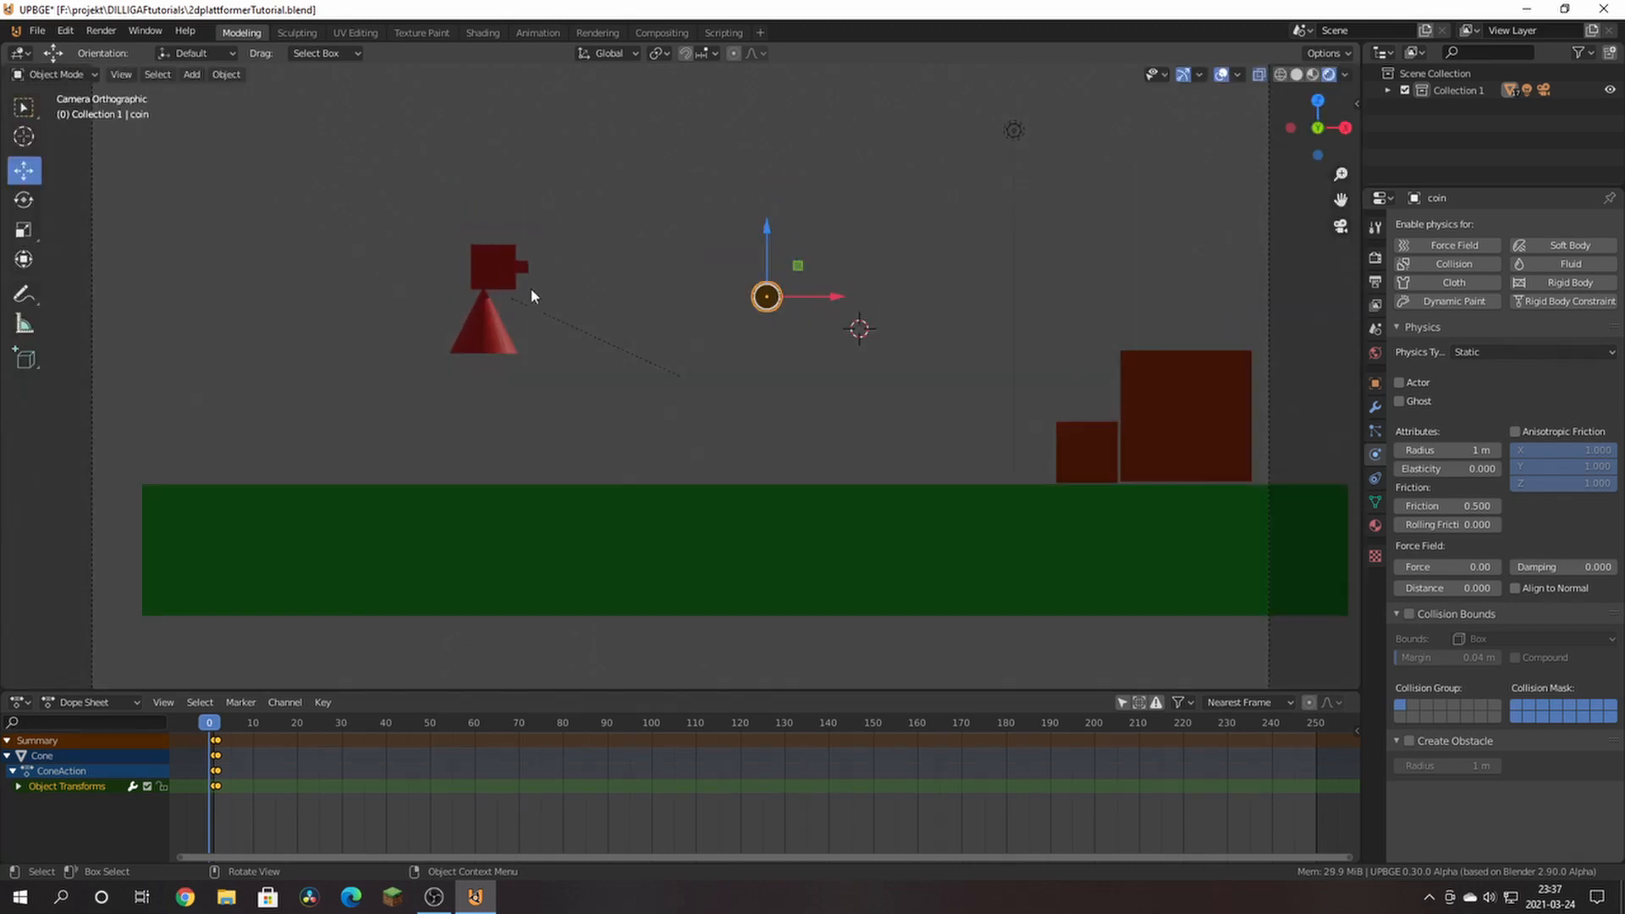
Step: Run the game again and make repeated jumps at the coin from both directions to check its collision, ending play when done
{"action": "key", "text": "p"}
{"action": "key", "text": "d"}
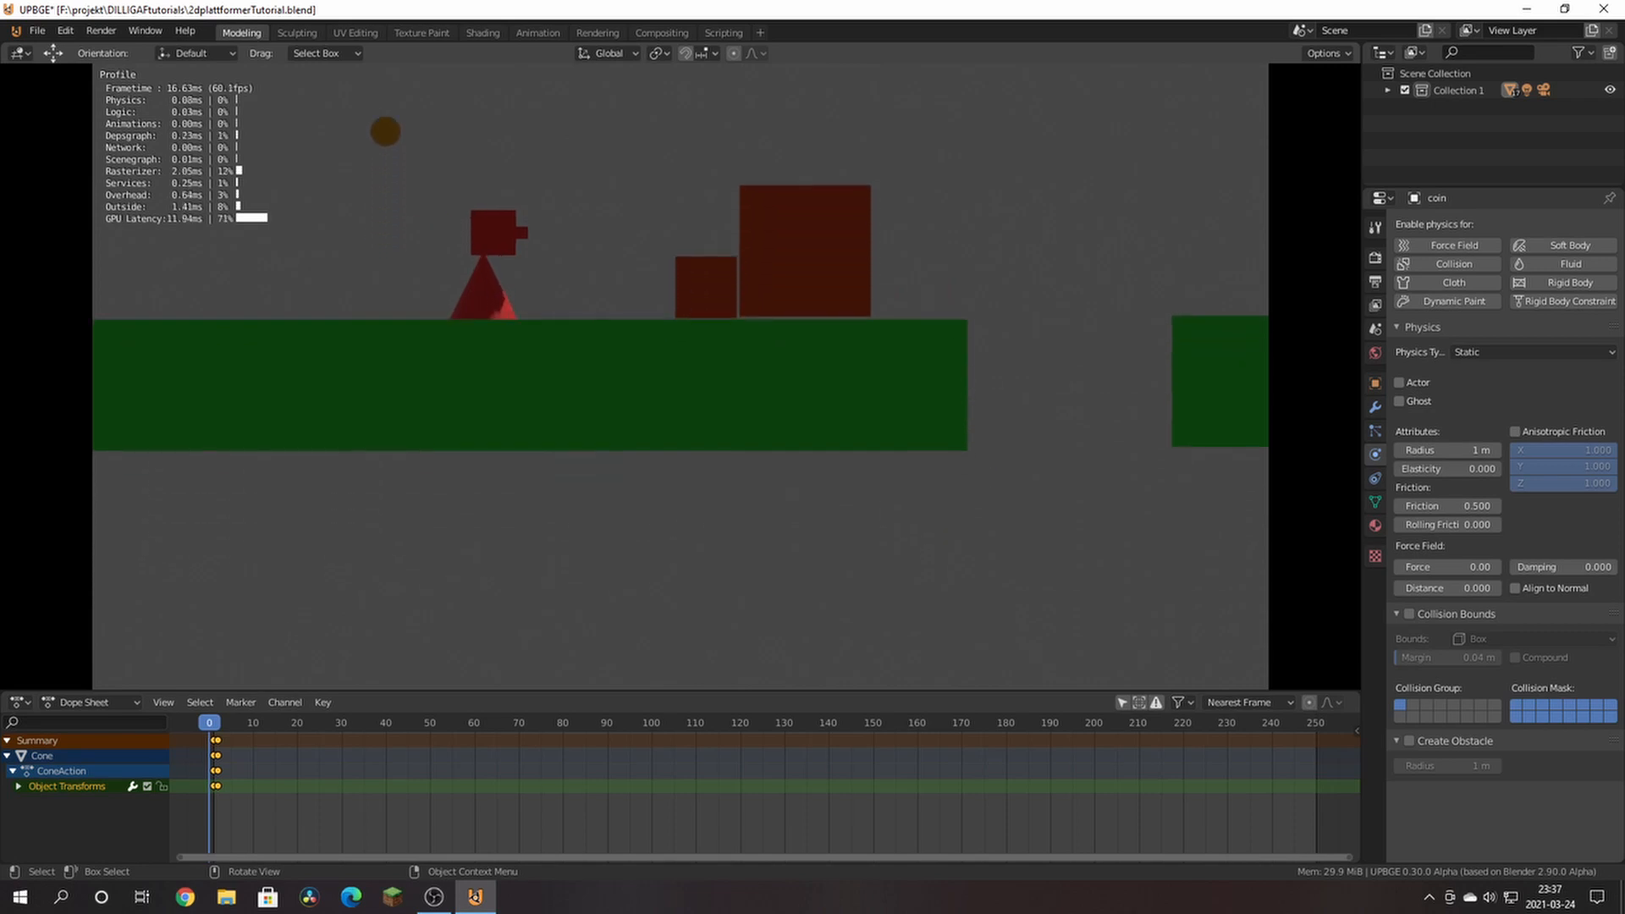
{"action": "key", "text": "a"}
{"action": "key", "text": "space"}
{"action": "key", "text": "d"}
{"action": "key", "text": "space"}
{"action": "key", "text": "space"}
{"action": "key", "text": "a"}
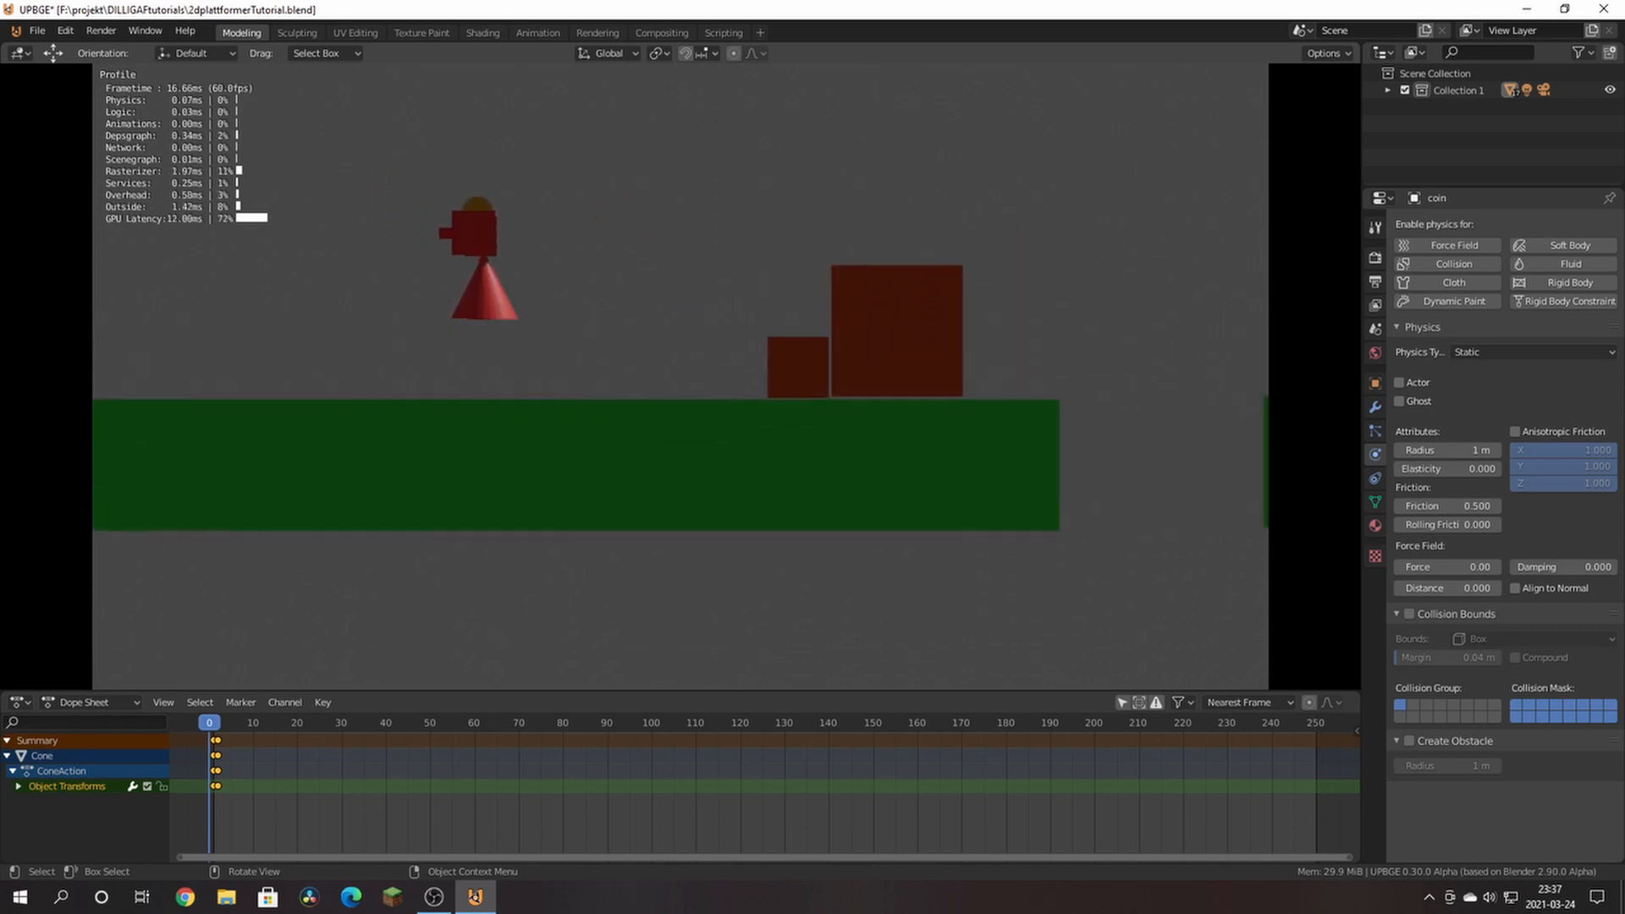
{"action": "key", "text": "d"}
{"action": "key", "text": "space"}
{"action": "key", "text": "space"}
{"action": "key", "text": "a"}
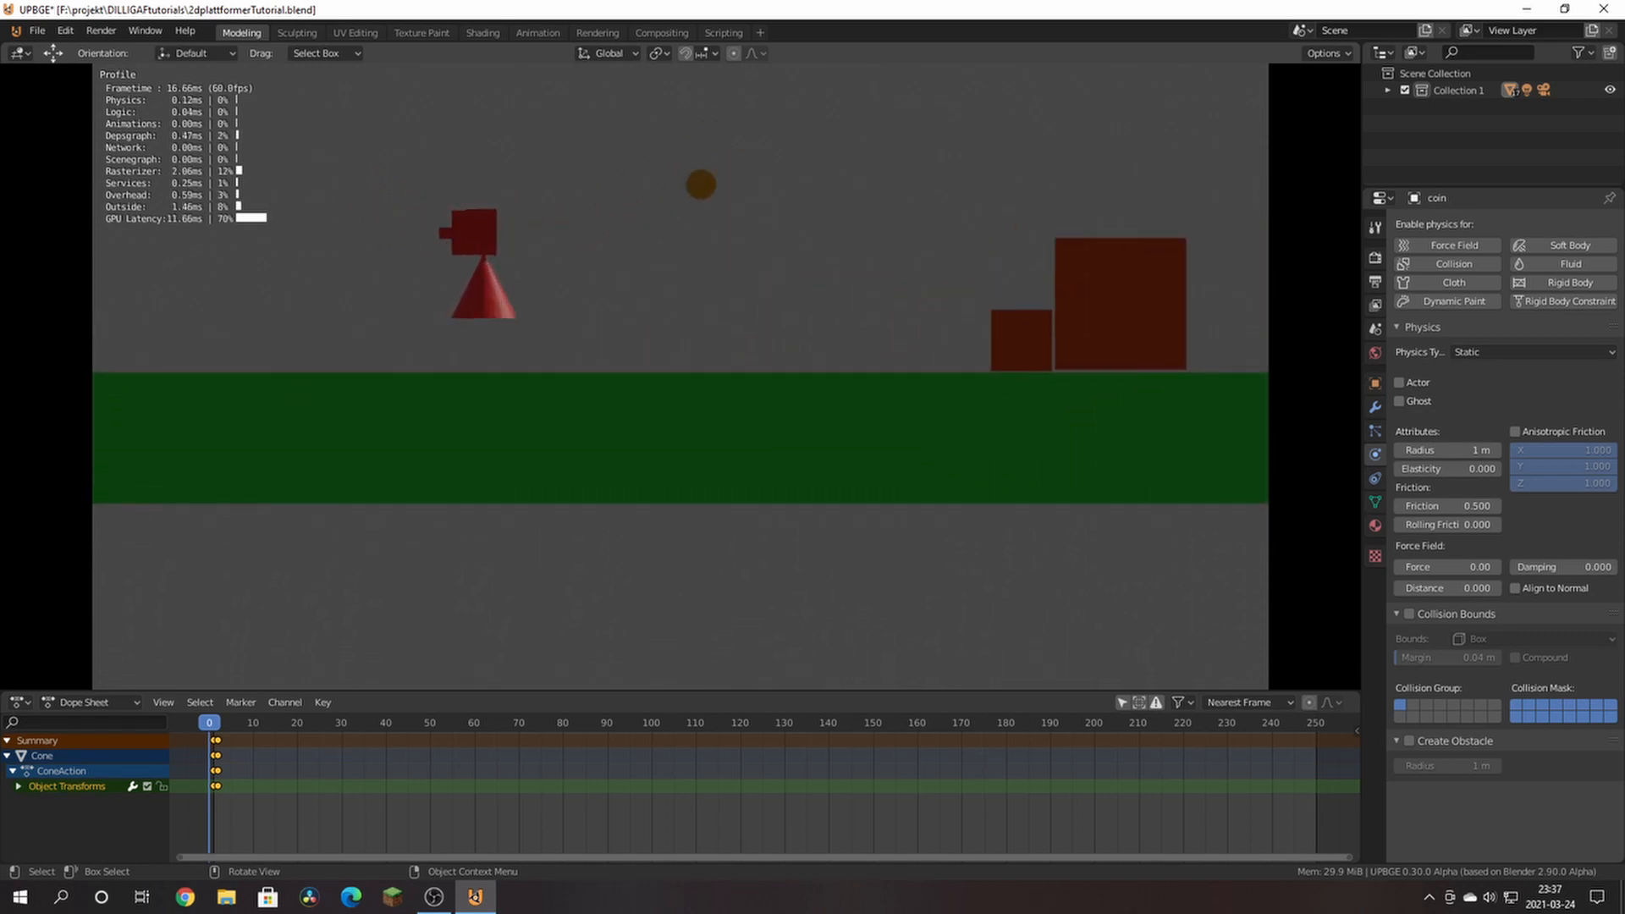
{"action": "key", "text": "d"}
{"action": "key", "text": "space"}
{"action": "key", "text": "a"}
{"action": "key", "text": "space"}
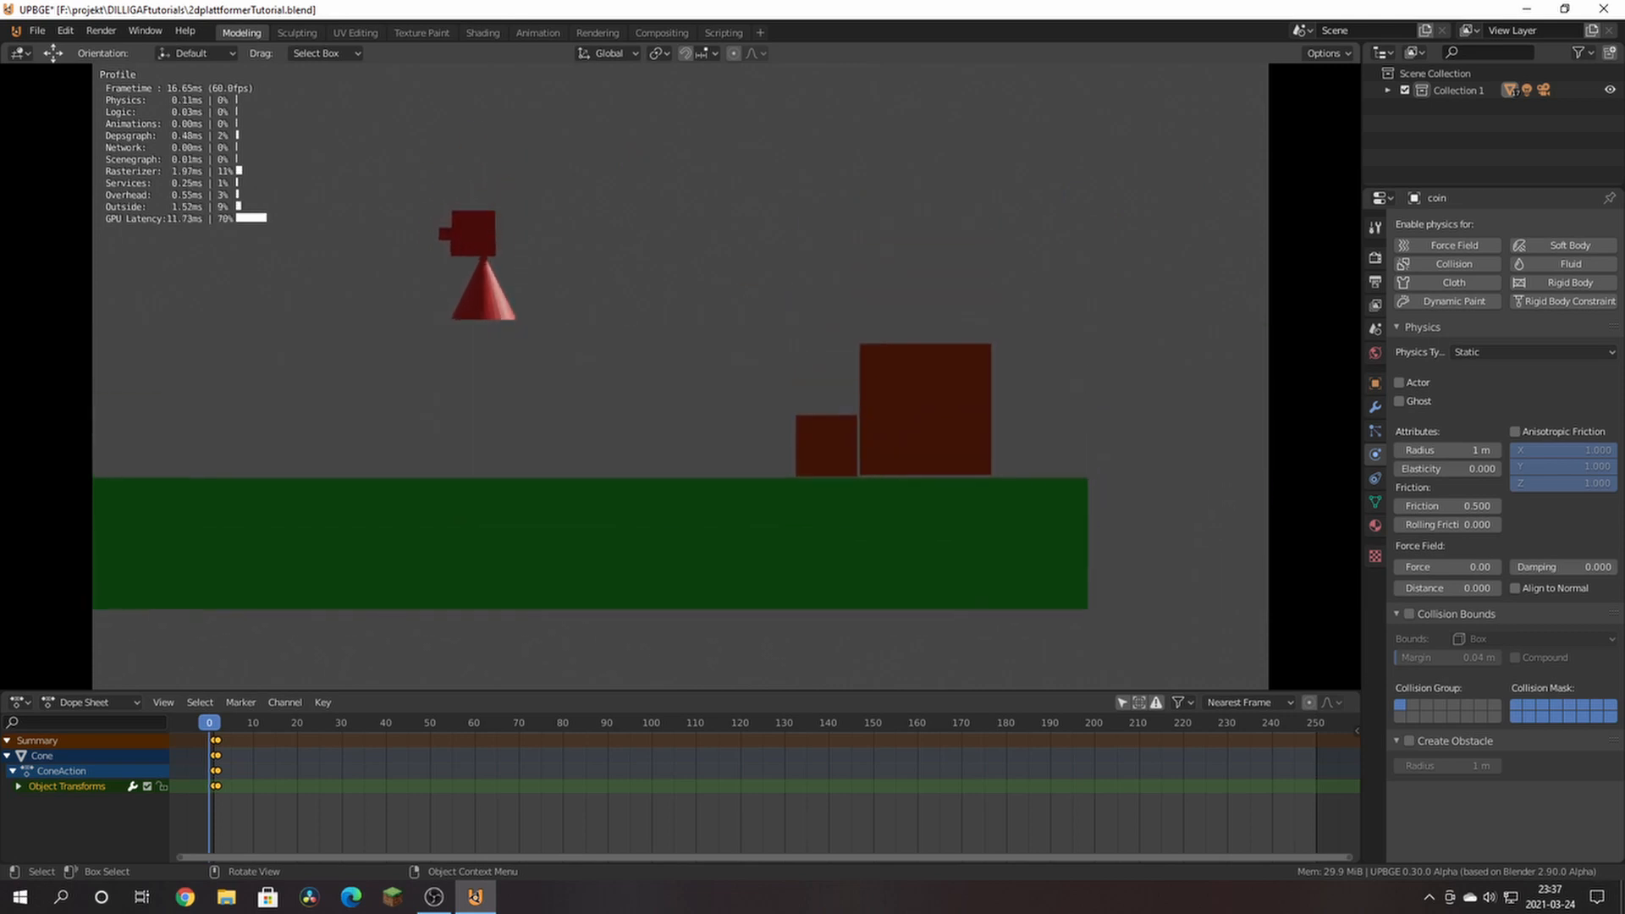
{"action": "key", "text": "d"}
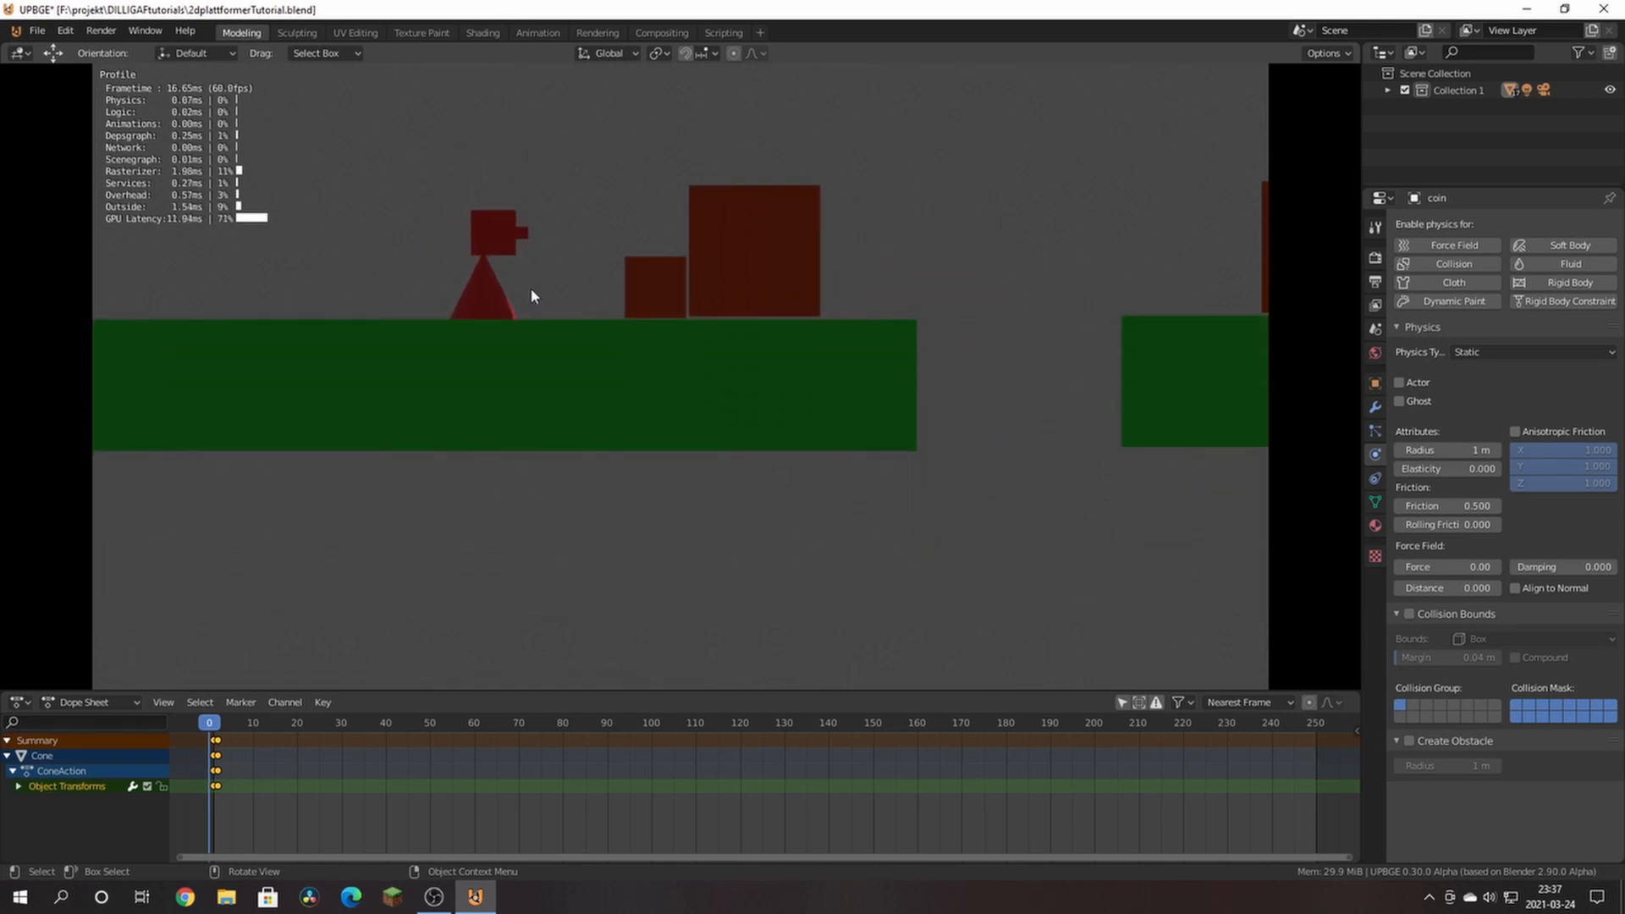
{"action": "key", "text": "Escape"}
Step: Examine the alignment of the coin, character and platform from the side and at angles, and return to the front view
{"action": "key", "text": "KP_1"}
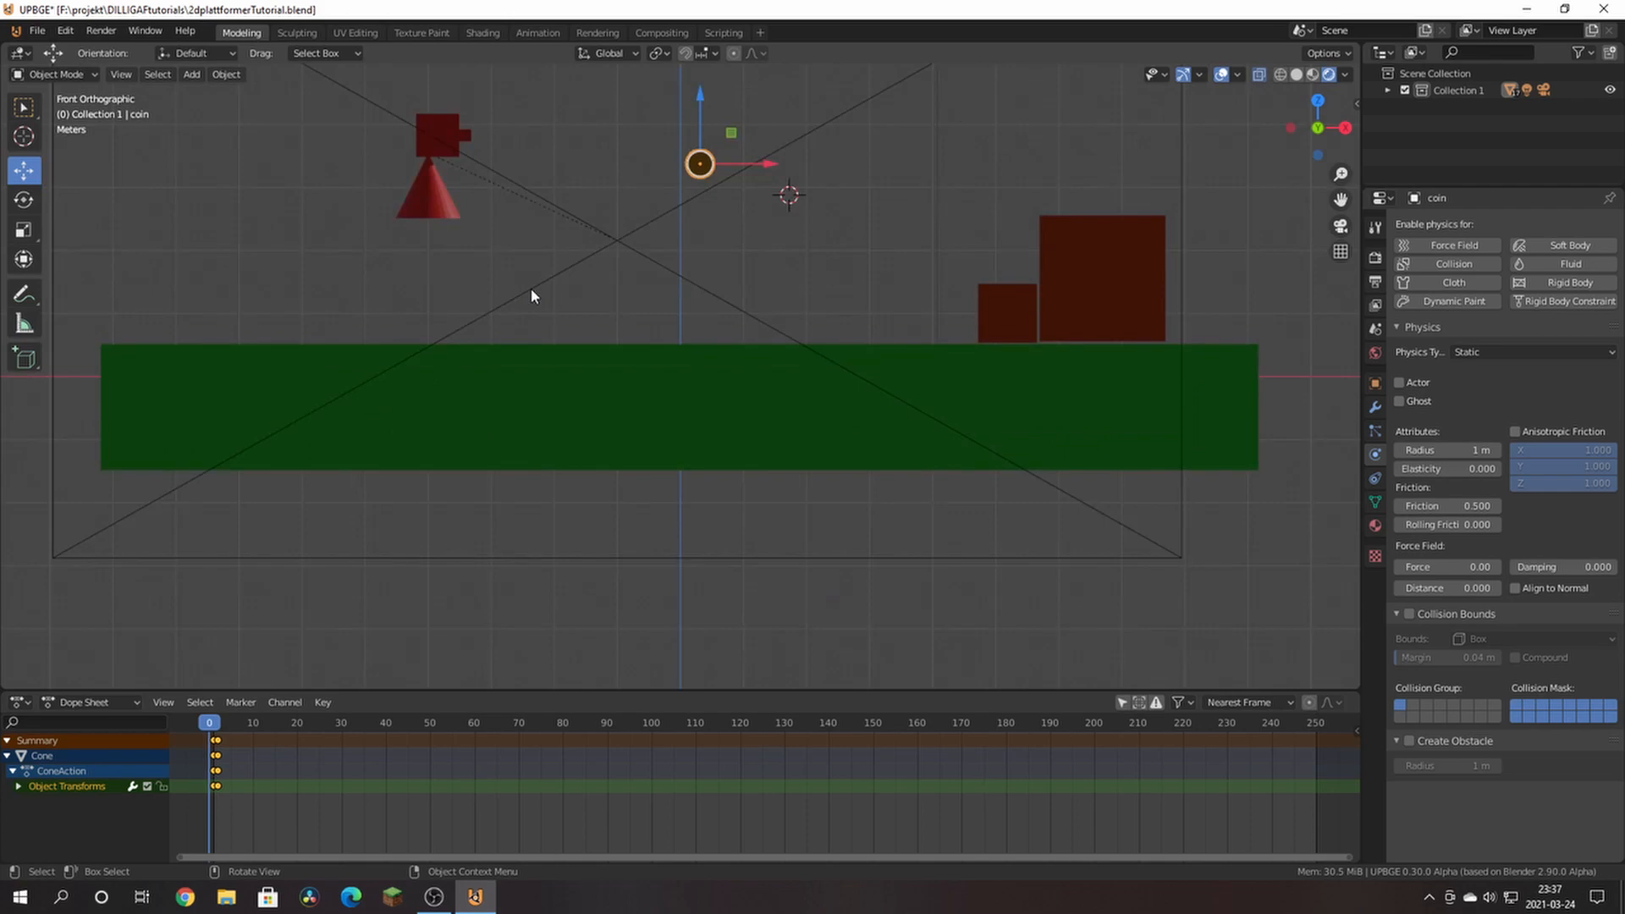
{"action": "key", "text": "KP_6"}
{"action": "key", "text": "KP_6"}
{"action": "key", "text": "KP_6"}
{"action": "key", "text": "KP_6"}
{"action": "key", "text": "KP_6"}
{"action": "key", "text": "KP_6"}
{"action": "key", "text": "KP_8"}
{"action": "key", "text": "KP_8"}
{"action": "key", "text": "KP_8"}
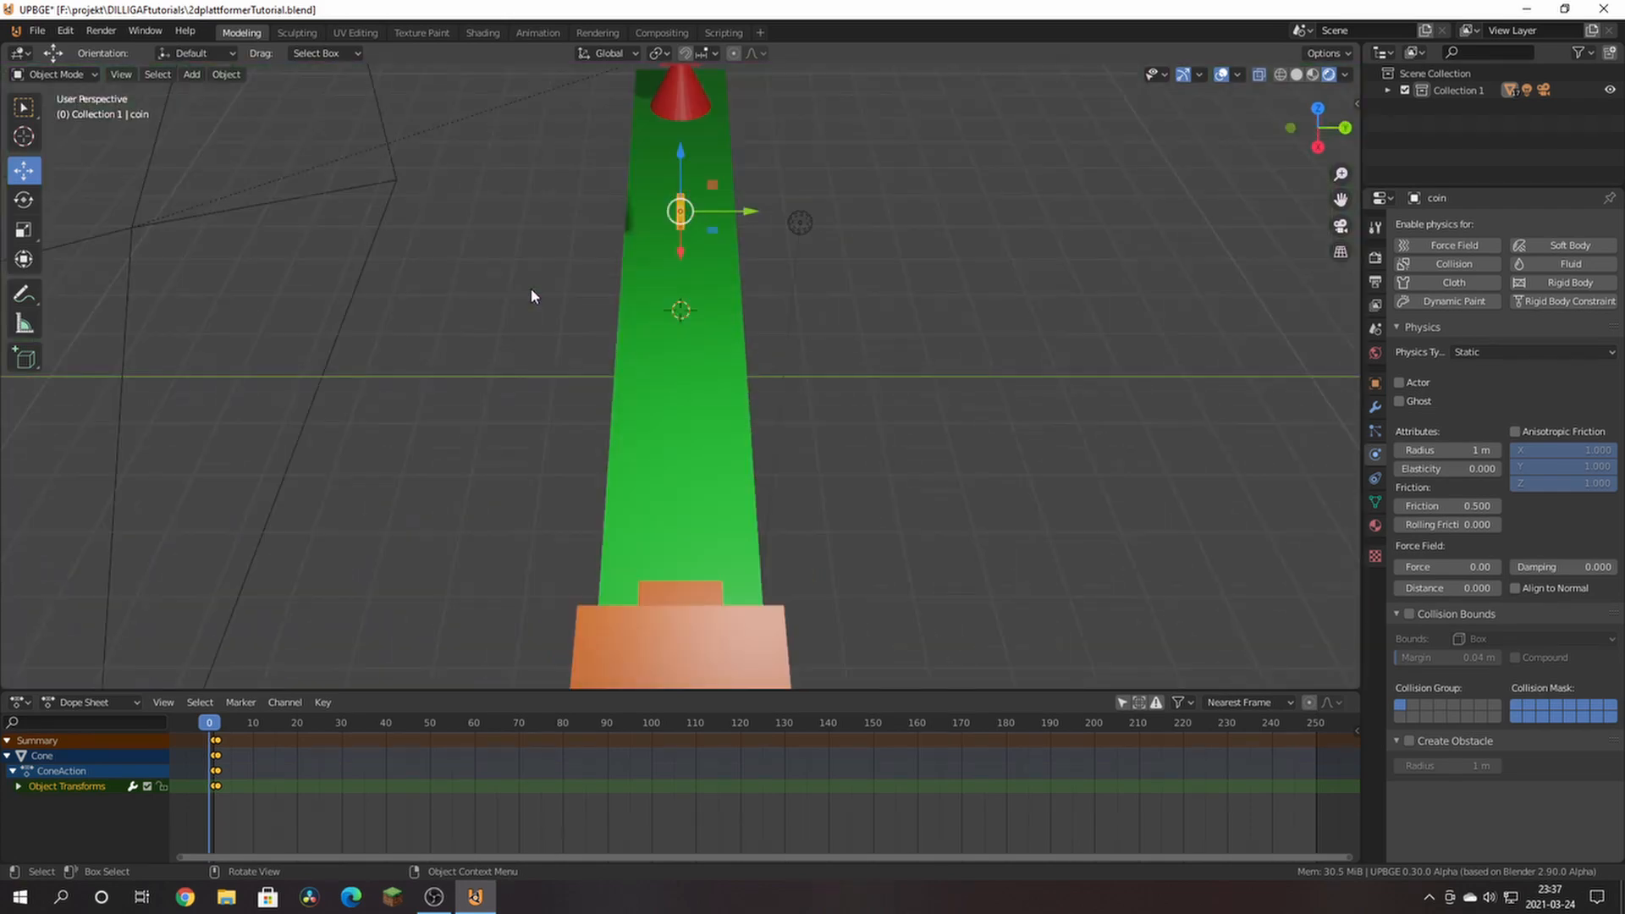
{"action": "key", "text": "KP_2"}
{"action": "key", "text": "KP_4"}
{"action": "key", "text": "KP_2"}
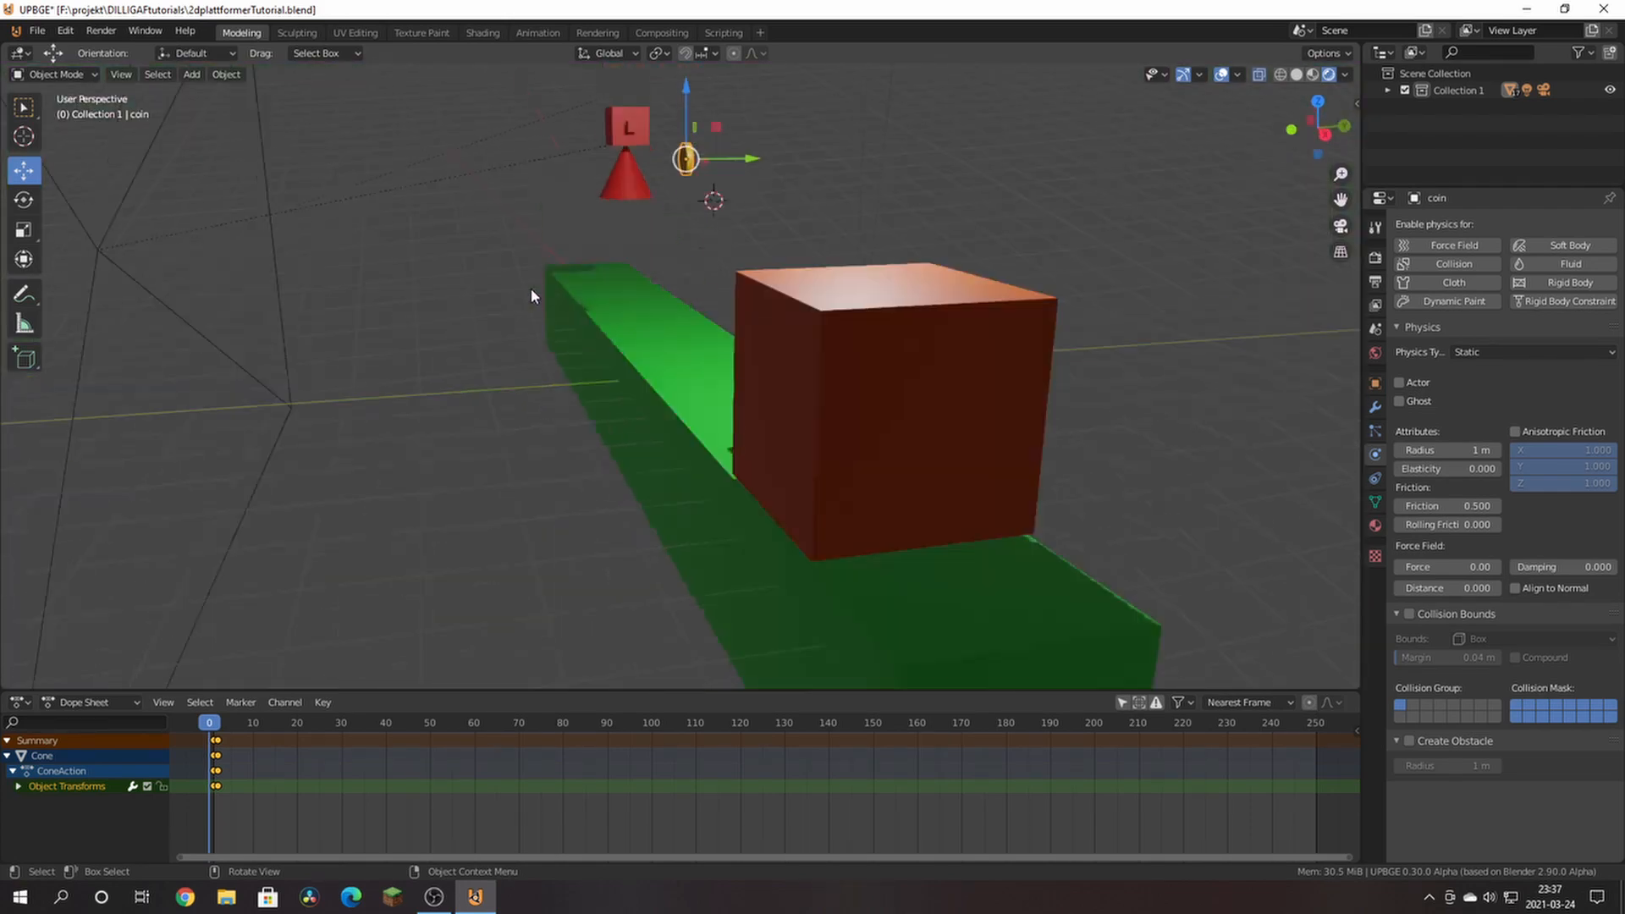
{"action": "key", "text": "KP_6"}
{"action": "key", "text": "KP_2"}
{"action": "key", "text": "KP_8"}
{"action": "key", "text": "KP_4"}
{"action": "key", "text": "KP_4"}
{"action": "key", "text": "KP_4"}
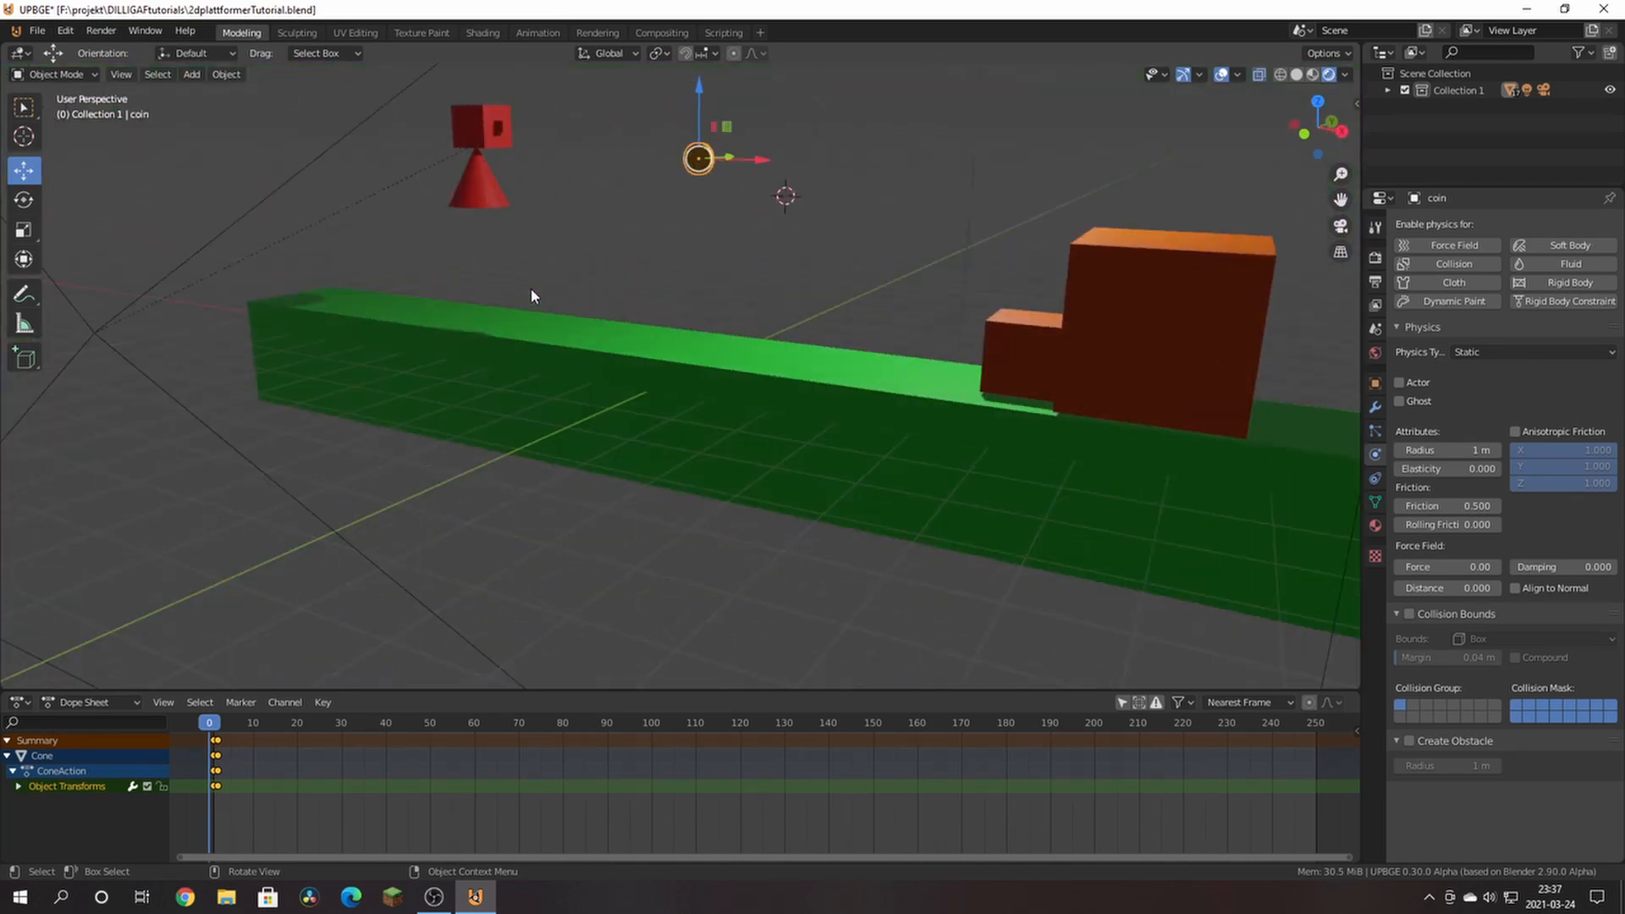
{"action": "key", "text": "KP_1"}
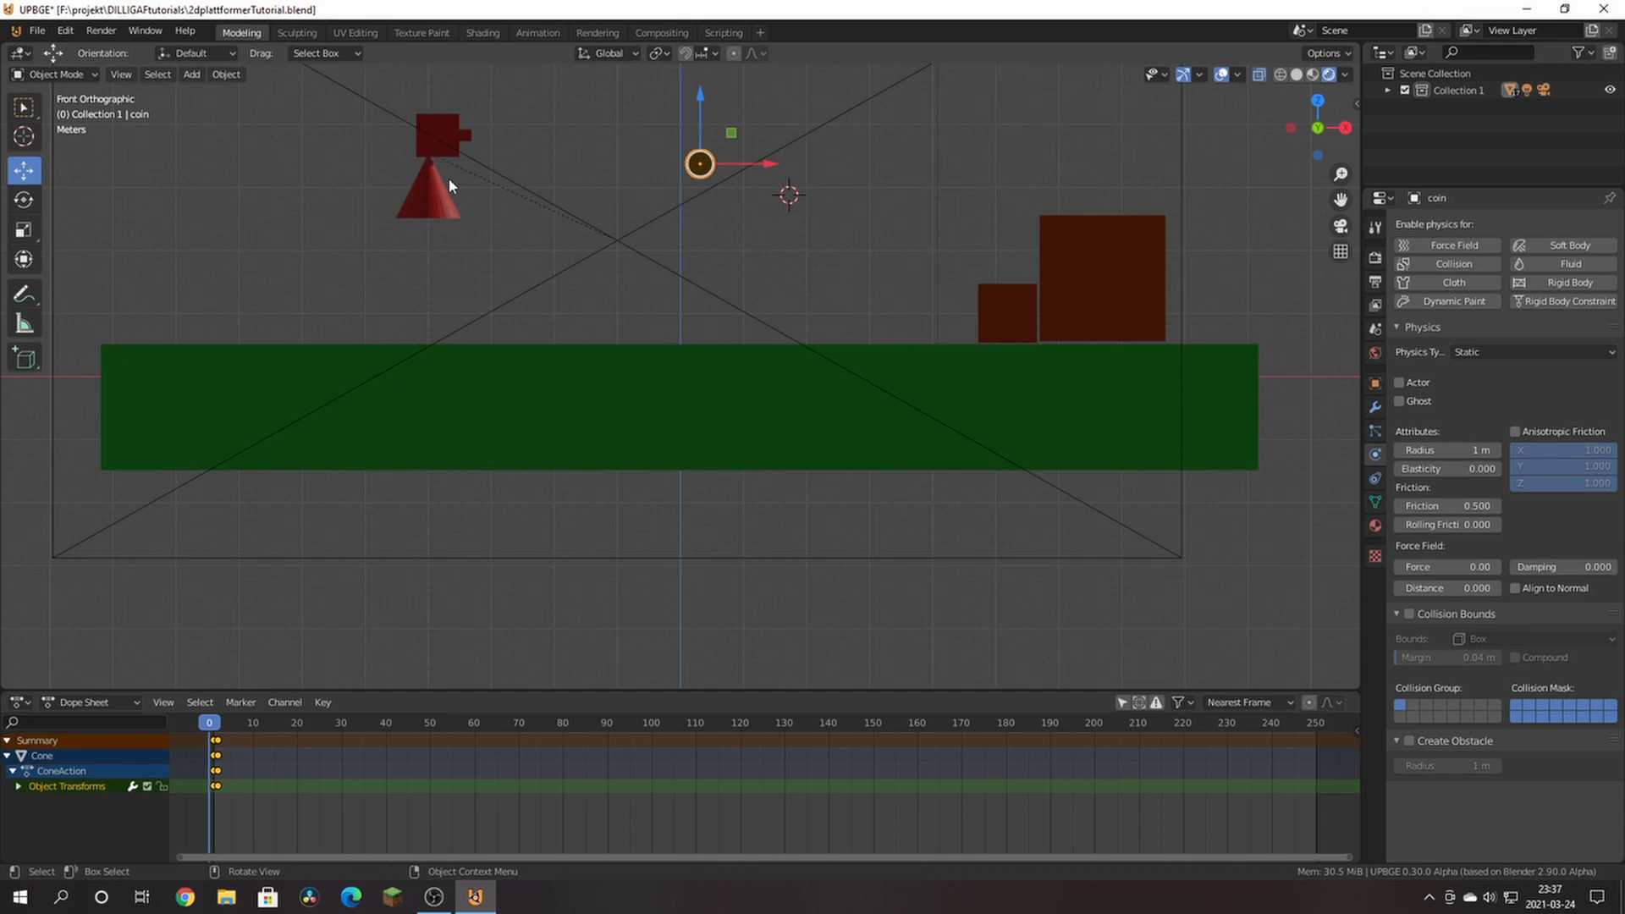
Step: Enable Collision Bounds on the Cone character with Box as the bounds shape
{"action": "left_click", "coordinate": [437, 193]}
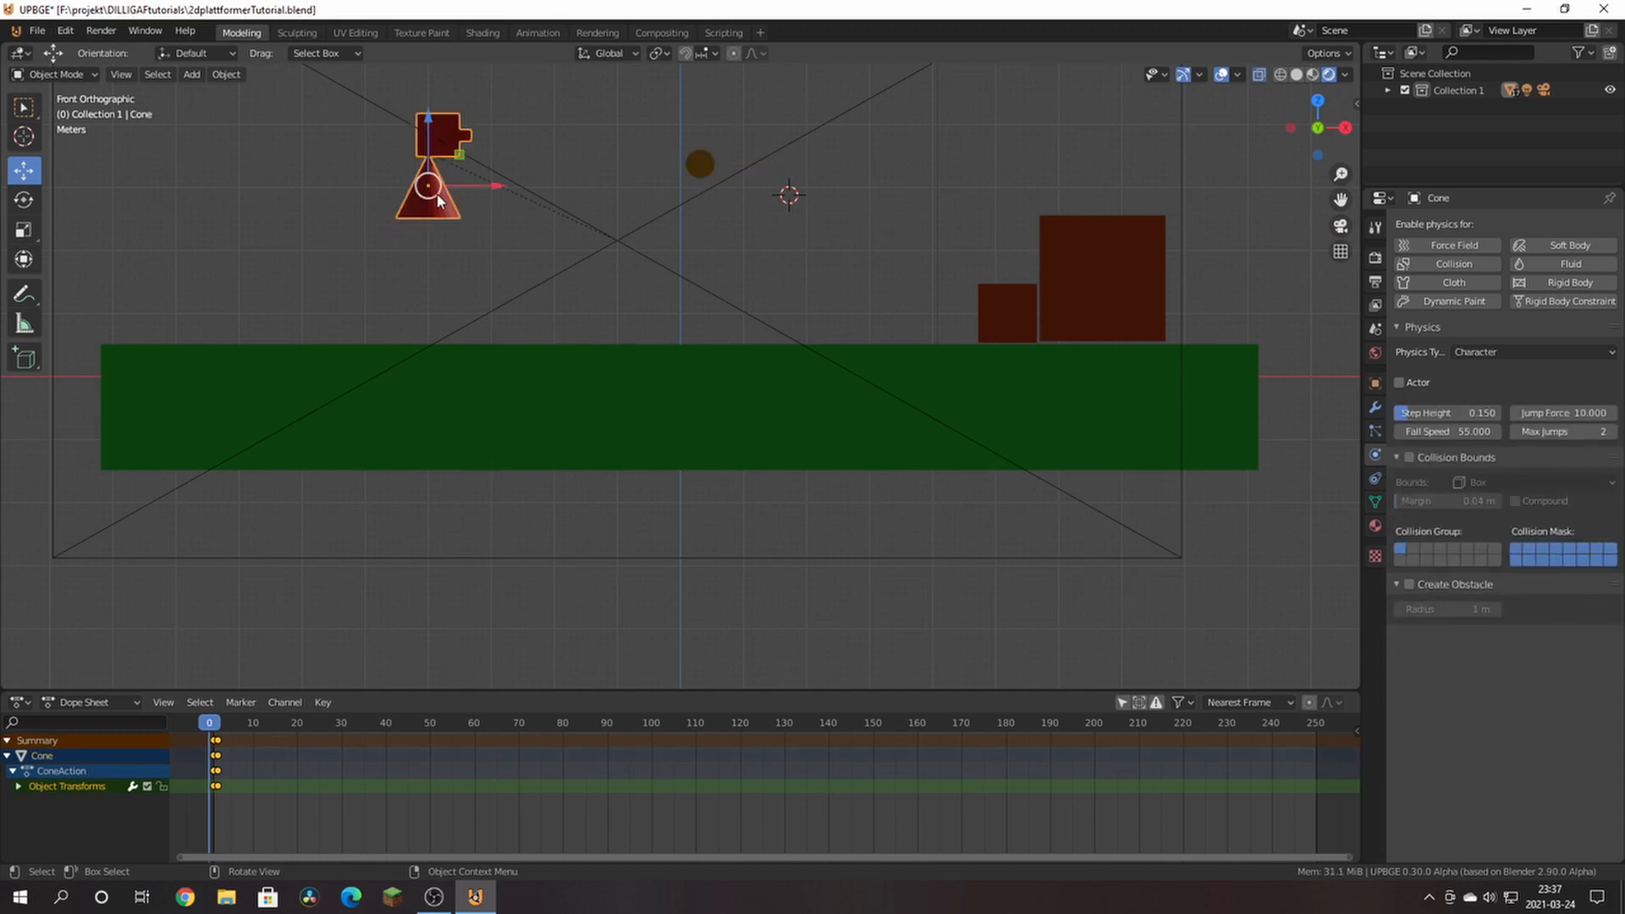
{"action": "left_click", "coordinate": [1409, 457]}
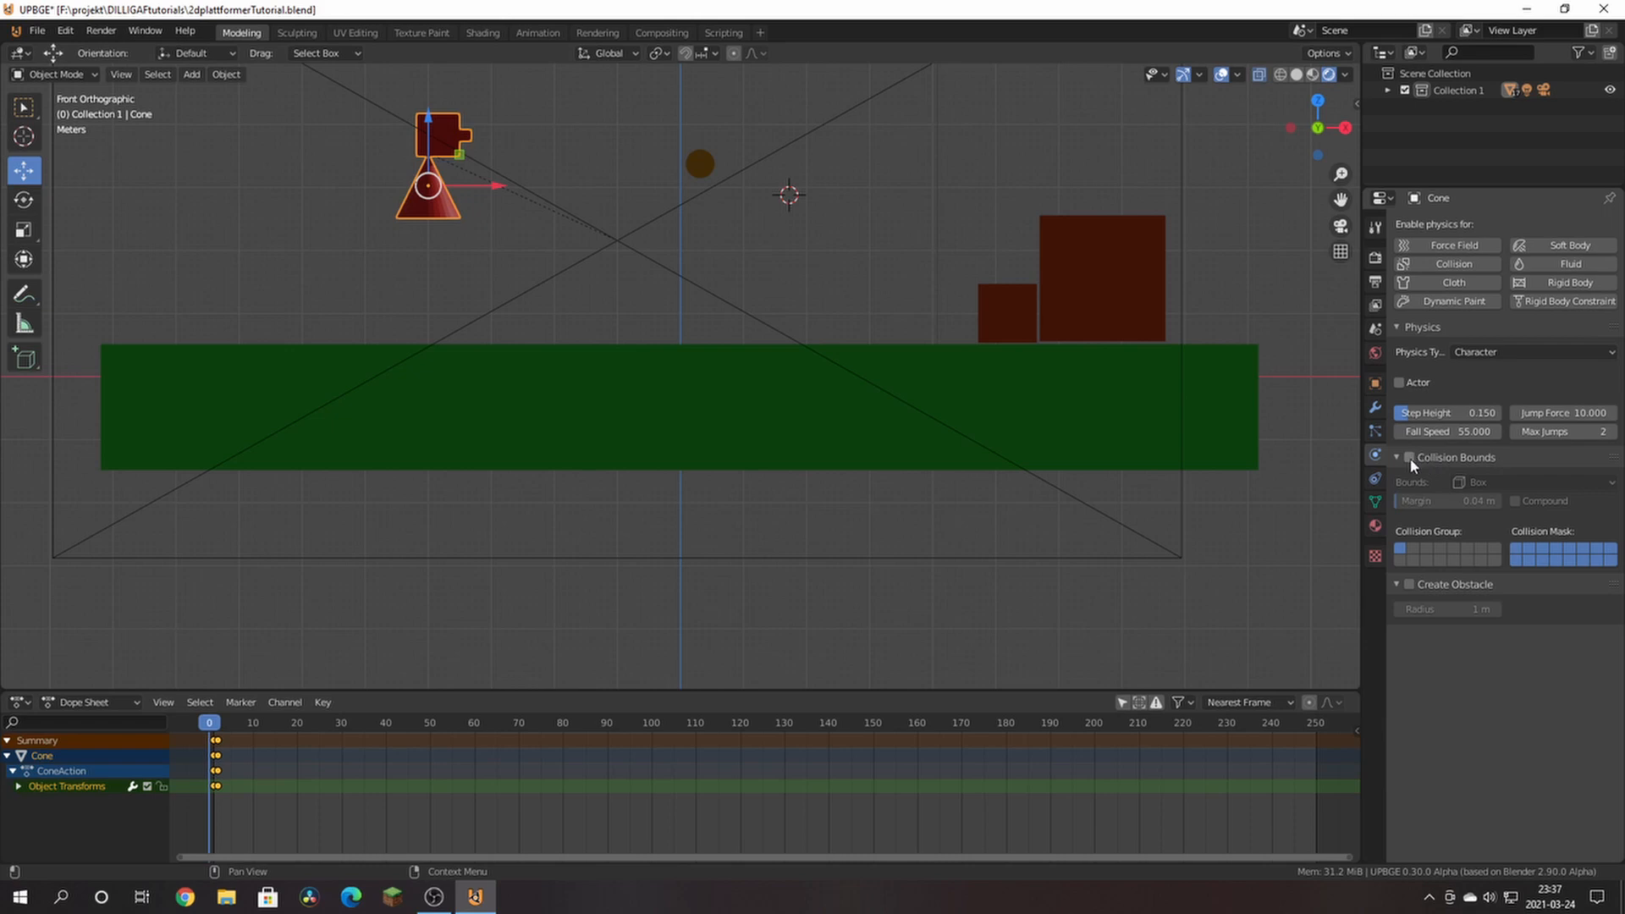
{"action": "left_click", "coordinate": [1496, 481]}
{"action": "left_click", "coordinate": [1496, 483]}
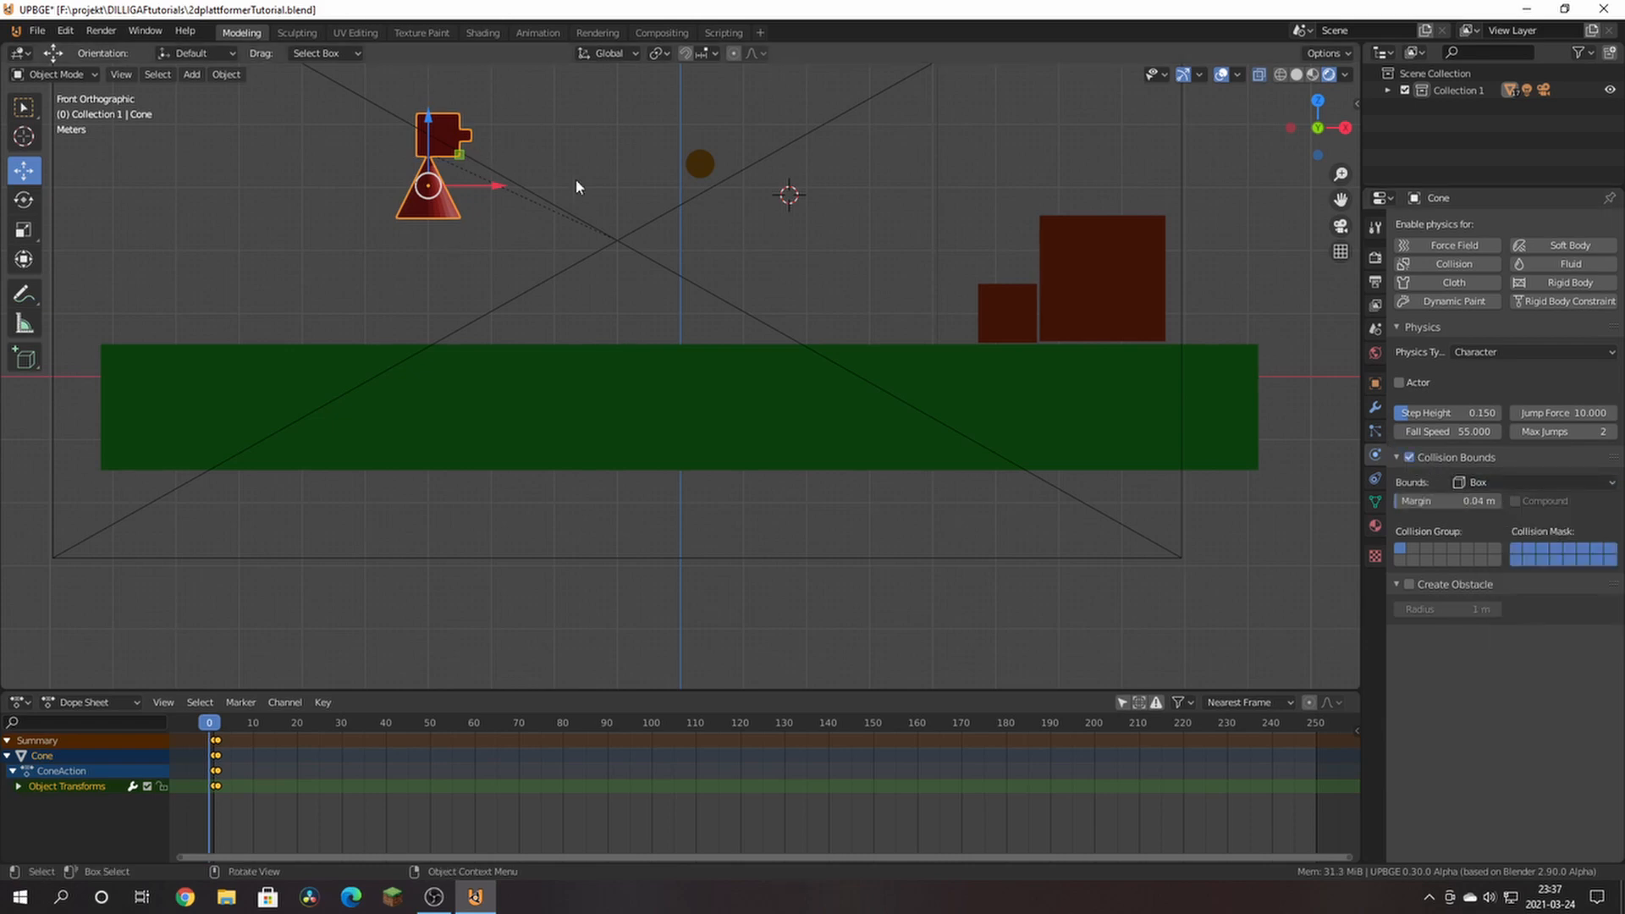
Step: Run the game in the front view and jump the character into the coin to test the Box bounds, ending play when done
{"action": "key", "text": "p"}
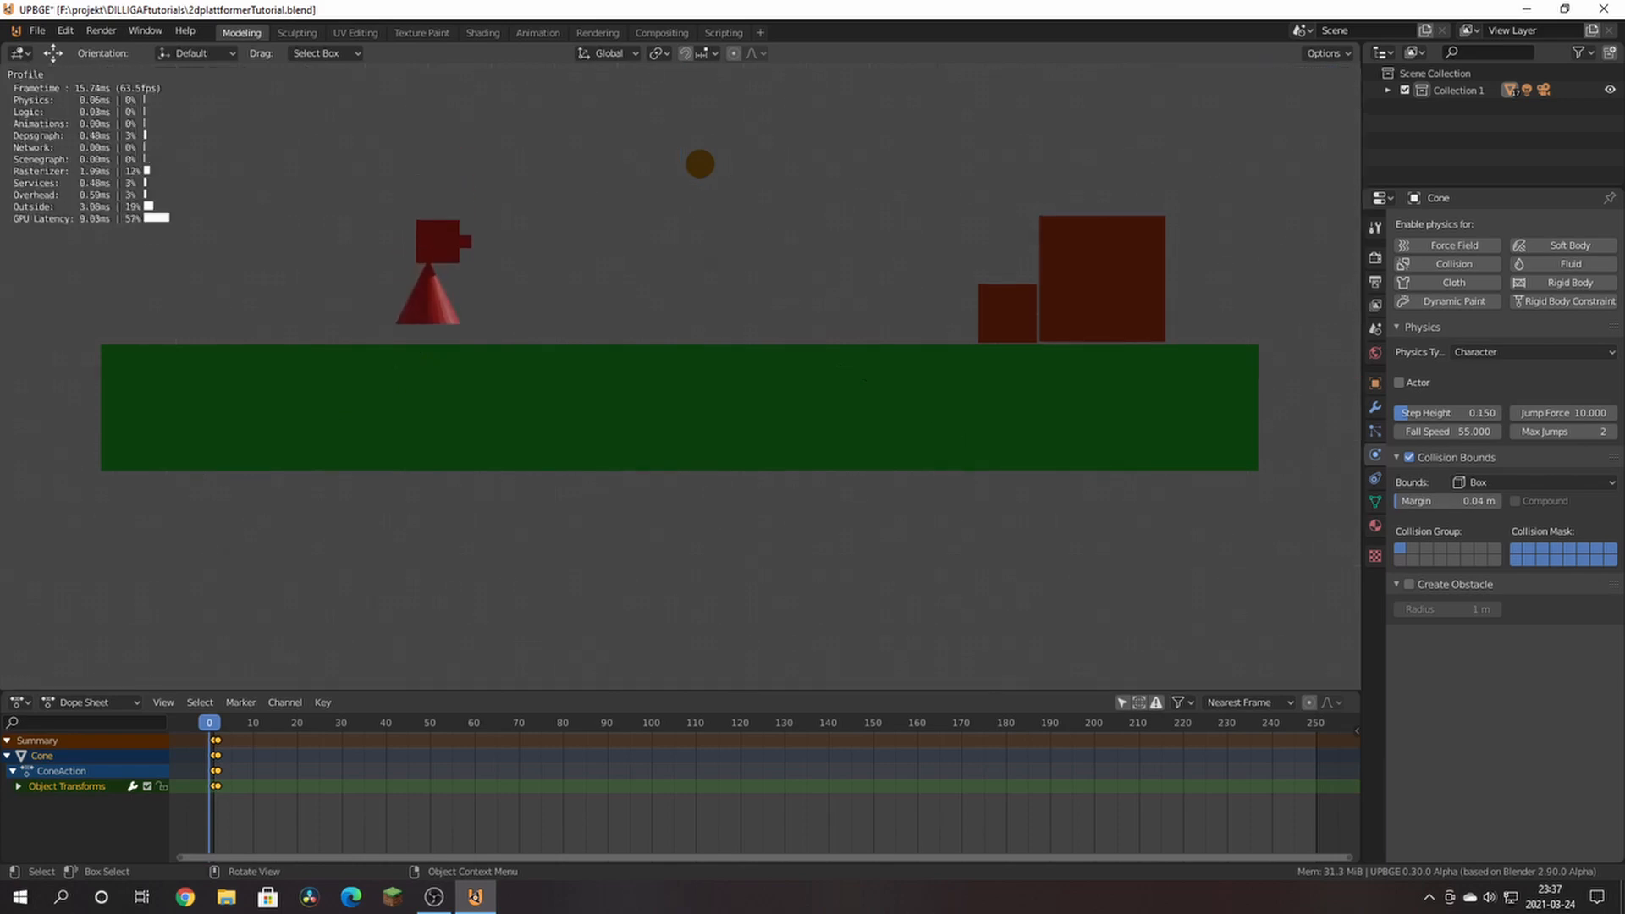
{"action": "key", "text": "d"}
{"action": "key", "text": "d"}
{"action": "key", "text": "space"}
{"action": "key", "text": "a"}
{"action": "key", "text": "d"}
{"action": "key", "text": "space"}
{"action": "key", "text": "a"}
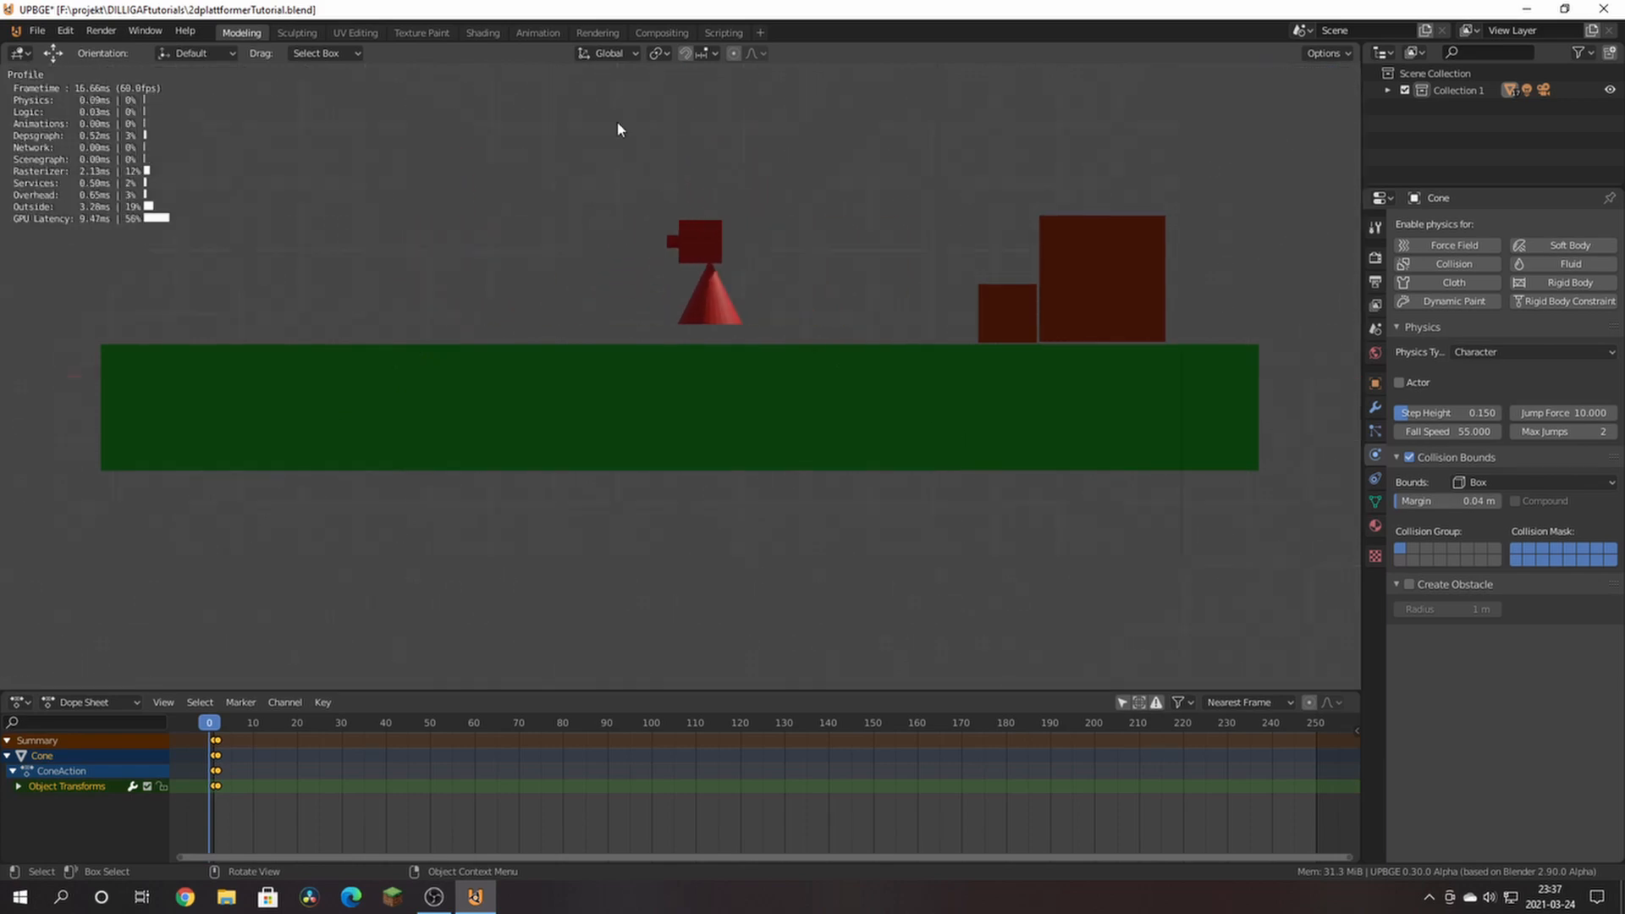
{"action": "key", "text": "Escape"}
Step: Run the game from the camera view, collect the coin, and jump across the gap and over the stacked blocks before ending play
{"action": "key", "text": "KP_0"}
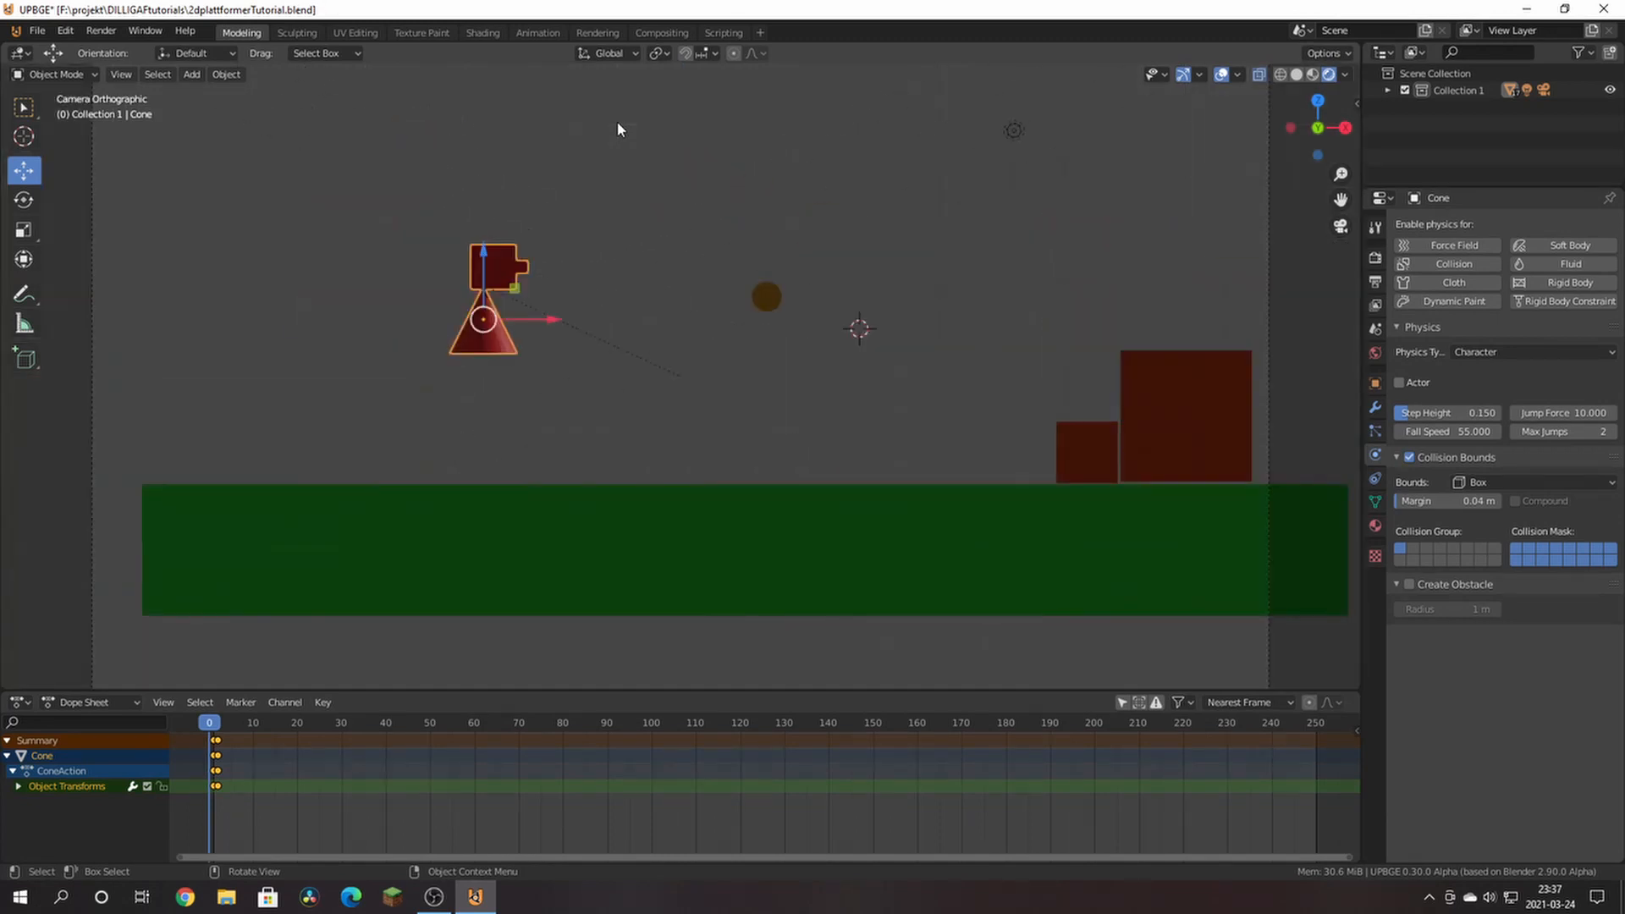
{"action": "key", "text": "p"}
{"action": "key", "text": "d"}
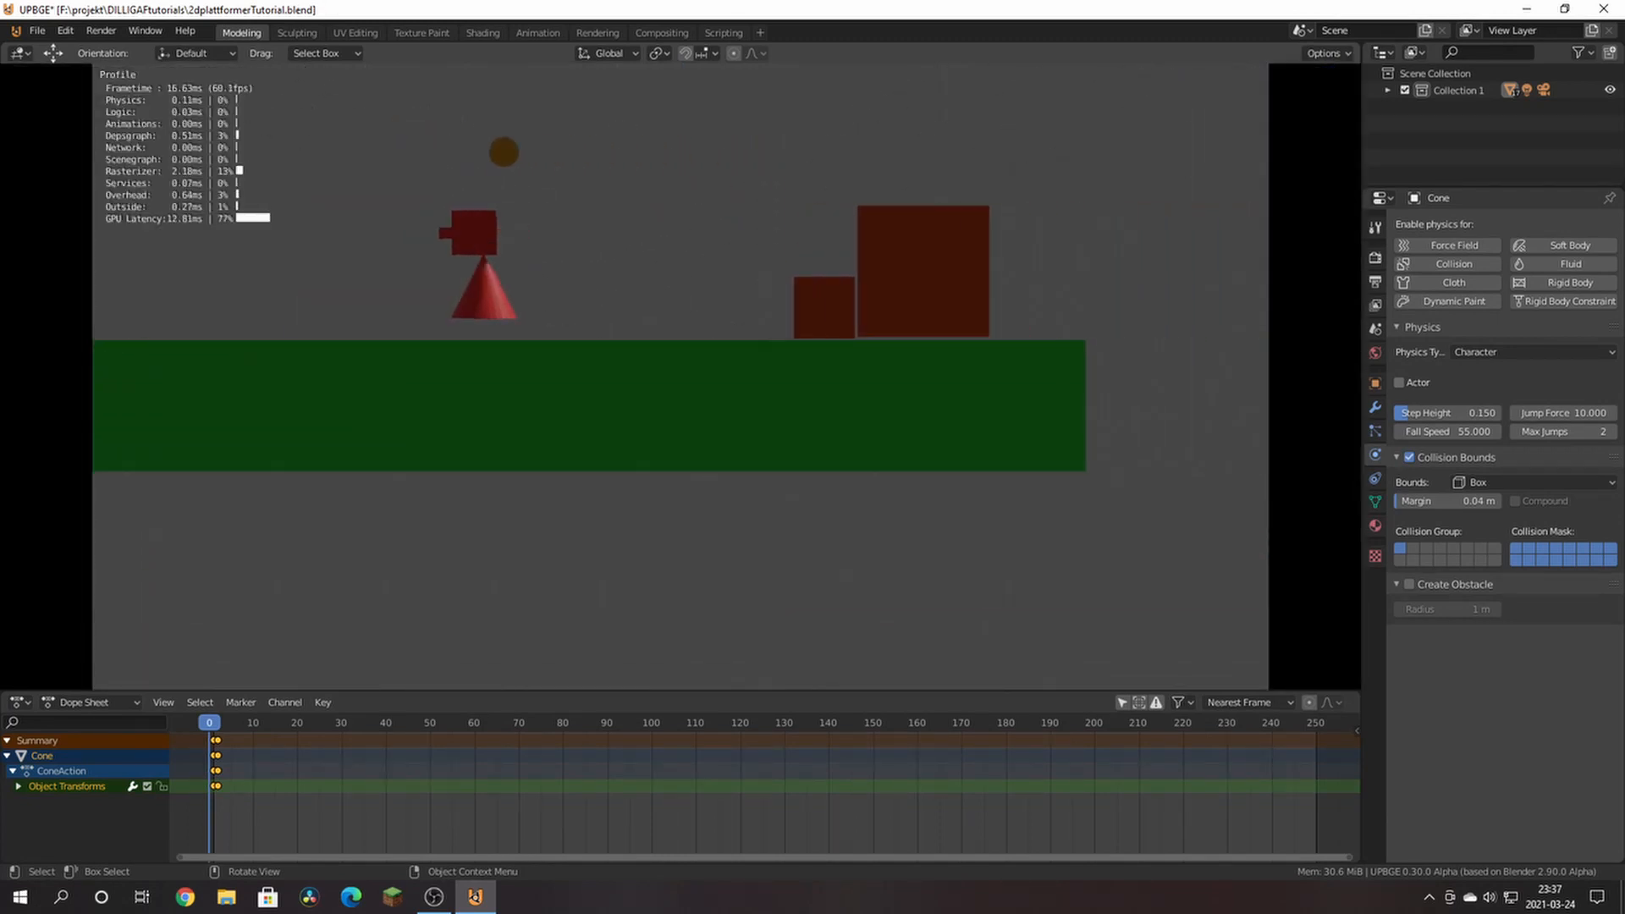
{"action": "key", "text": "space"}
{"action": "key", "text": "d"}
{"action": "key", "text": "a"}
{"action": "key", "text": "space"}
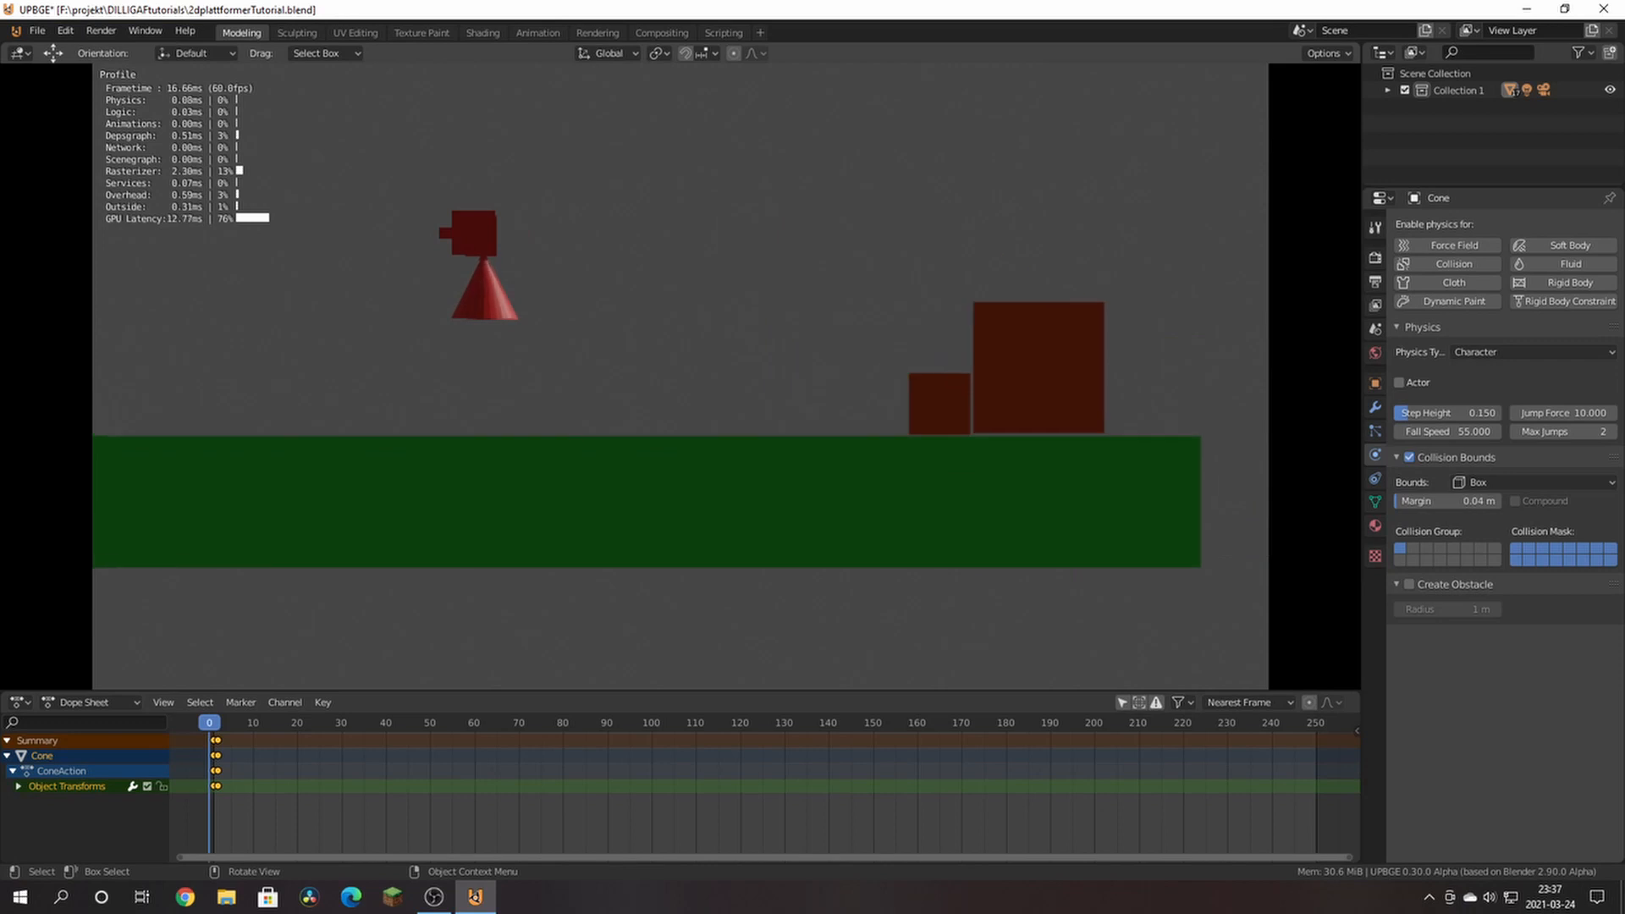
{"action": "key", "text": "d"}
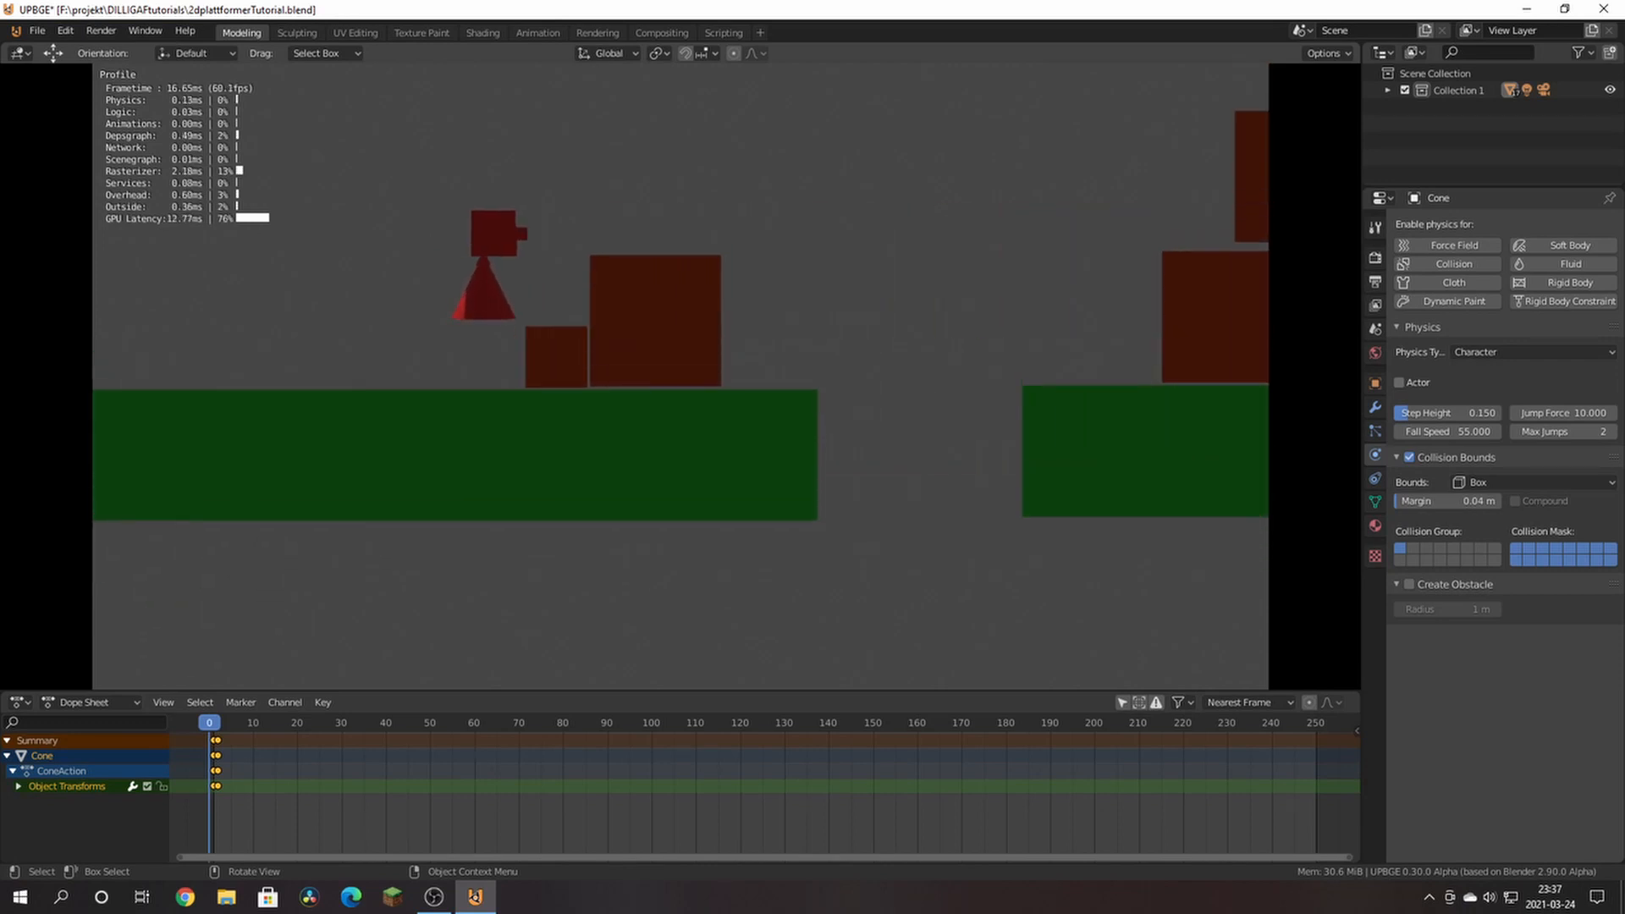
{"action": "key", "text": "space"}
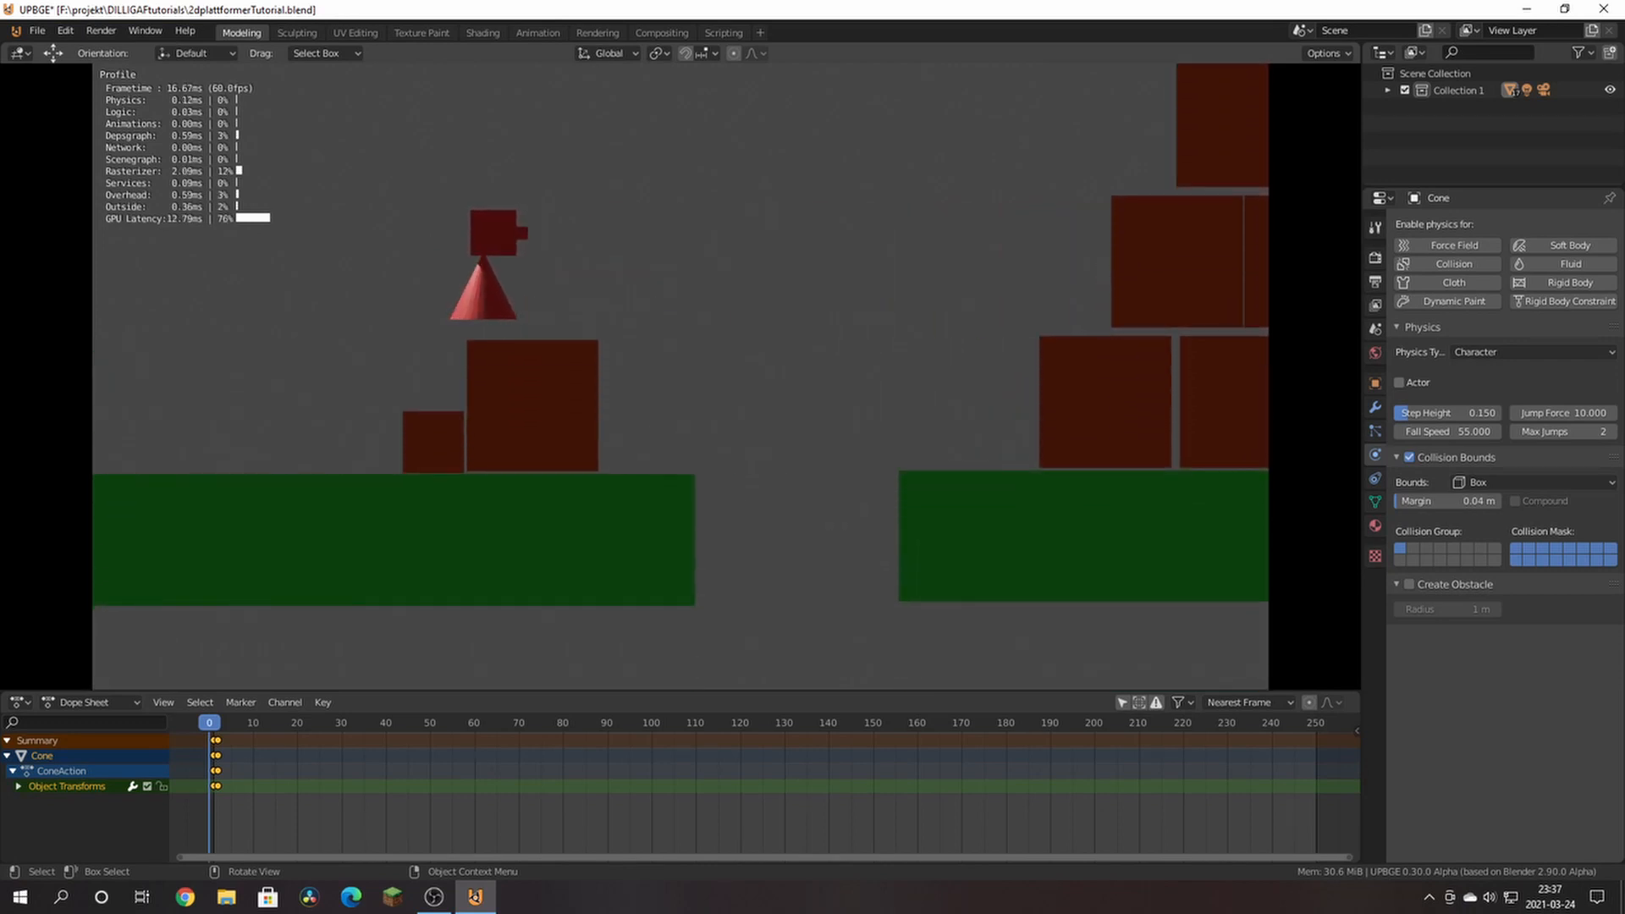
{"action": "key", "text": "space"}
{"action": "key", "text": "space"}
{"action": "key", "text": "space"}
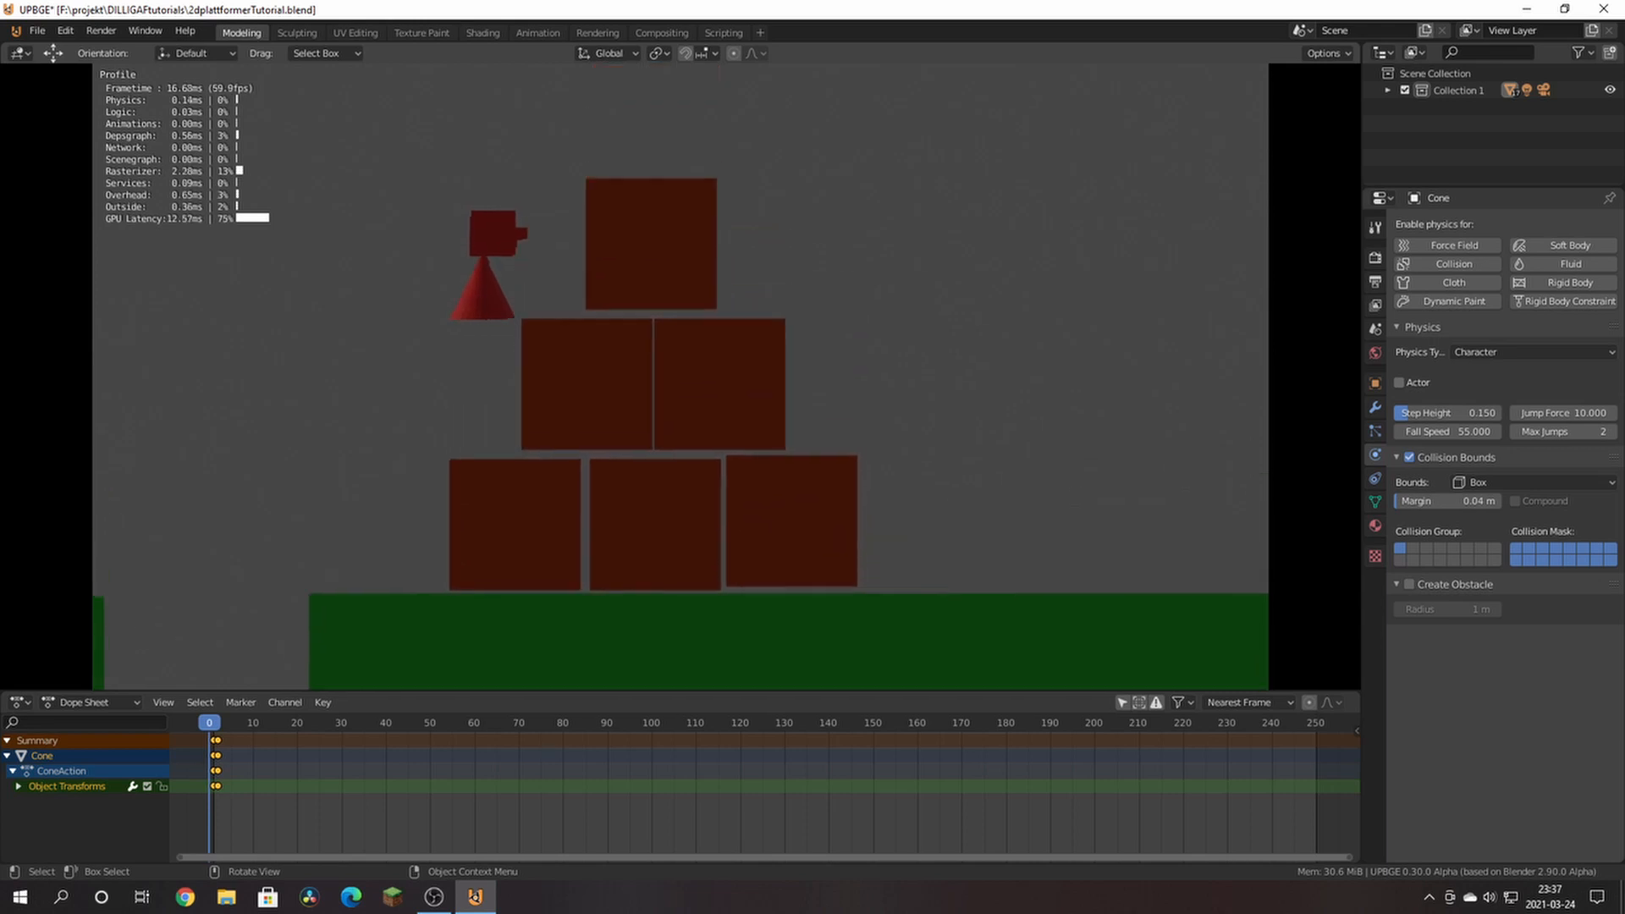
{"action": "key", "text": "space"}
{"action": "key", "text": "space"}
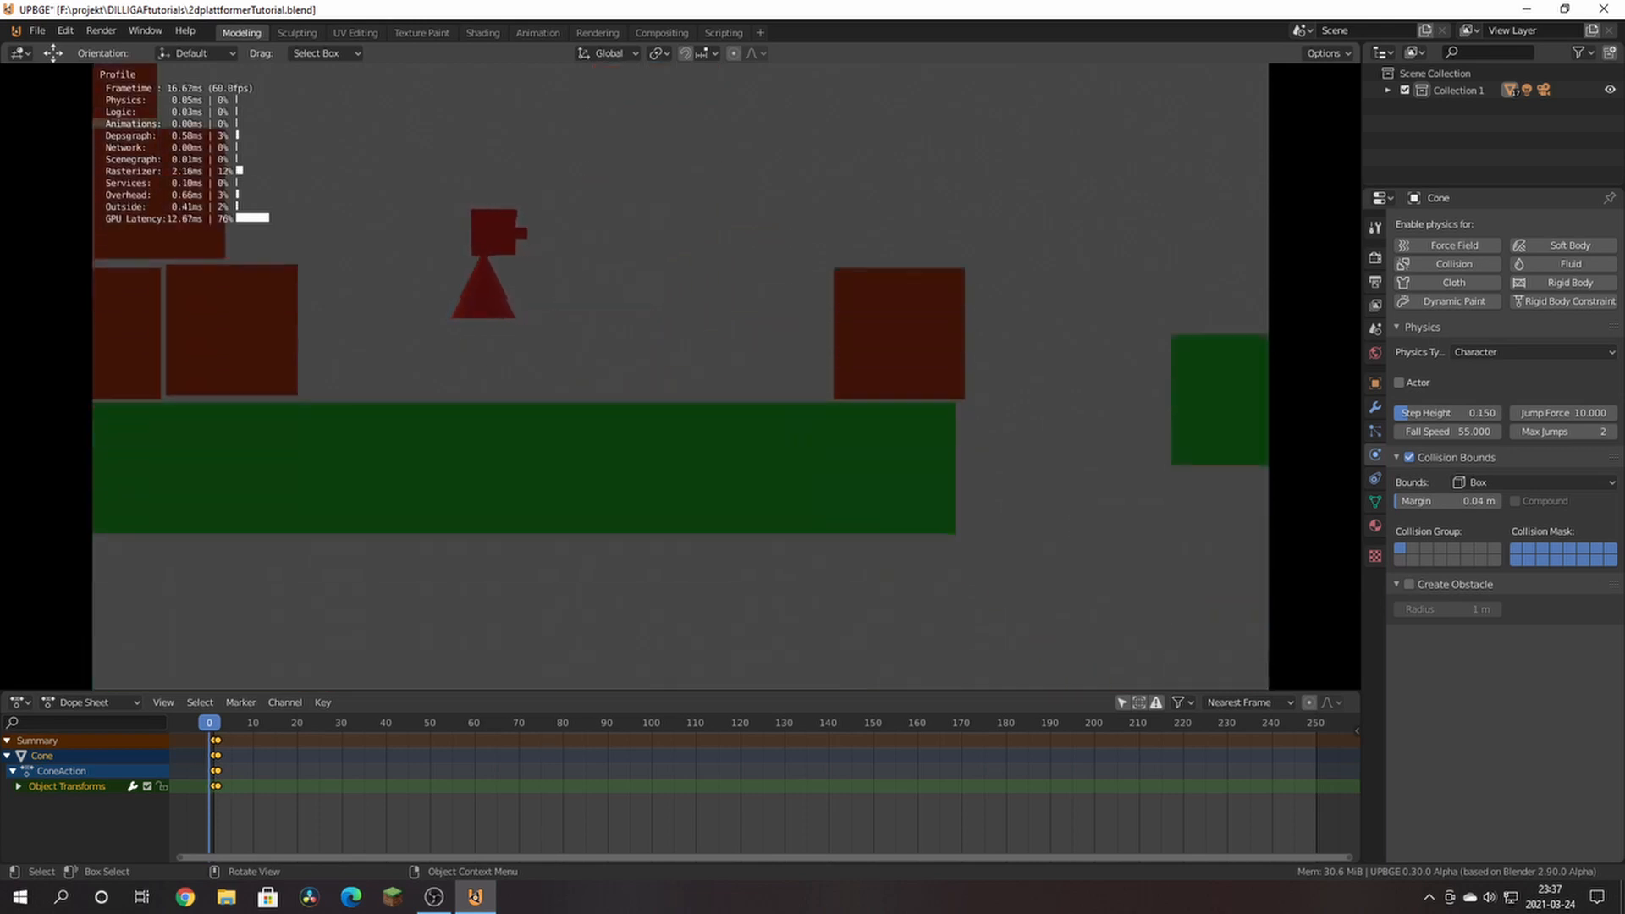
{"action": "key", "text": "Left"}
{"action": "key", "text": "space"}
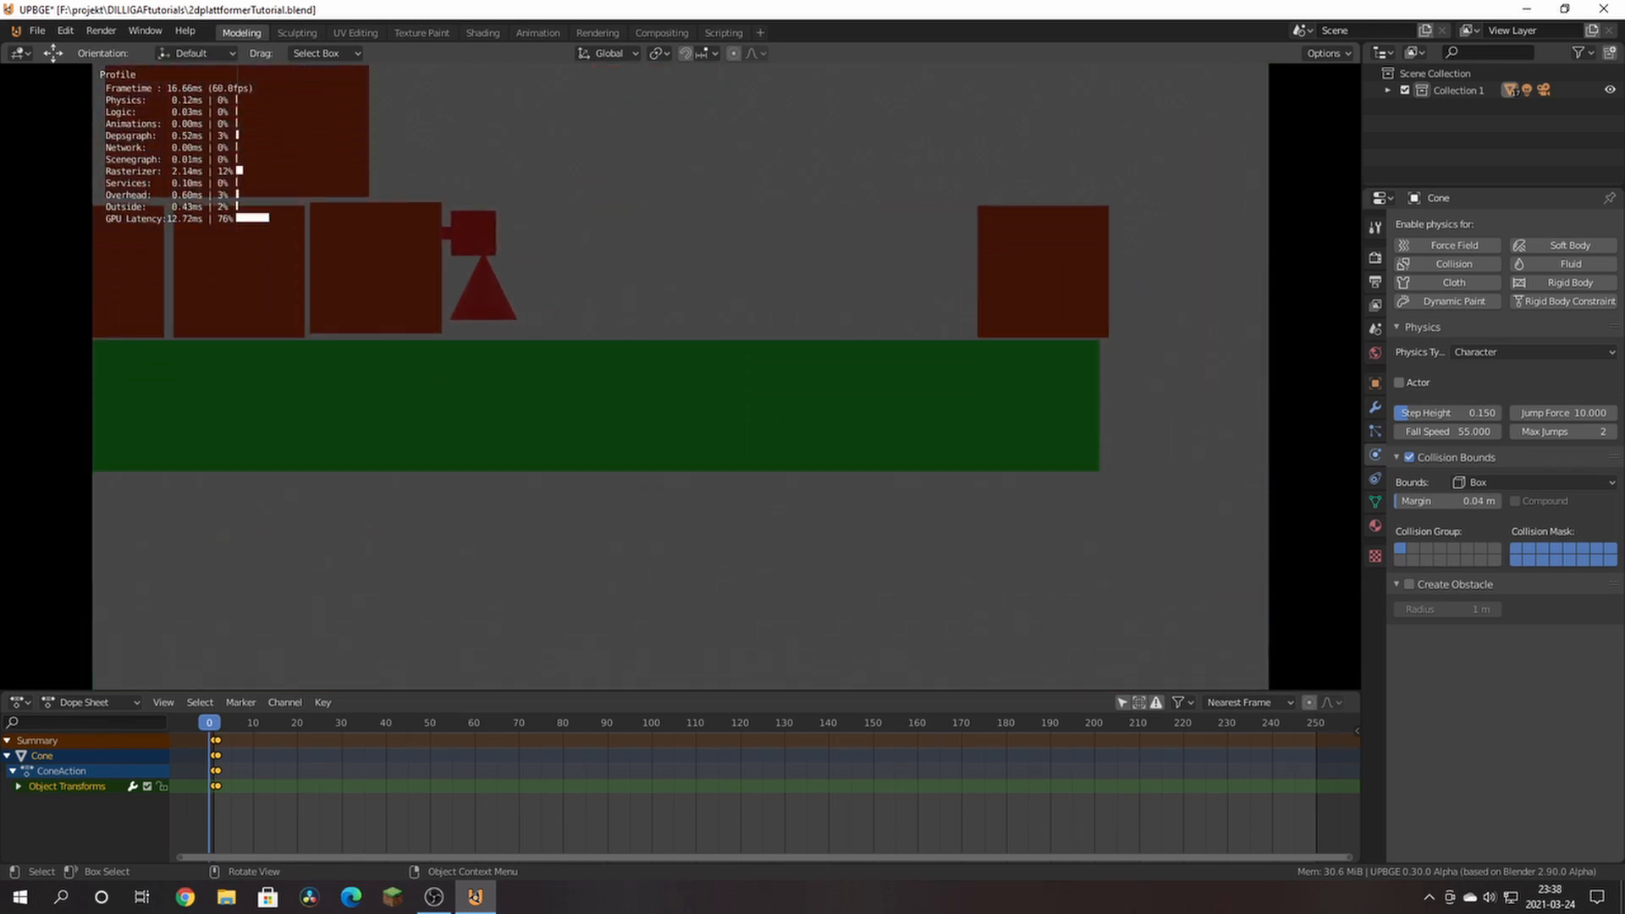
{"action": "key", "text": "Escape"}
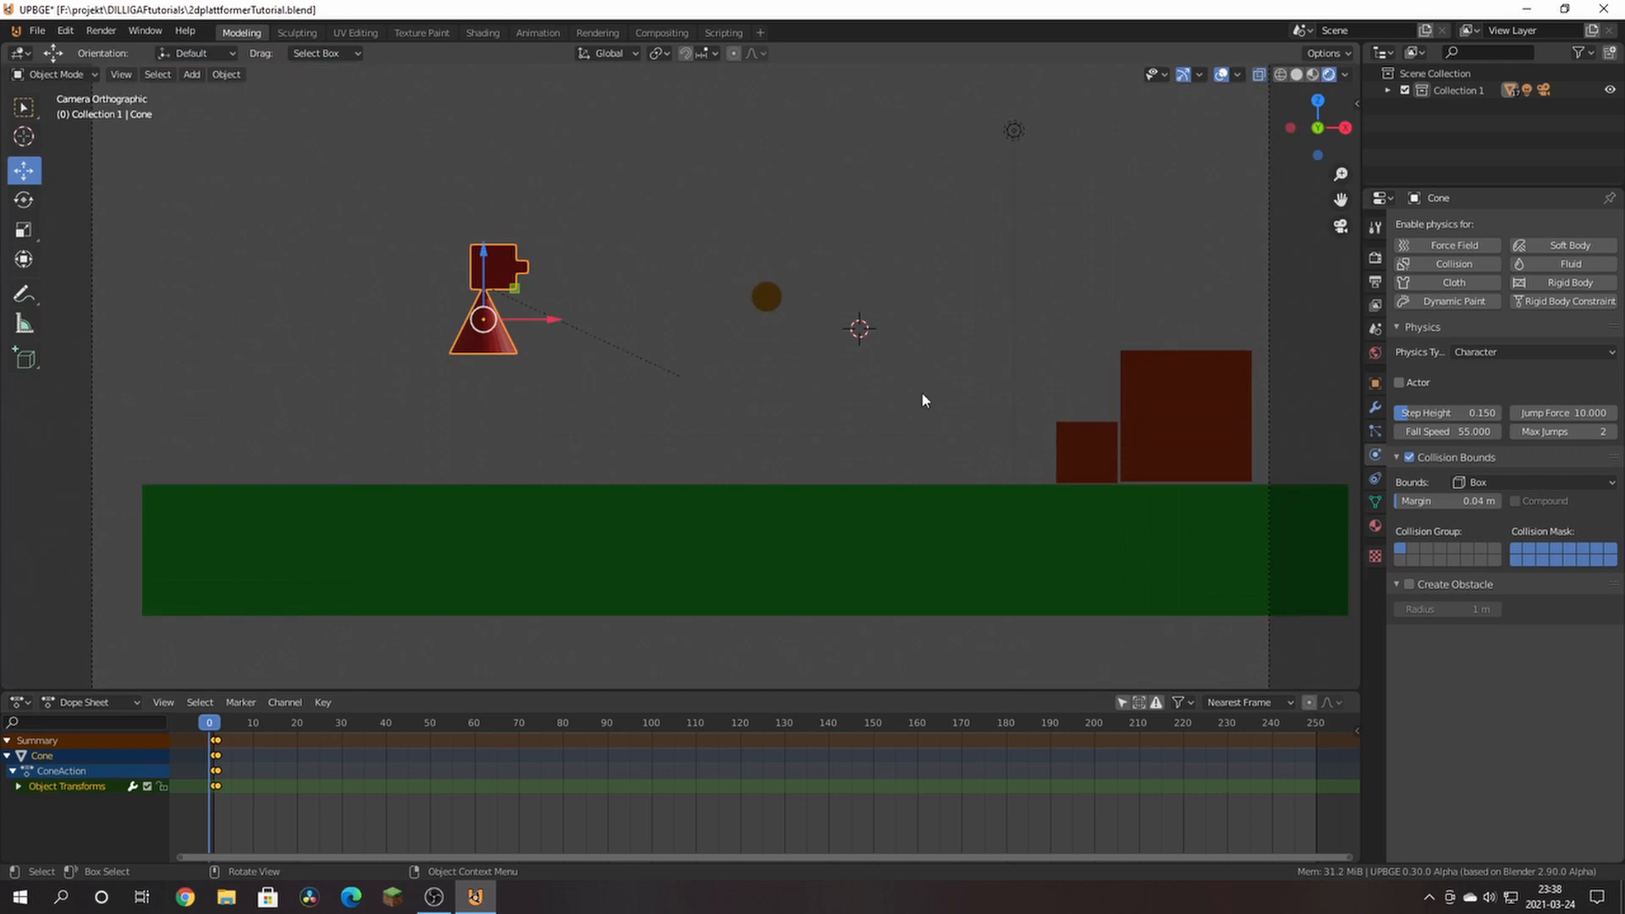
Step: Frame the Cone character and examine its shape from an angle and from below
{"action": "key", "text": "KP_Decimal"}
{"action": "key", "text": "KP_6"}
{"action": "key", "text": "KP_6"}
{"action": "key", "text": "KP_6"}
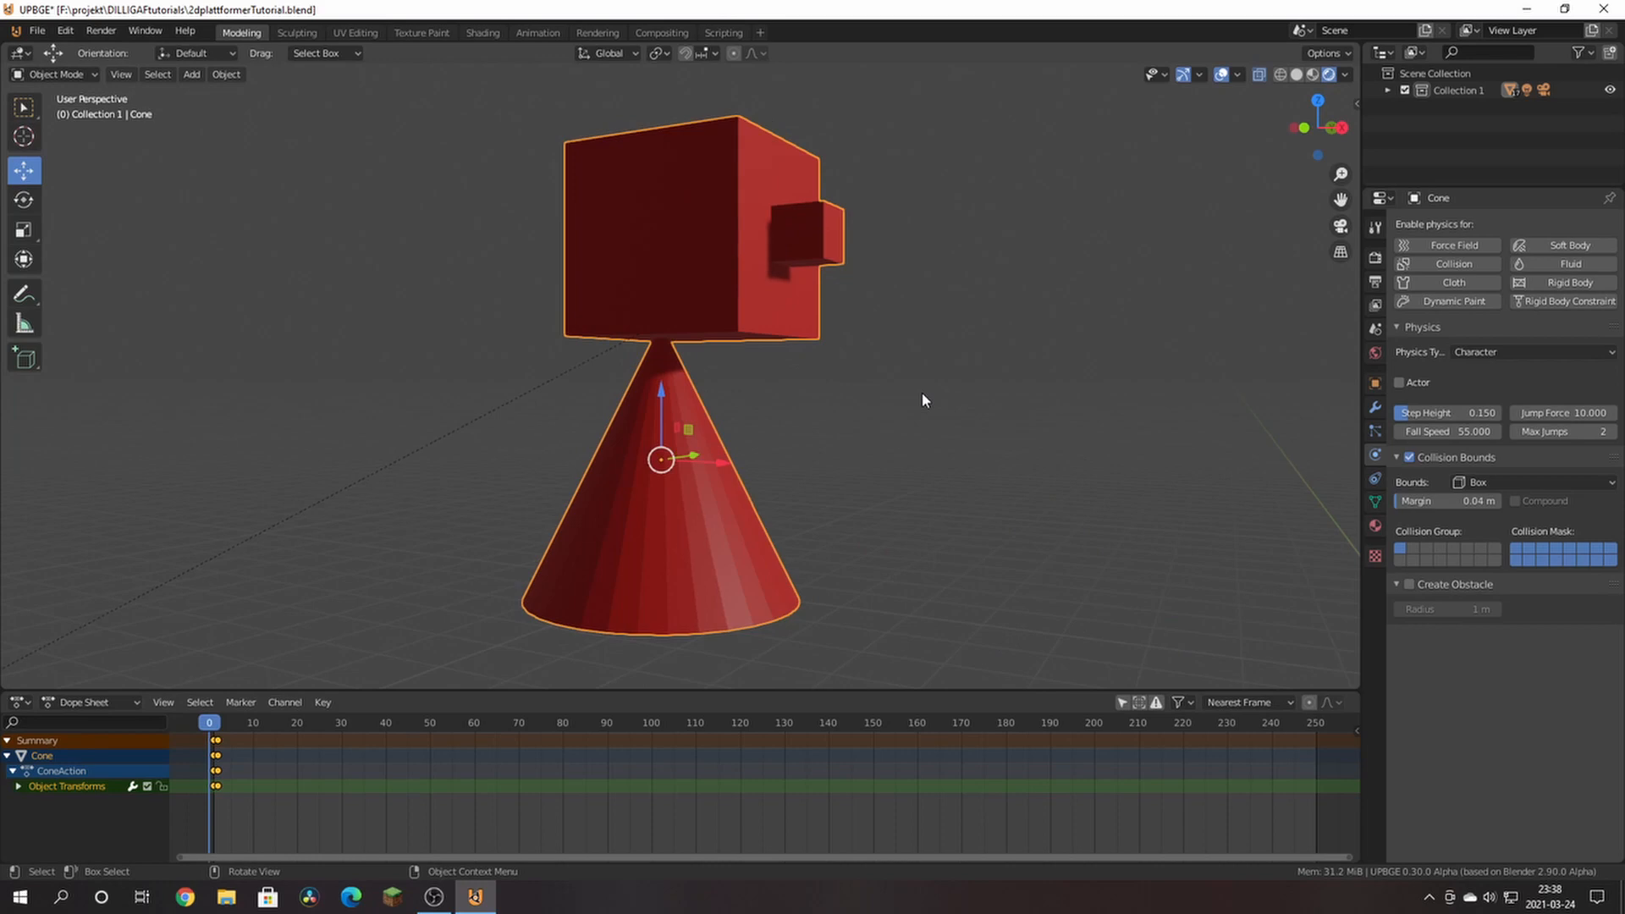
{"action": "key", "text": "KP_8"}
{"action": "key", "text": "KP_2"}
{"action": "key", "text": "KP_2"}
{"action": "key", "text": "KP_2"}
{"action": "scroll", "coordinate": [923, 394], "scroll_direction": "down", "scroll_amount": 4}
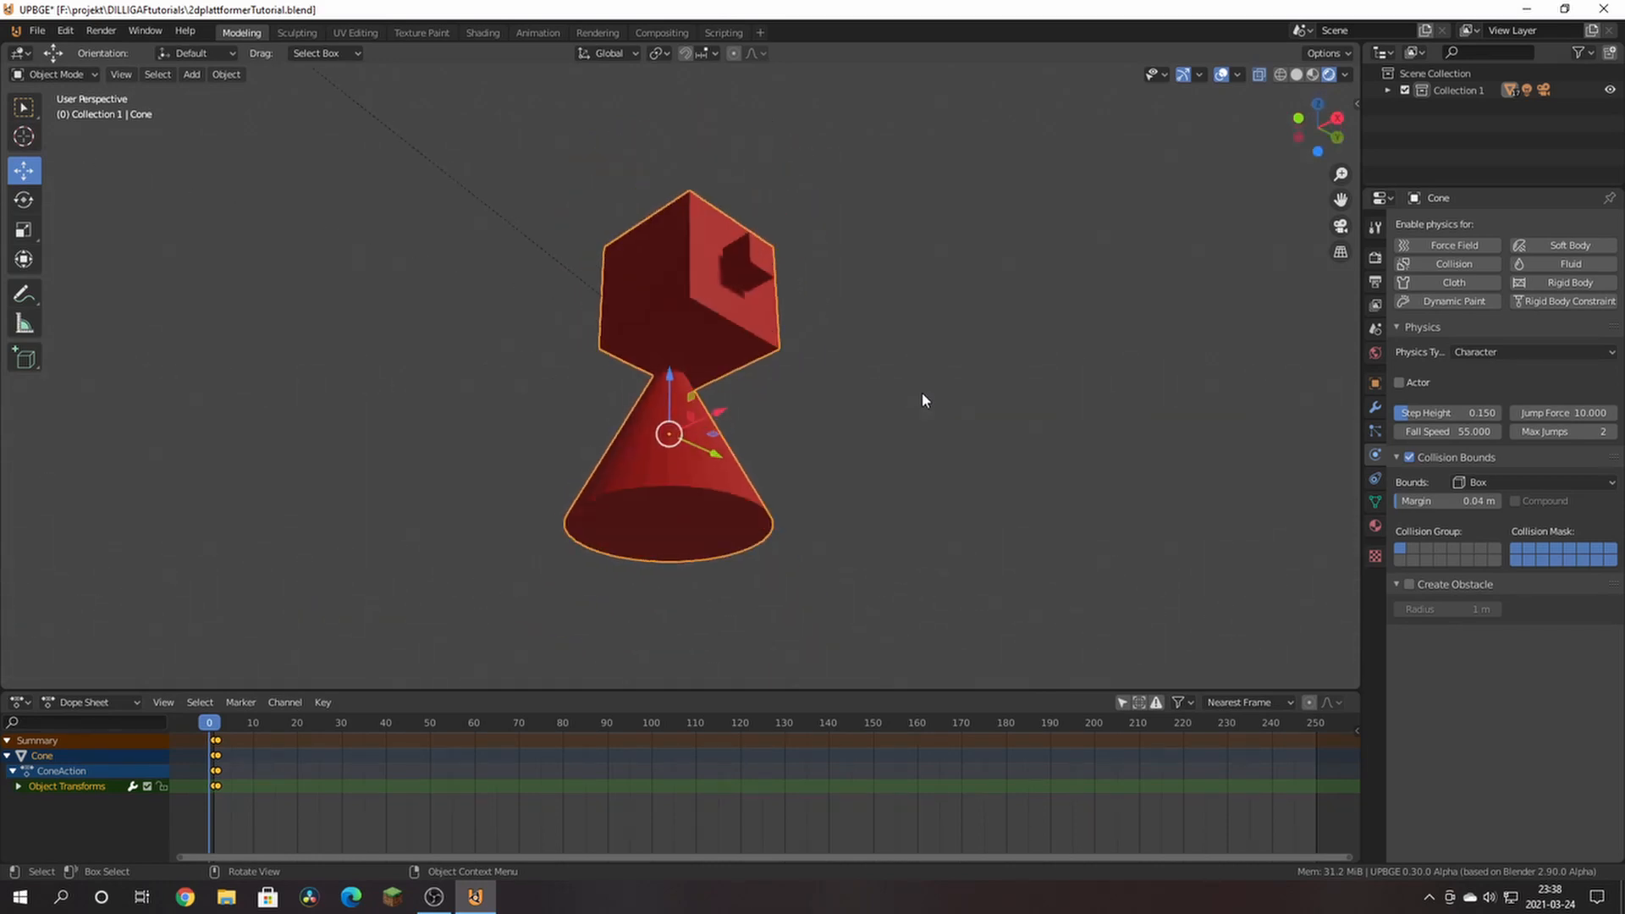
{"action": "key", "text": "KP_8"}
{"action": "key", "text": "KP_8"}
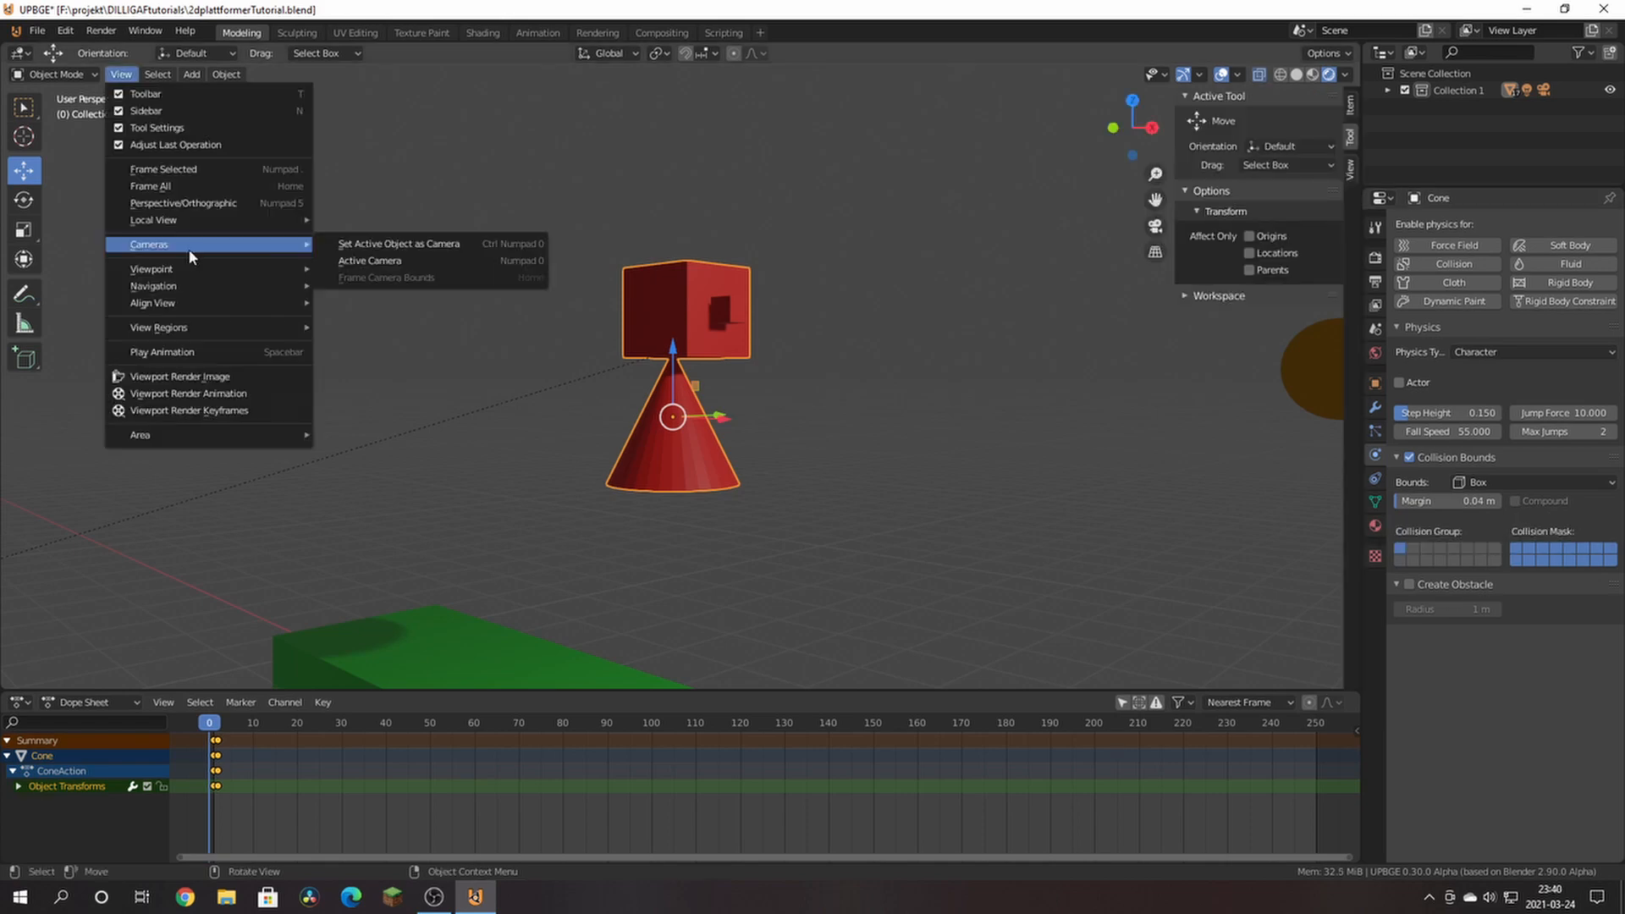
{"action": "mouse_move", "coordinate": [180, 278]}
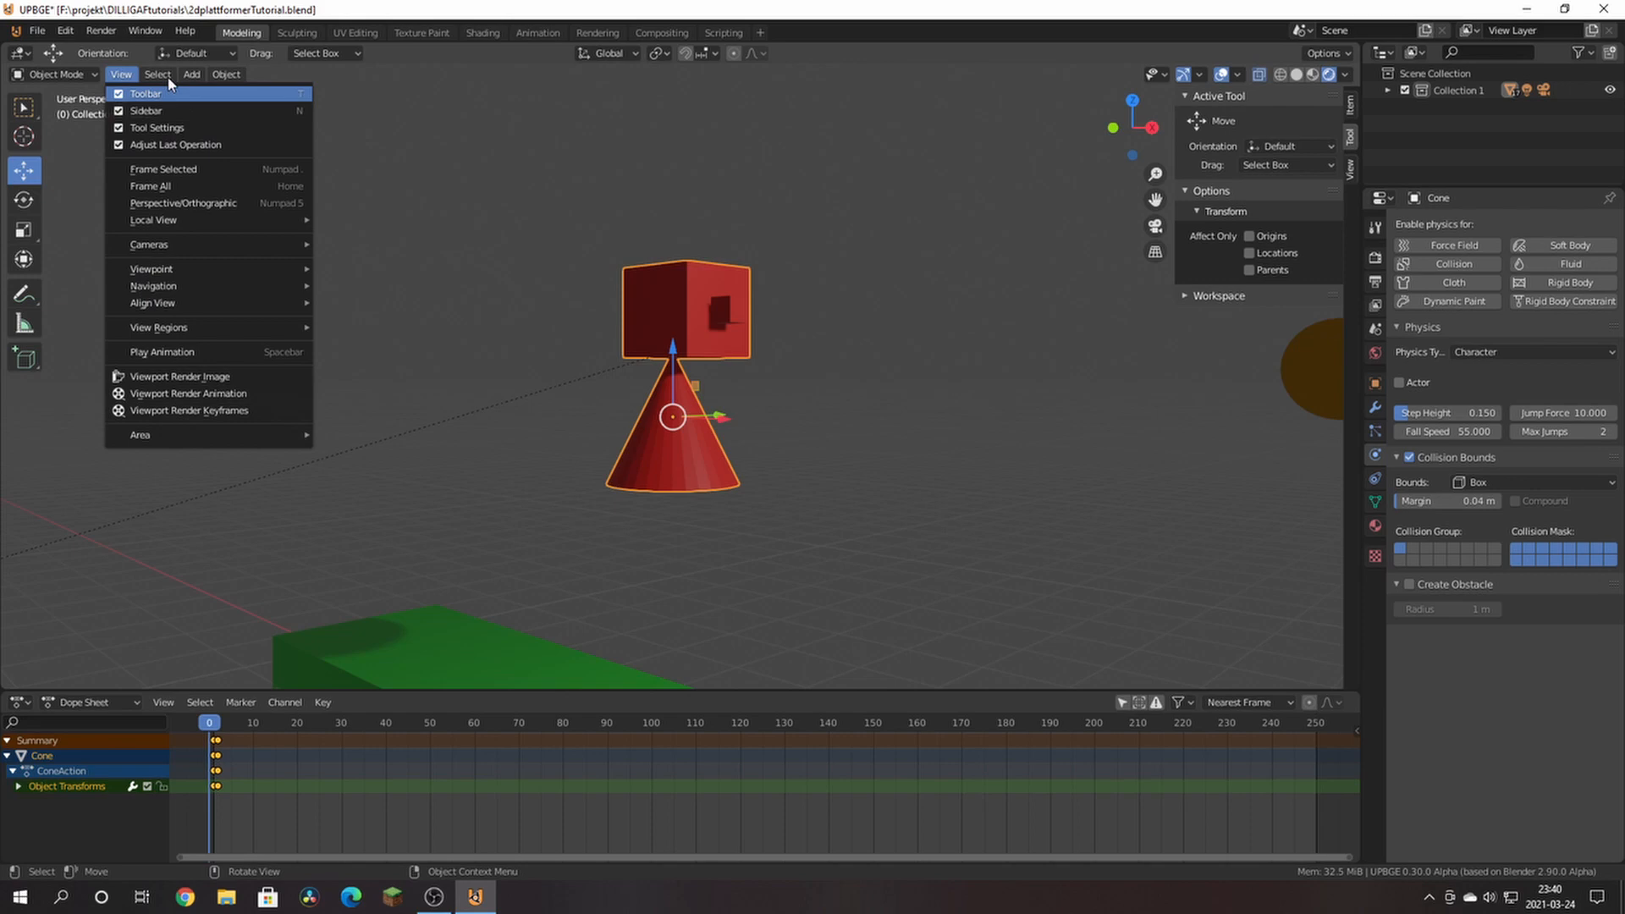
{"action": "left_click", "coordinate": [193, 76]}
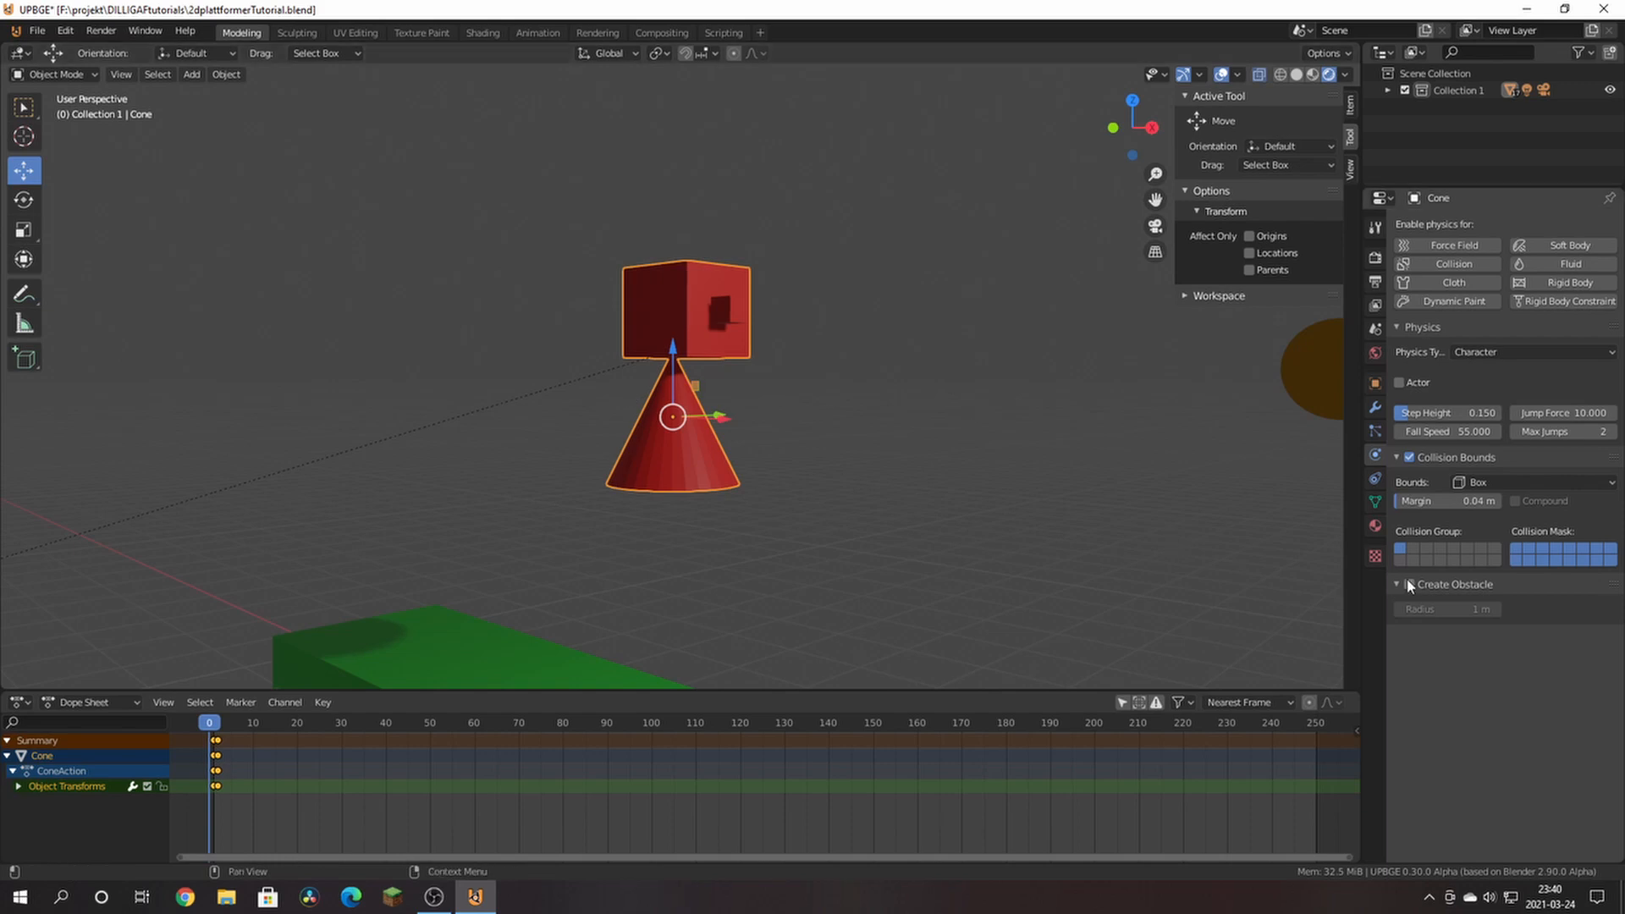
Step: Set the Cone character's collision bounds shape to Convex Hull
{"action": "left_click", "coordinate": [1497, 483]}
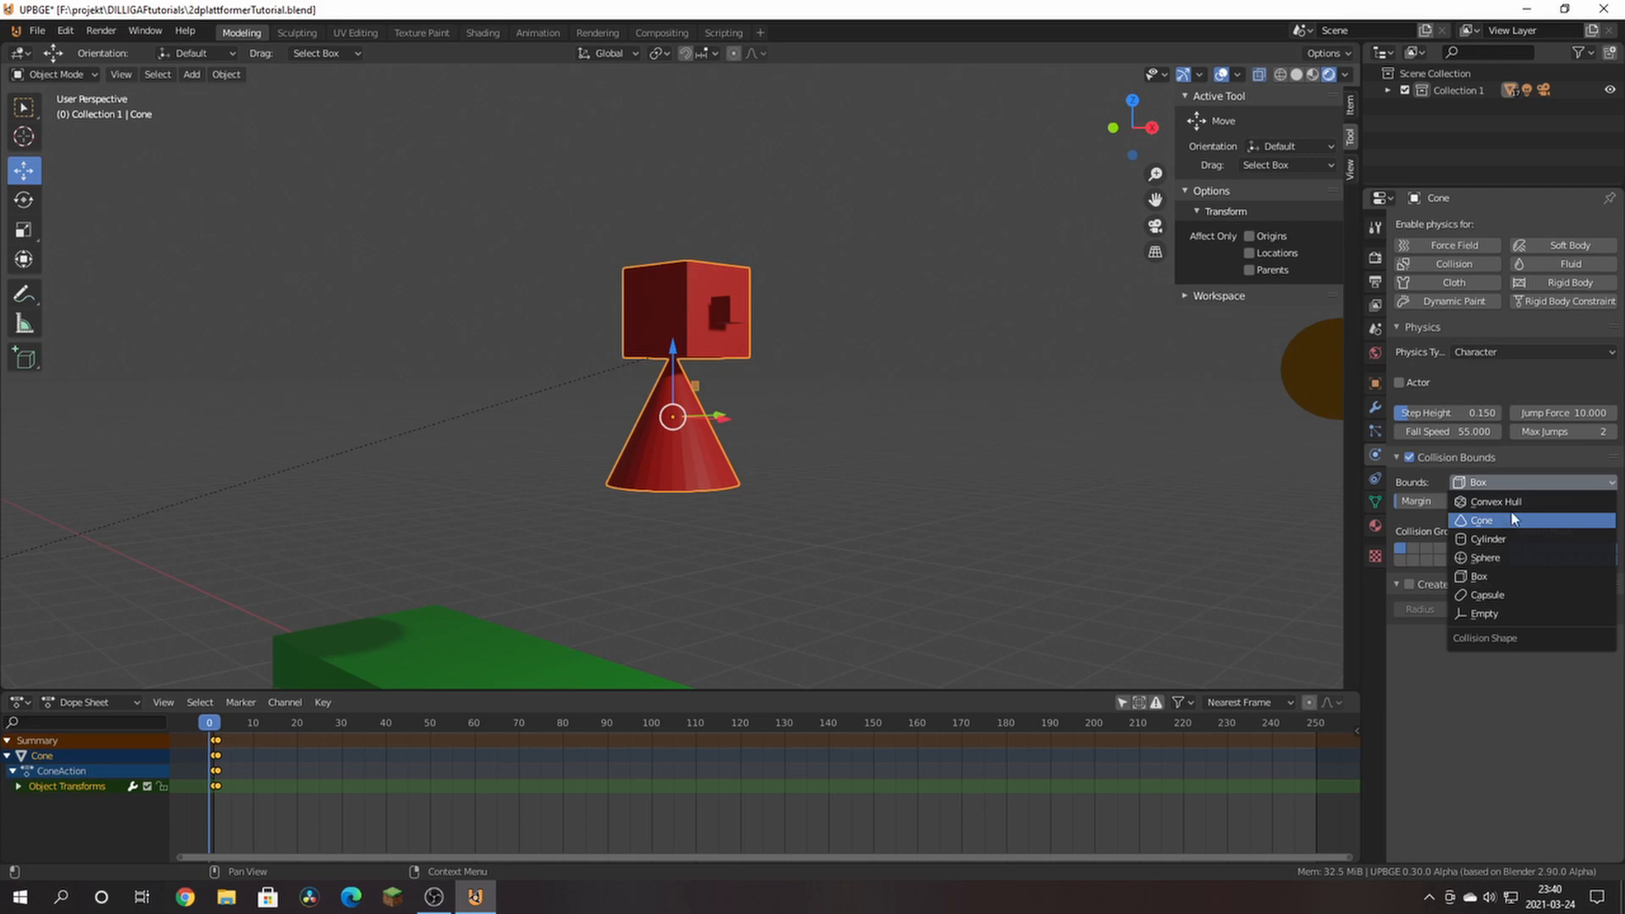
{"action": "left_click", "coordinate": [1513, 497]}
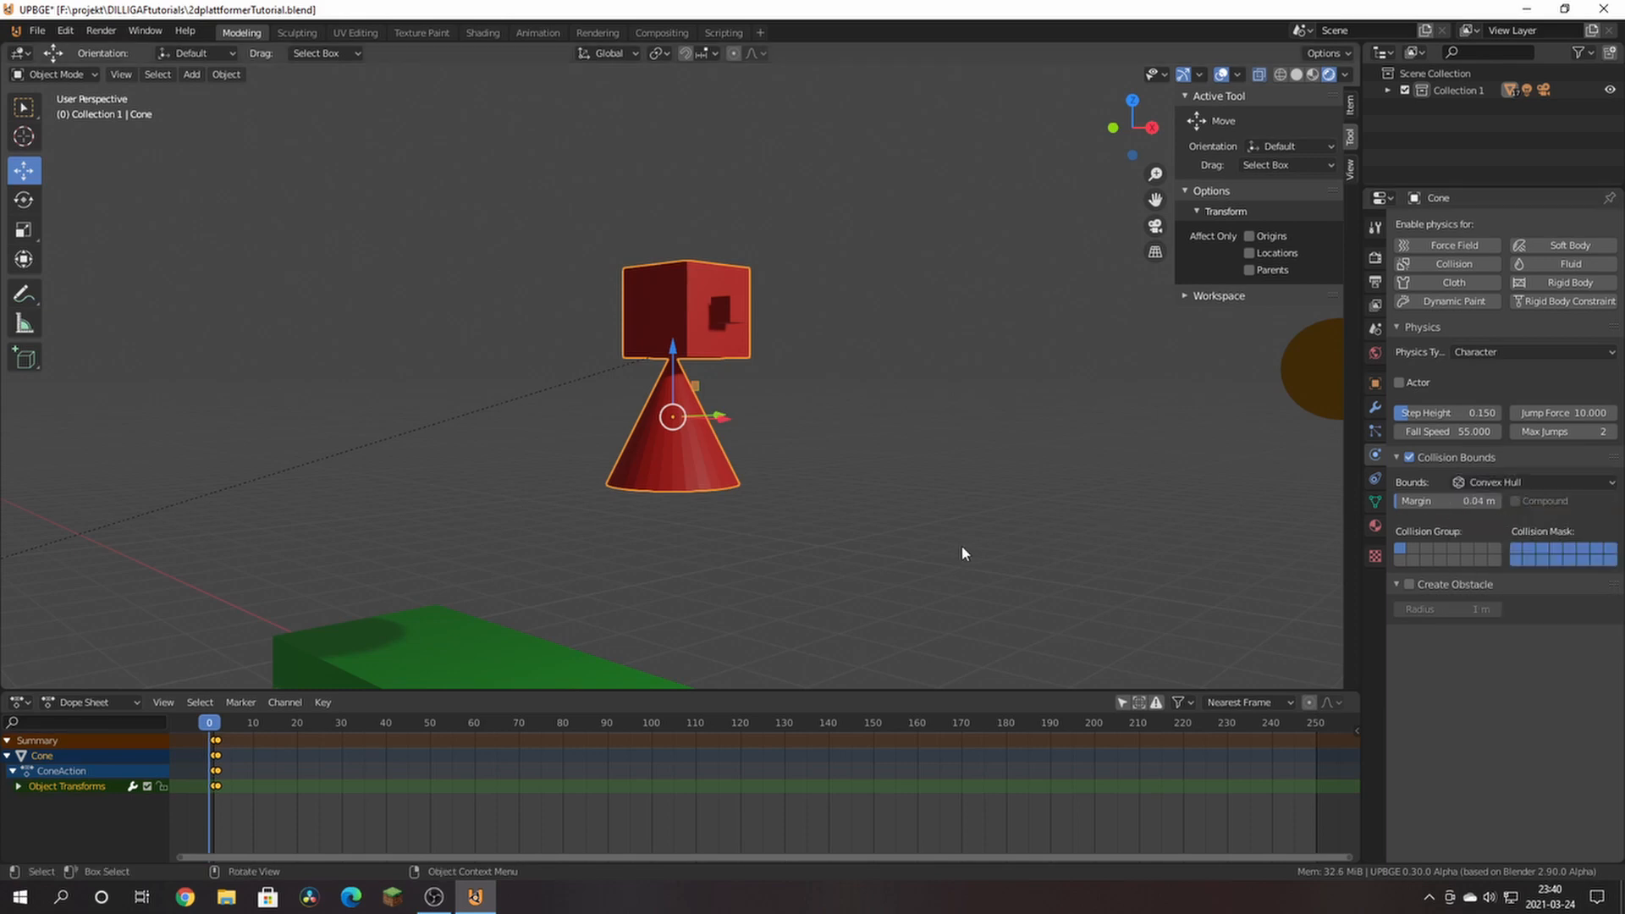
Step: Run the game from the camera view and jump the character toward the coin to test the Convex Hull bounds, ending play when done
{"action": "key", "text": "KP_1"}
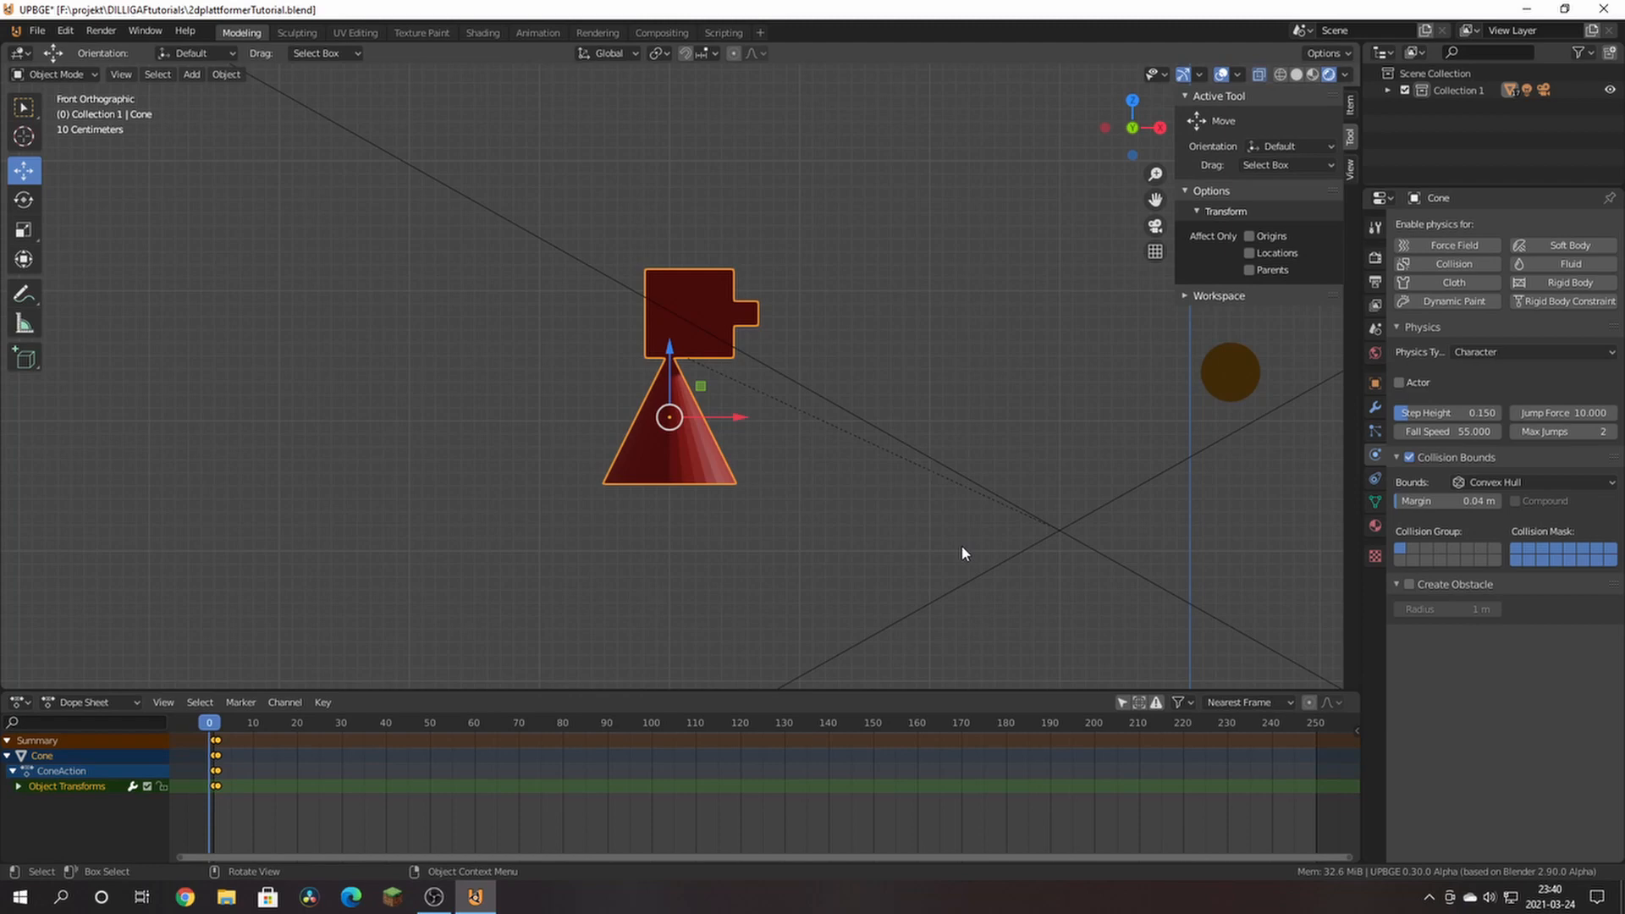
{"action": "key", "text": "KP_0"}
{"action": "key", "text": "p"}
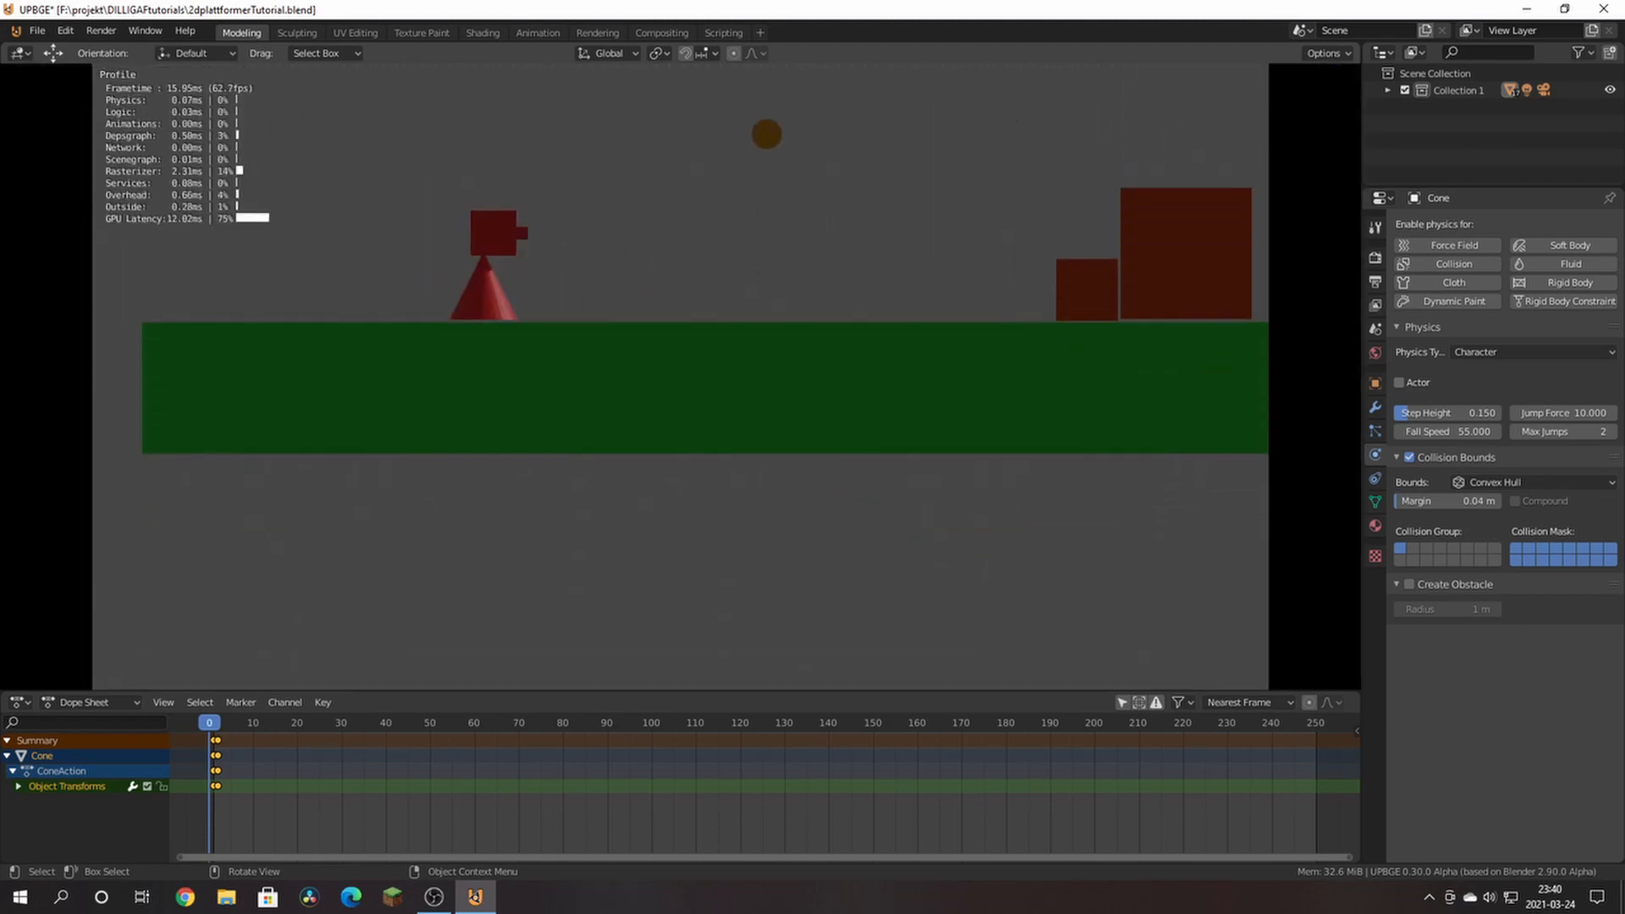
{"action": "key", "text": "Right"}
{"action": "key", "text": "space"}
{"action": "key", "text": "Left"}
{"action": "key", "text": "Right"}
{"action": "key", "text": "space"}
{"action": "key", "text": "Escape"}
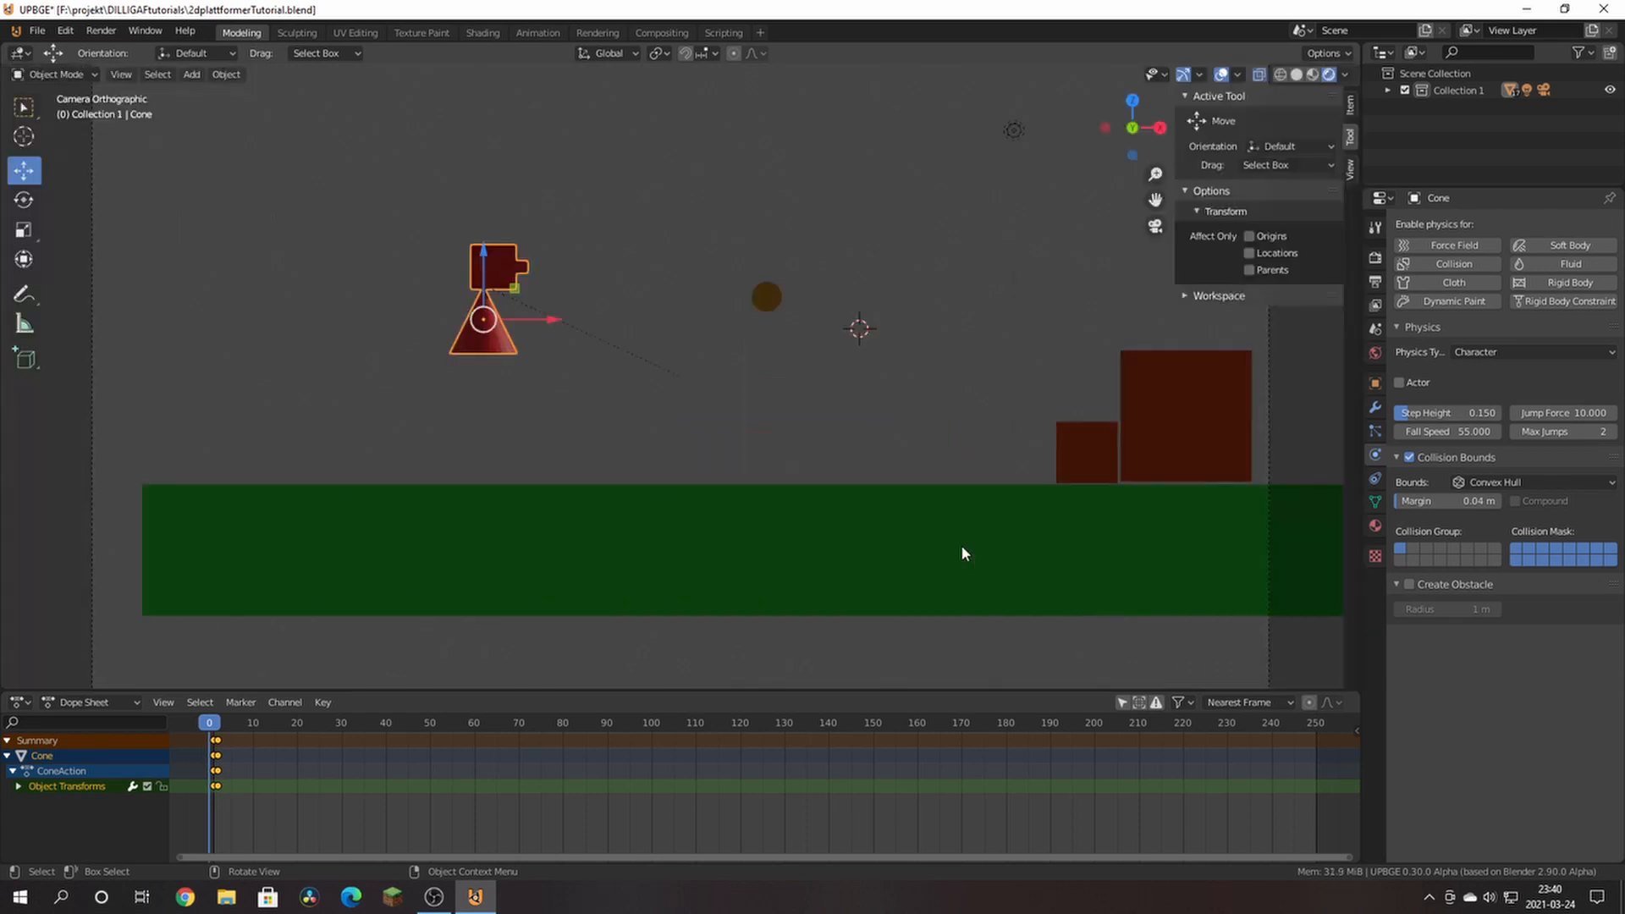
Step: Run the game again and move the character past the coin, over the blocks, across the gap and beyond the stacked blocks
{"action": "key", "text": "p"}
{"action": "key", "text": "Right"}
{"action": "key", "text": "space"}
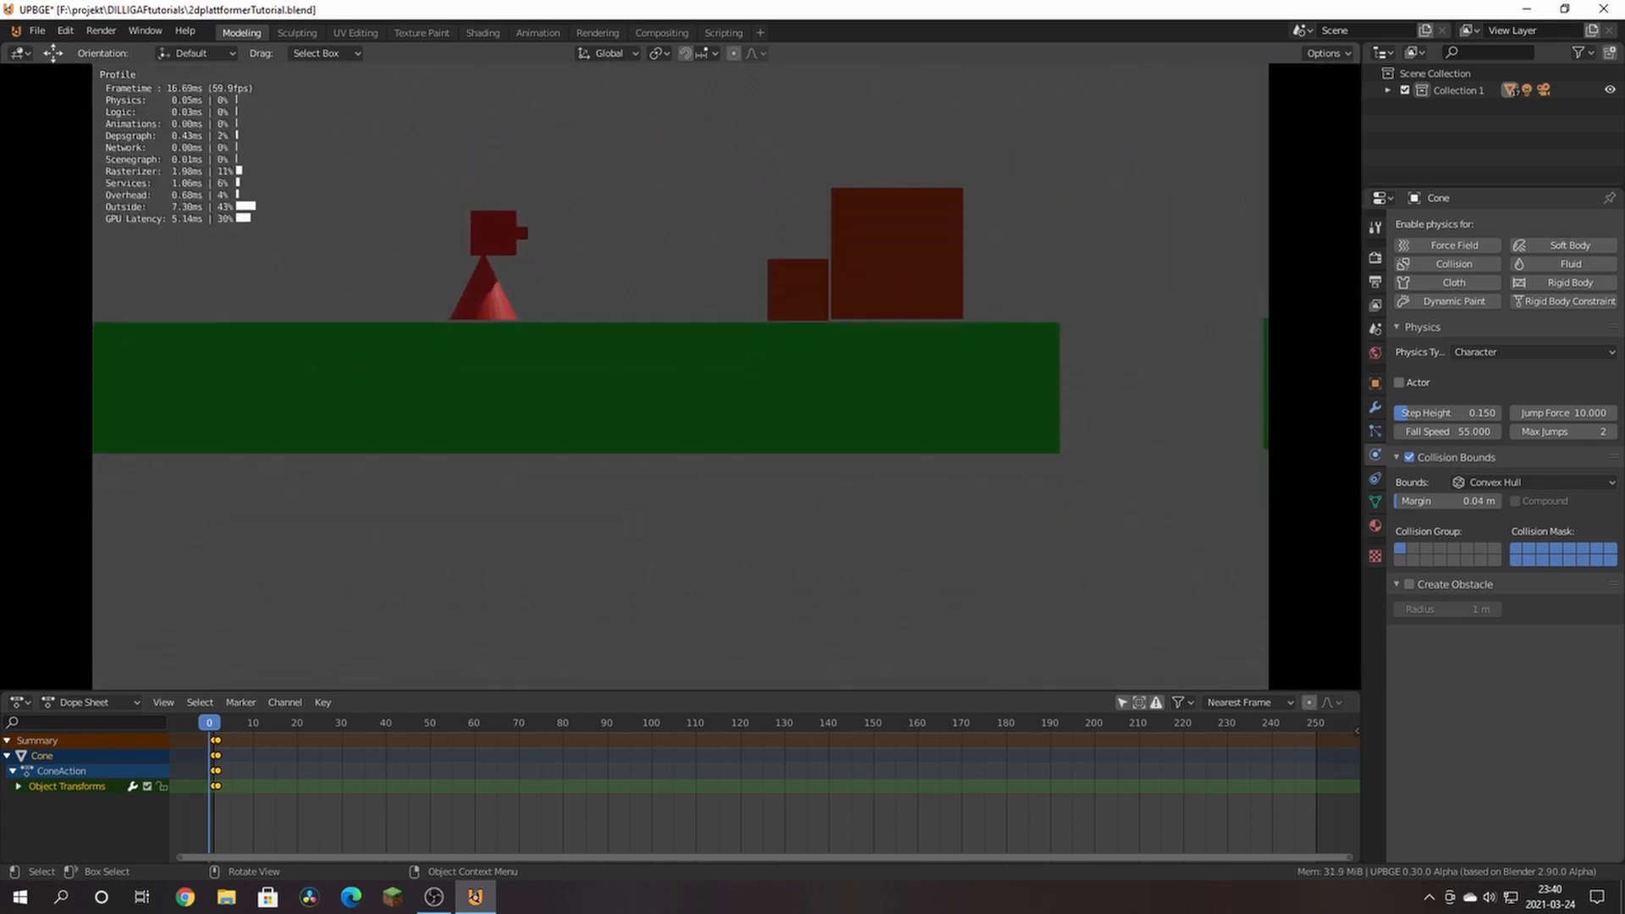
{"action": "key", "text": "Left"}
{"action": "key", "text": "space"}
{"action": "key", "text": "Right"}
{"action": "key", "text": "Right"}
{"action": "key", "text": "space"}
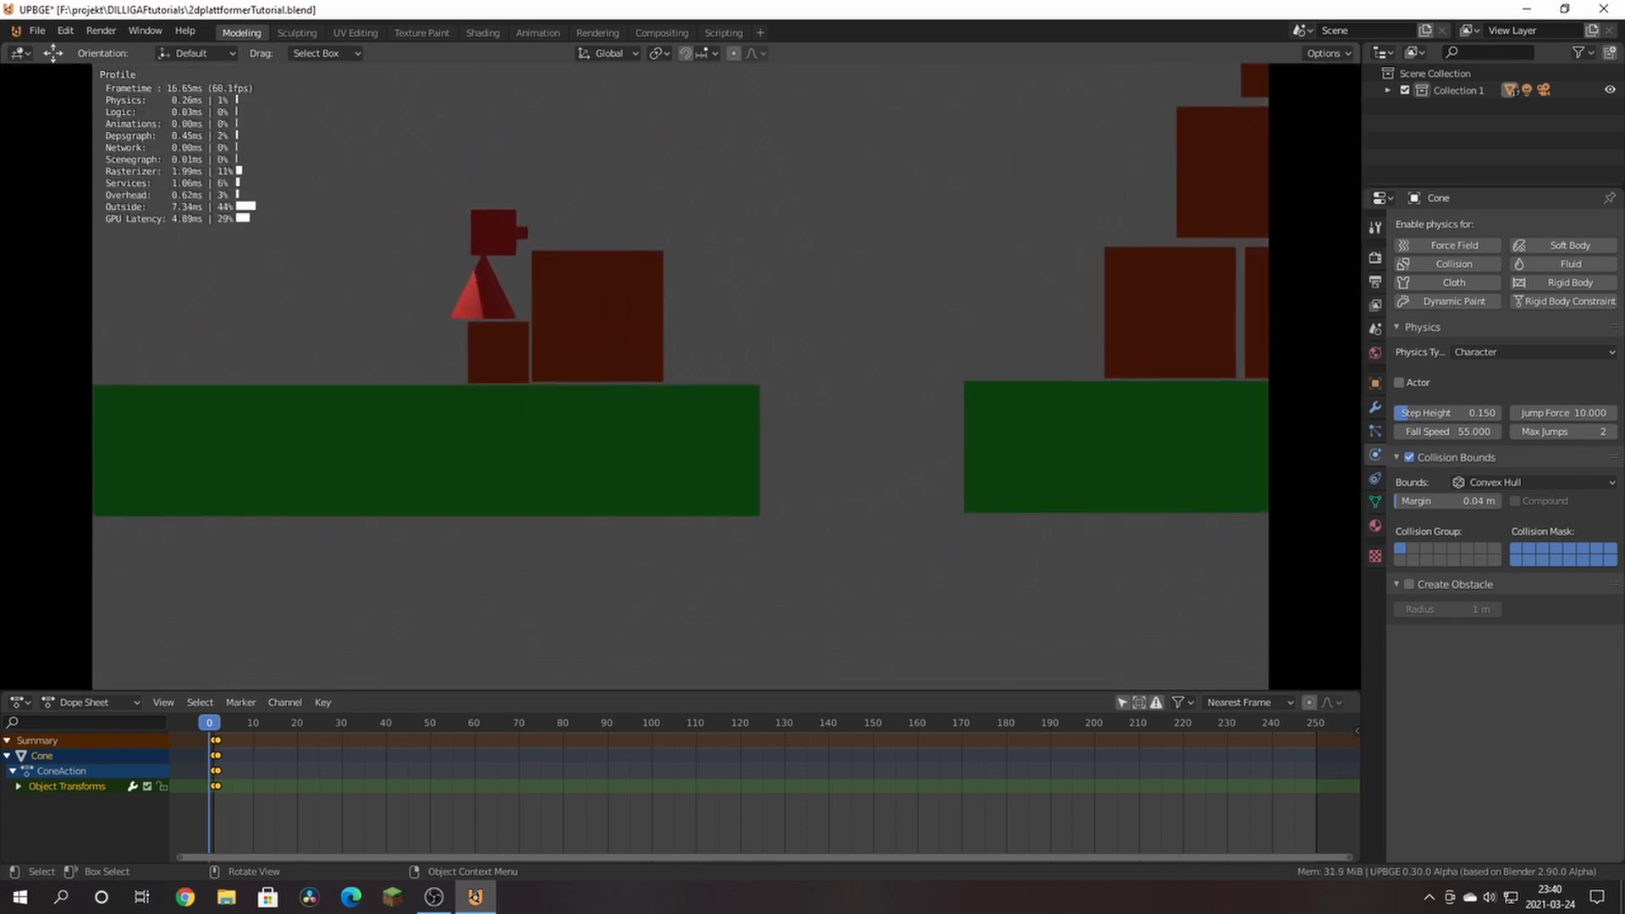
{"action": "key", "text": "space"}
{"action": "key", "text": "Right"}
{"action": "key", "text": "Right"}
{"action": "key", "text": "space"}
{"action": "key", "text": "Right"}
{"action": "key", "text": "space"}
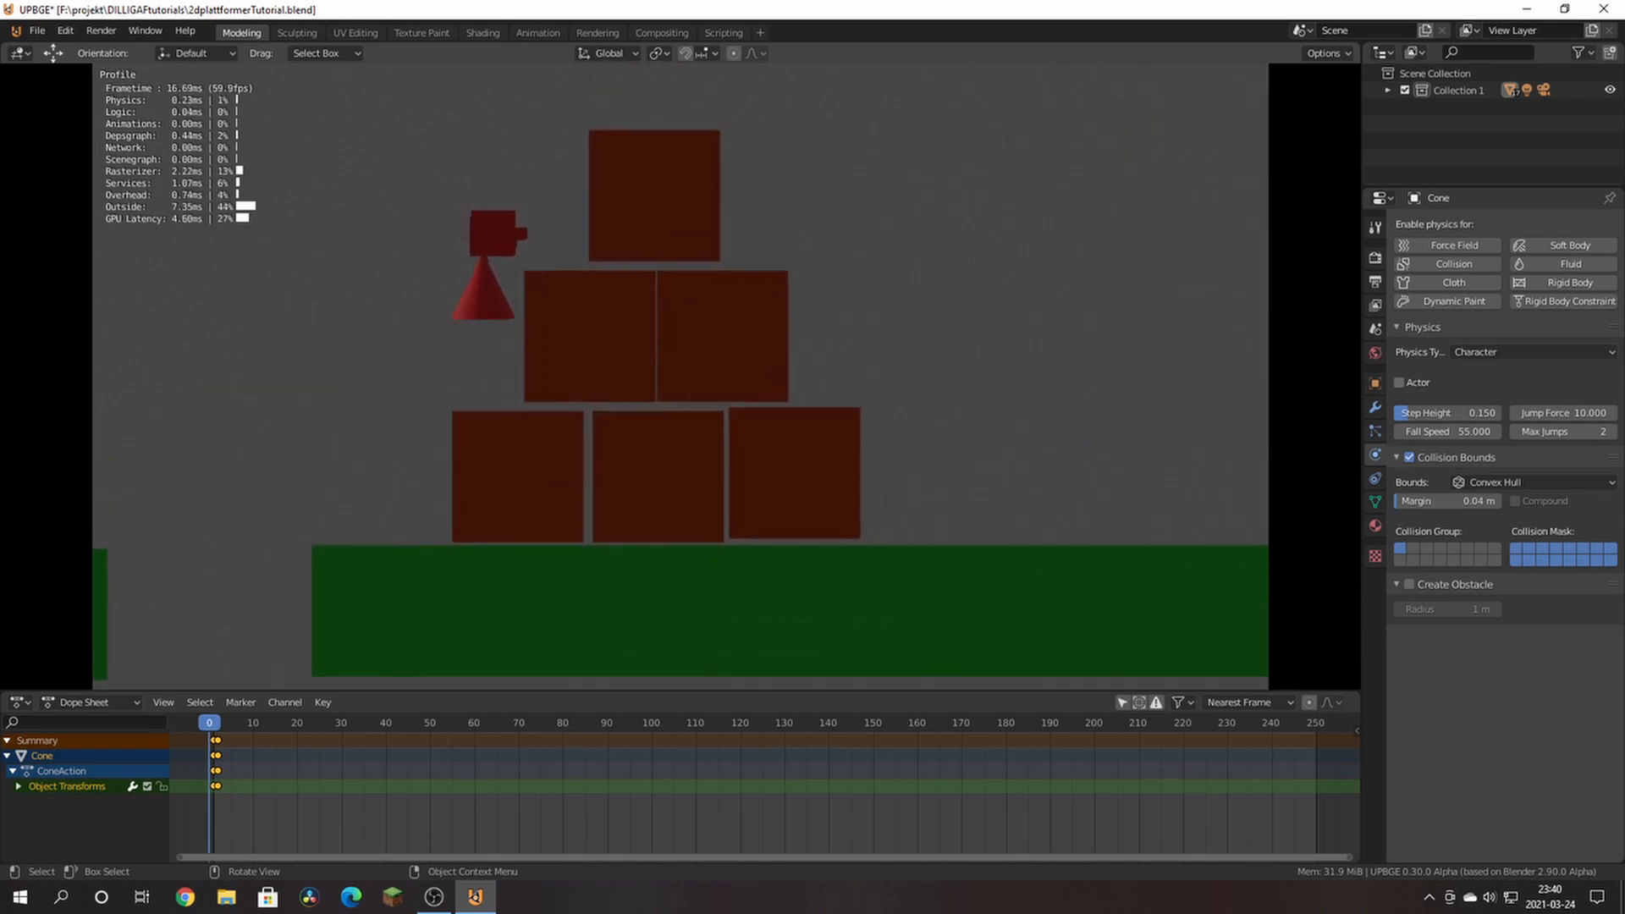
{"action": "key", "text": "Right"}
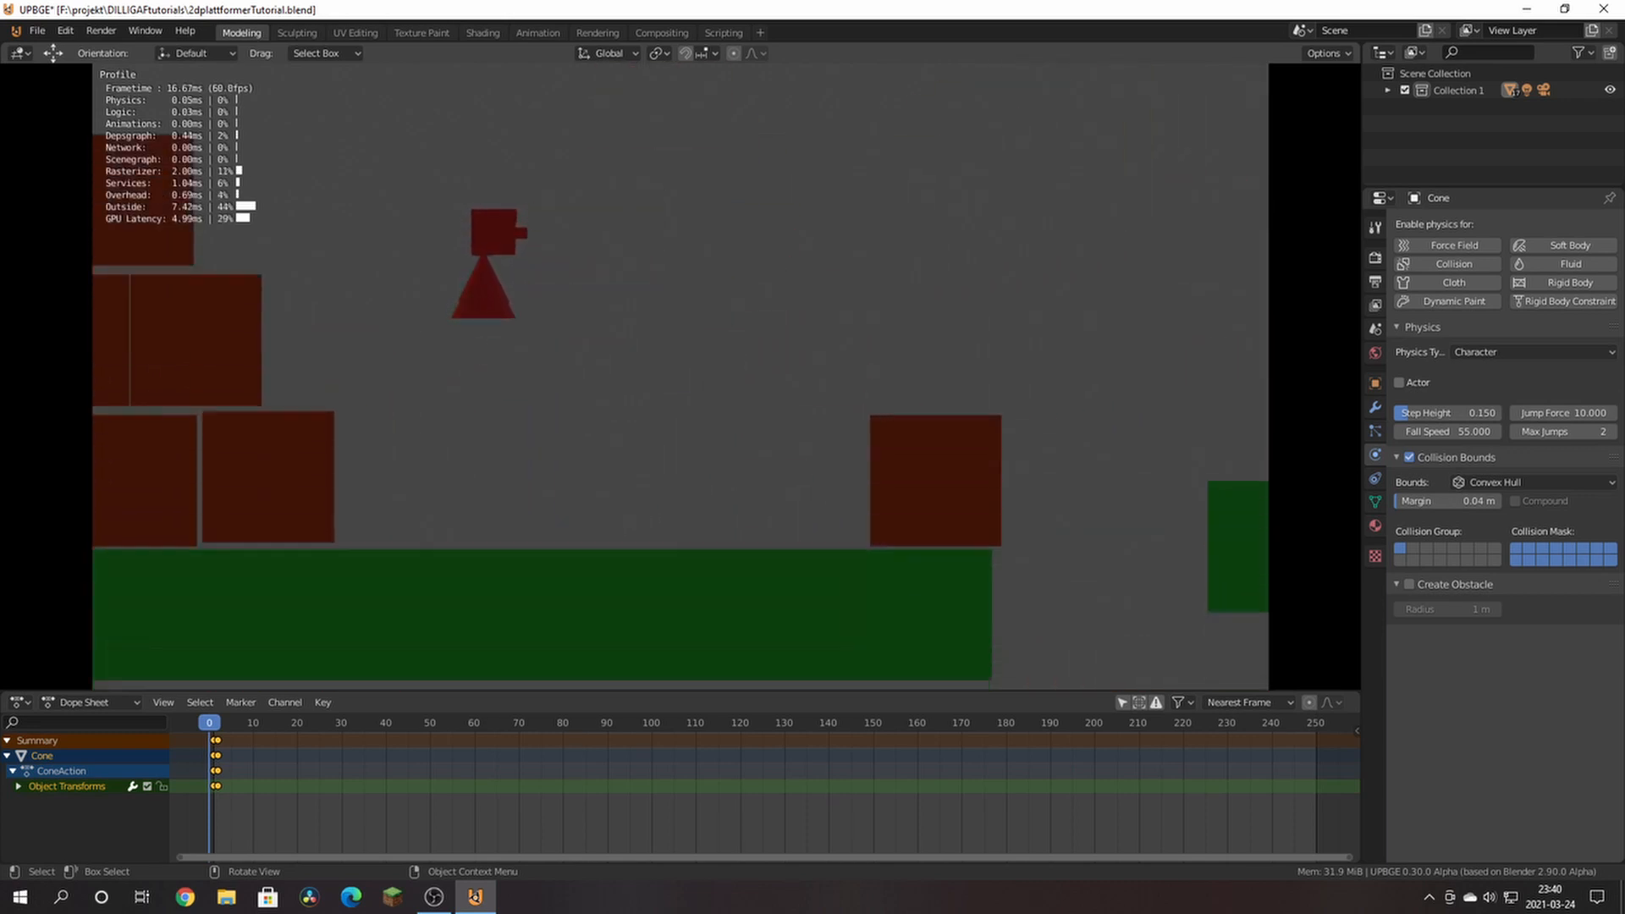
Step: Jump the character back over the stacked blocks and the gap to the starting platform, and end play
{"action": "key", "text": "Left"}
{"action": "key", "text": "space"}
{"action": "key", "text": "Left"}
{"action": "key", "text": "space"}
{"action": "key", "text": "space"}
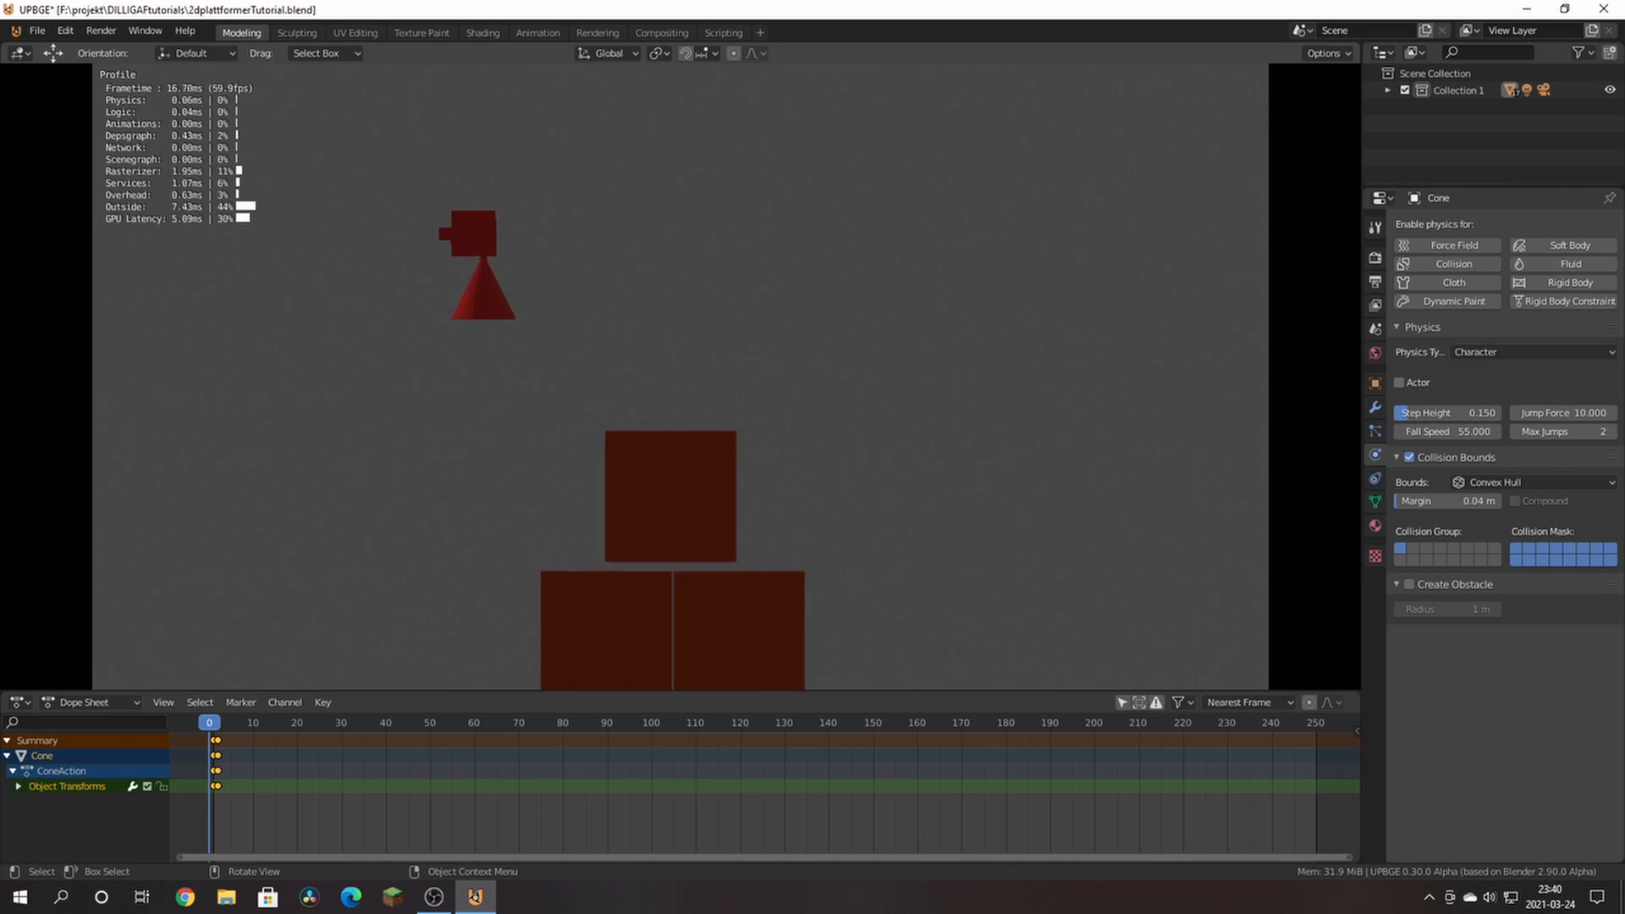
{"action": "key", "text": "Left"}
{"action": "key", "text": "space"}
{"action": "key", "text": "Left"}
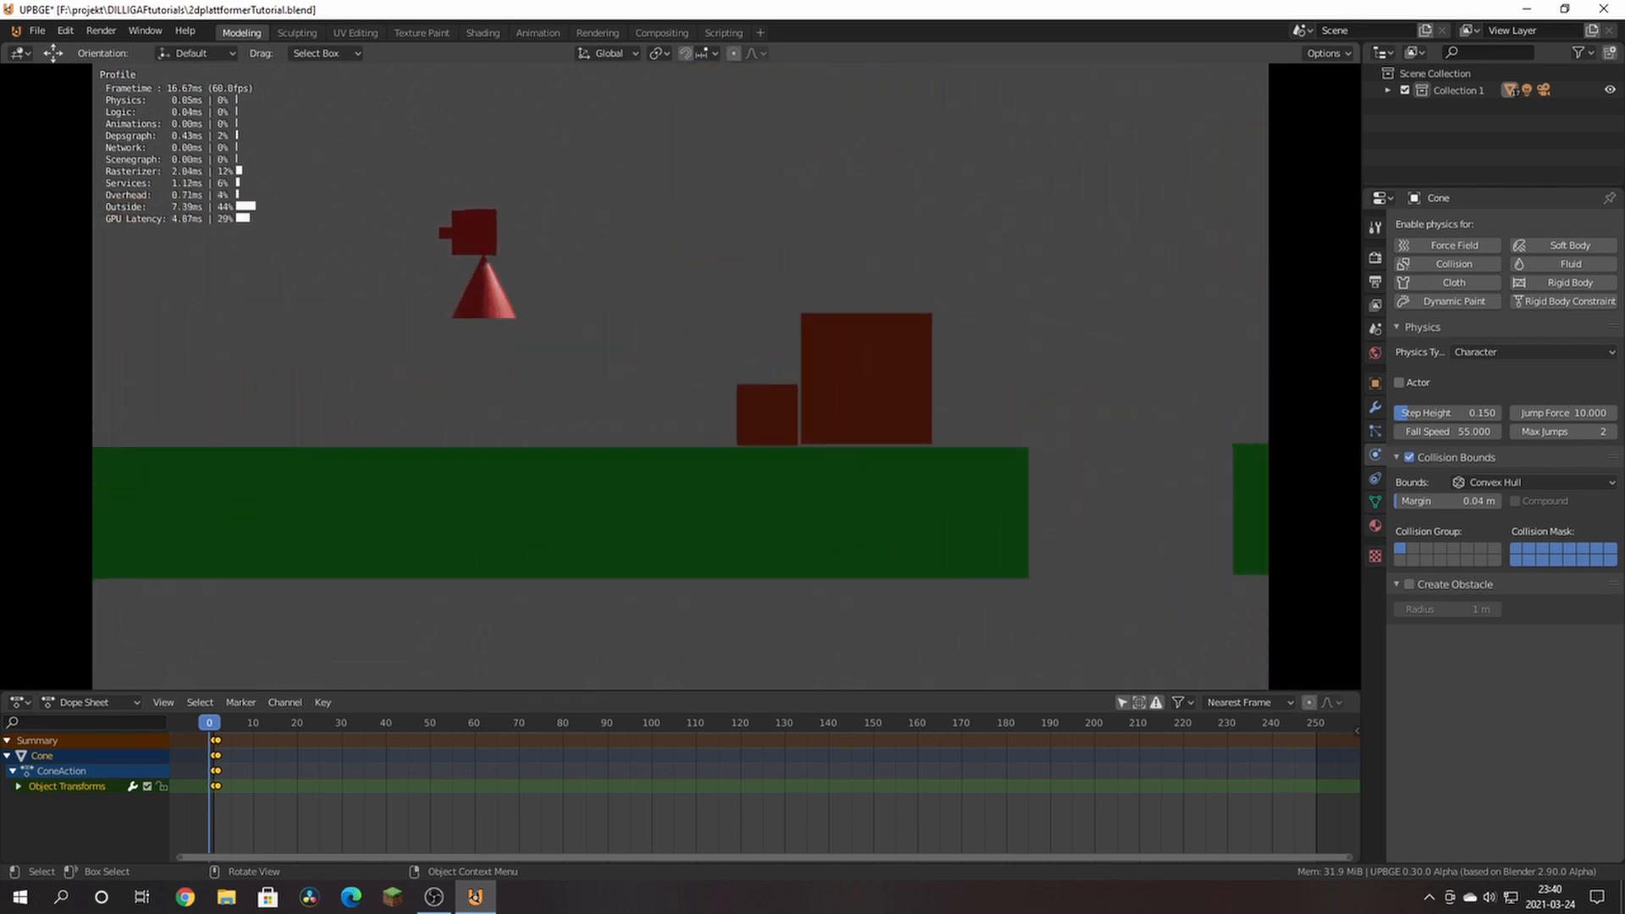
{"action": "key", "text": "Escape"}
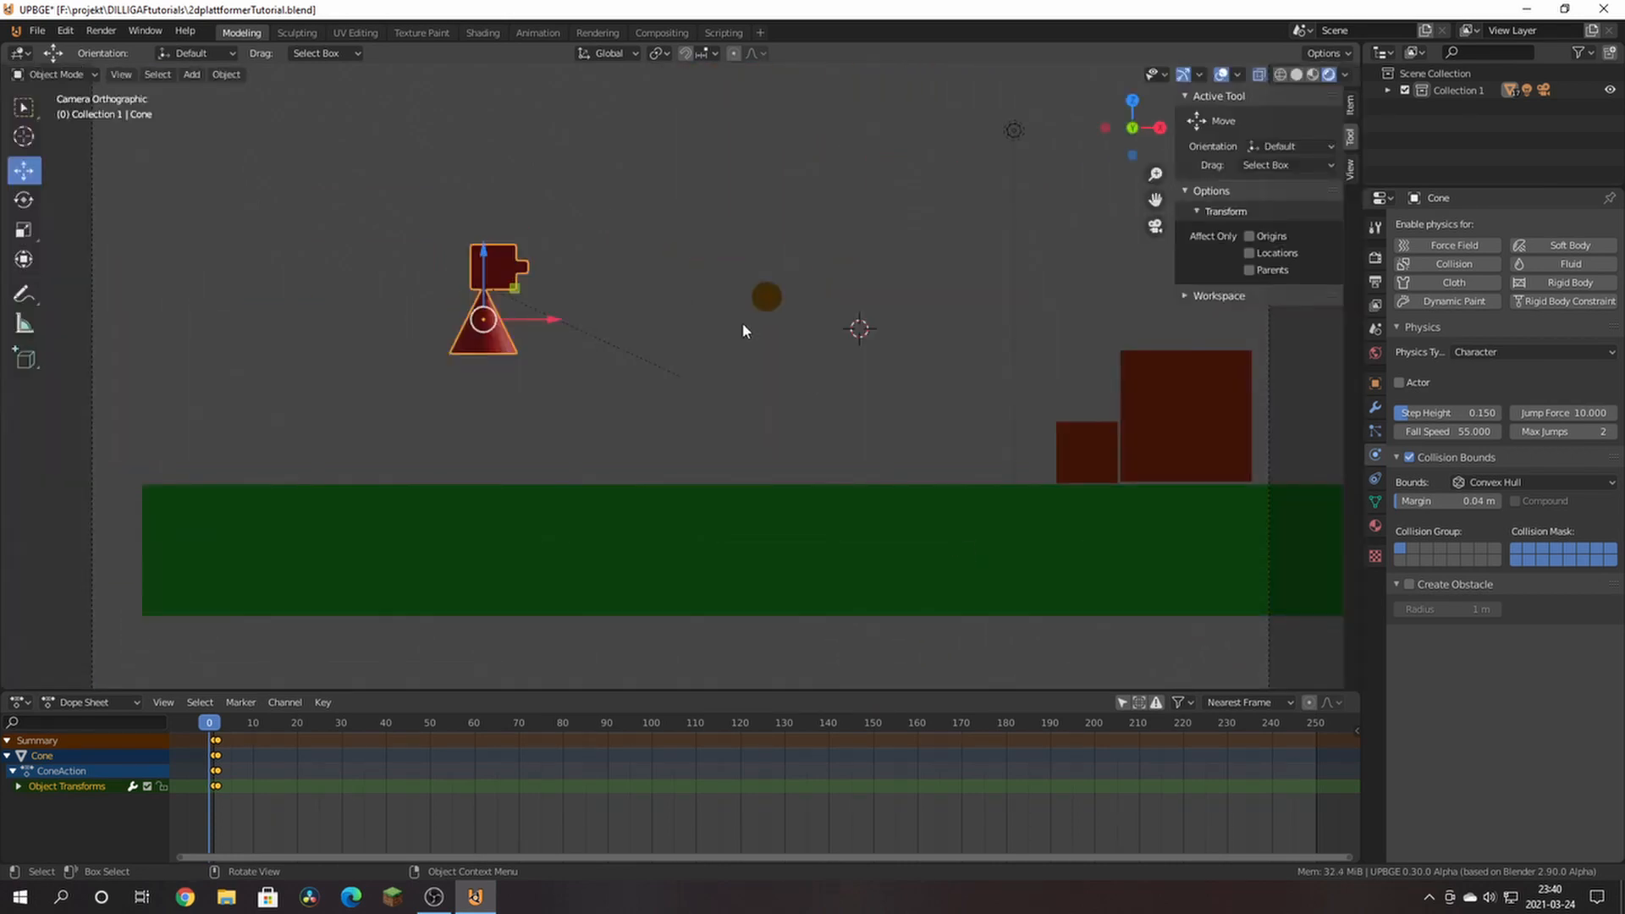
Step: Select the coin and add a Sound actuator to its game logic in the Scripting workspace
{"action": "left_click", "coordinate": [779, 286]}
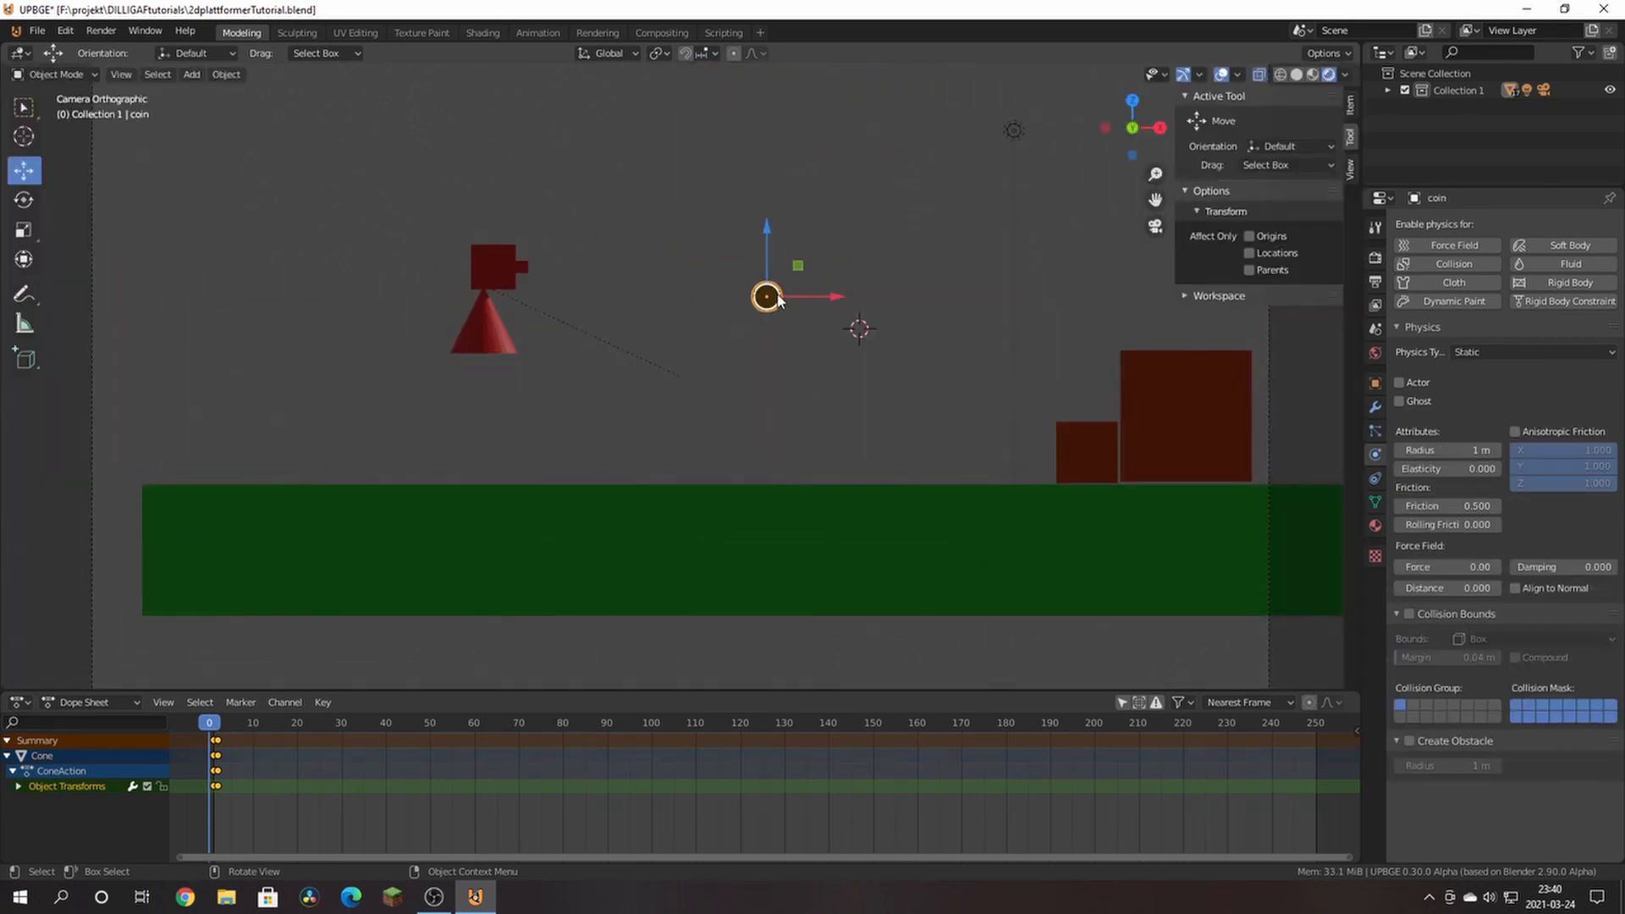
{"action": "left_click", "coordinate": [733, 34]}
{"action": "left_click", "coordinate": [1164, 90]}
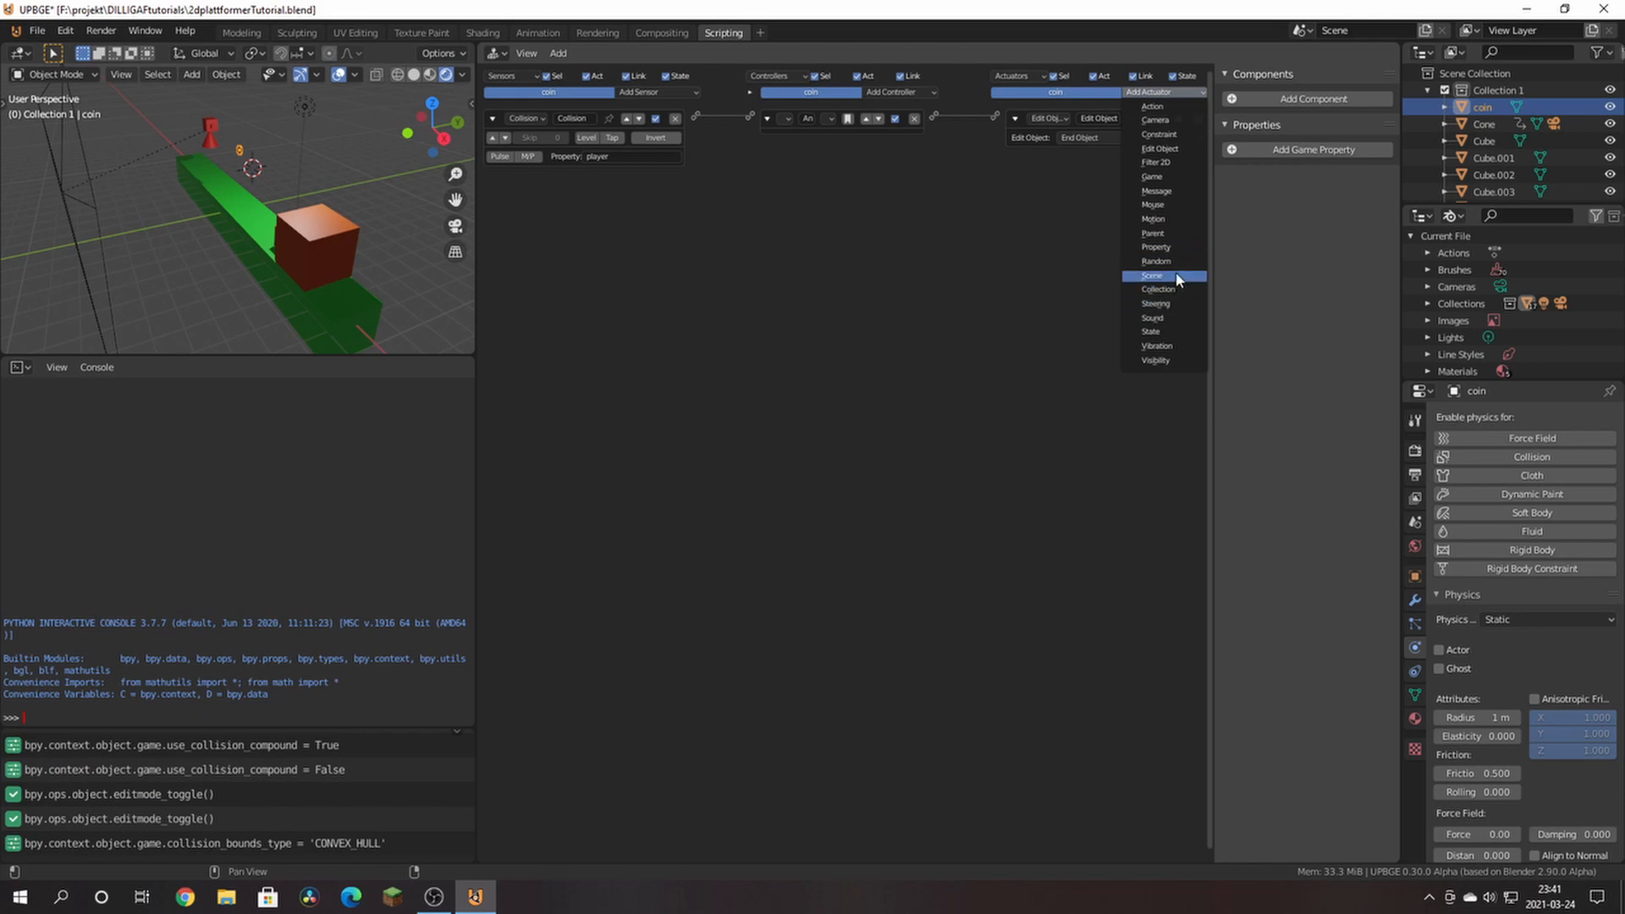
{"action": "left_click", "coordinate": [1176, 328]}
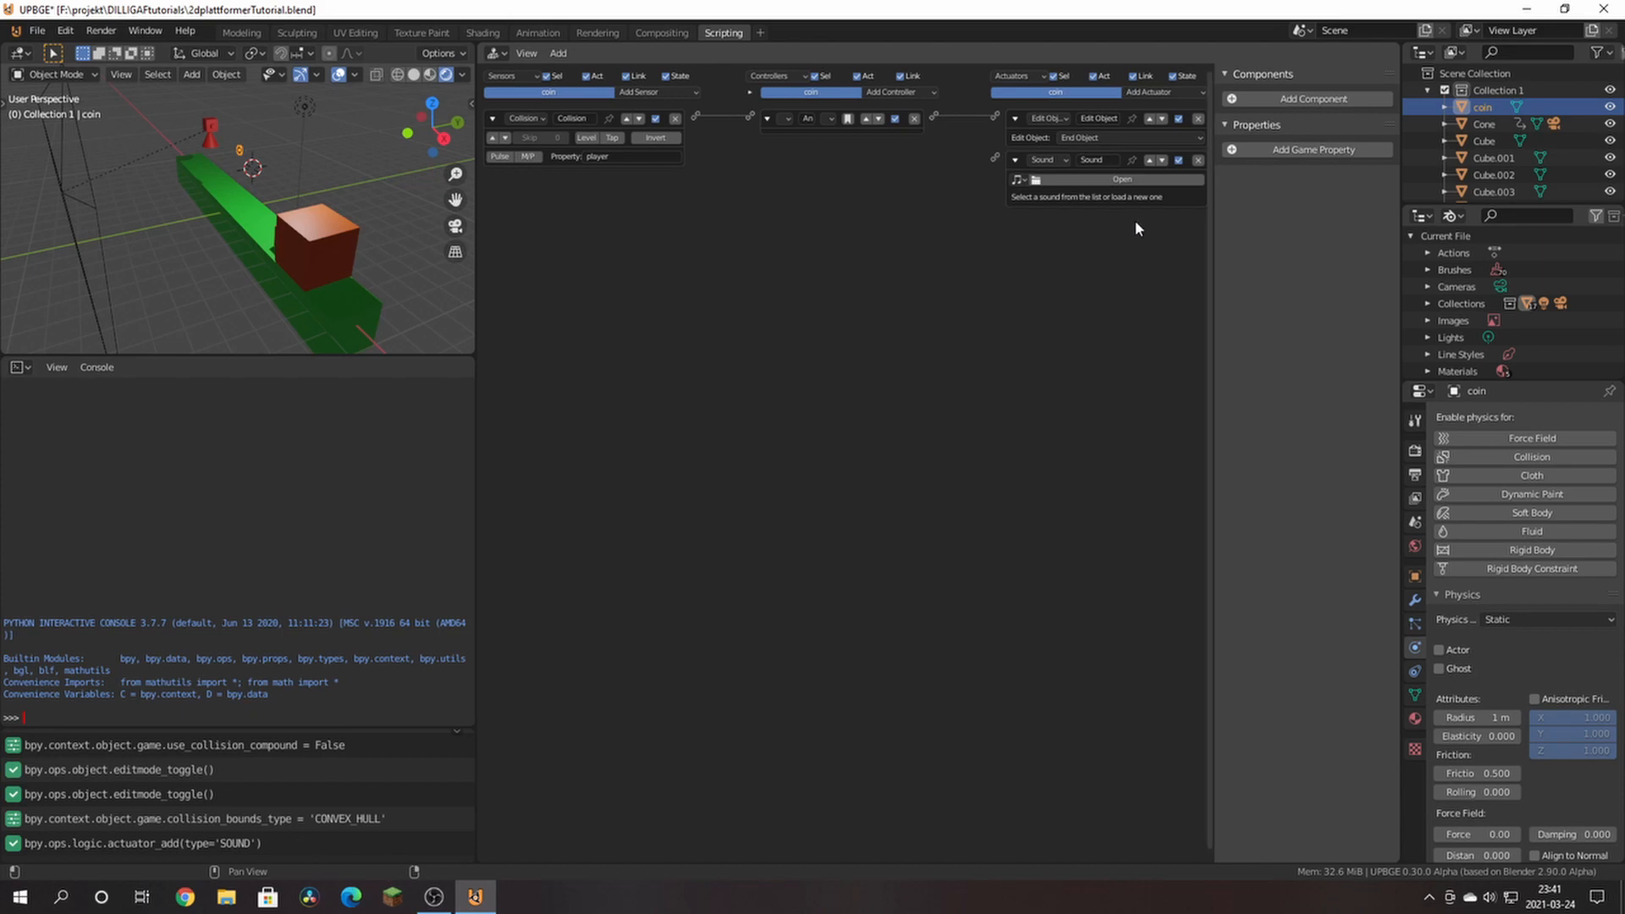
Step: Load the stone-dropping WAV from F:\projekt\UPBGE-spel\RivNer\sound into the coin's Sound actuator and link it to the And controller
{"action": "left_click", "coordinate": [1074, 181]}
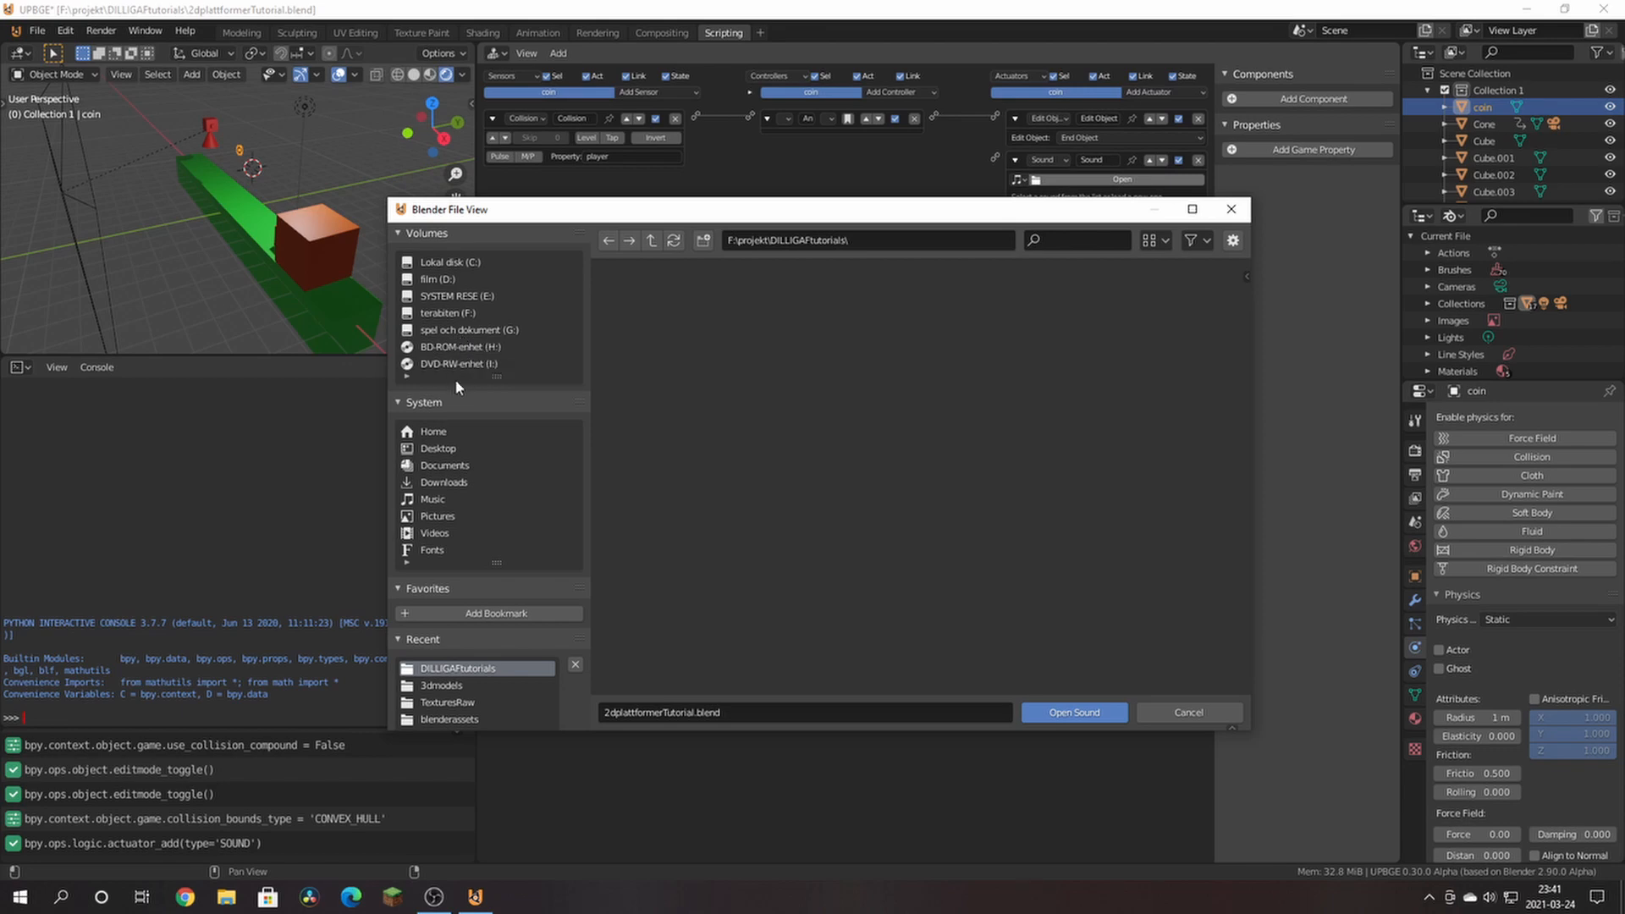
{"action": "left_click", "coordinate": [462, 333]}
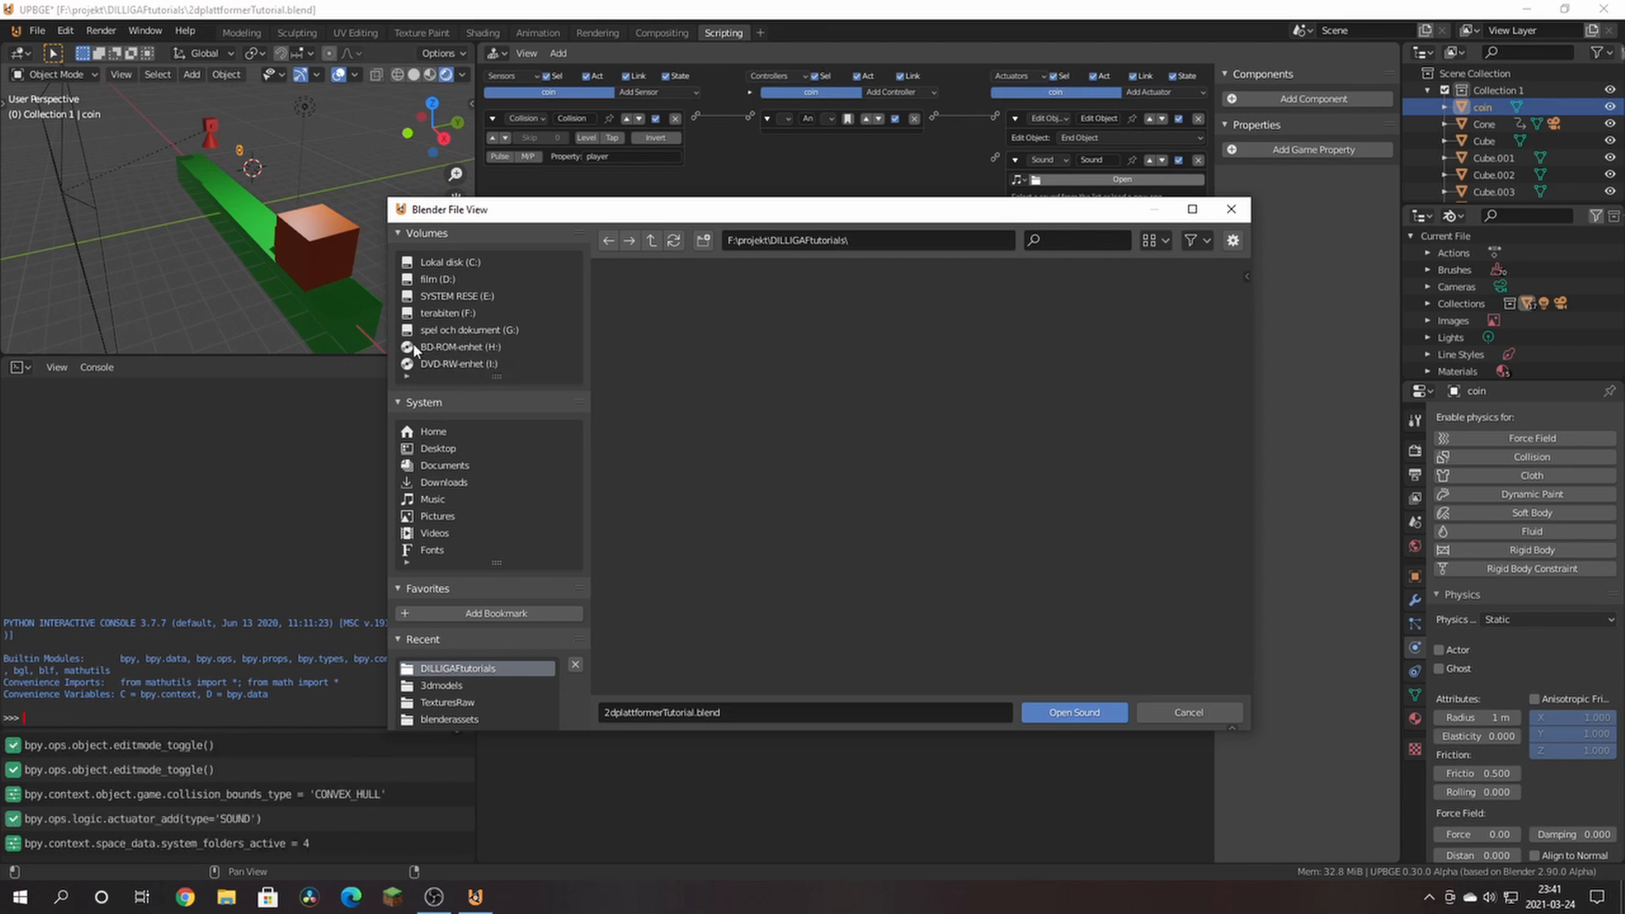
{"action": "double_click", "coordinate": [440, 330]}
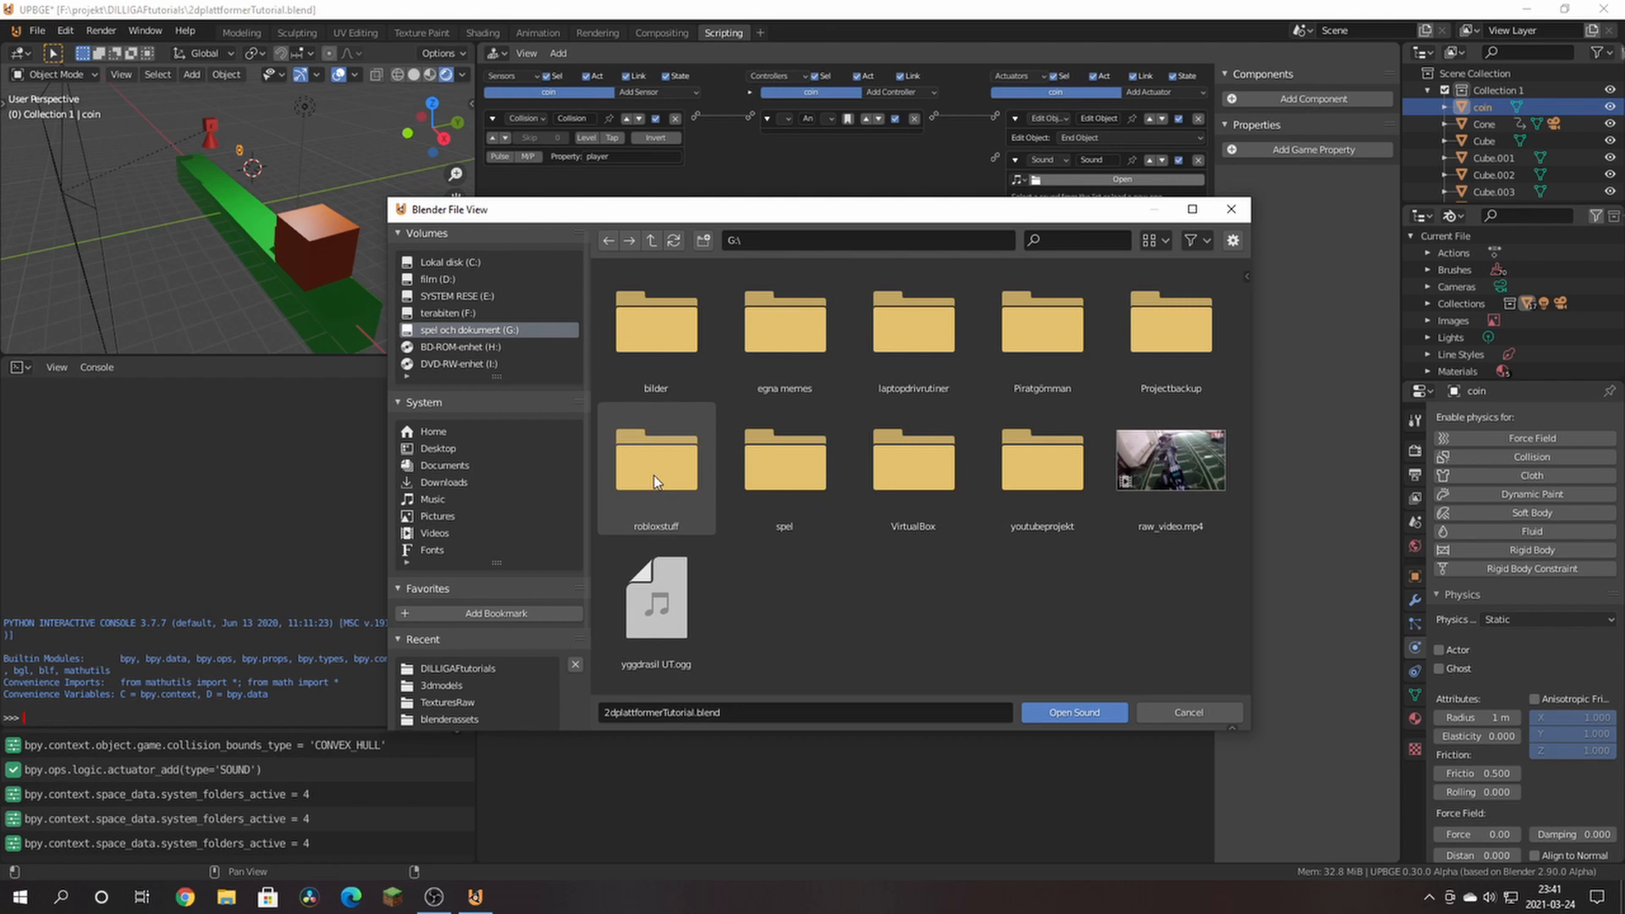
{"action": "left_click", "coordinate": [455, 313]}
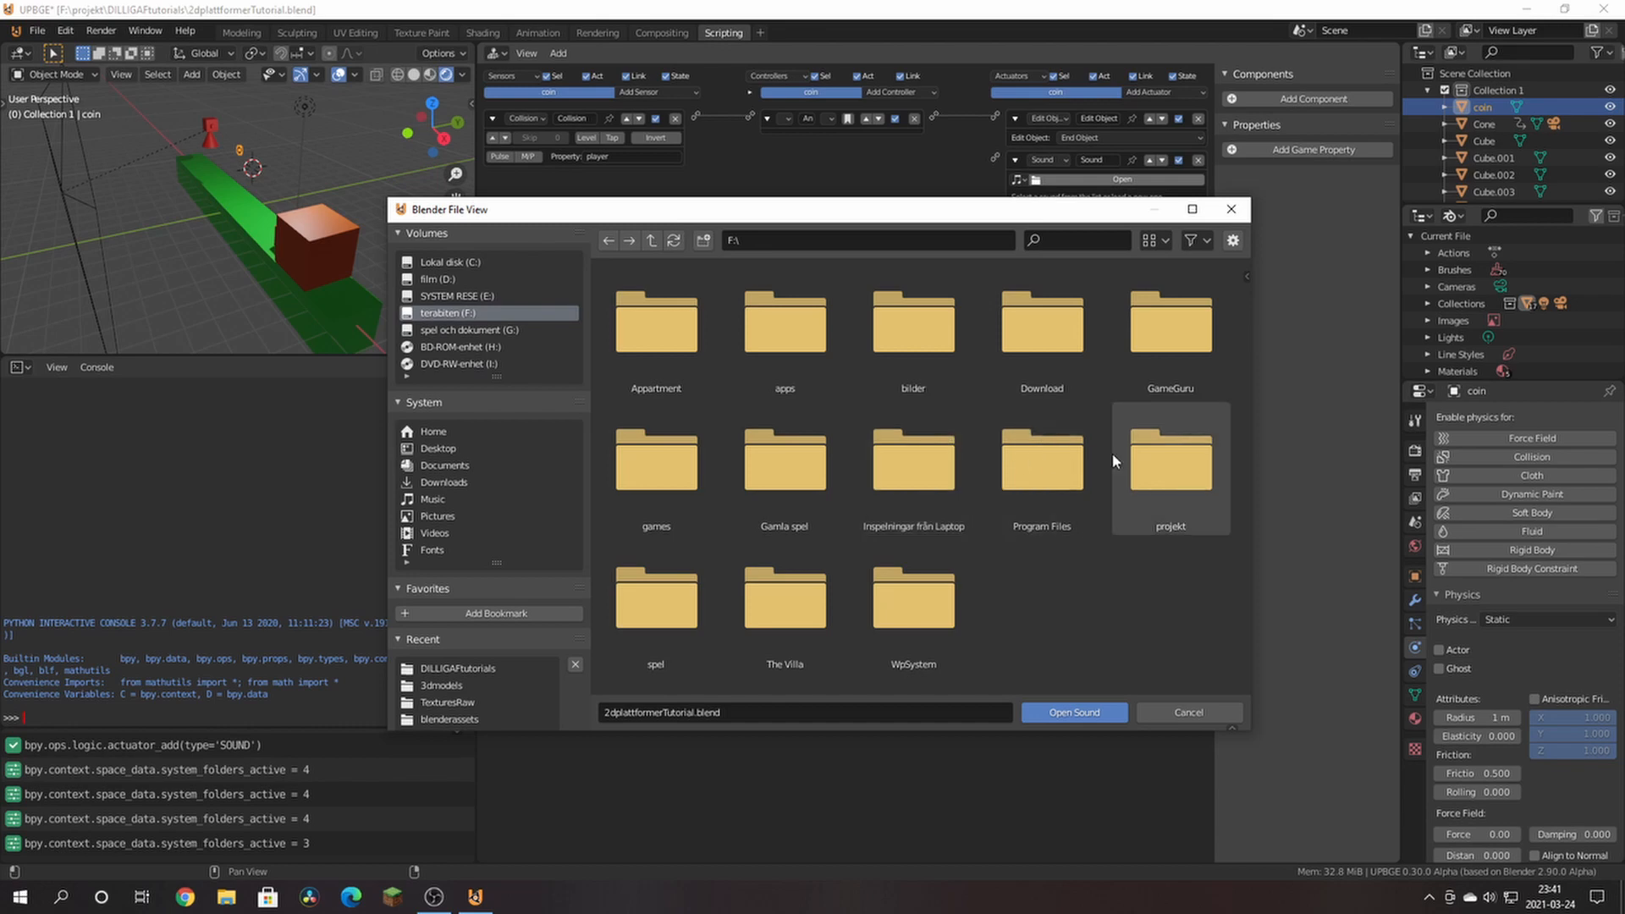
{"action": "double_click", "coordinate": [1157, 461]}
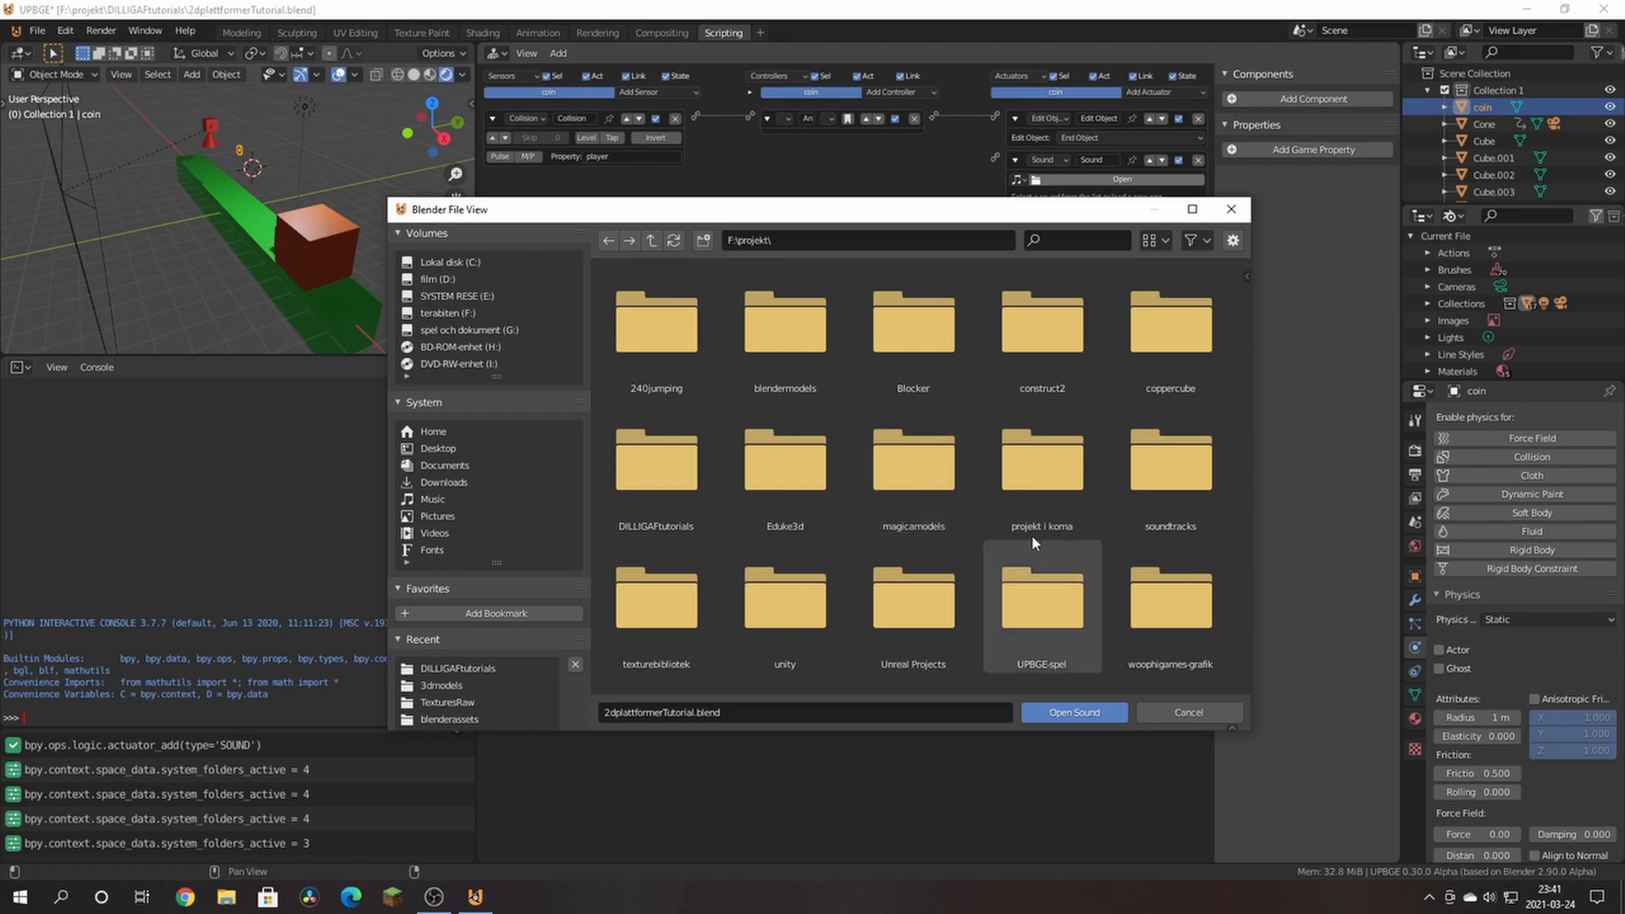
{"action": "double_click", "coordinate": [1082, 616]}
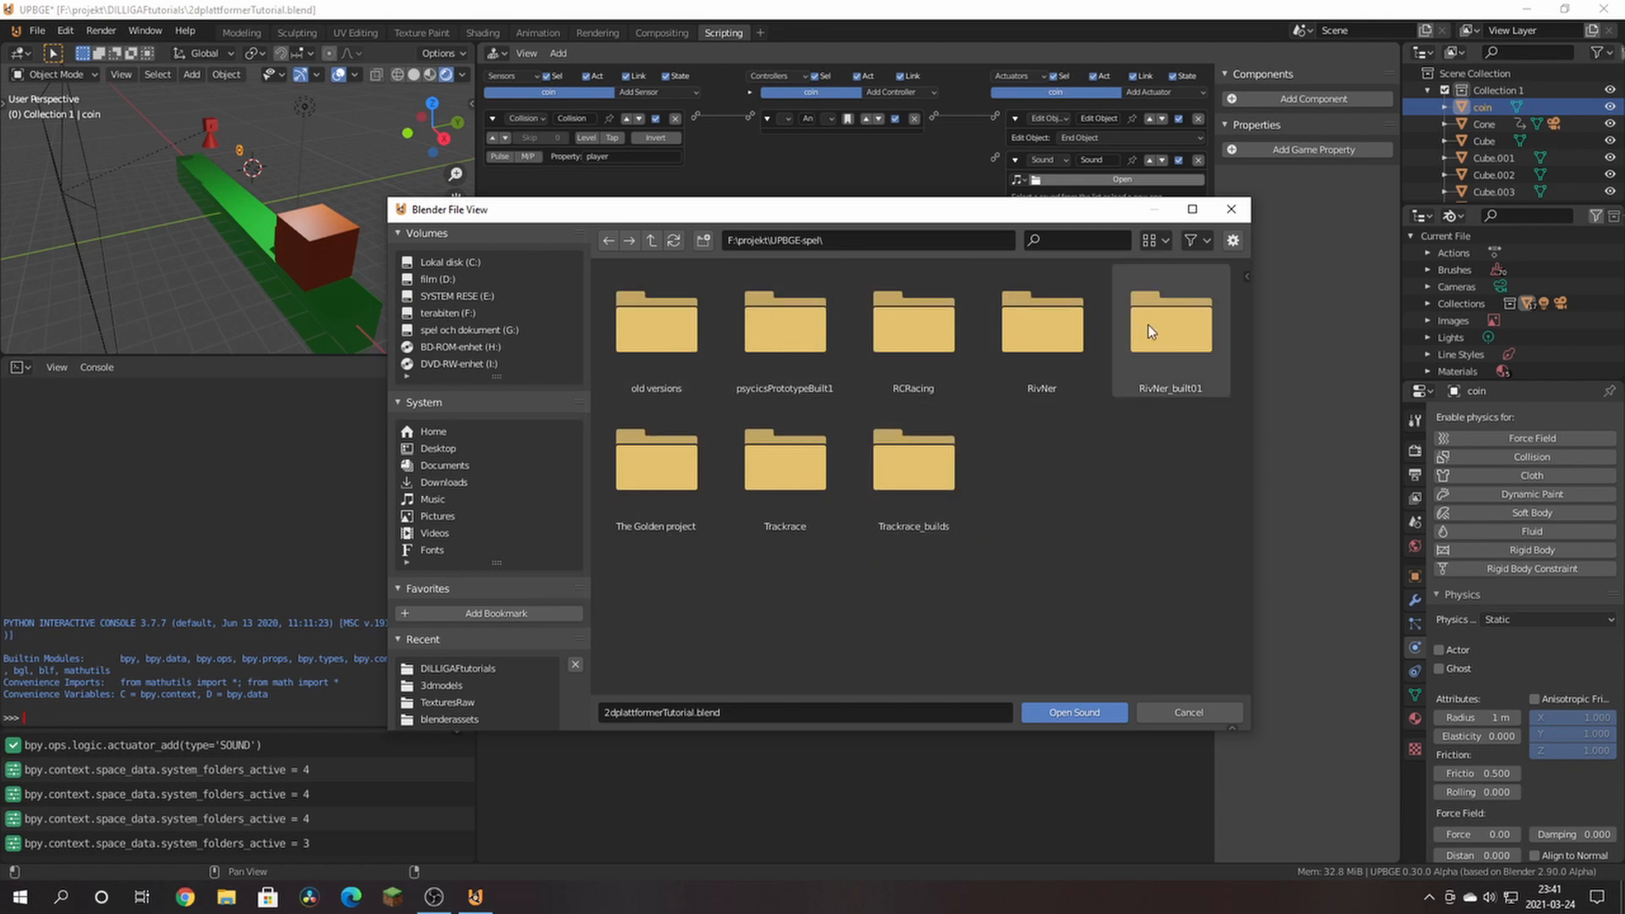
{"action": "double_click", "coordinate": [1086, 321]}
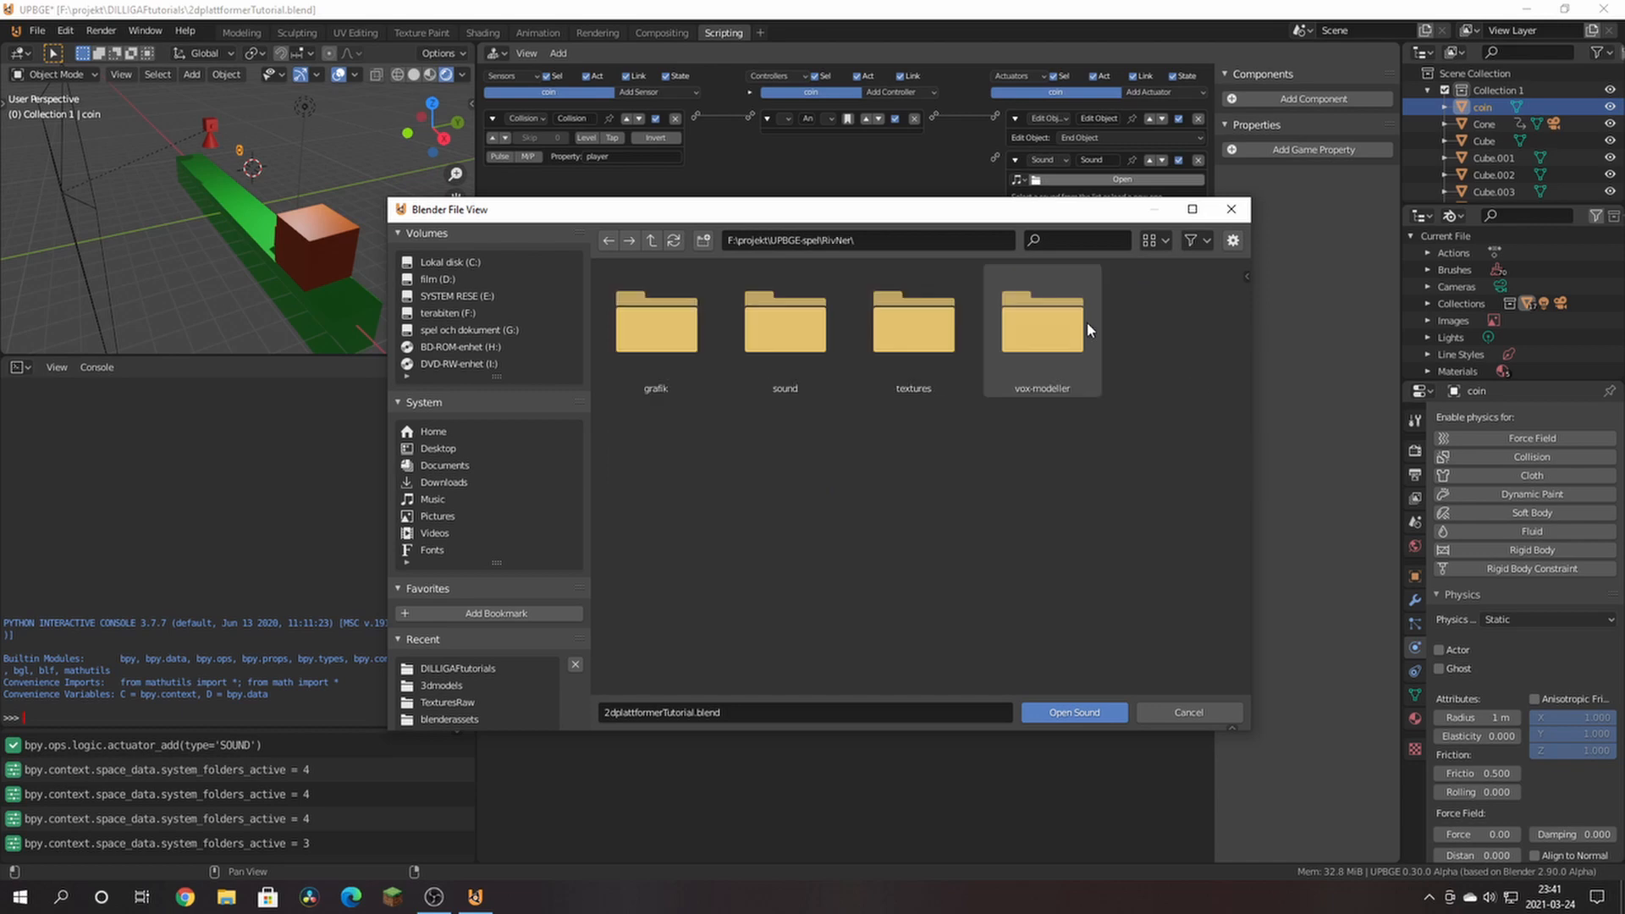
{"action": "double_click", "coordinate": [816, 330]}
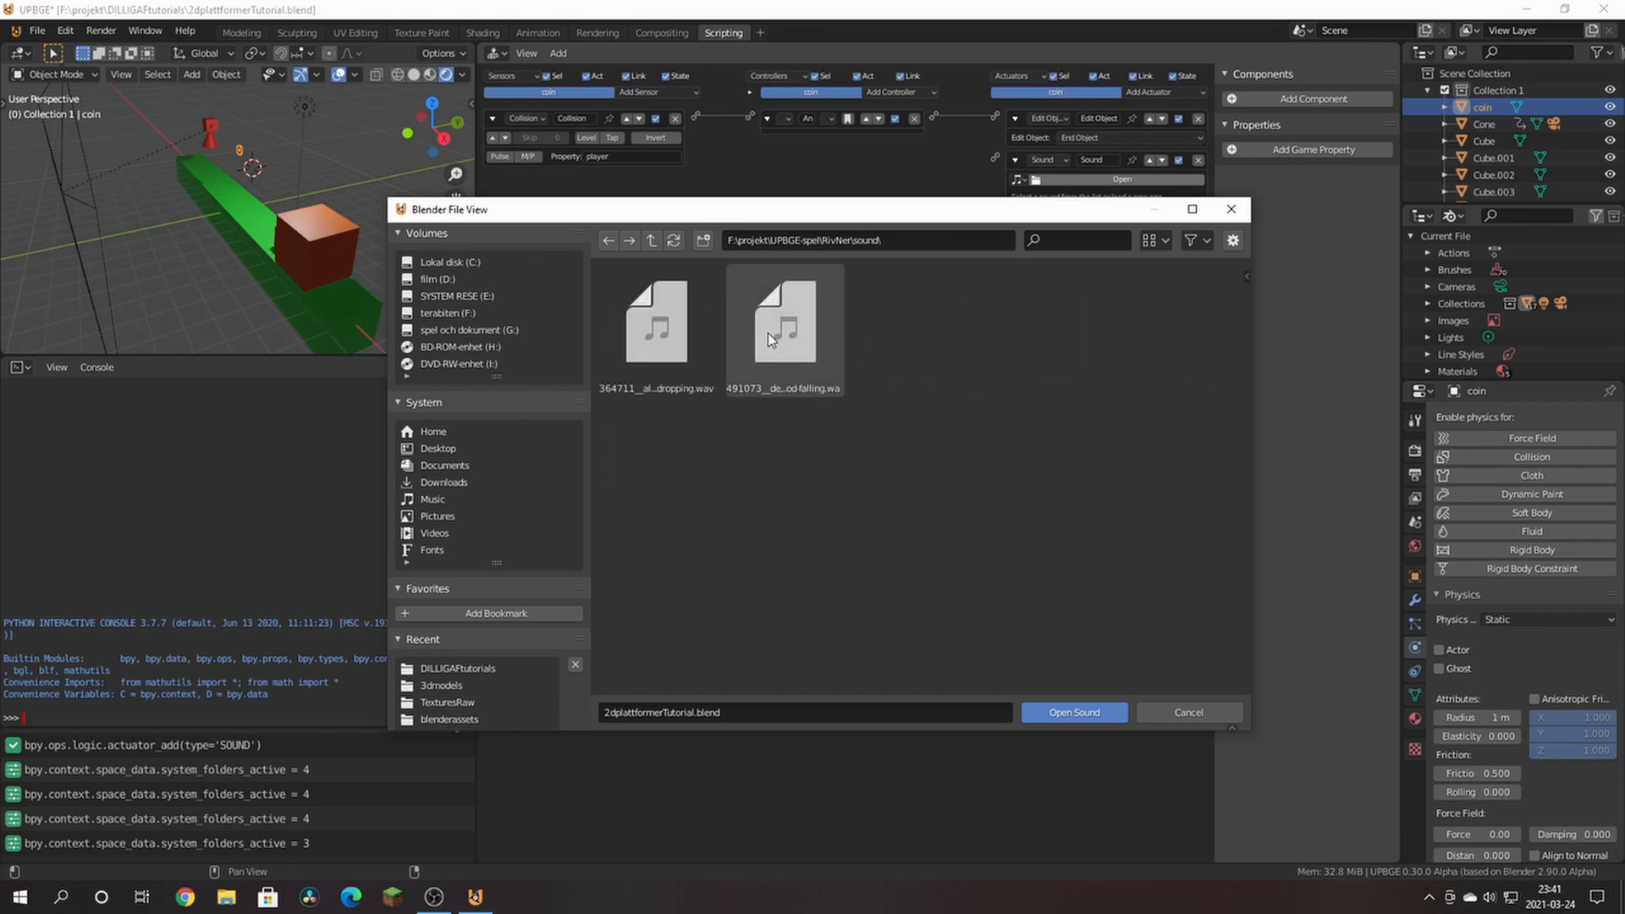
{"action": "left_click", "coordinate": [661, 333]}
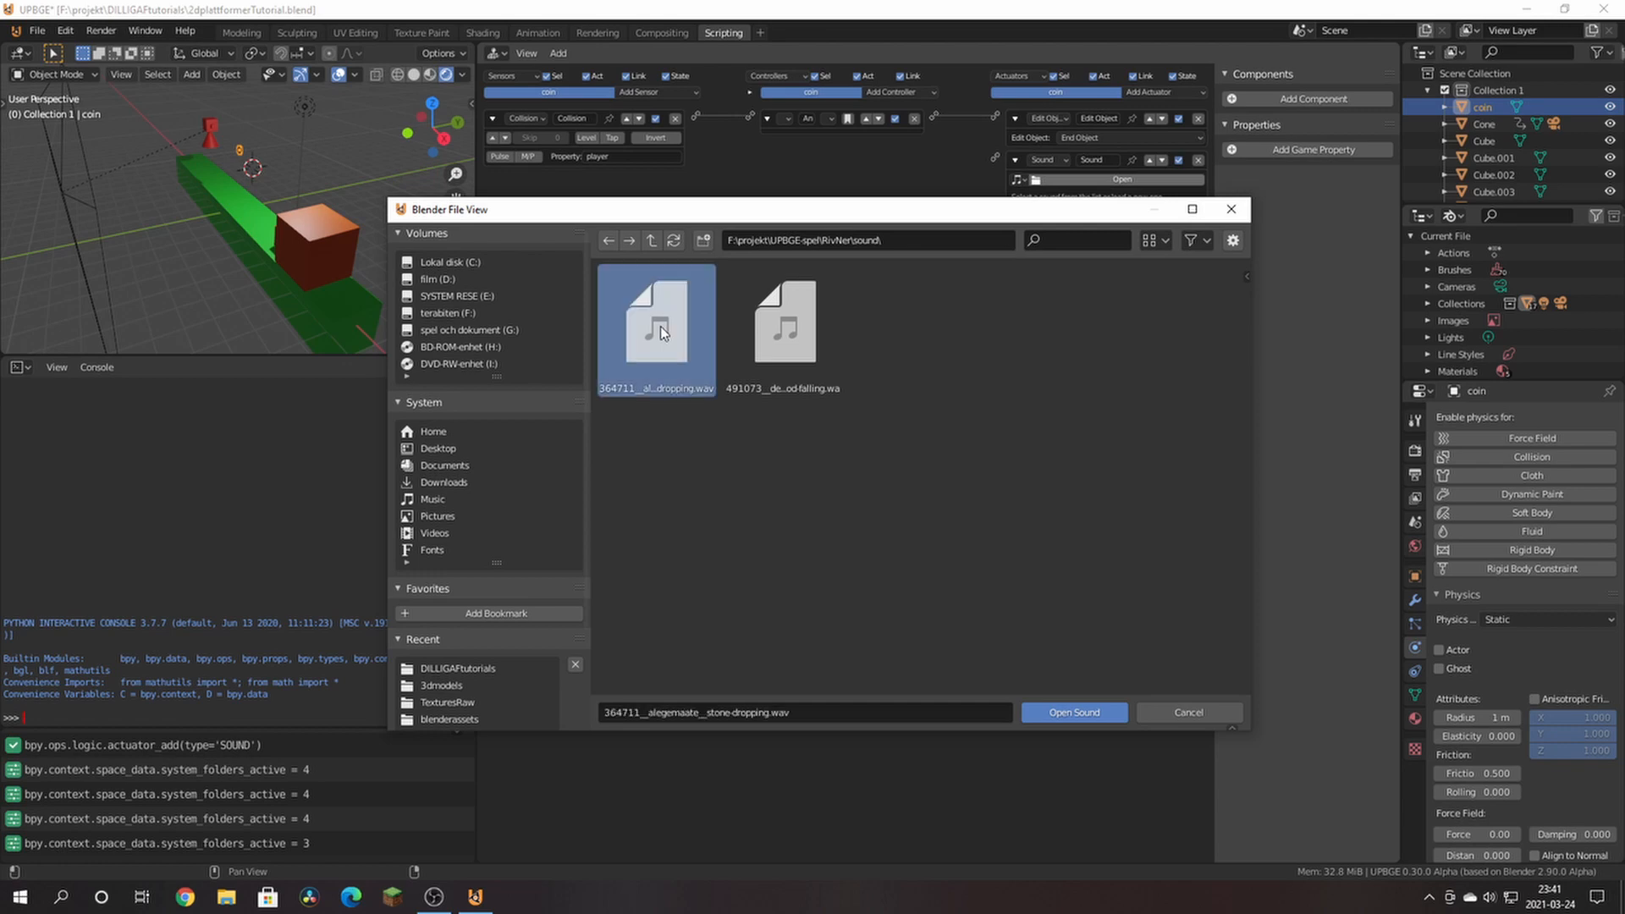
{"action": "left_click", "coordinate": [1059, 710]}
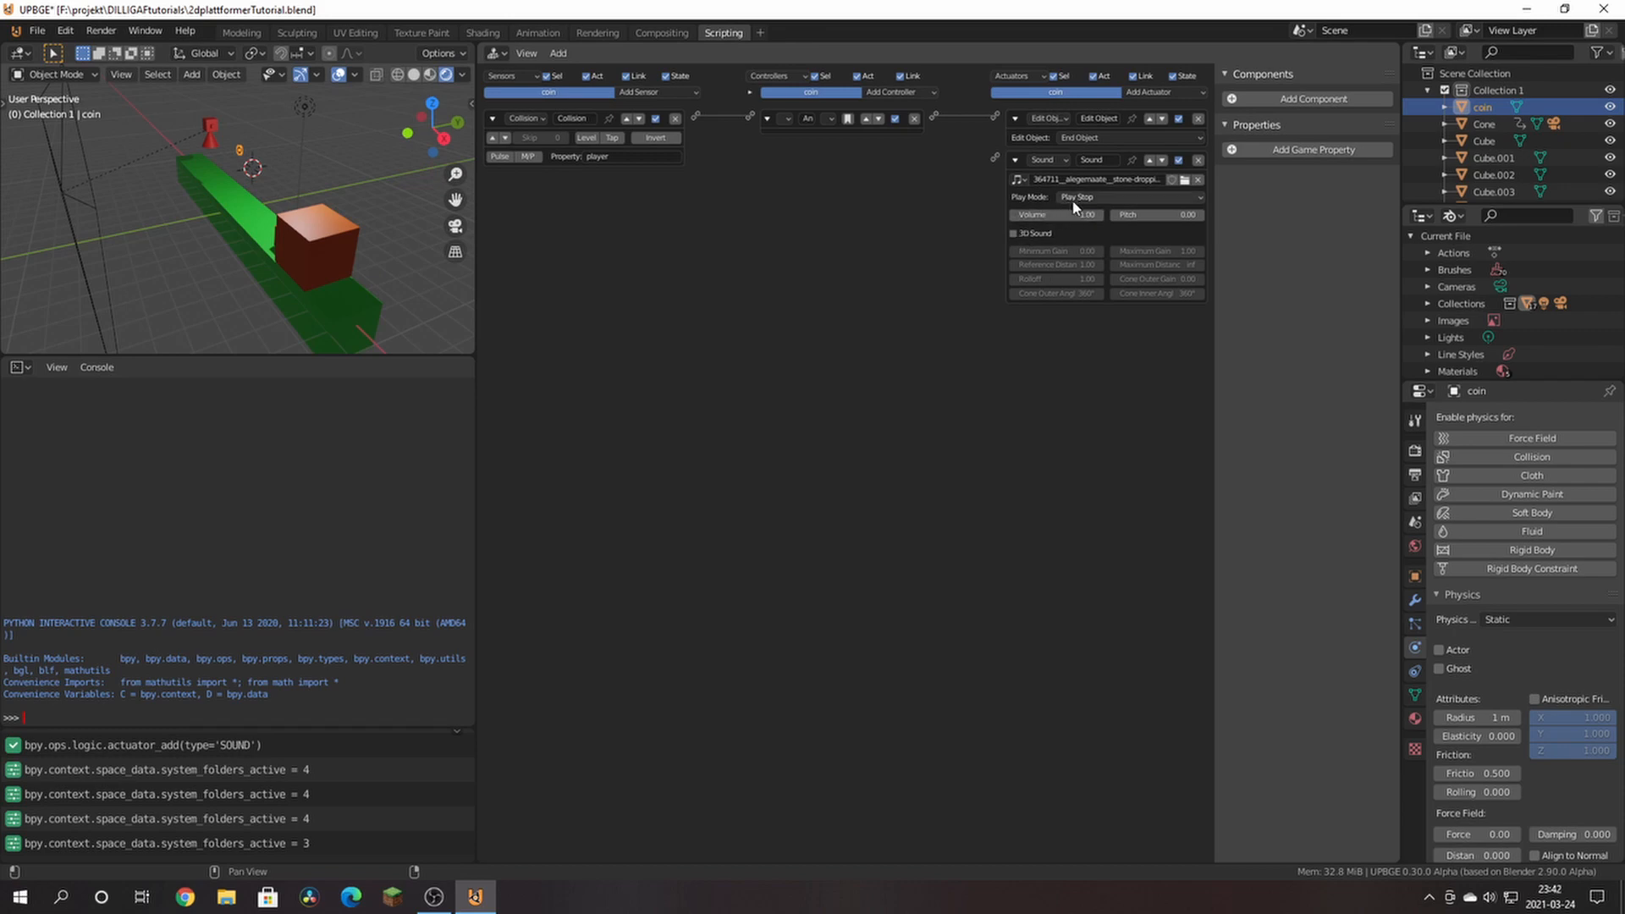
{"action": "left_click_drag", "start_coordinate": [995, 159], "coordinate": [933, 115]}
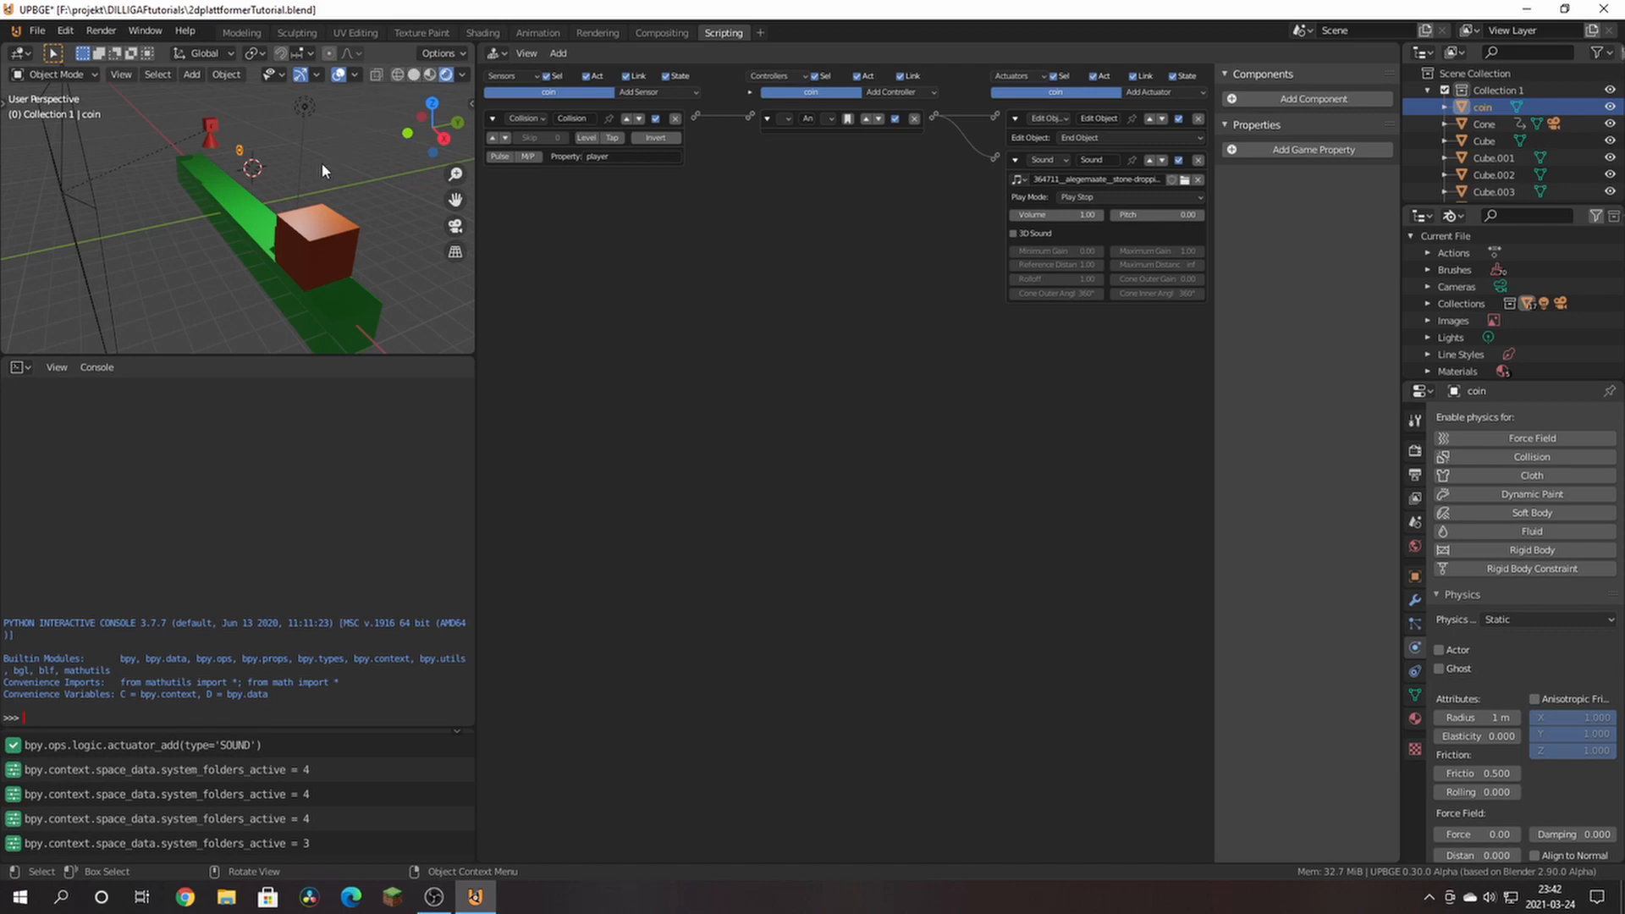
Step: Run the game to test the coin's collision sound, check the sound's play mode options, and test once more
{"action": "key", "text": "p"}
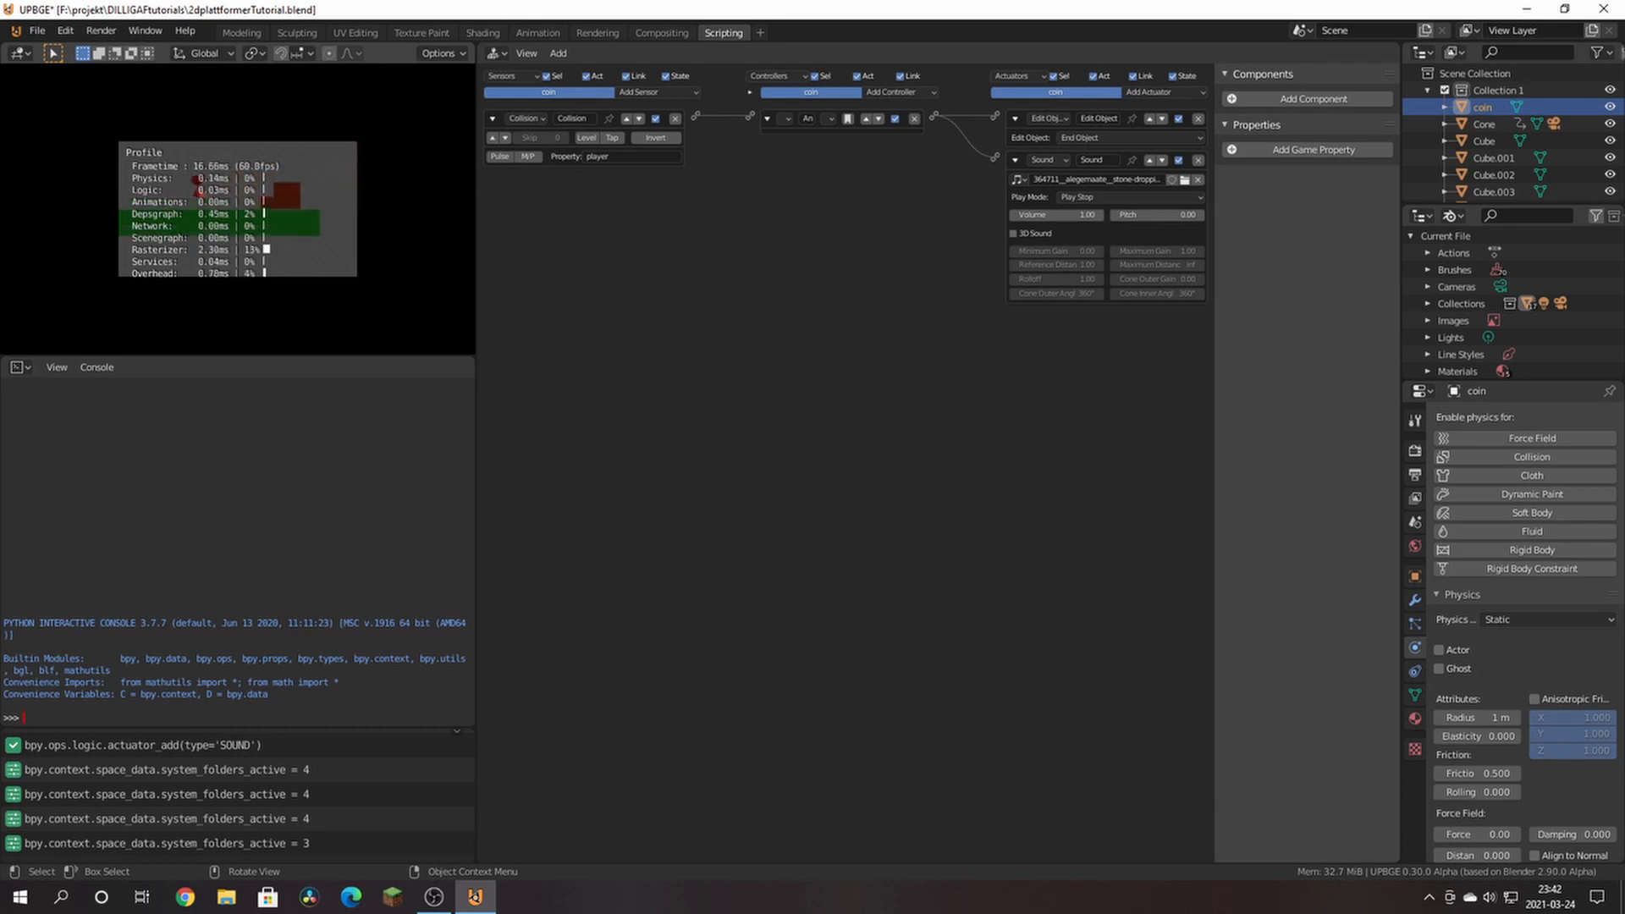
{"action": "key", "text": "Escape"}
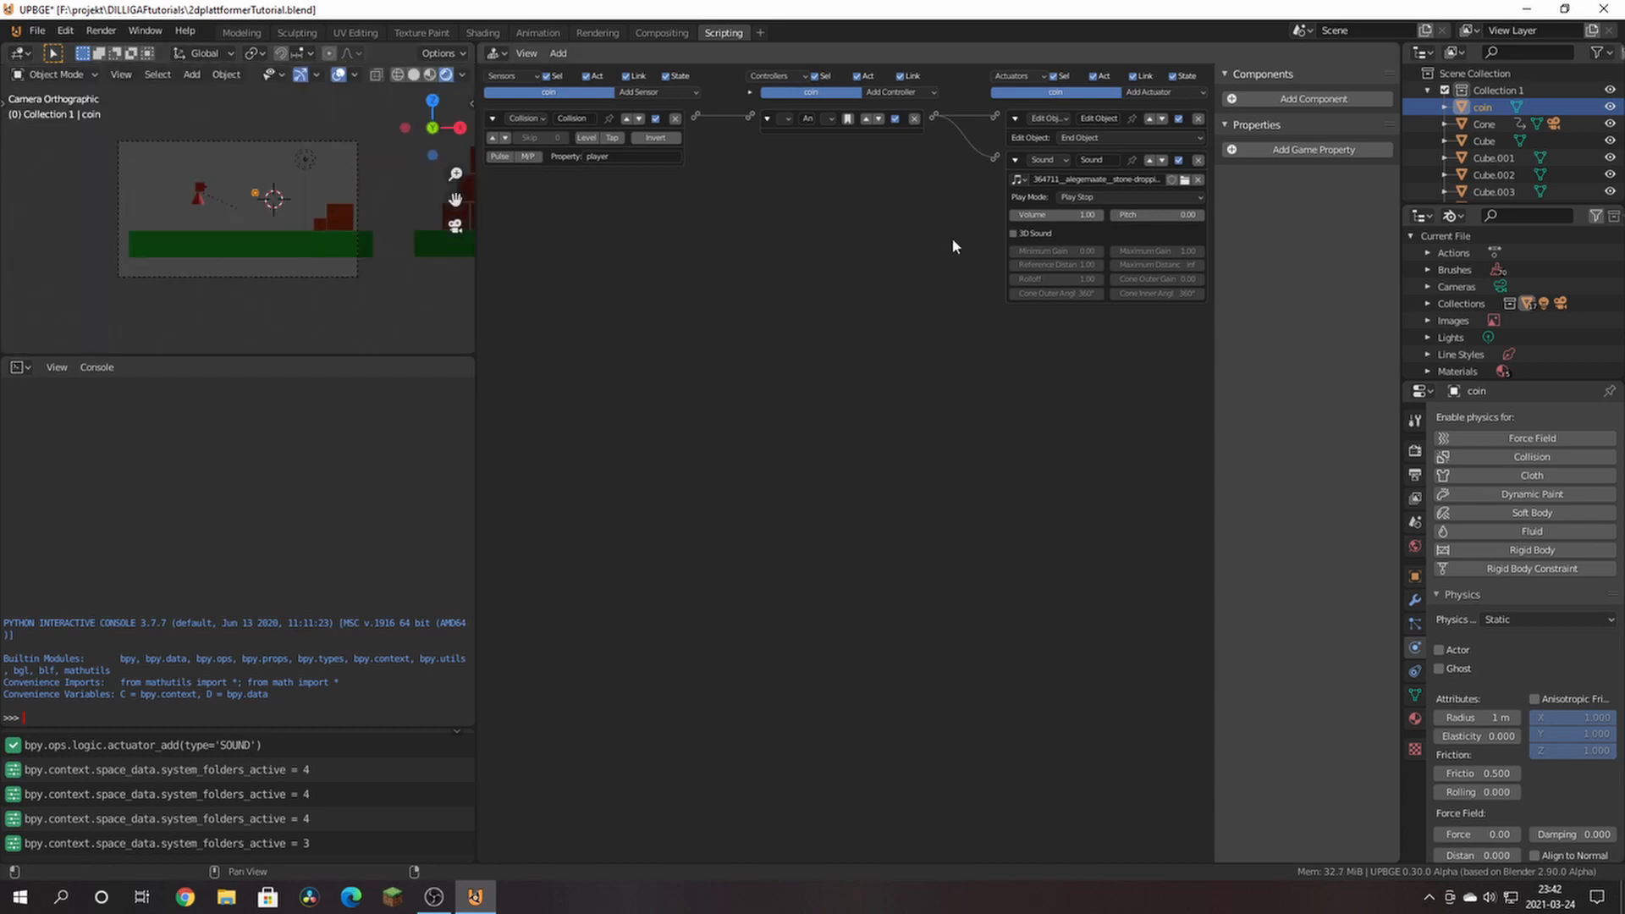
{"action": "left_click", "coordinate": [1078, 196]}
{"action": "left_click", "coordinate": [1082, 199]}
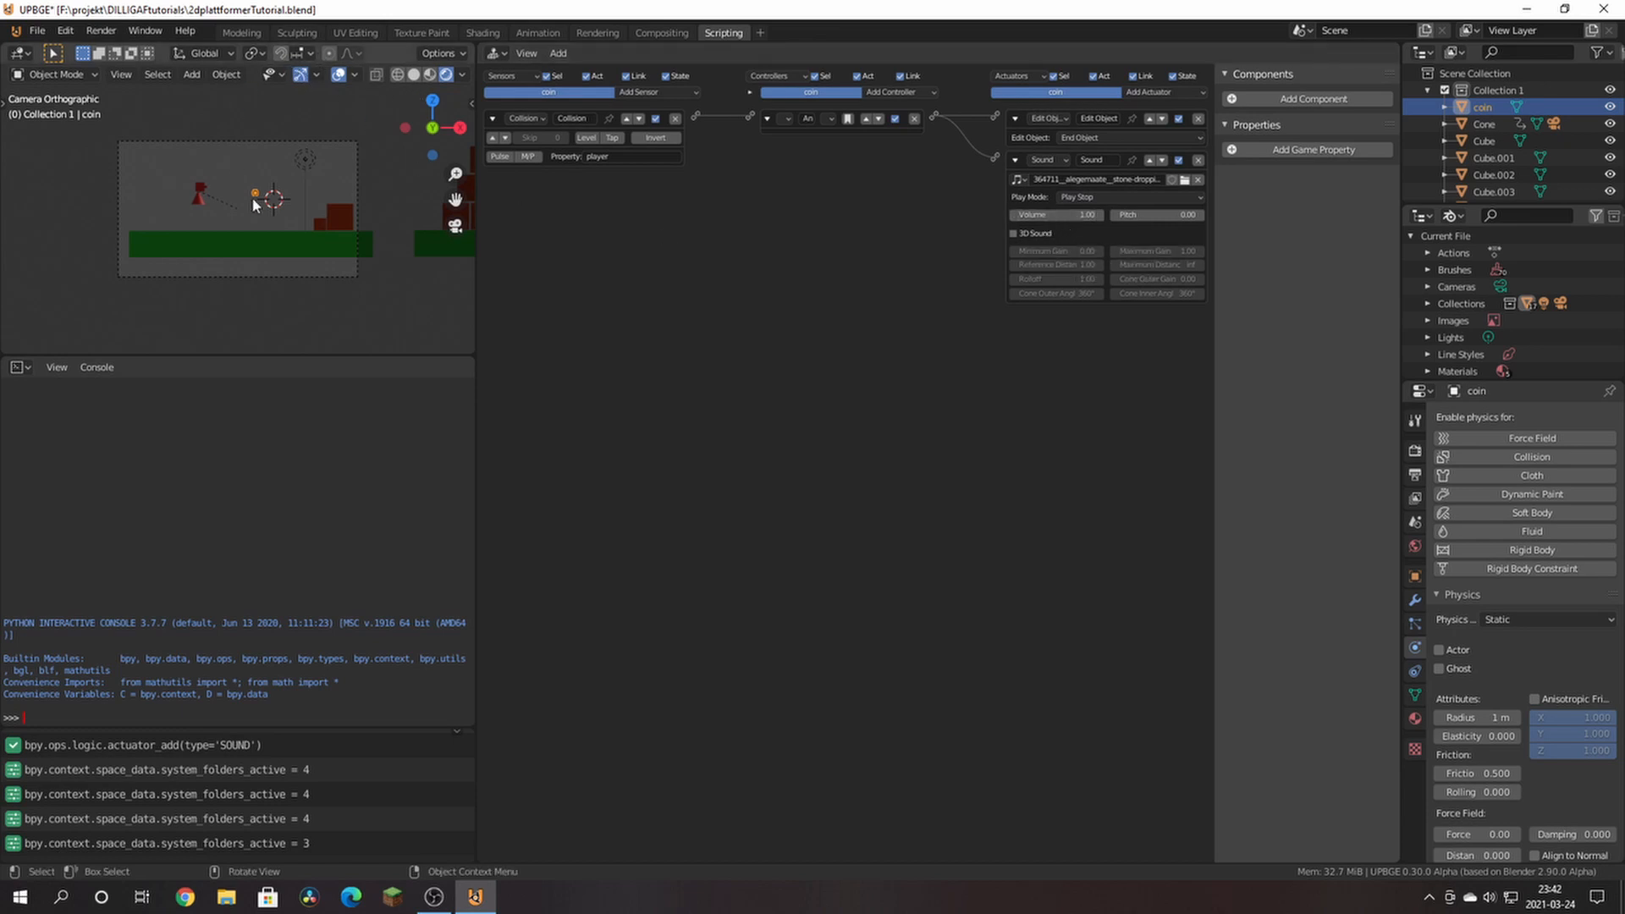
{"action": "key", "text": "p"}
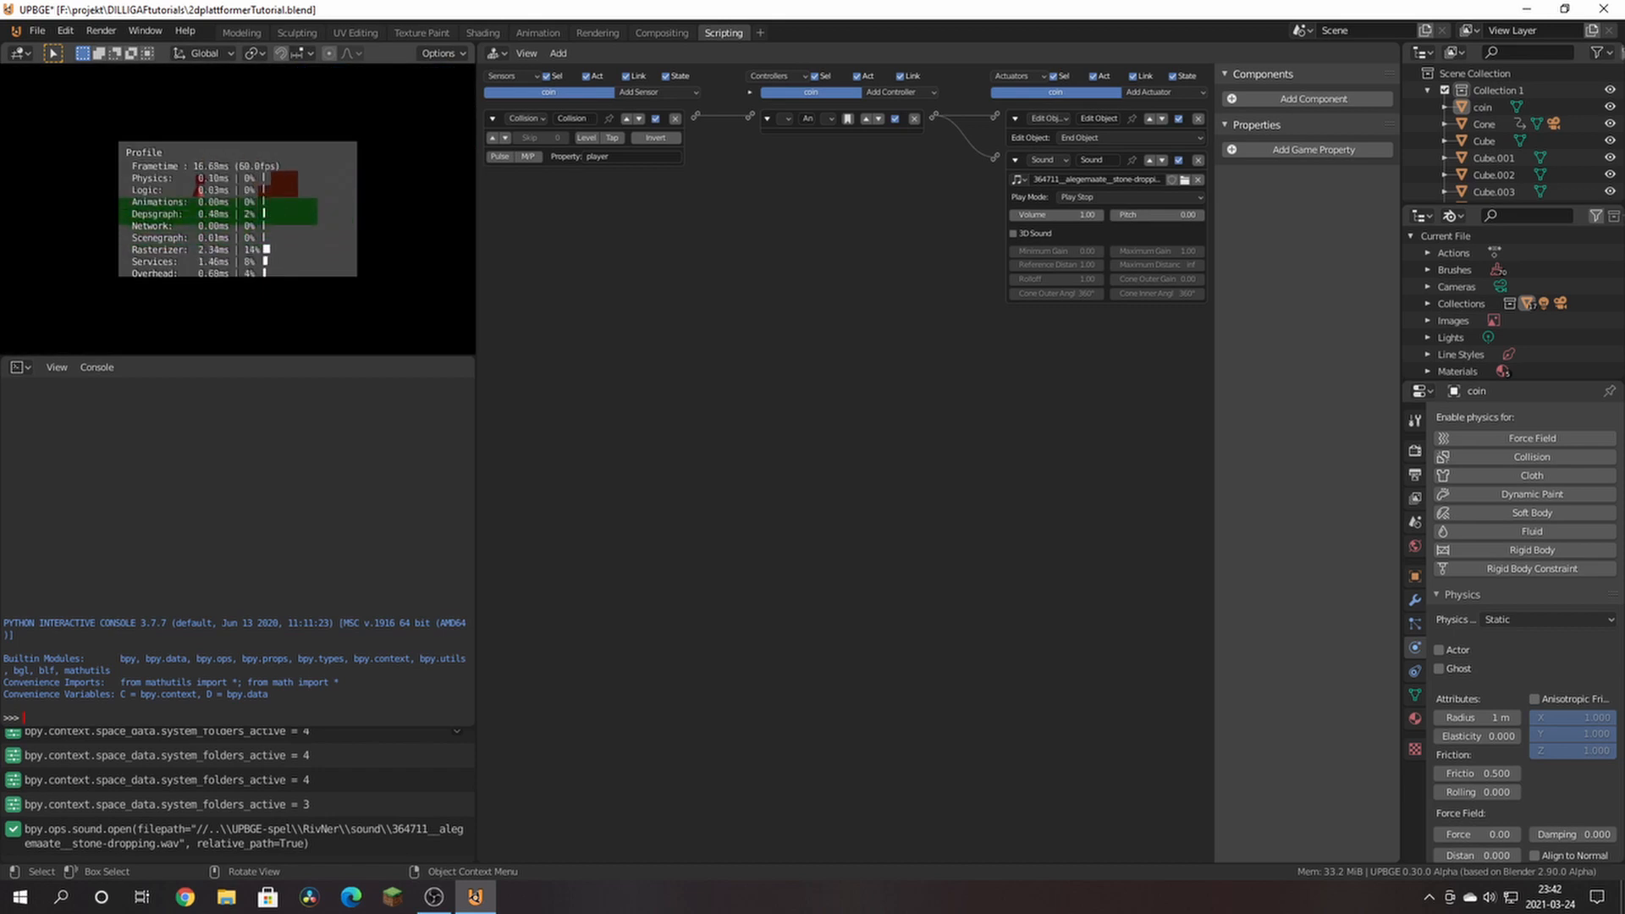
{"action": "key", "text": "Escape"}
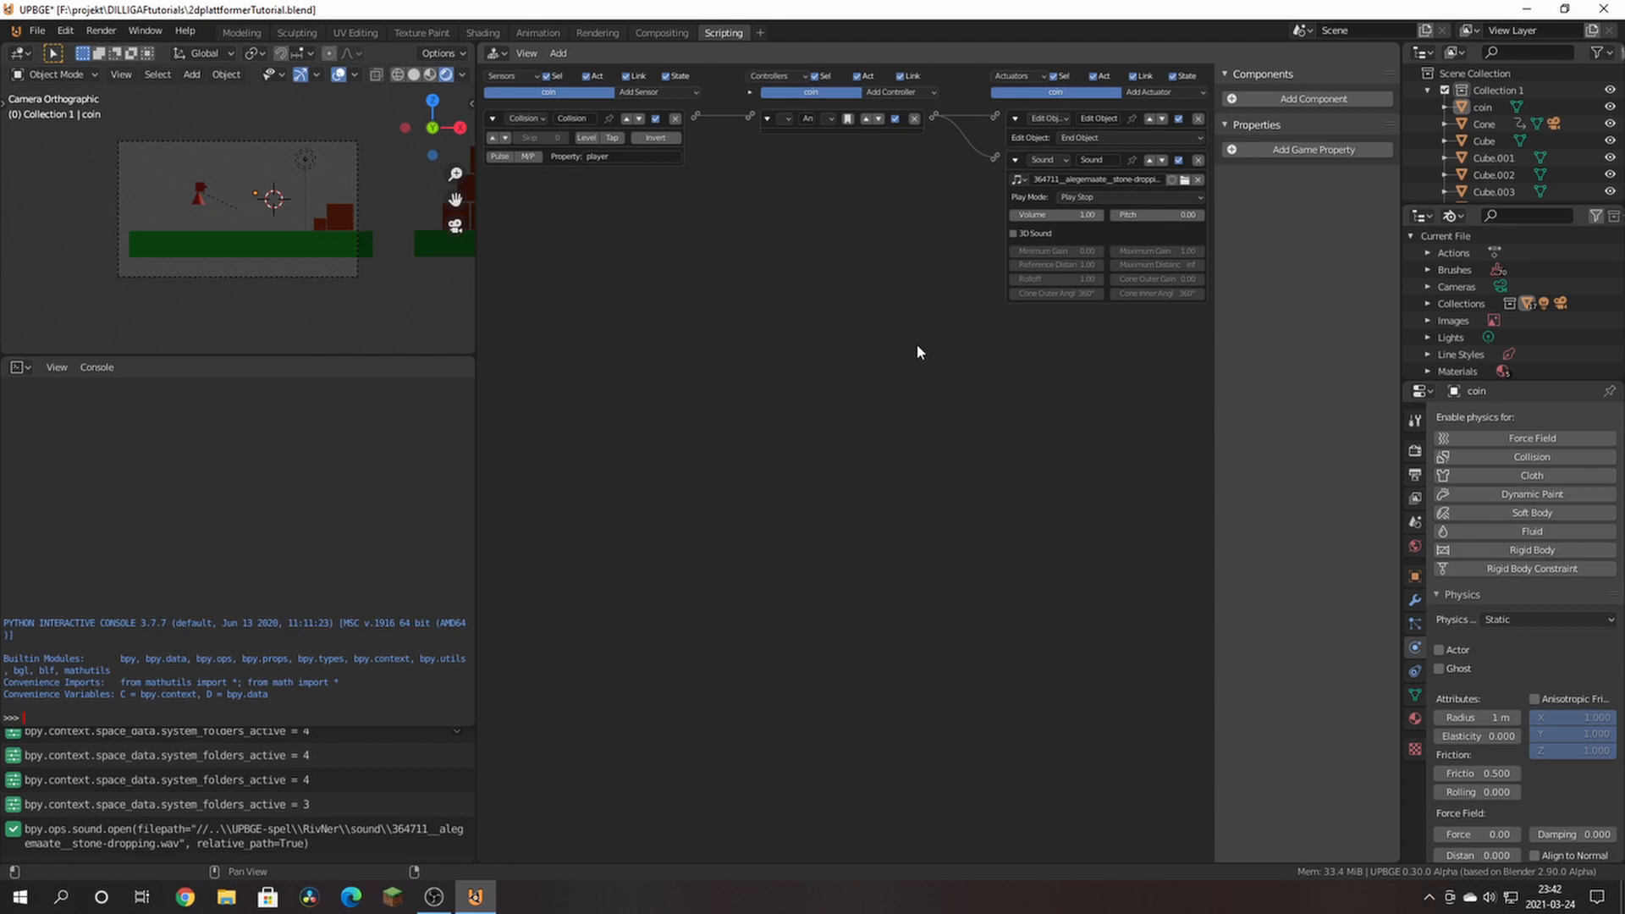
Step: Remove the Sound actuator from the coin's game logic
{"action": "left_click", "coordinate": [1197, 160]}
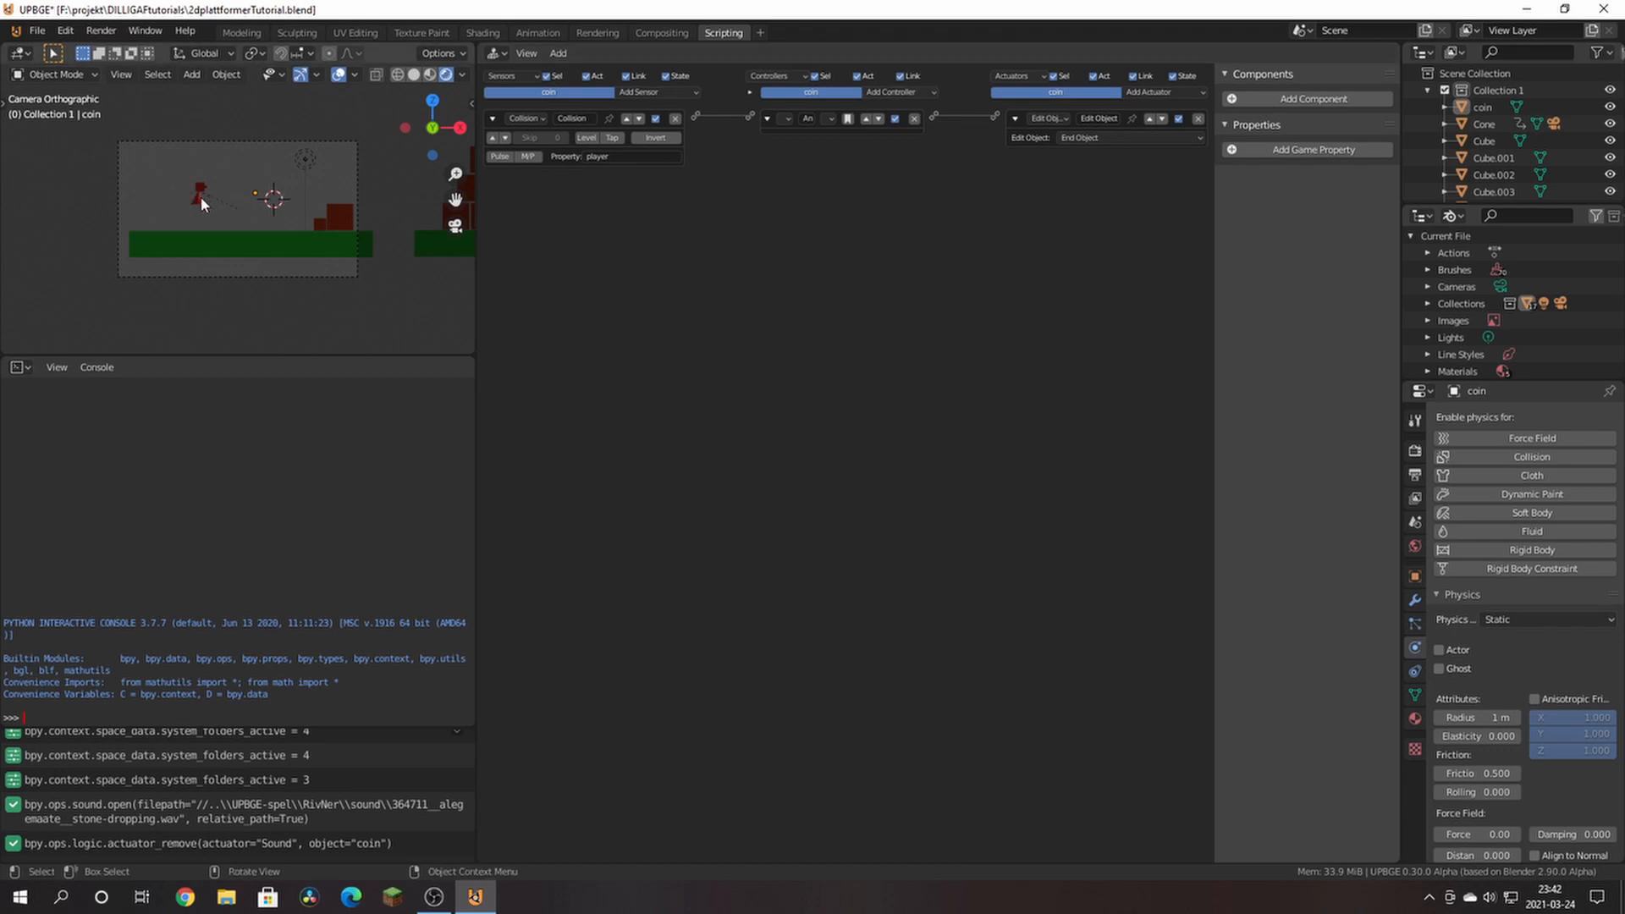
{"action": "left_click", "coordinate": [254, 193]}
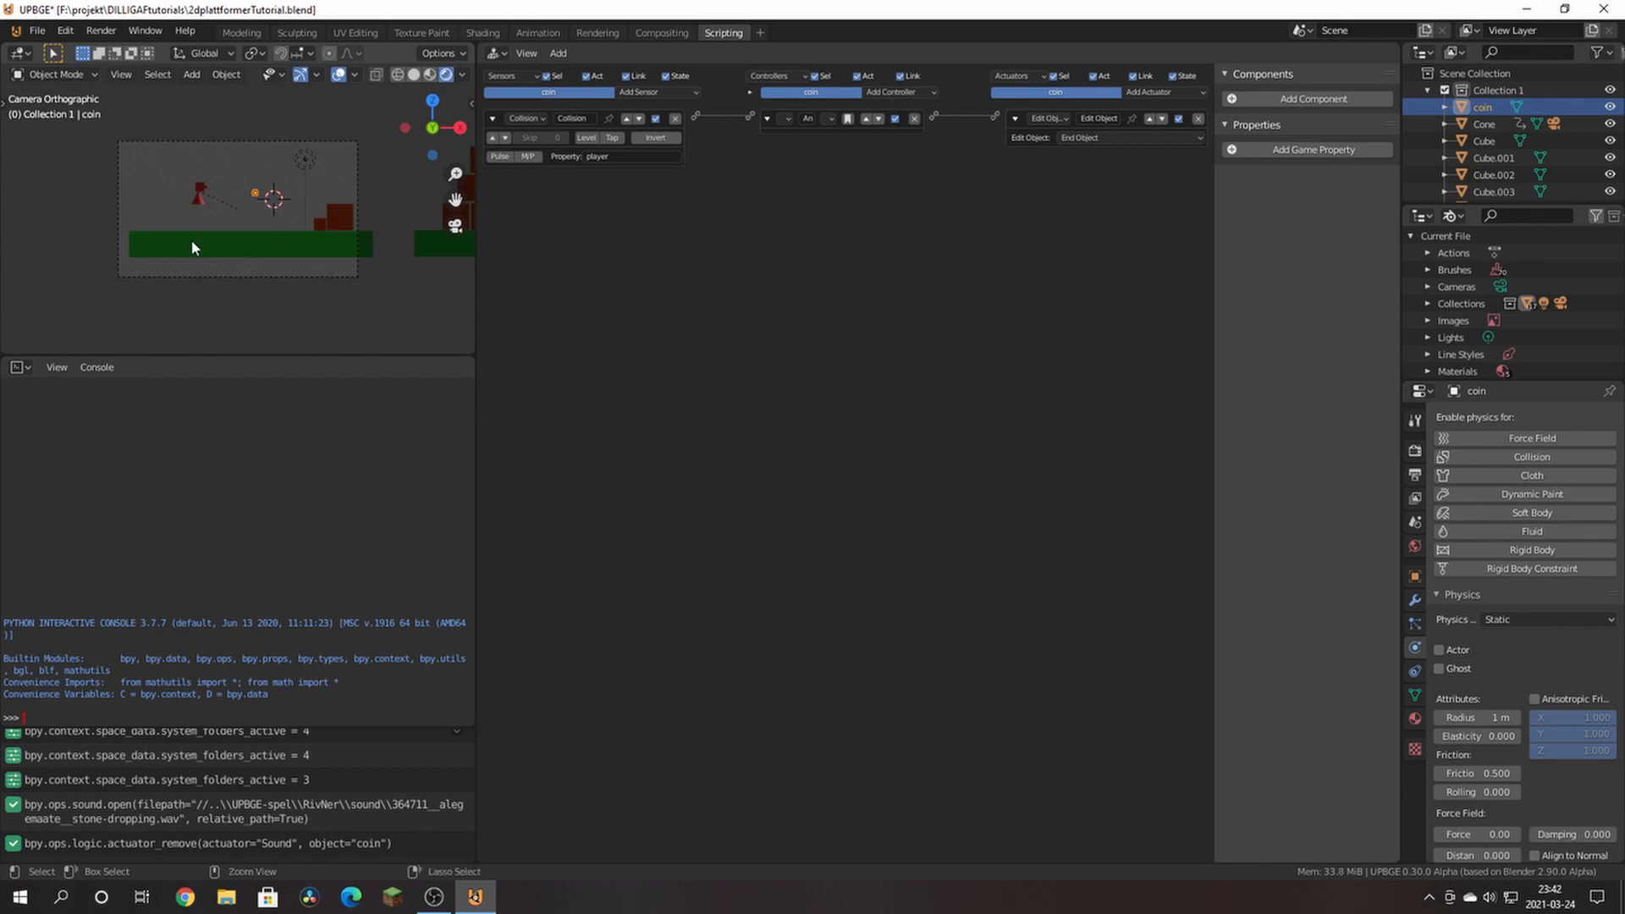
Step: Add a Sound actuator to the Cone character and load the stone-dropping WAV into it
{"action": "left_click", "coordinate": [197, 199]}
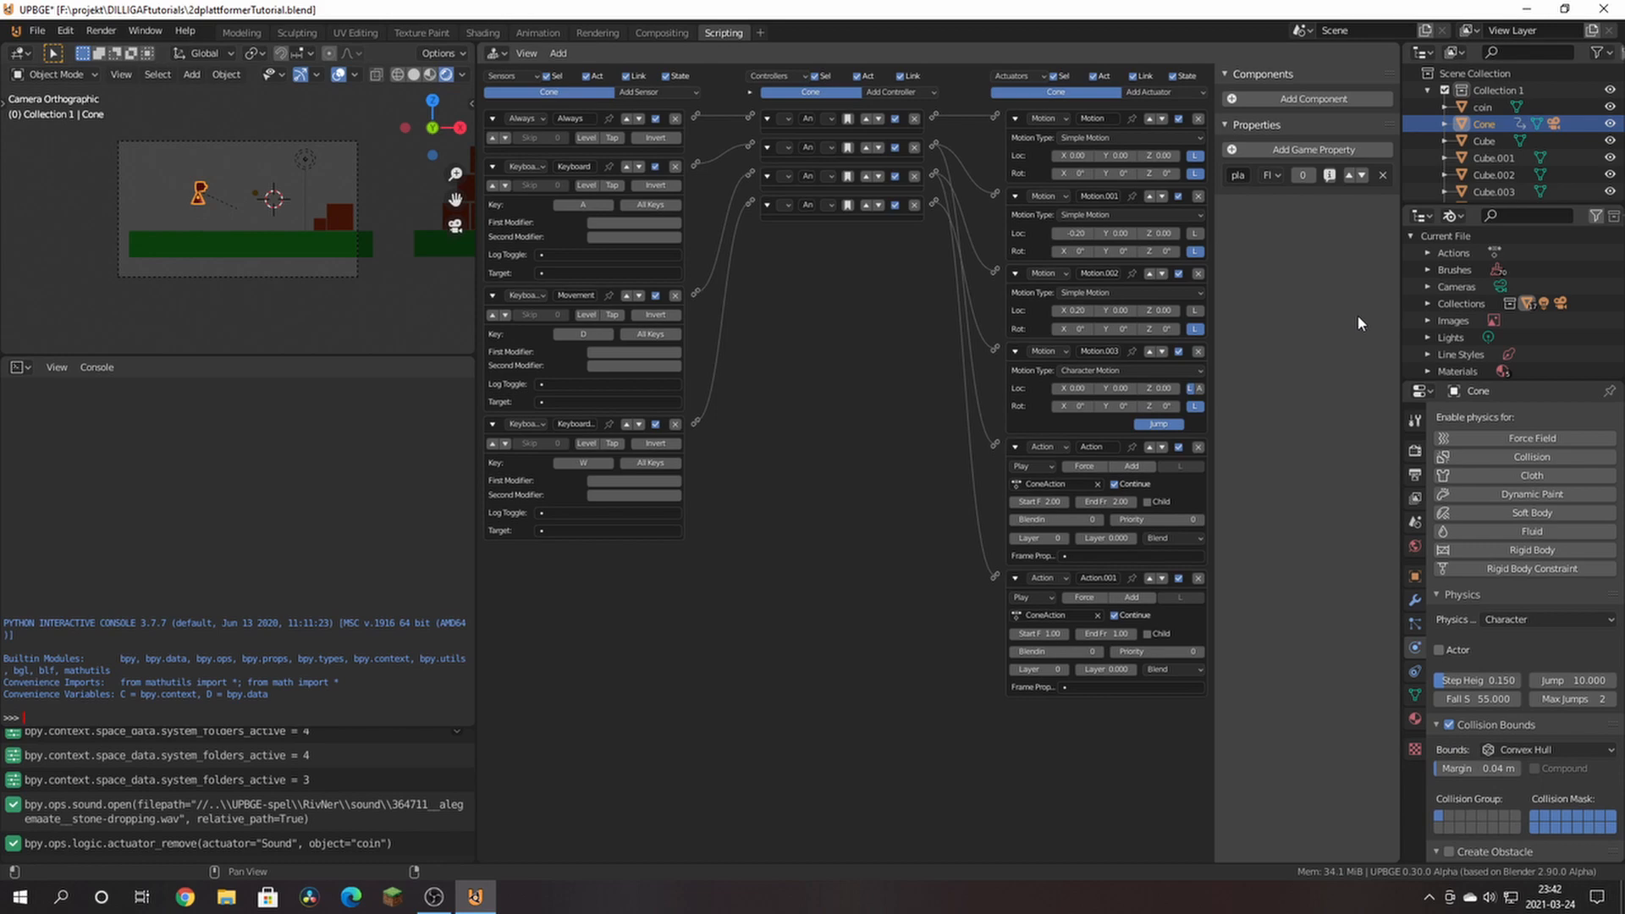
{"action": "left_click", "coordinate": [1145, 93]}
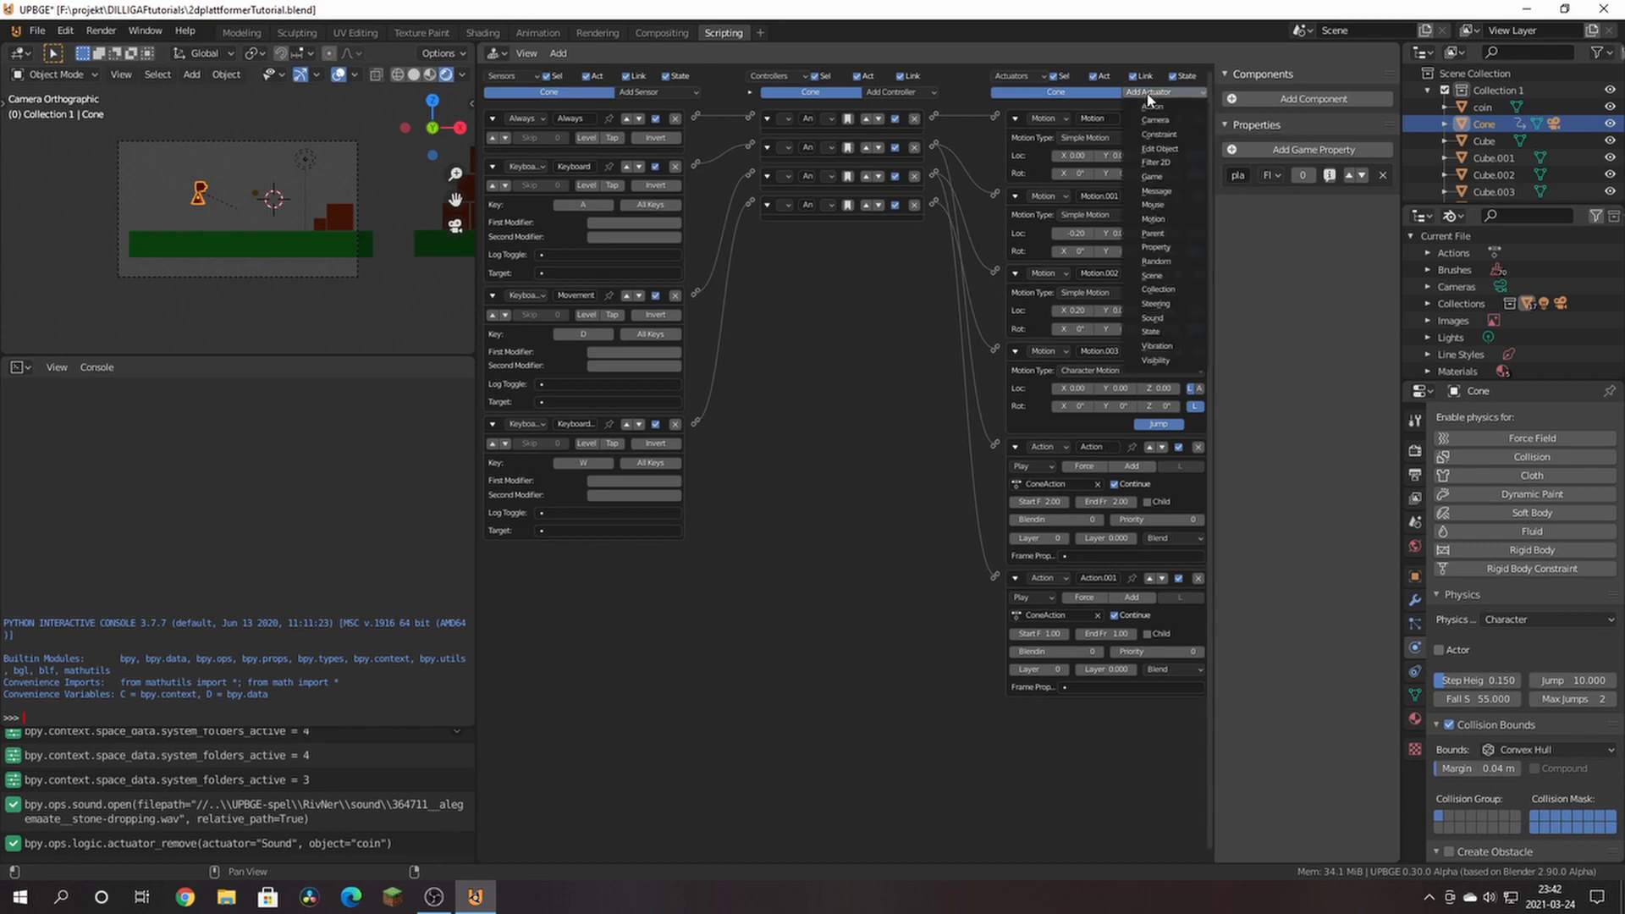
{"action": "left_click", "coordinate": [1170, 320]}
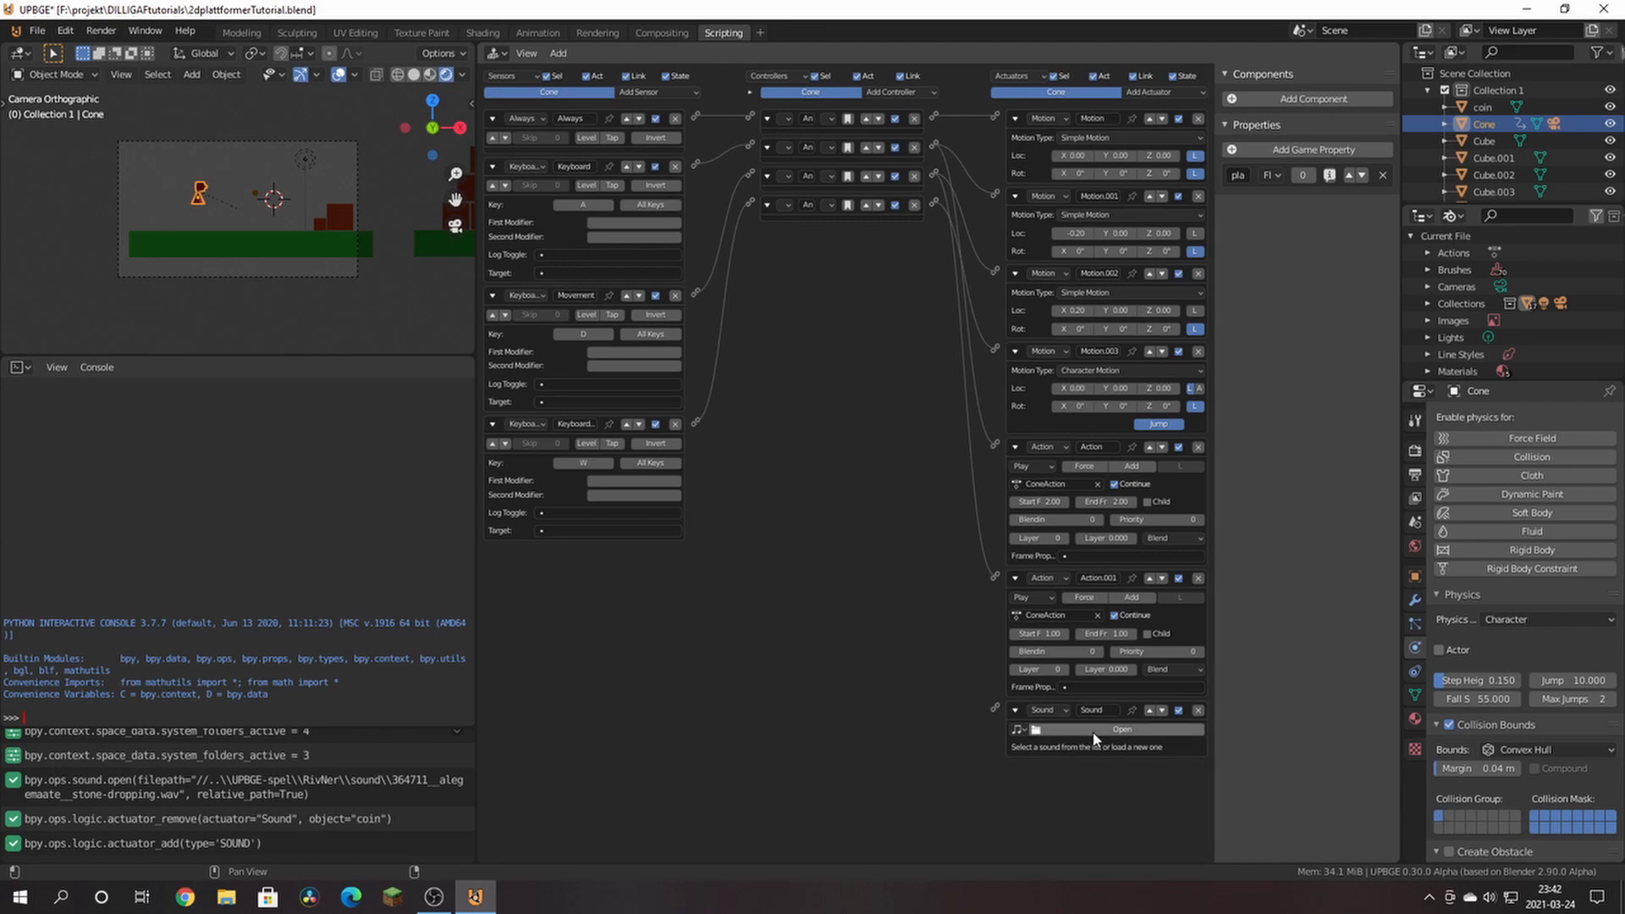
{"action": "left_click", "coordinate": [1117, 730]}
{"action": "double_click", "coordinate": [689, 323]}
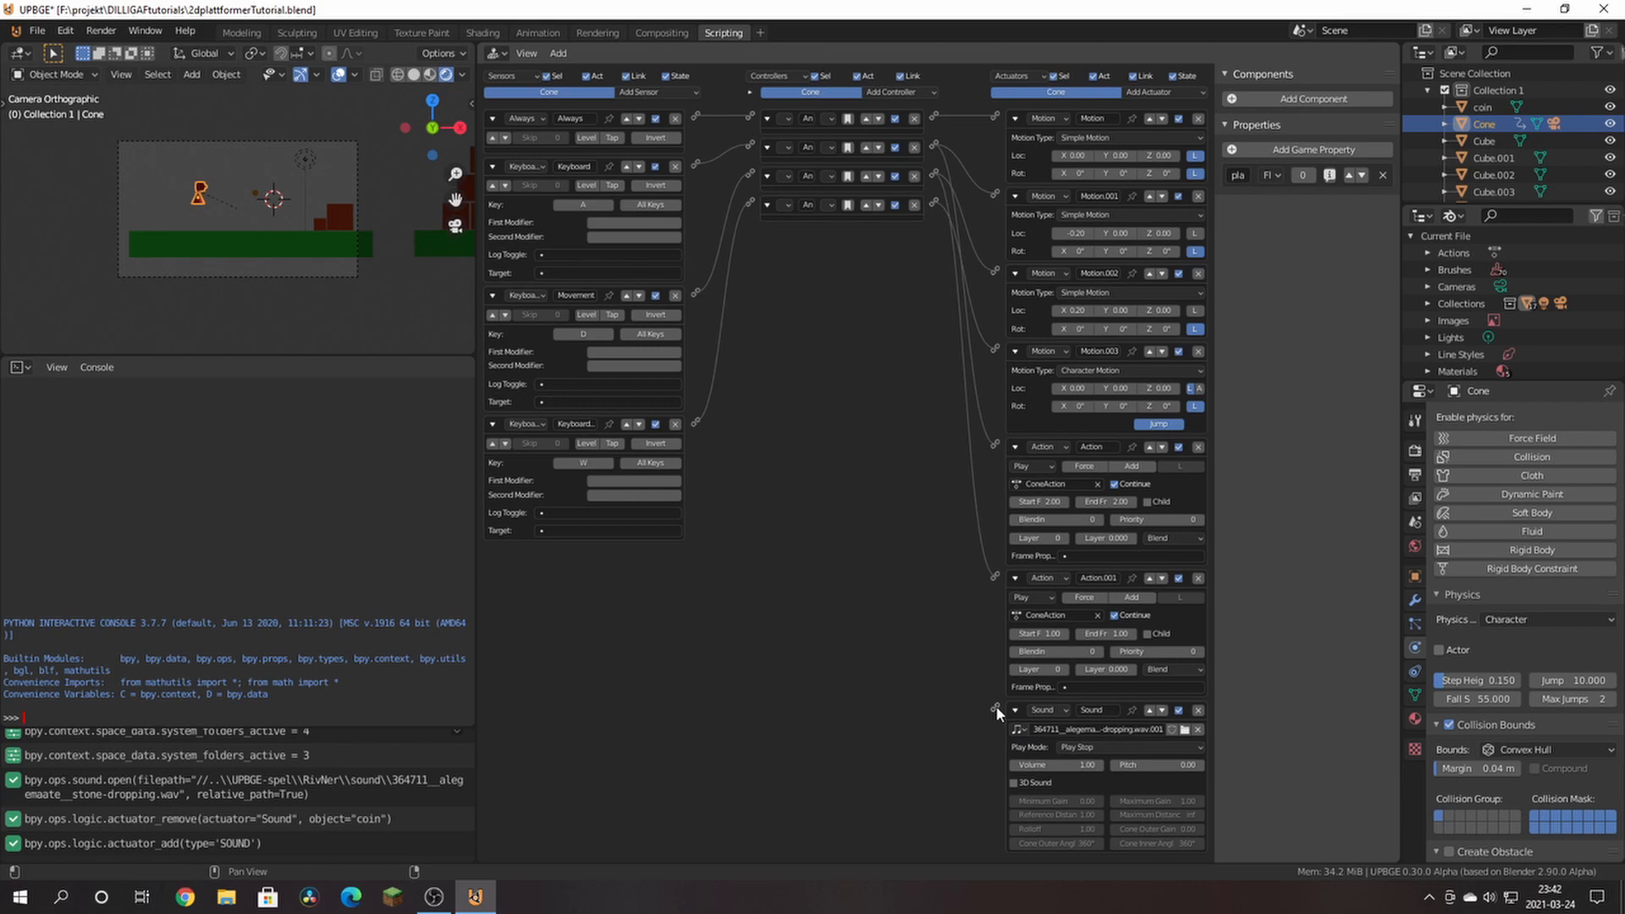
Step: Select the coin and the Cone together and link the Cone's Sound actuator to the coin's And controller
{"action": "left_click", "coordinate": [258, 199]}
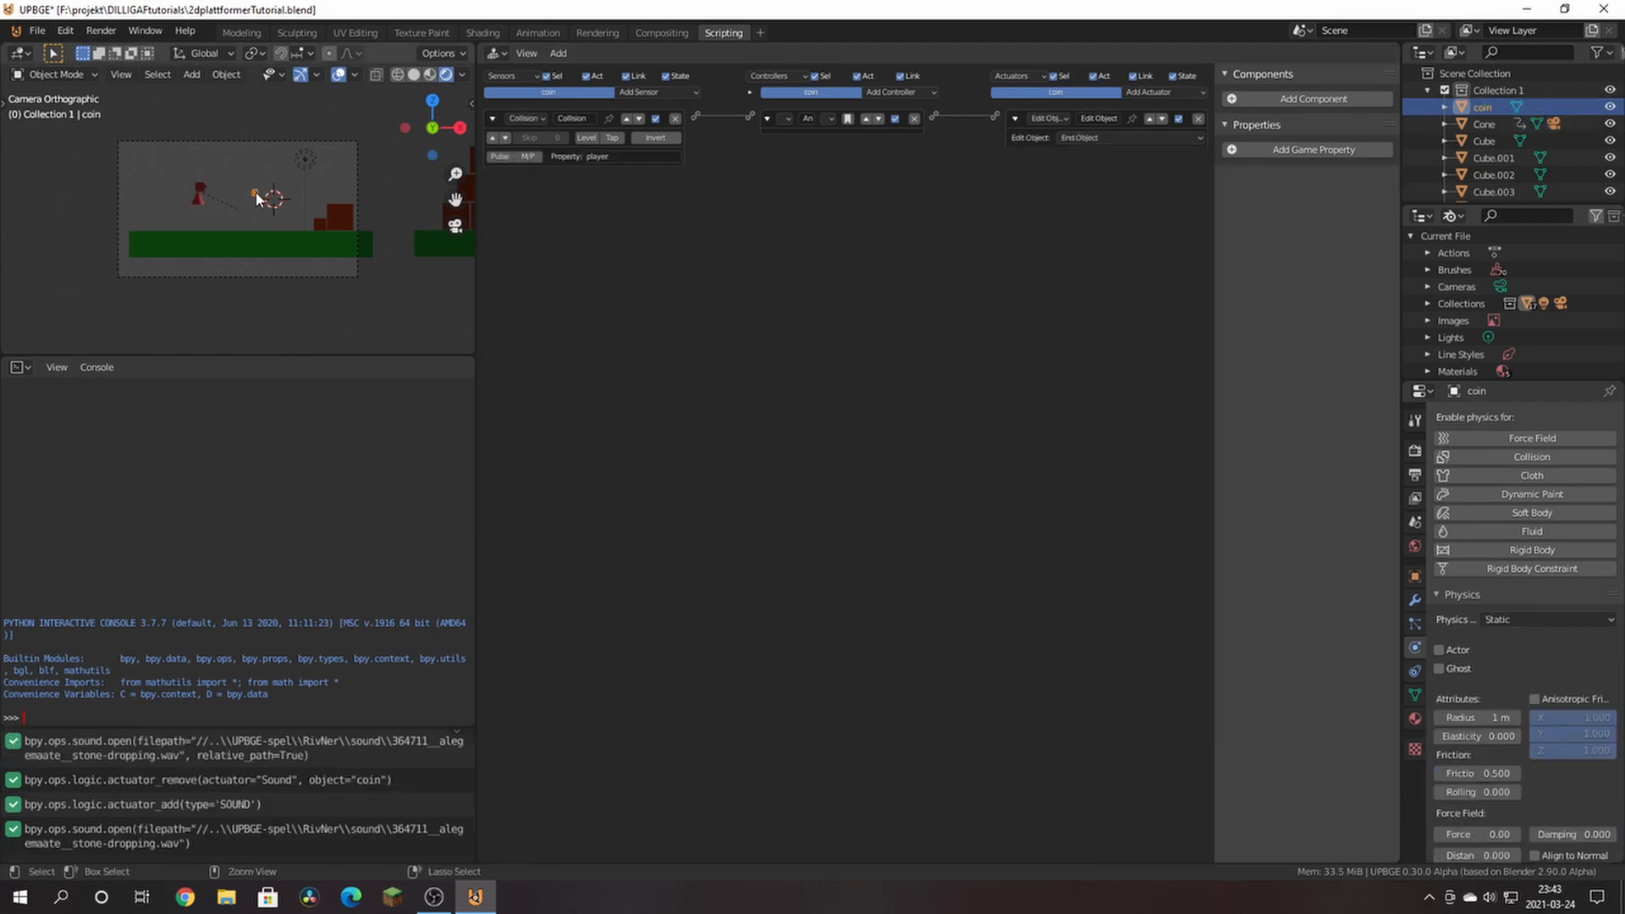
{"action": "left_click", "coordinate": [198, 193], "text": "shift"}
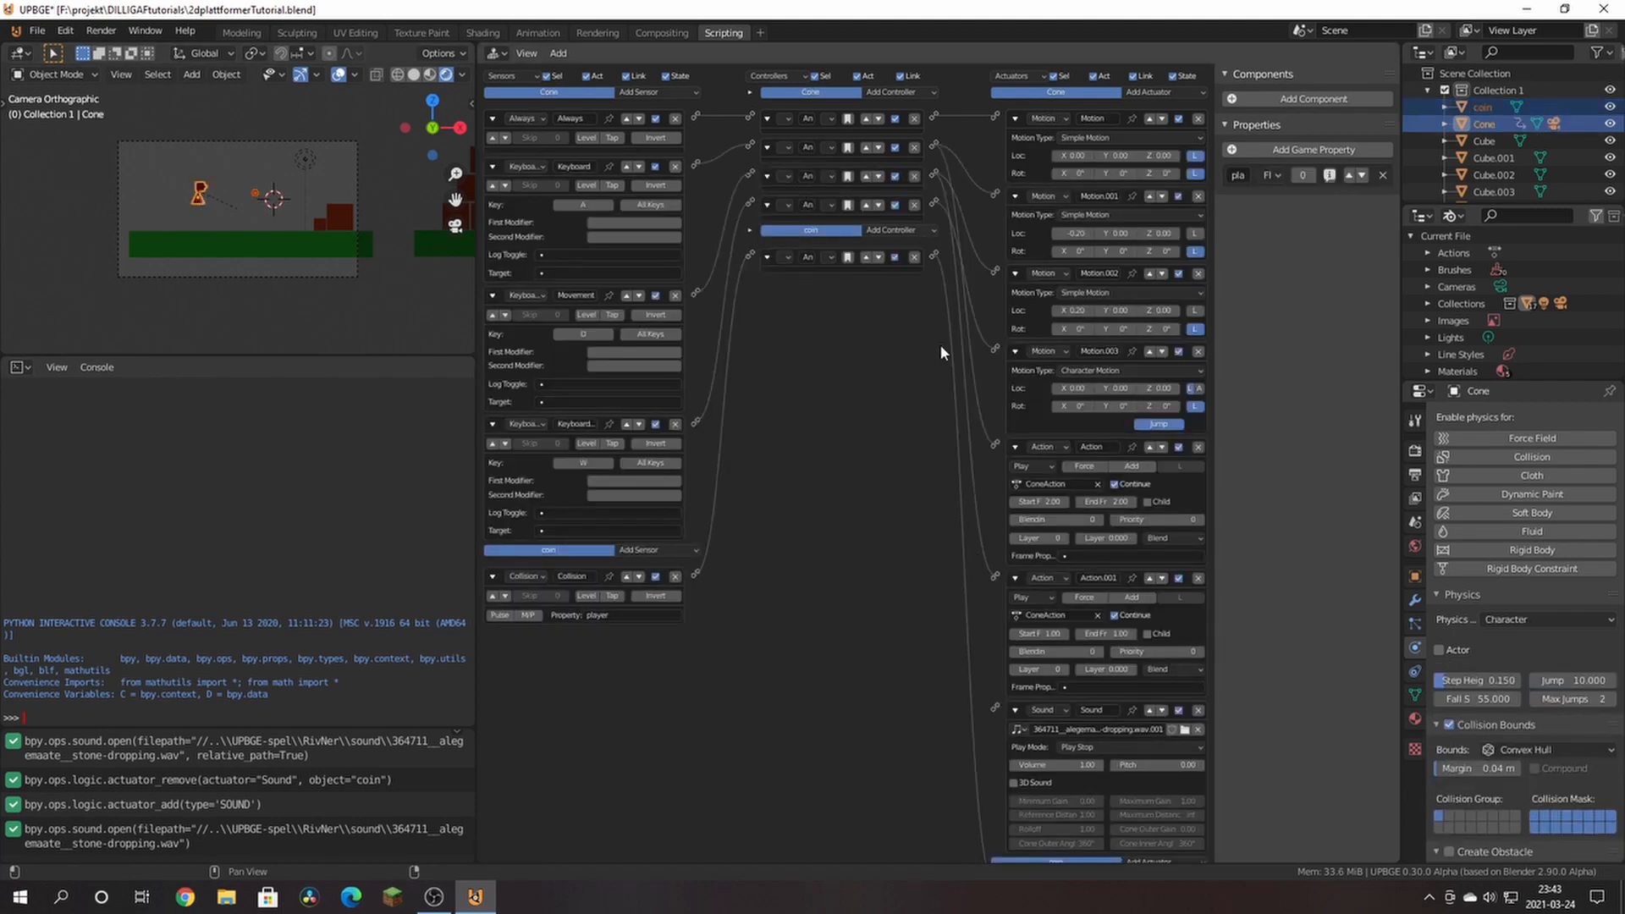
{"action": "mouse_move", "coordinate": [995, 707]}
{"action": "left_mouse_down"}
{"action": "mouse_move", "coordinate": [1021, 417]}
{"action": "mouse_move", "coordinate": [953, 319]}
{"action": "mouse_move", "coordinate": [834, 345]}
{"action": "mouse_move", "coordinate": [935, 255]}
{"action": "left_mouse_up"}
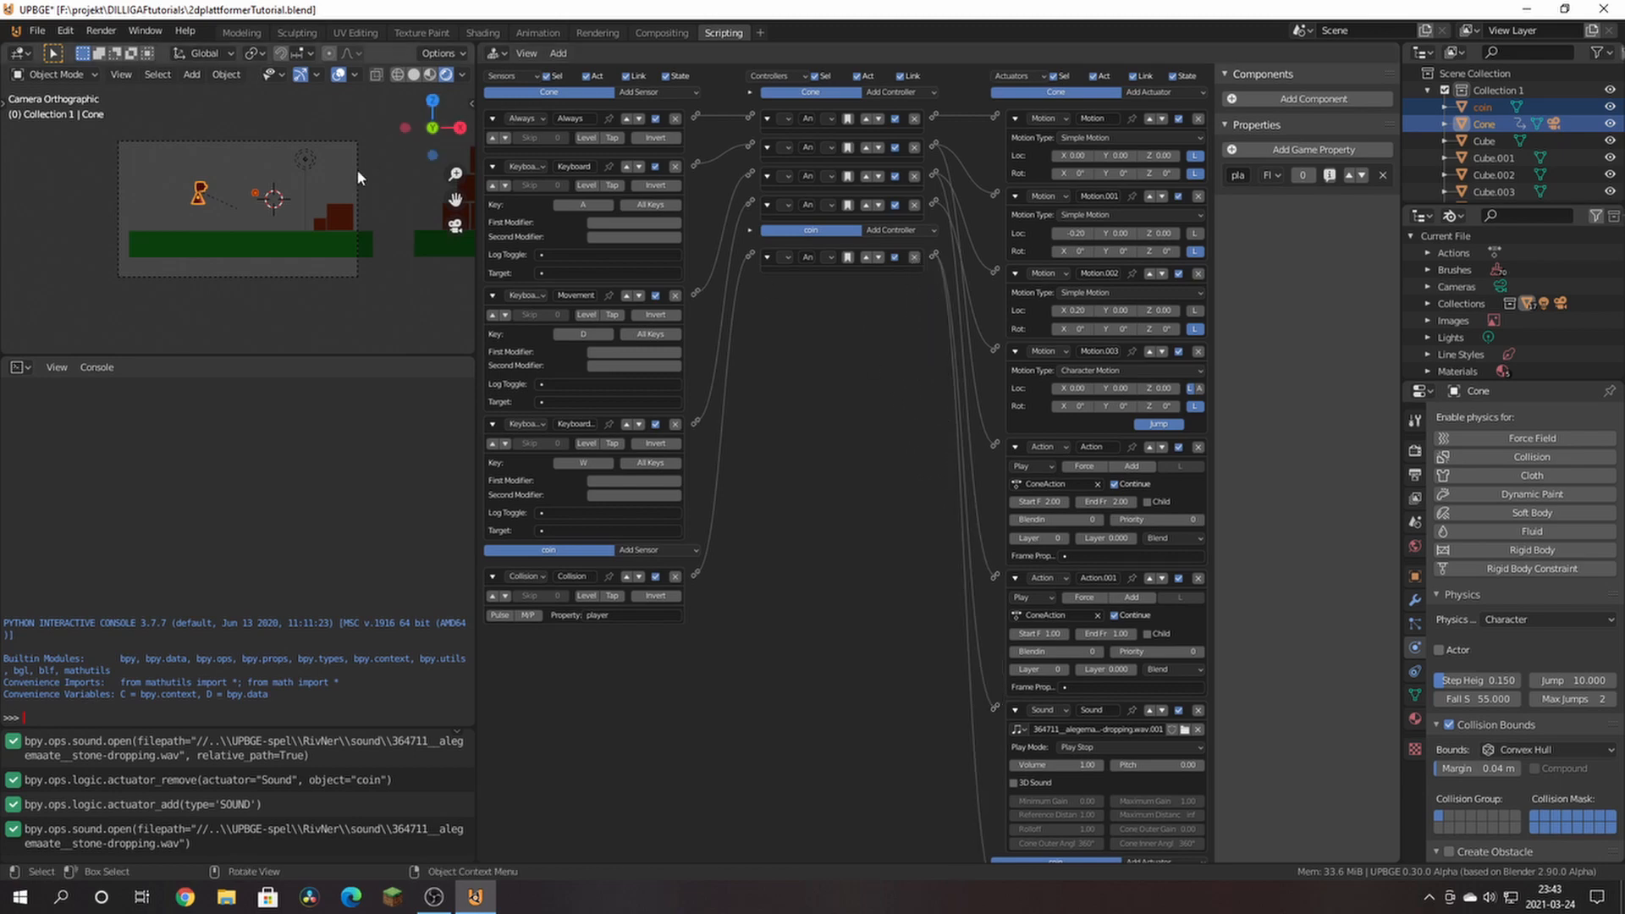
Step: Run the game twice to test the coin pickup with the Cone's sound
{"action": "key", "text": "p"}
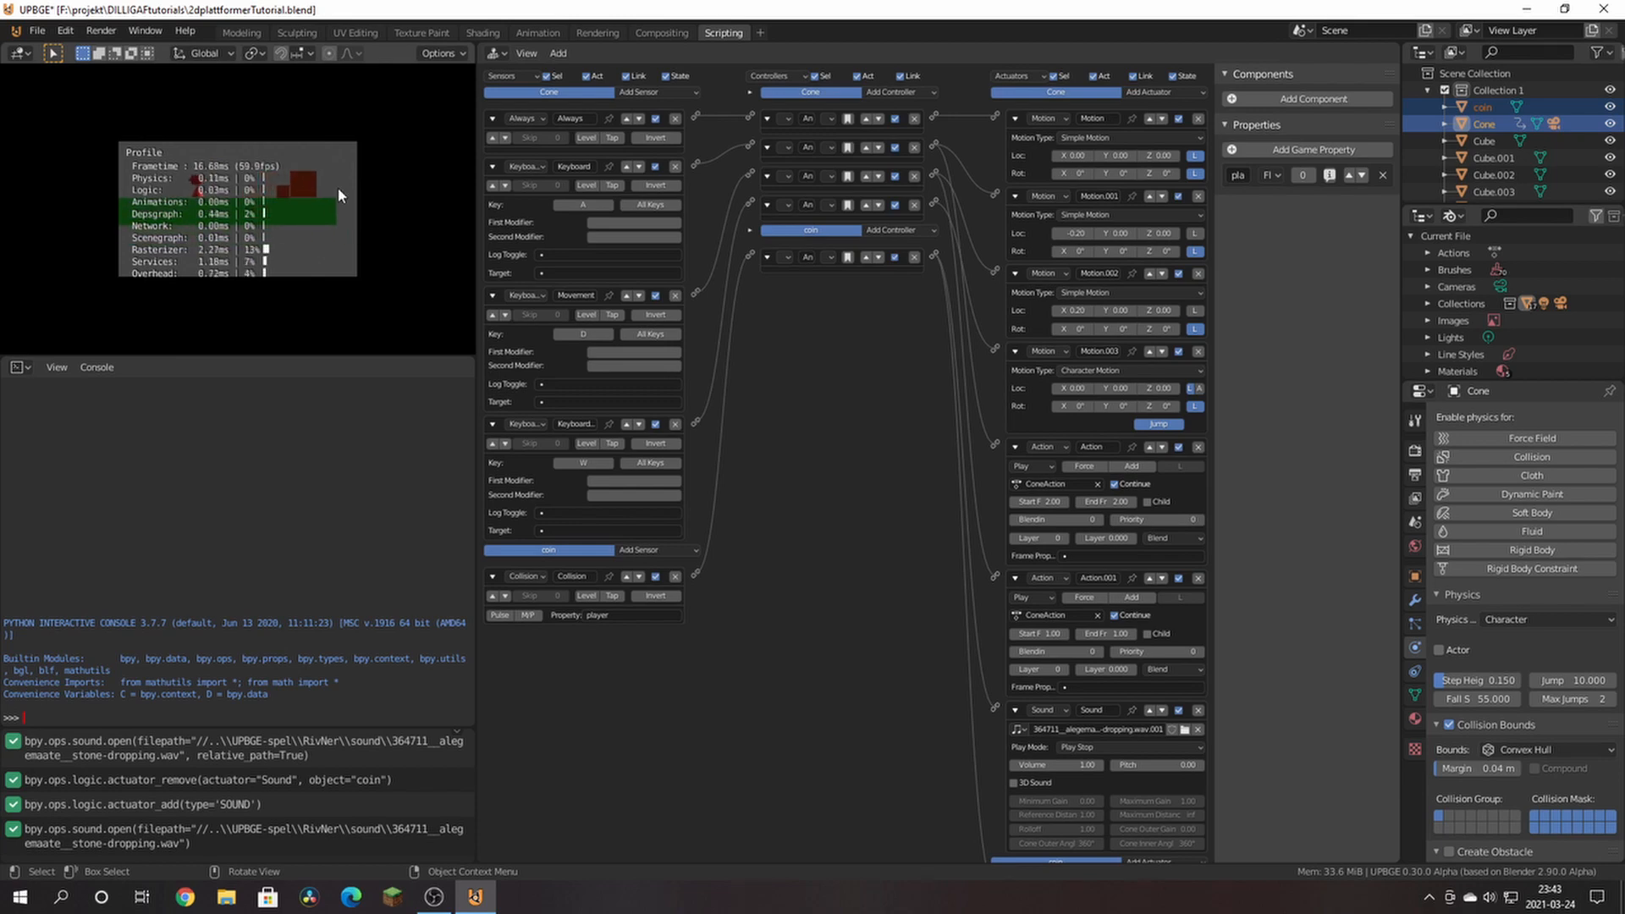
{"action": "key", "text": "Escape"}
{"action": "key", "text": "p"}
{"action": "key", "text": "Escape"}
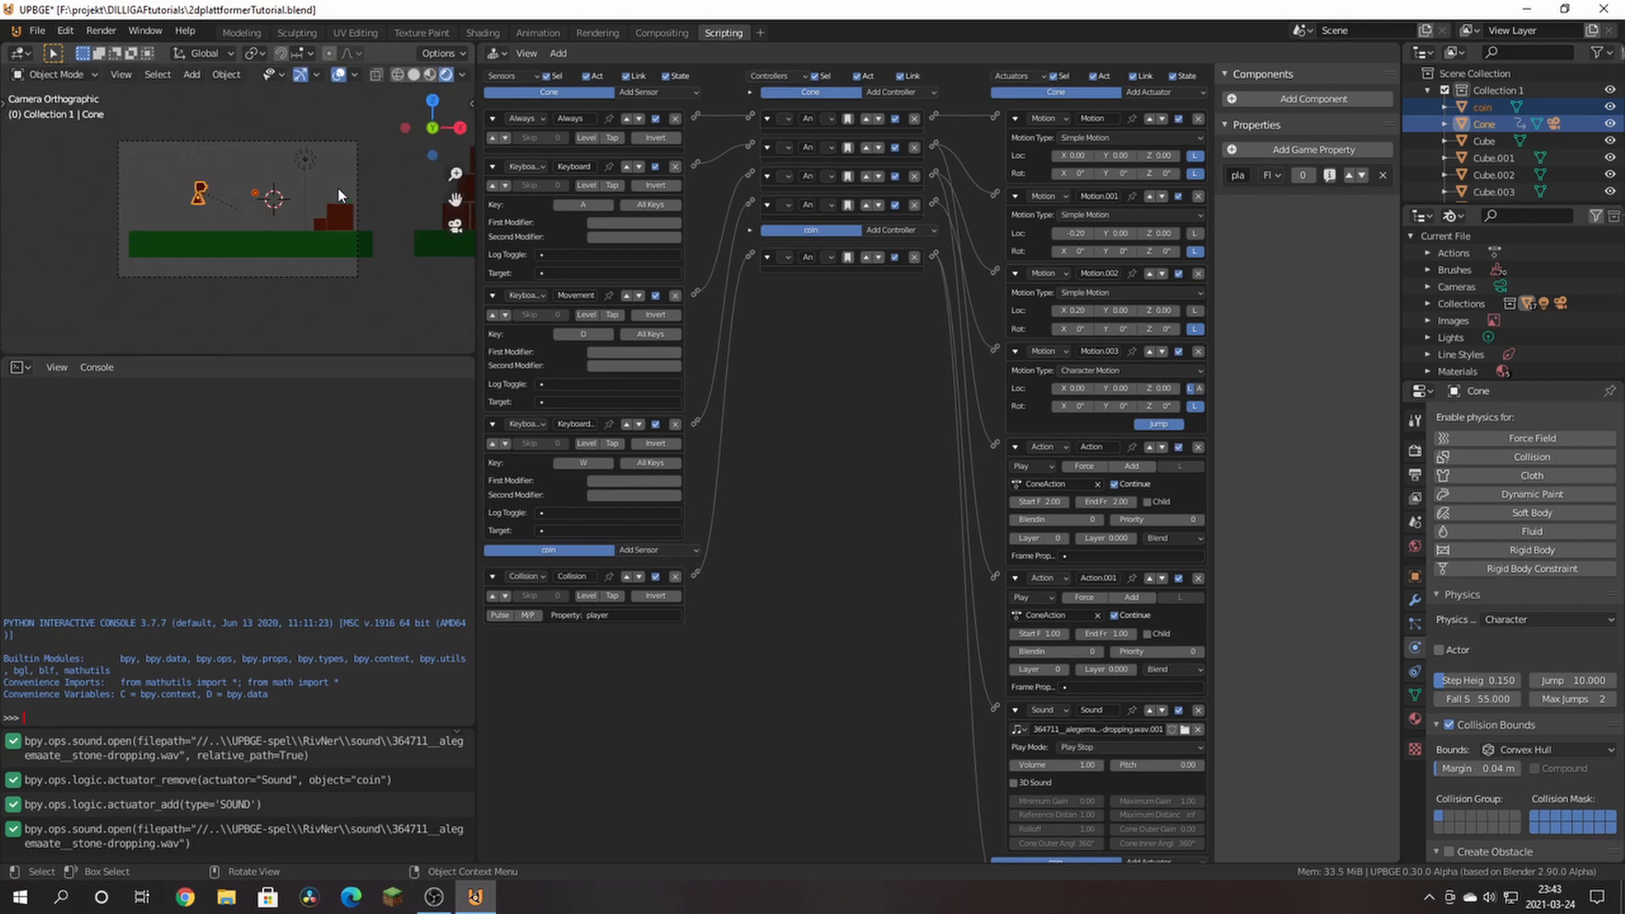
Step: In the Modeling workspace, duplicate the coin twice into a rising row, each copy over 2 m along X and about 0.54 m higher
{"action": "left_click", "coordinate": [242, 33]}
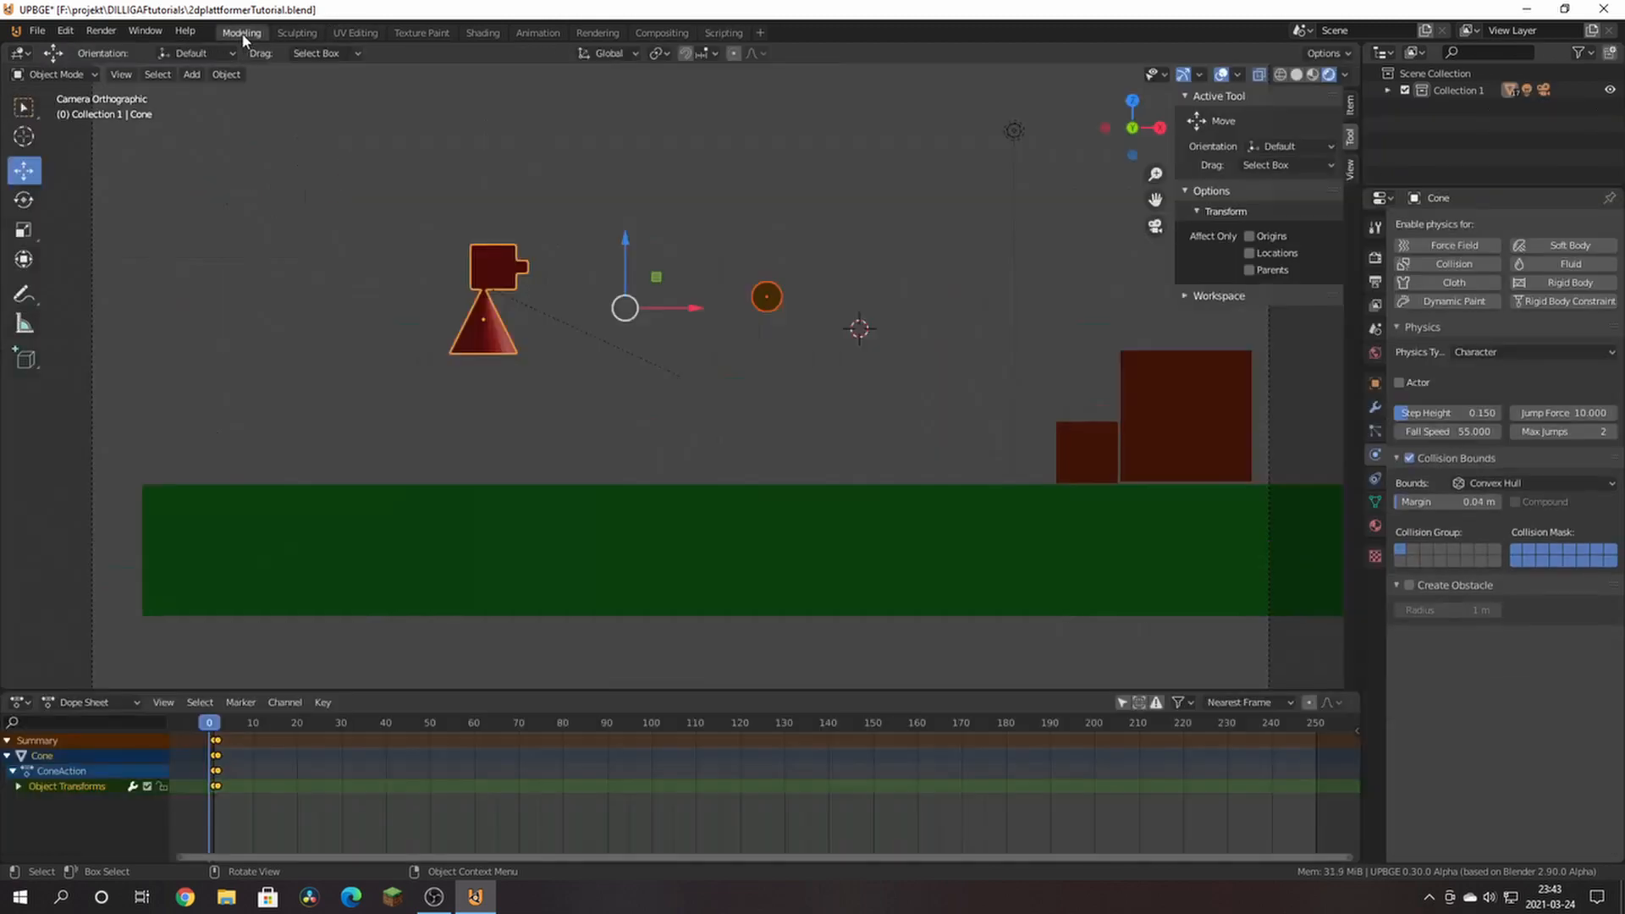
{"action": "left_click", "coordinate": [755, 300]}
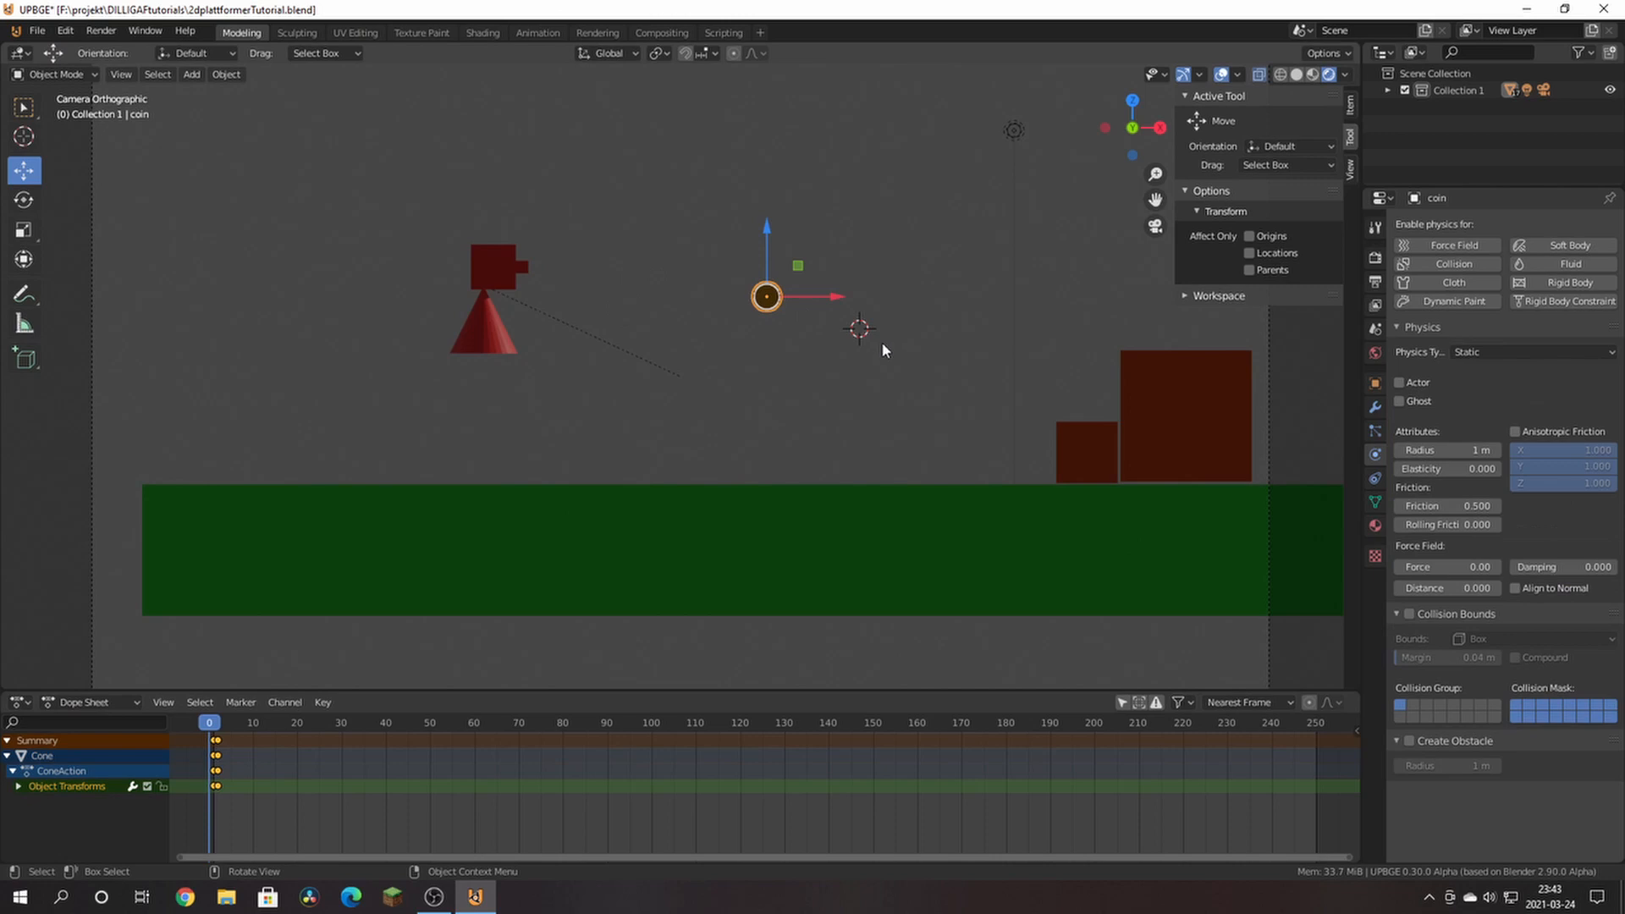
{"action": "key", "text": "shift+d"}
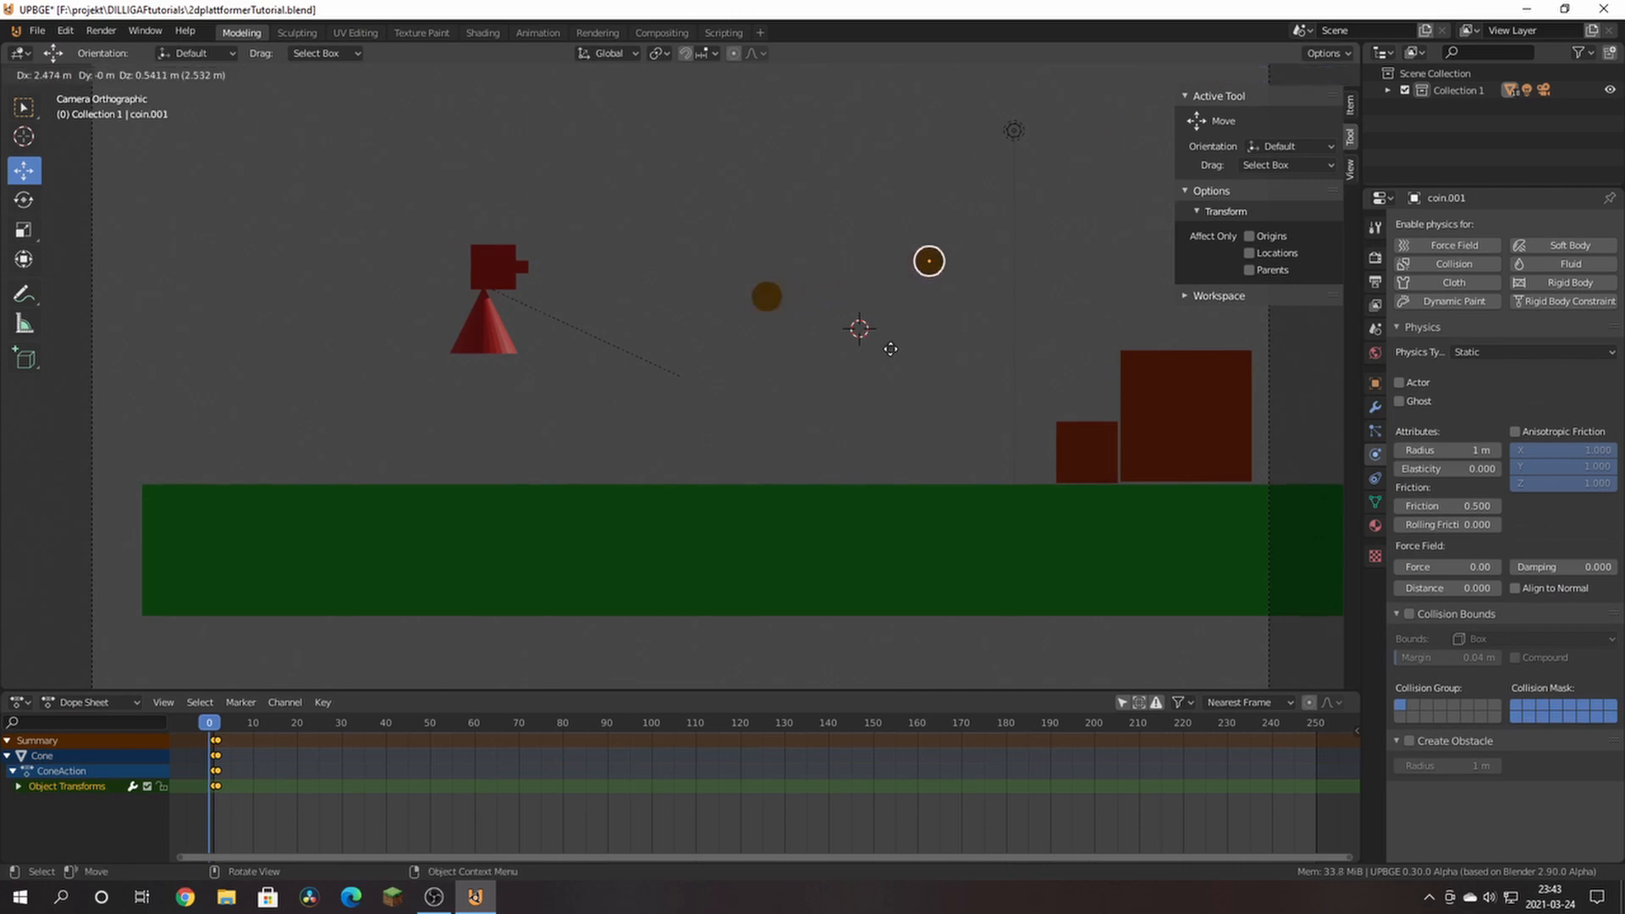
{"action": "left_click", "coordinate": [890, 349]}
{"action": "key", "text": "shift+d"}
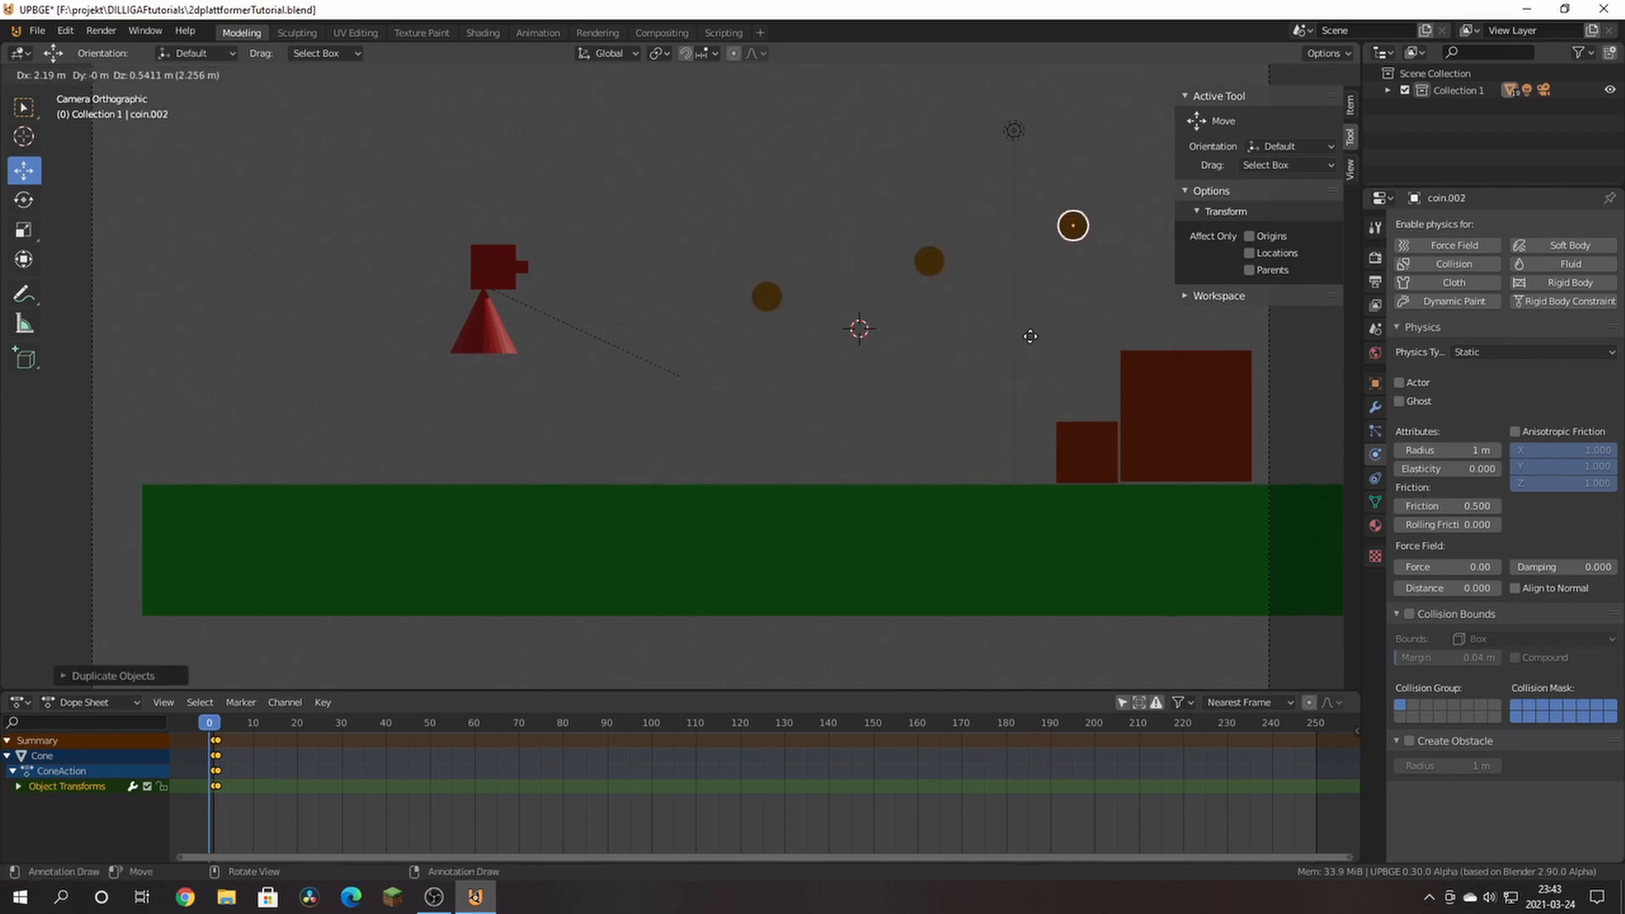
{"action": "left_click", "coordinate": [1030, 342]}
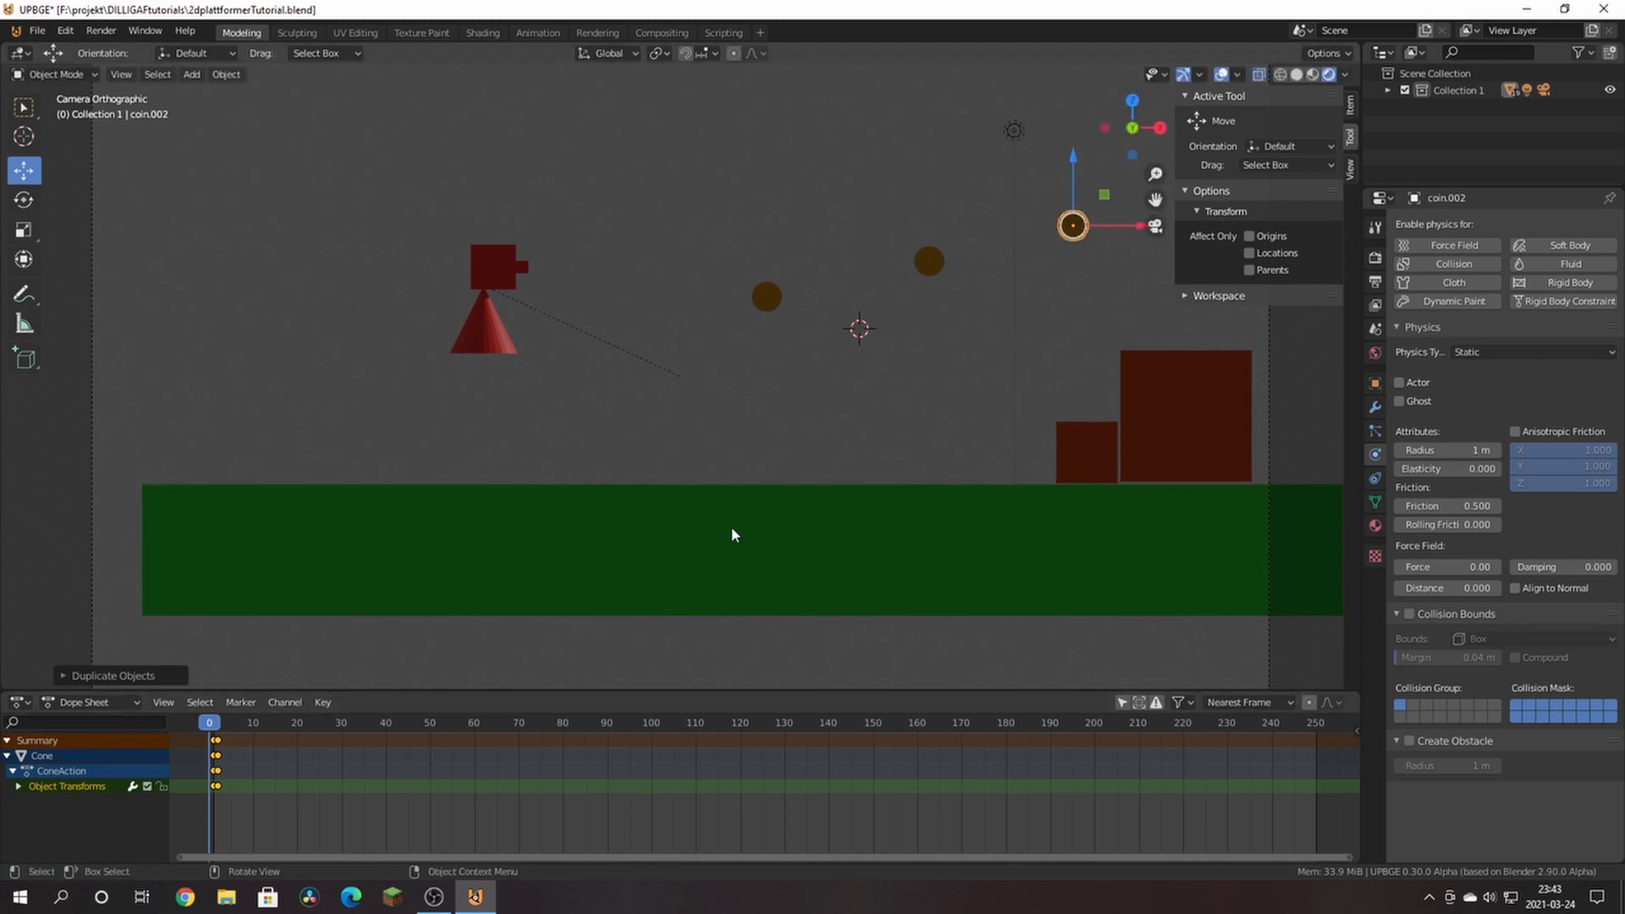
Step: In front view, place three more coin copies: above the first platform's end, over the block pyramid, and over the second platform's single block
{"action": "scroll", "coordinate": [732, 526], "scroll_direction": "down", "scroll_amount": 5}
{"action": "scroll", "coordinate": [764, 517], "scroll_direction": "up", "scroll_amount": 2}
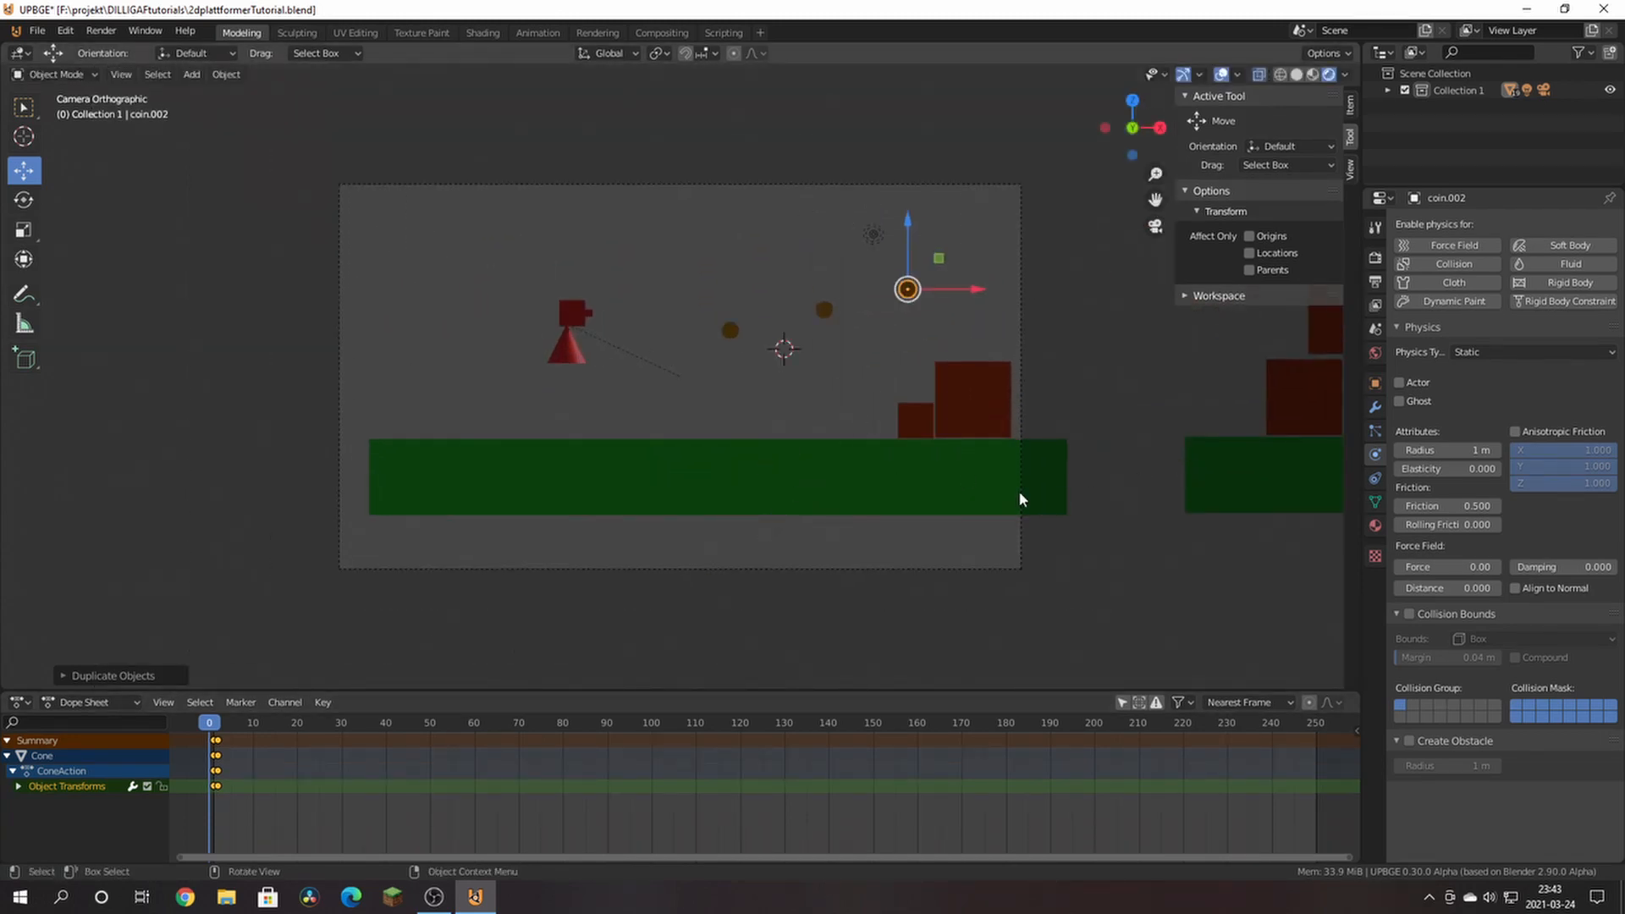
{"action": "key", "text": "KP_1"}
{"action": "scroll", "coordinate": [896, 496], "scroll_direction": "down", "scroll_amount": 6}
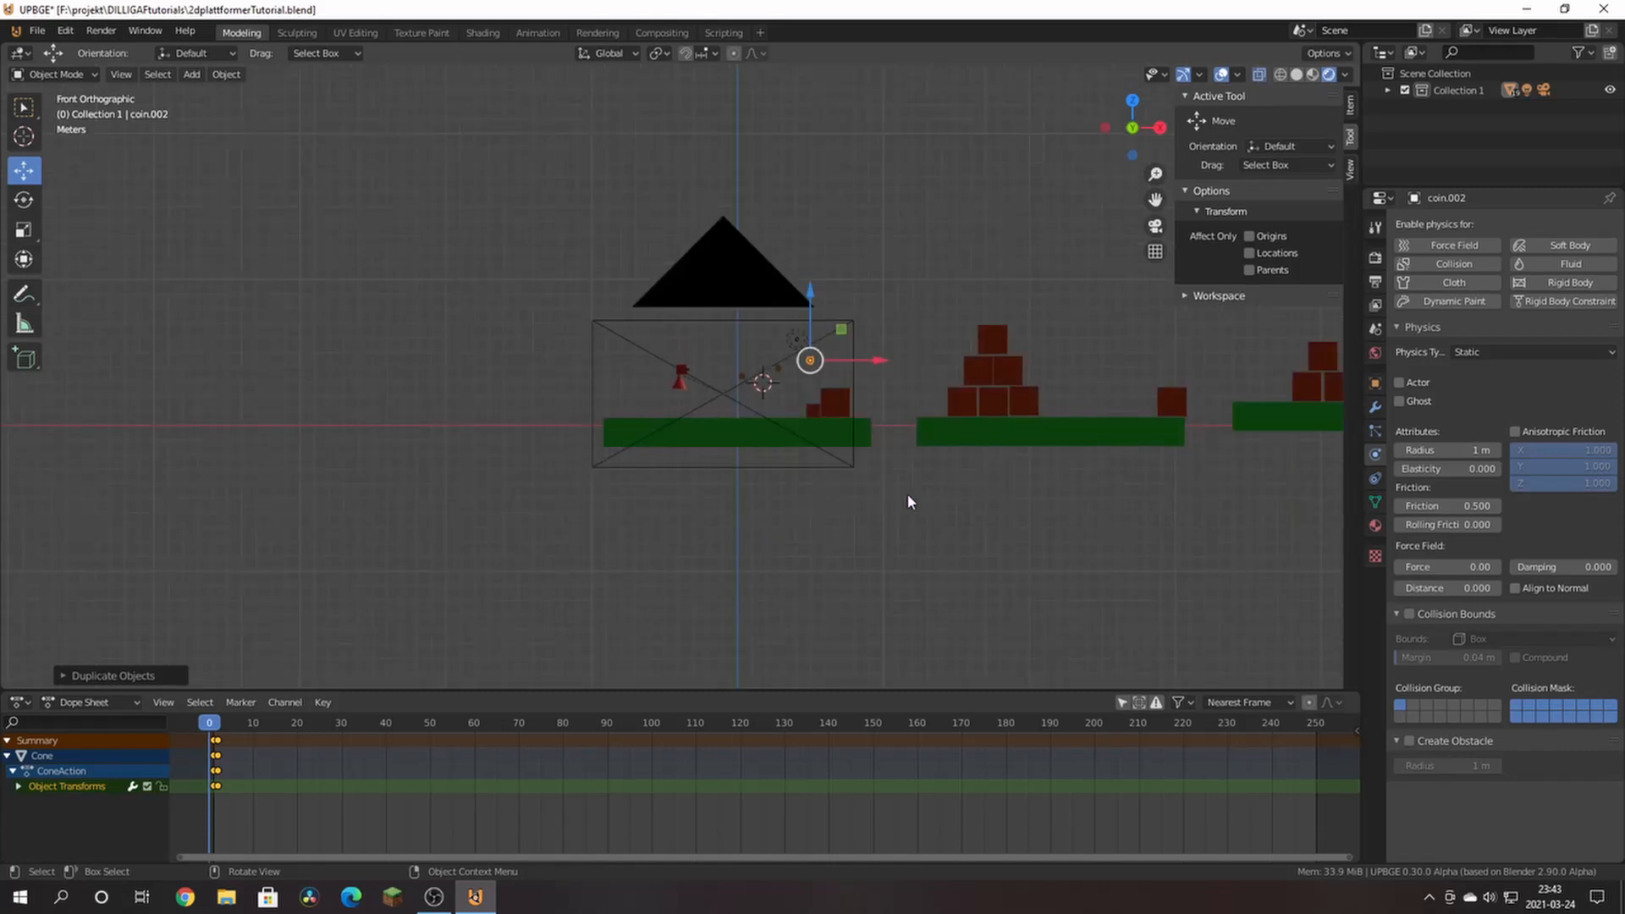
{"action": "key", "text": "shift+d"}
{"action": "left_click", "coordinate": [860, 367]}
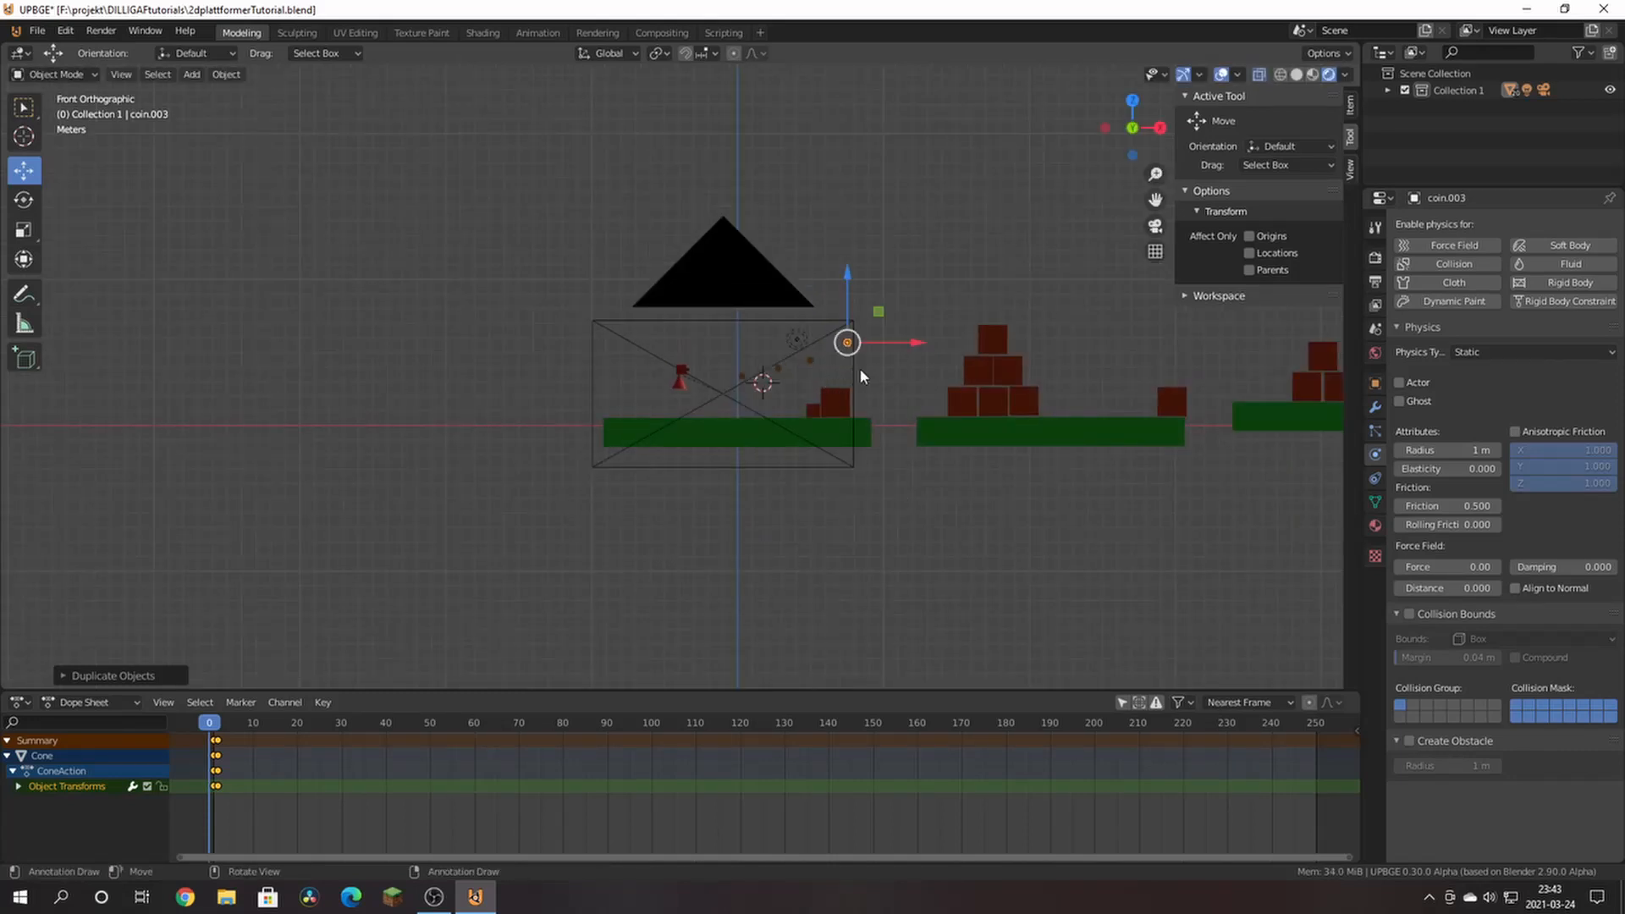
{"action": "key", "text": "shift+d"}
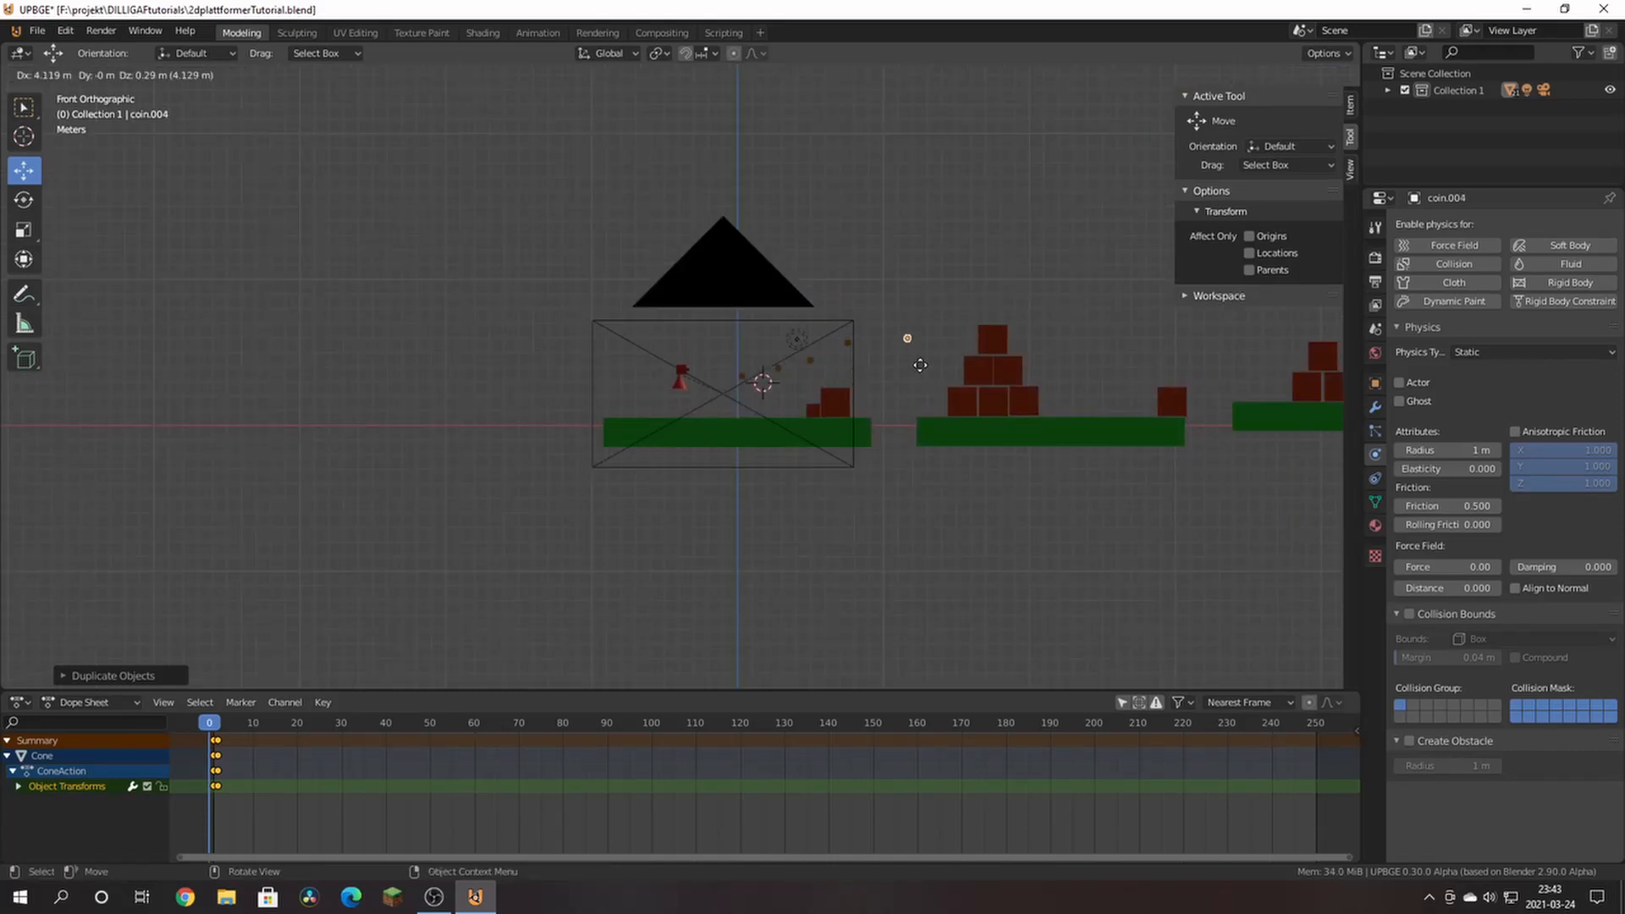
{"action": "left_click", "coordinate": [1001, 321]}
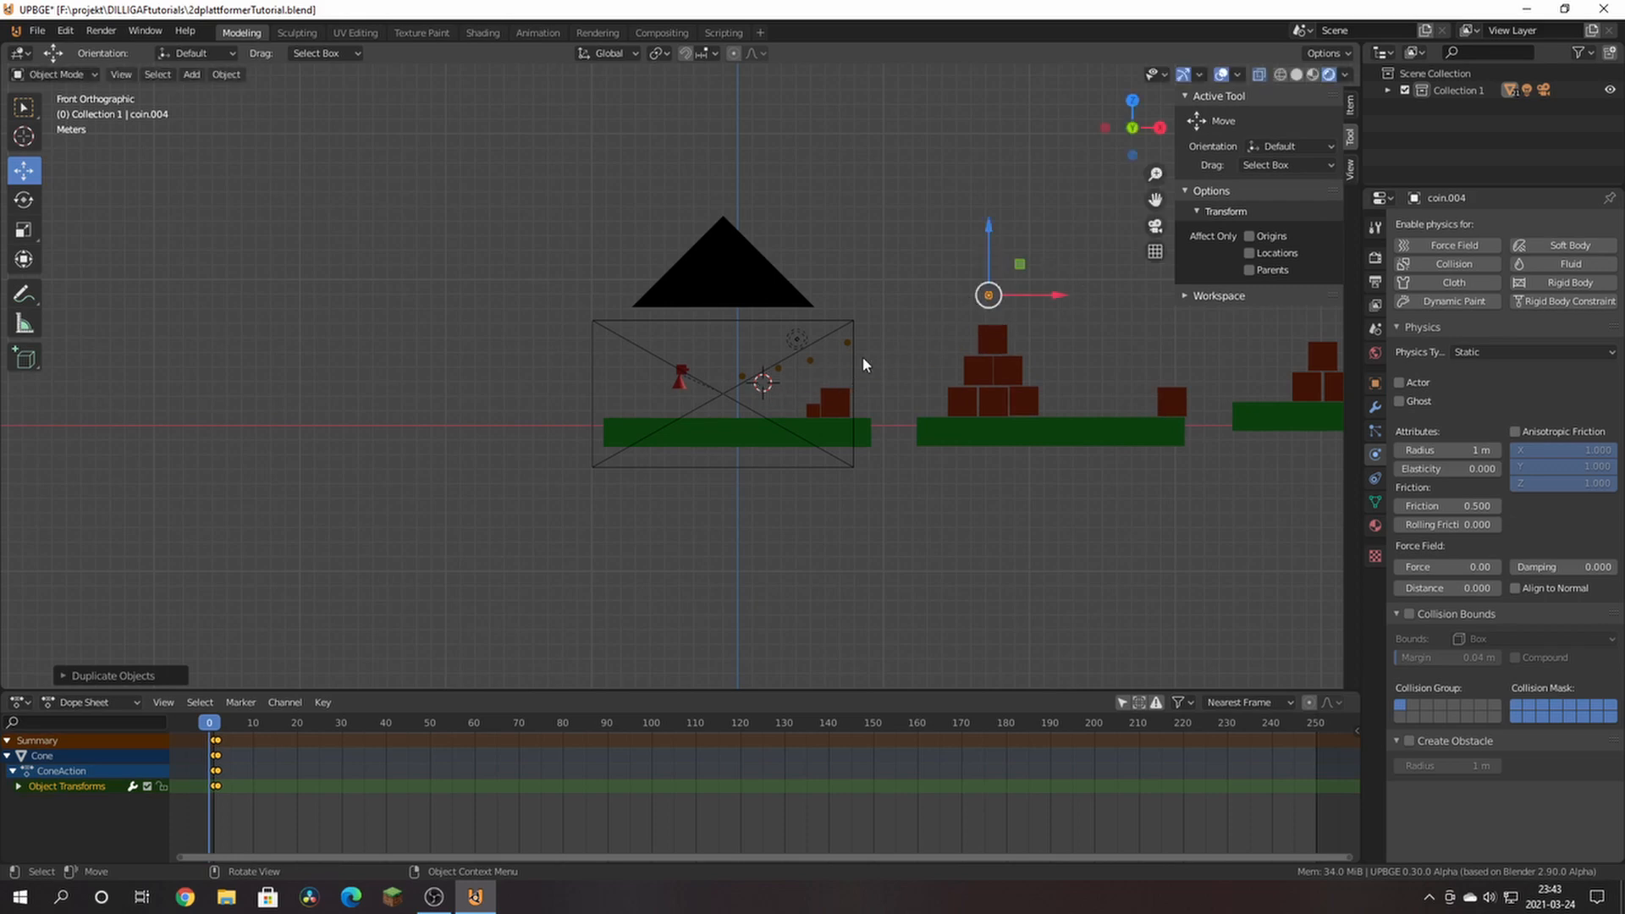
{"action": "key", "text": "shift+d"}
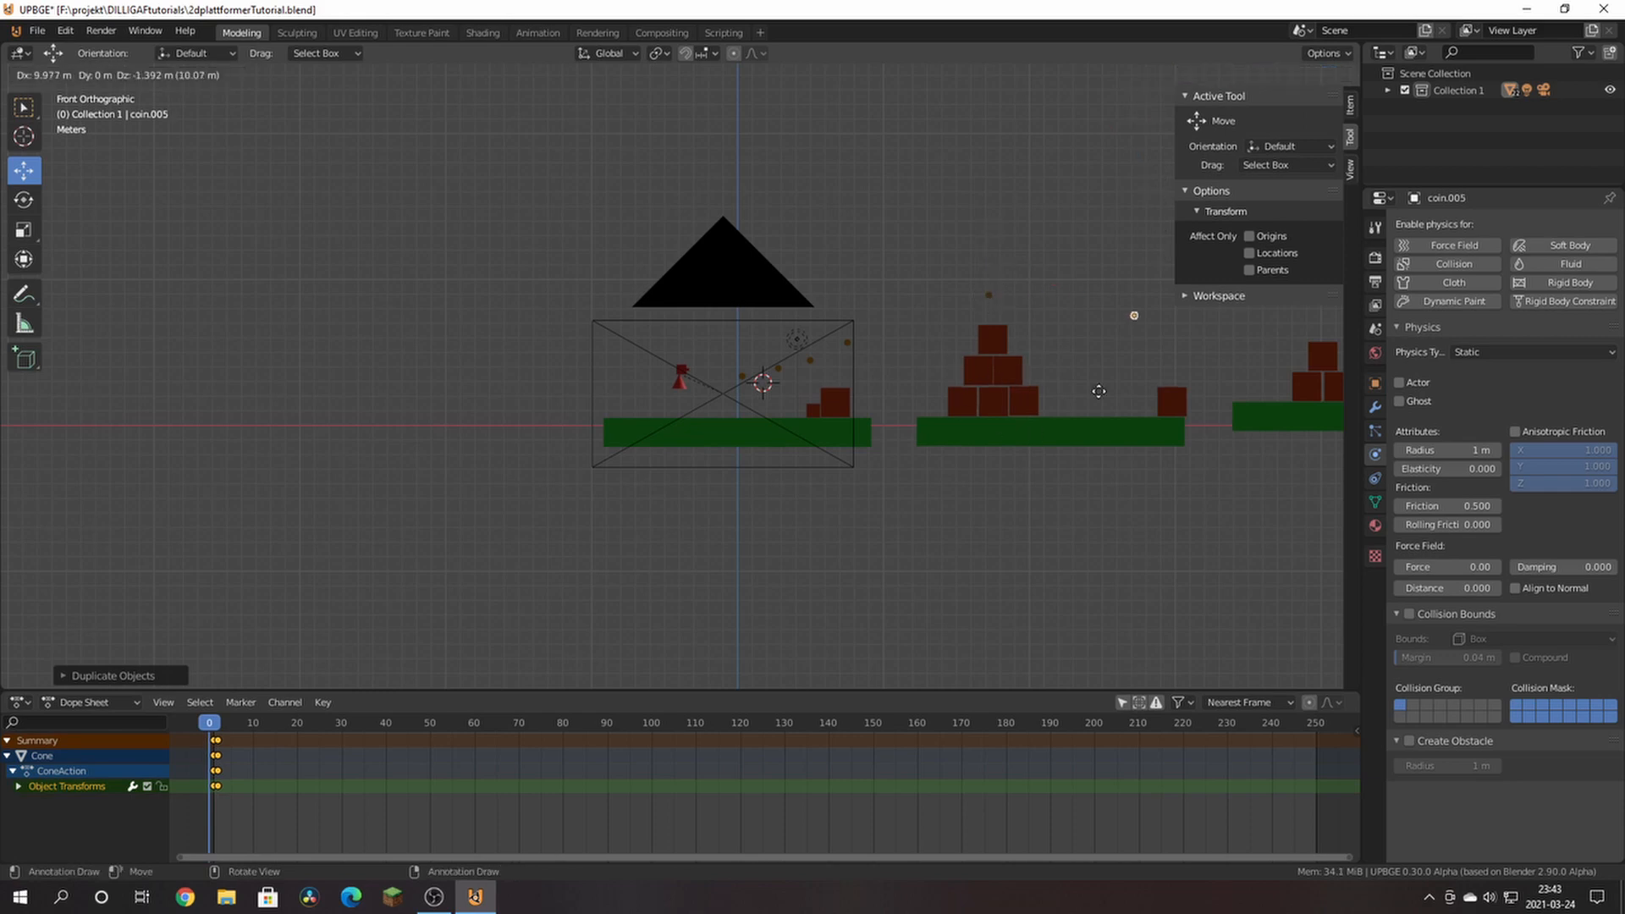
{"action": "left_click", "coordinate": [1122, 418]}
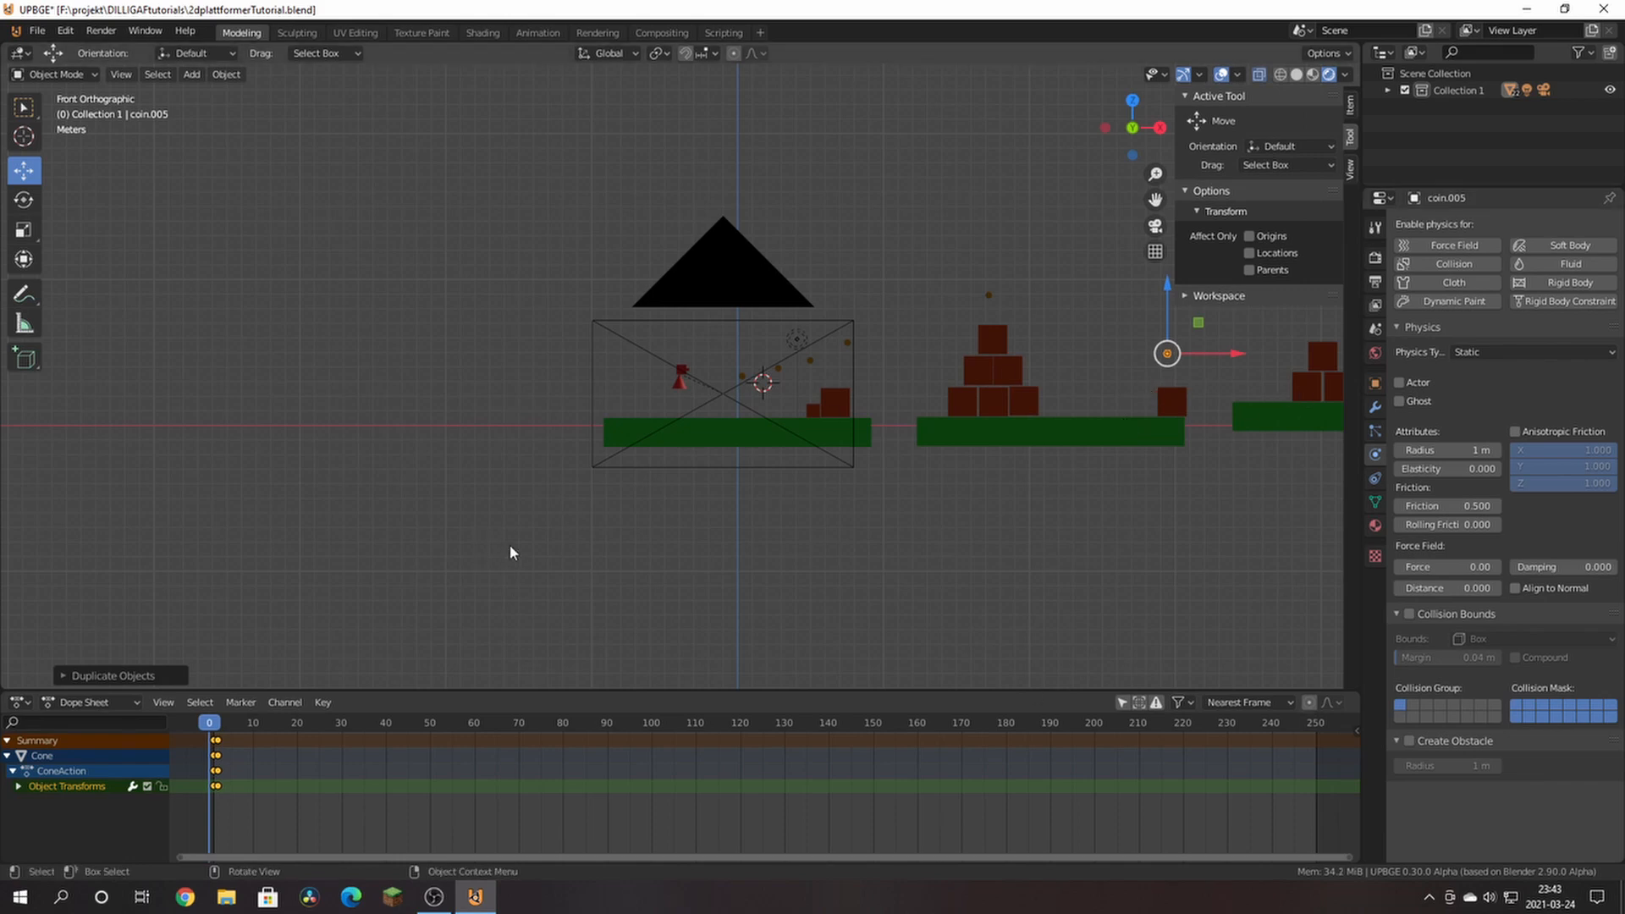
Step: Add five more coin copies: three around the third platform's blocks and two between the pyramid top and the second platform's single block
{"action": "left_click_drag", "start_coordinate": [618, 856], "coordinate": [897, 858]}
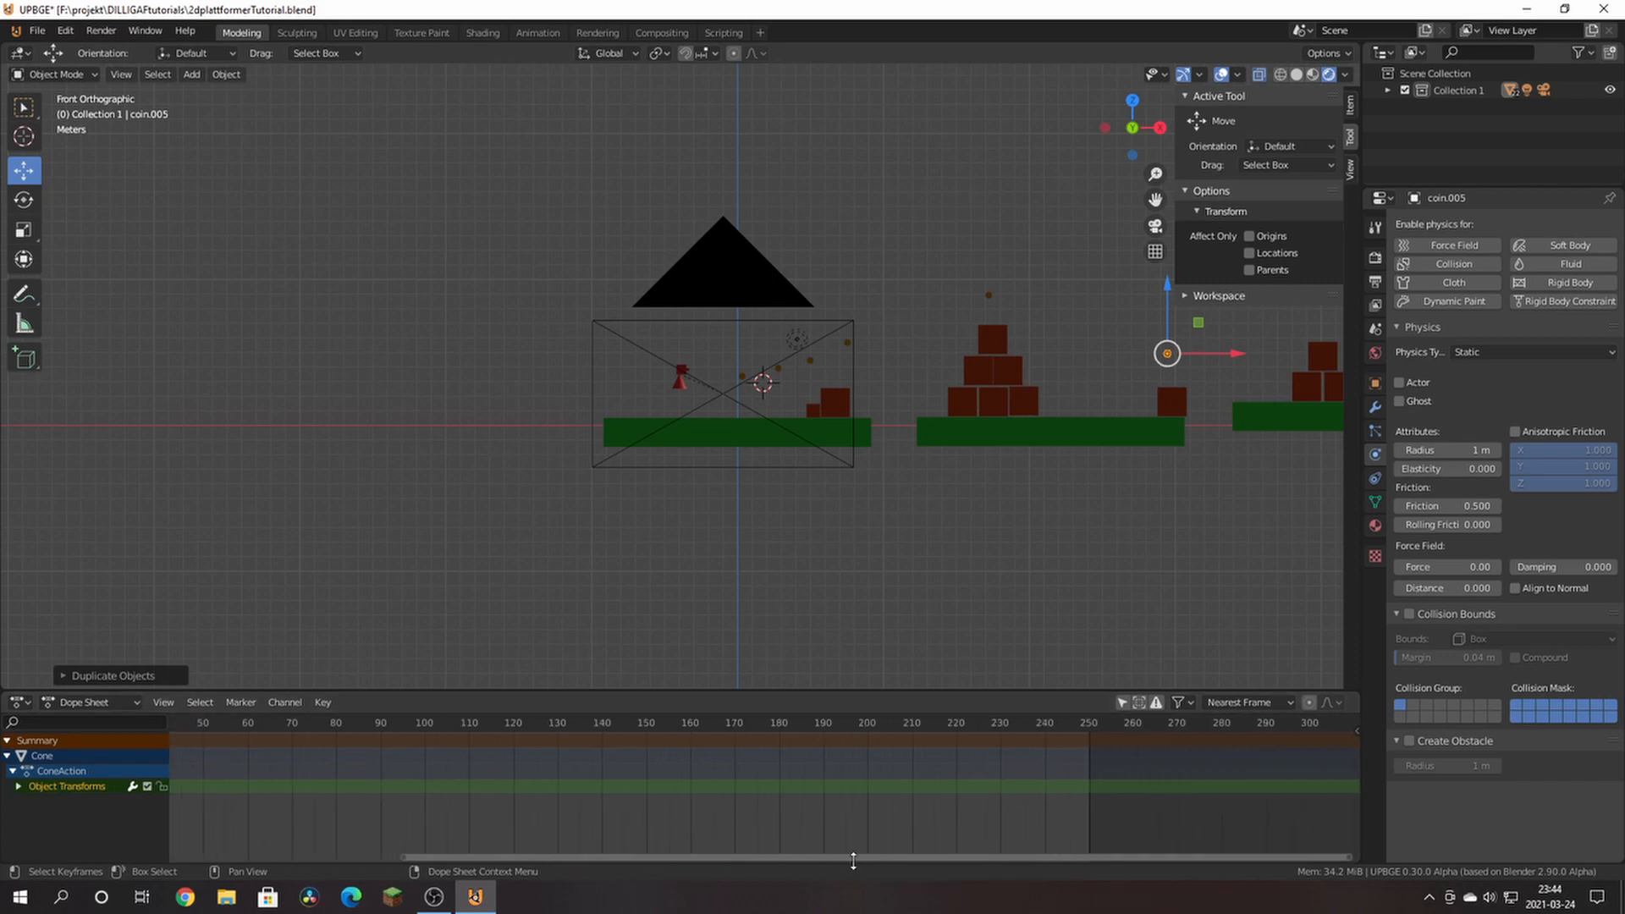
{"action": "key", "text": "shift+d"}
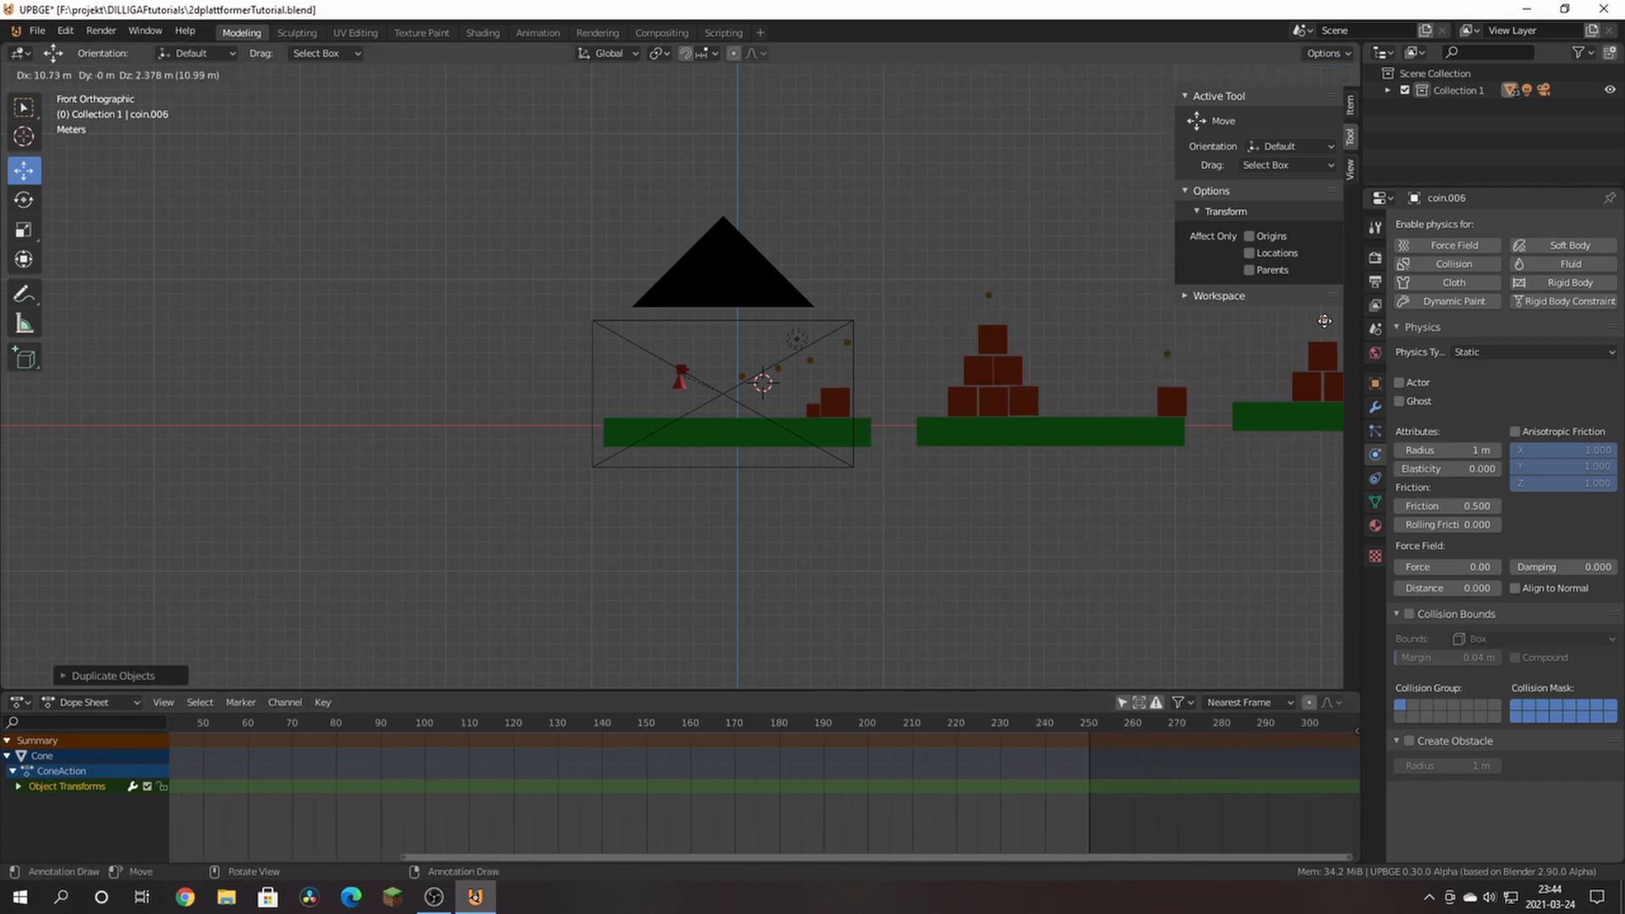
{"action": "left_click", "coordinate": [1323, 329]}
{"action": "key", "text": "shift+d"}
{"action": "left_click", "coordinate": [1232, 436]}
{"action": "key", "text": "shift+d"}
{"action": "left_click", "coordinate": [1257, 442]}
{"action": "key", "text": "shift+d"}
{"action": "left_click", "coordinate": [1093, 414]}
{"action": "key", "text": "shift+d"}
{"action": "left_click", "coordinate": [1007, 381]}
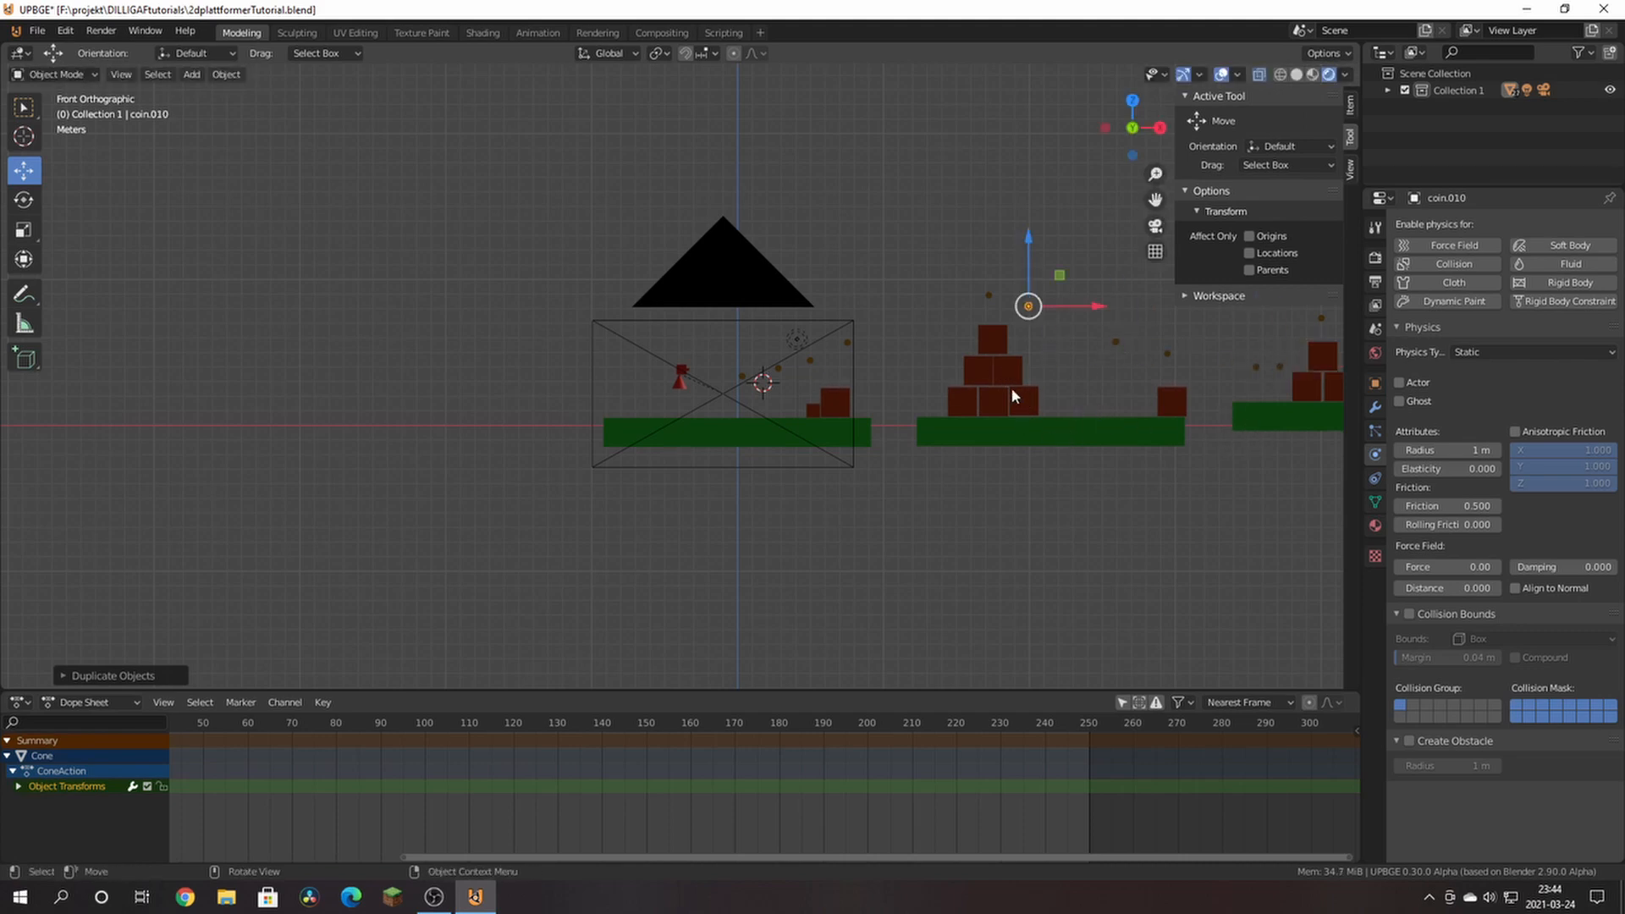
Step: Play the game from the camera view, moving and jumping the character across the platforms to test collecting the coins
{"action": "key", "text": "KP_0"}
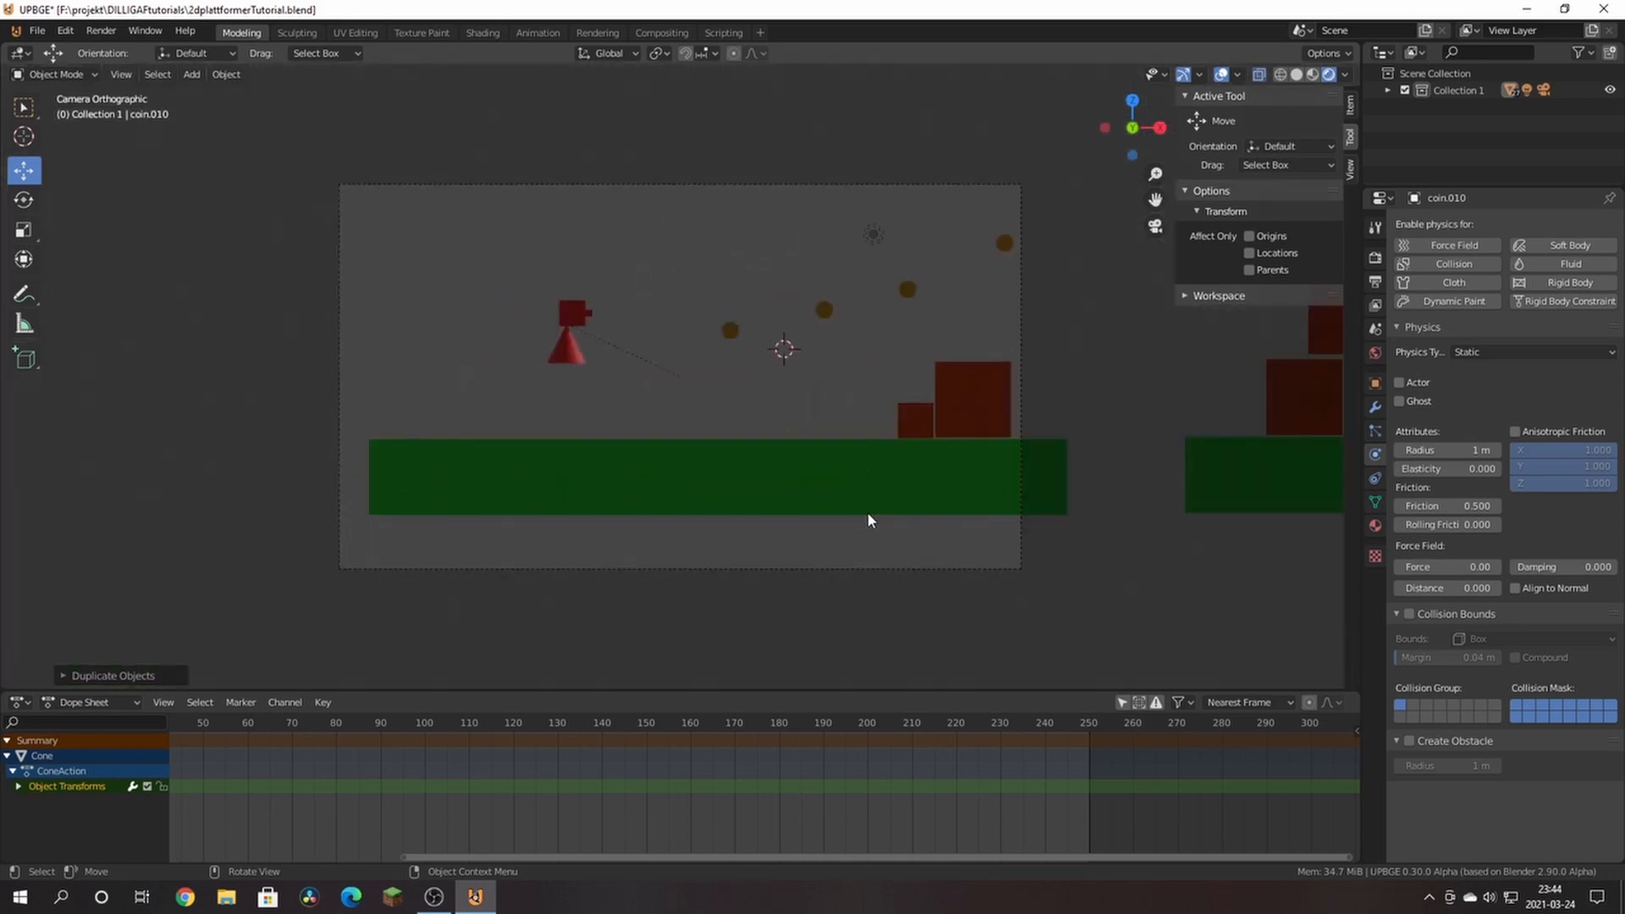
{"action": "key", "text": "p"}
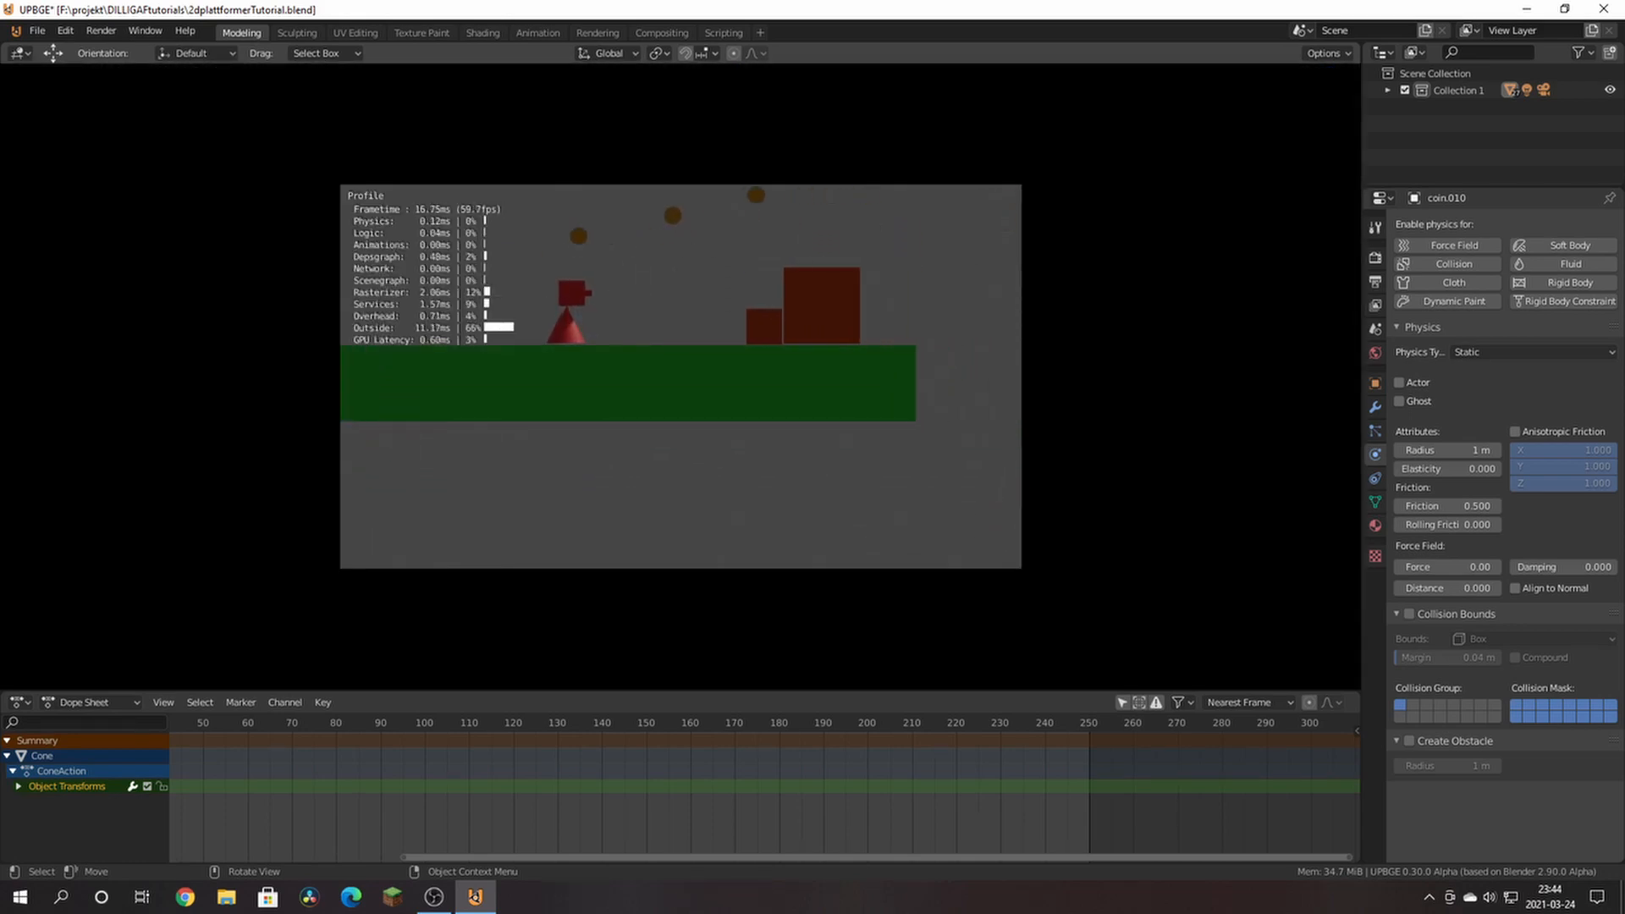
{"action": "key", "text": "d"}
{"action": "key", "text": "space"}
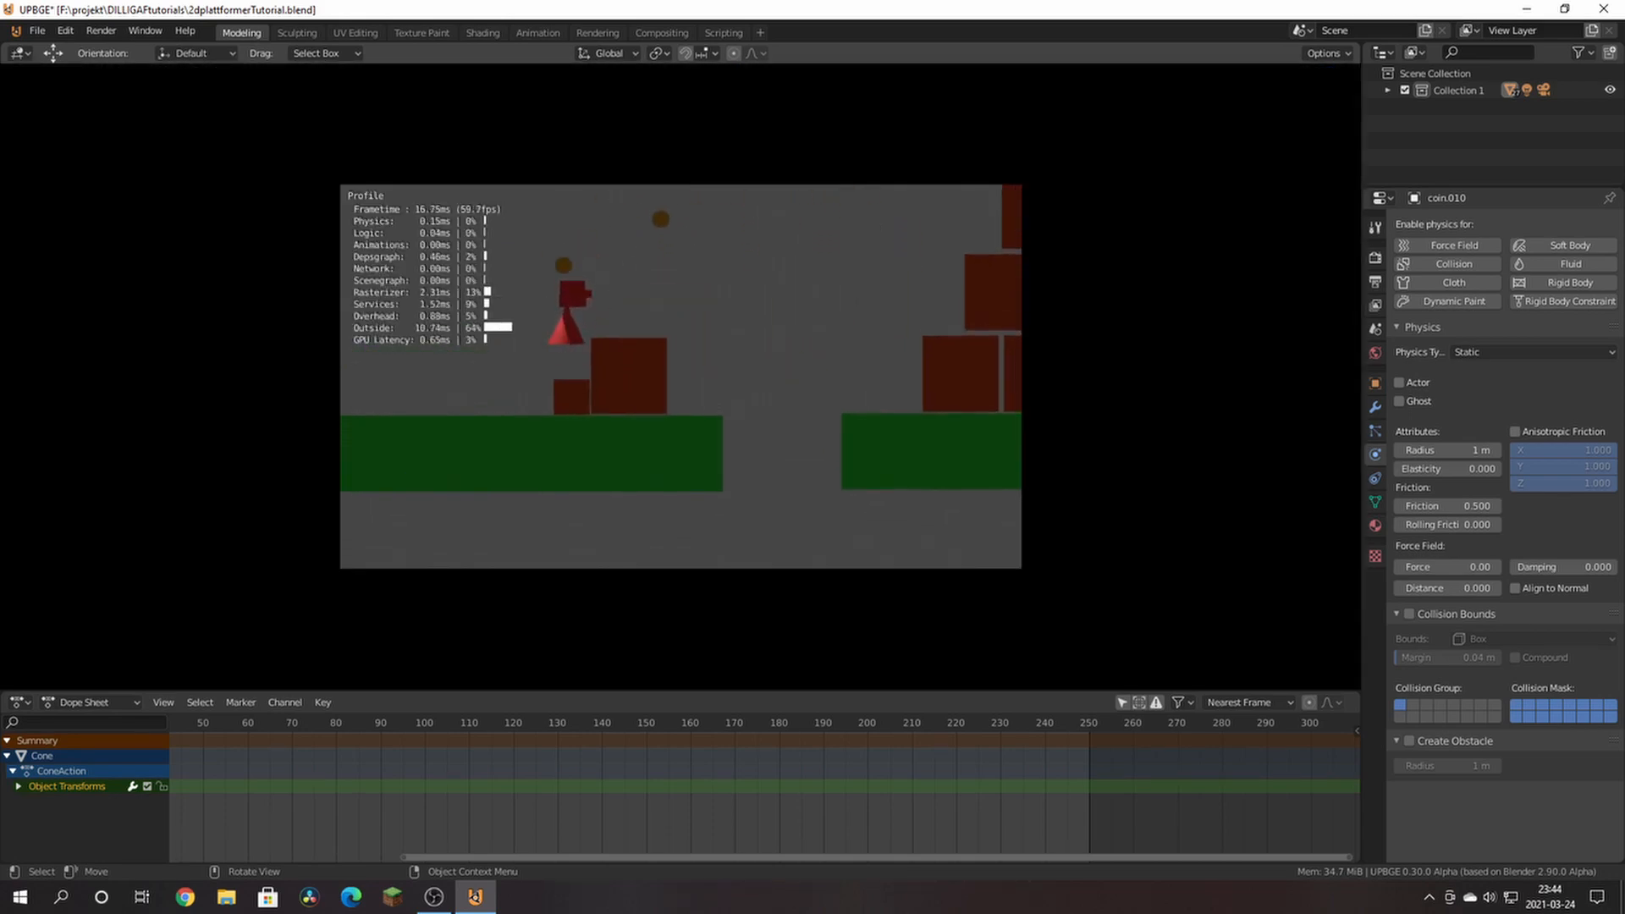
{"action": "key", "text": "space"}
{"action": "key", "text": "d"}
{"action": "key", "text": "space"}
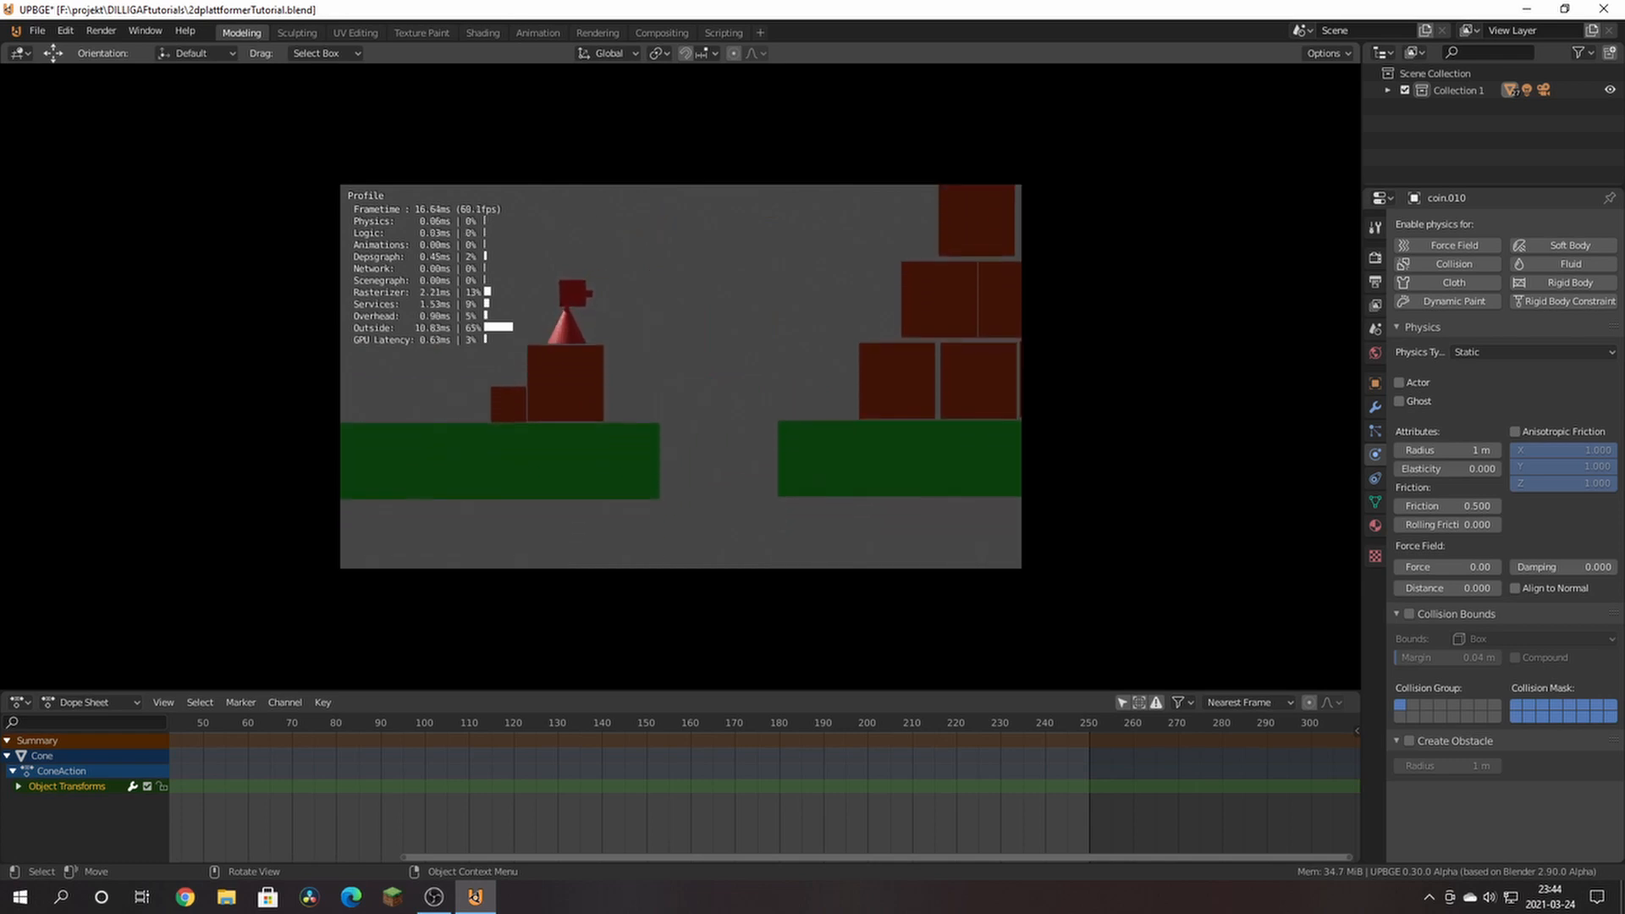
{"action": "key", "text": "space"}
{"action": "key", "text": "d"}
{"action": "key", "text": "space"}
{"action": "key", "text": "space"}
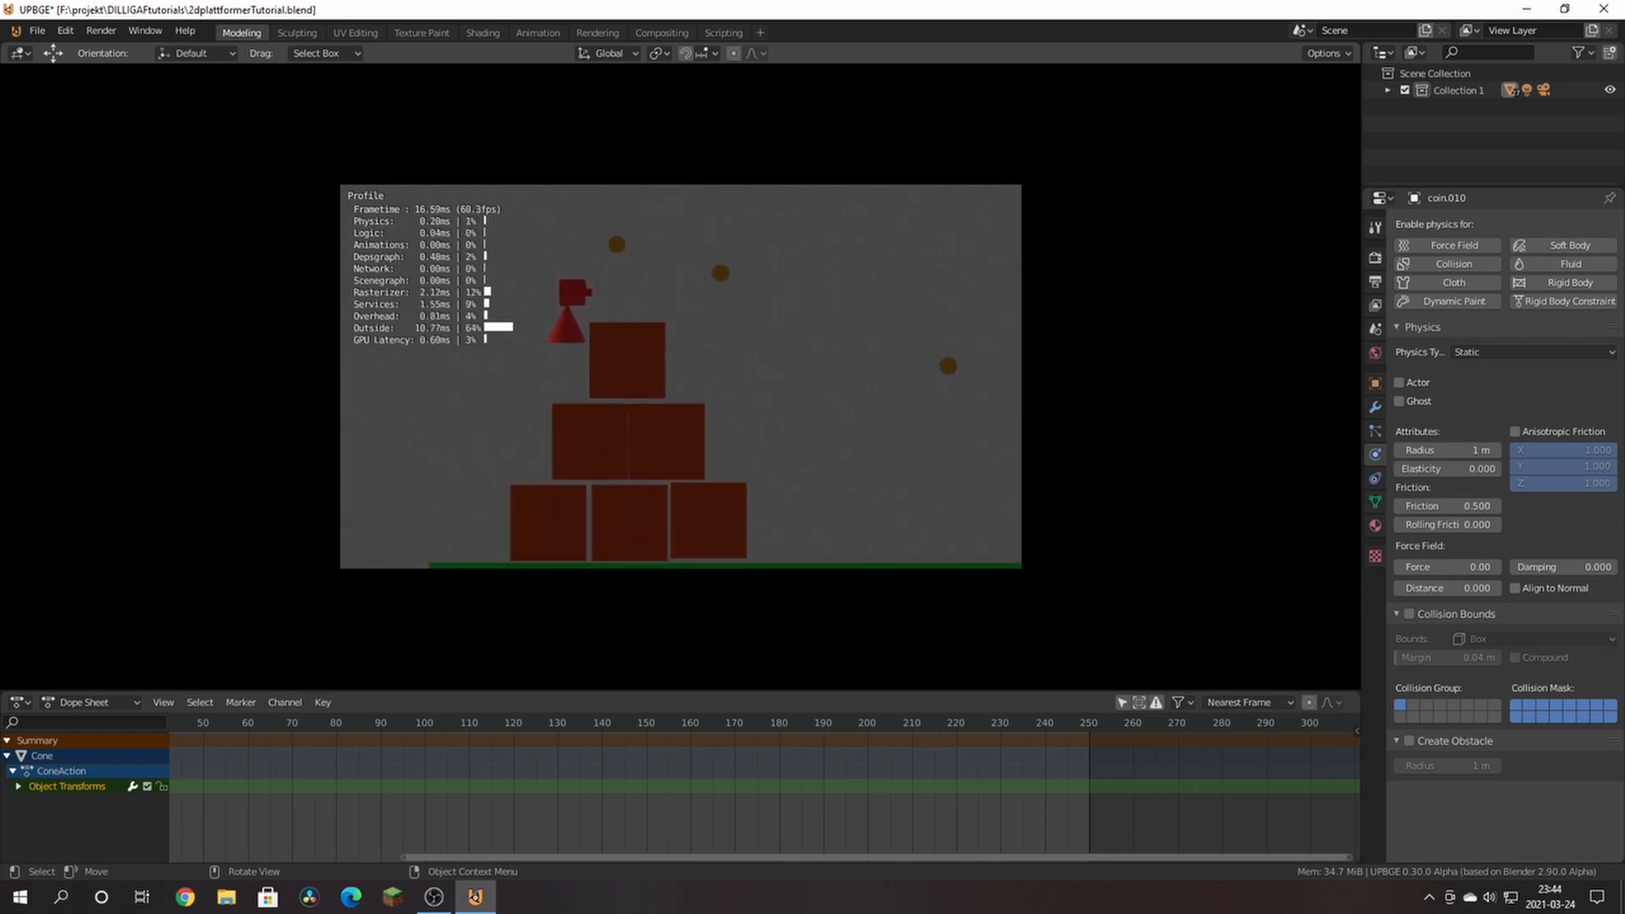
{"action": "key", "text": "space"}
{"action": "key", "text": "space"}
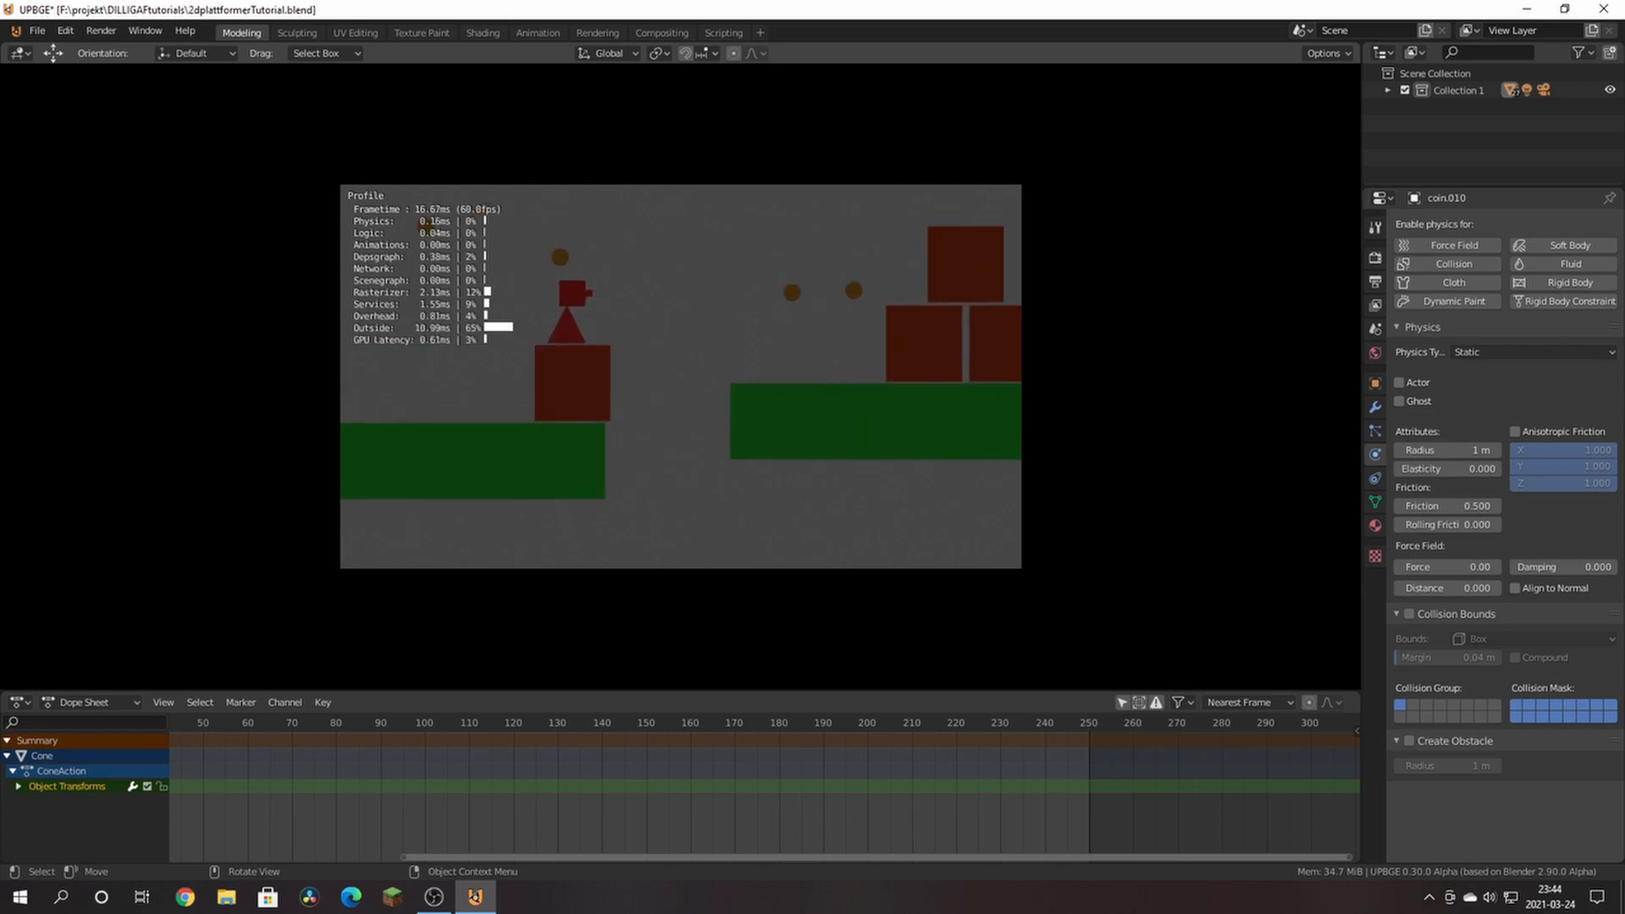
{"action": "key", "text": "space"}
{"action": "key", "text": "a"}
{"action": "key", "text": "d"}
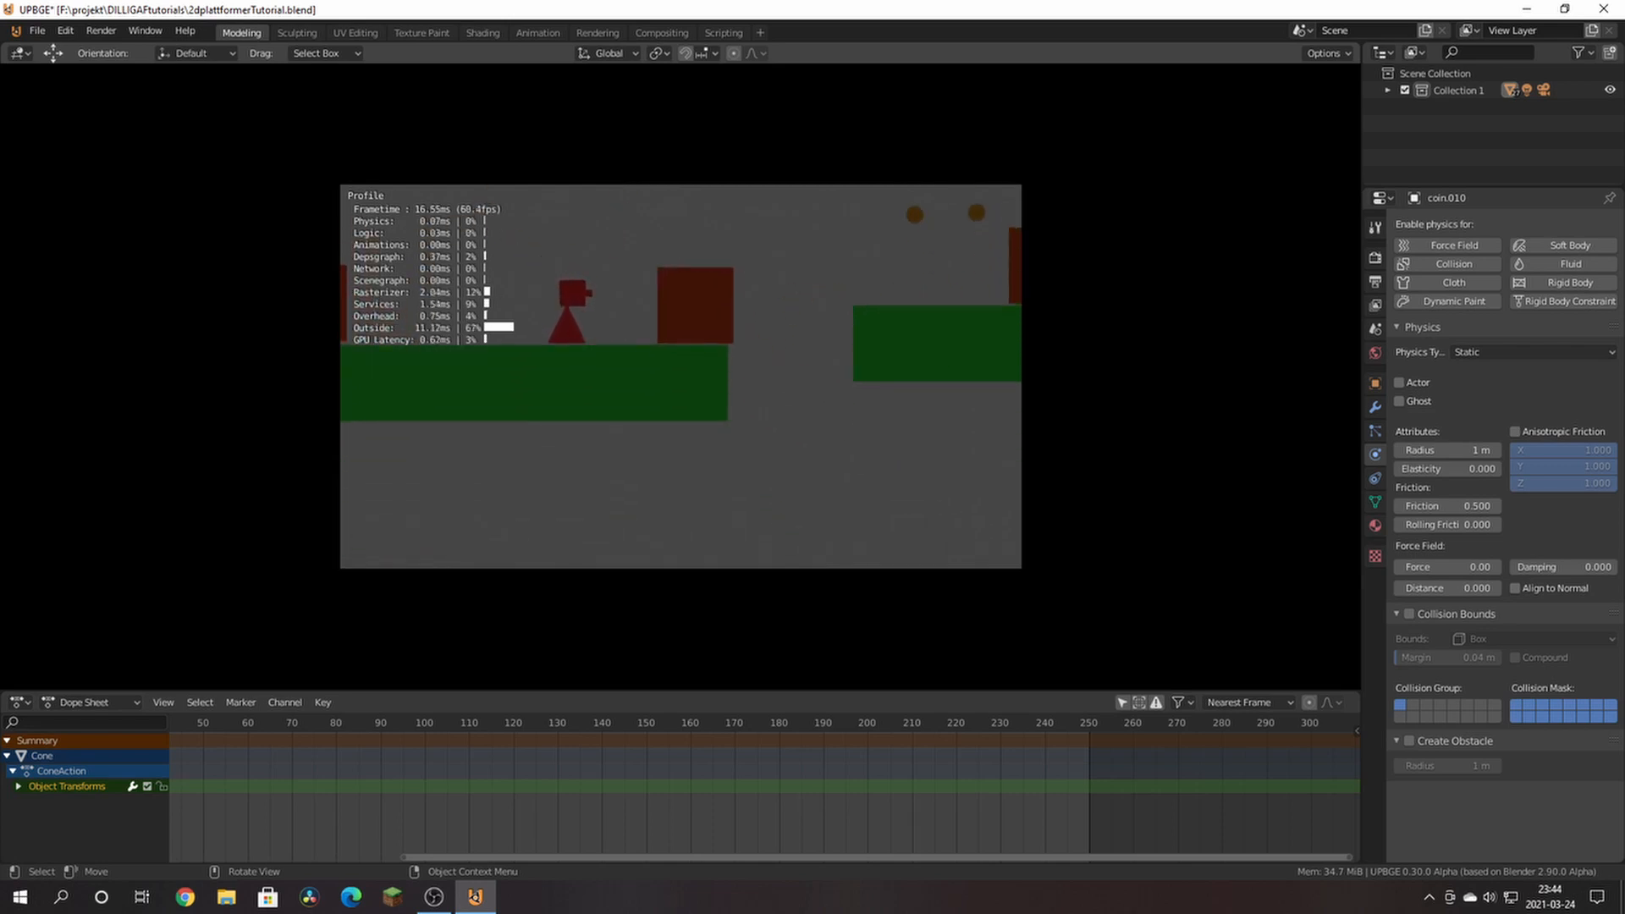
{"action": "key", "text": "space"}
{"action": "key", "text": "space"}
{"action": "key", "text": "space"}
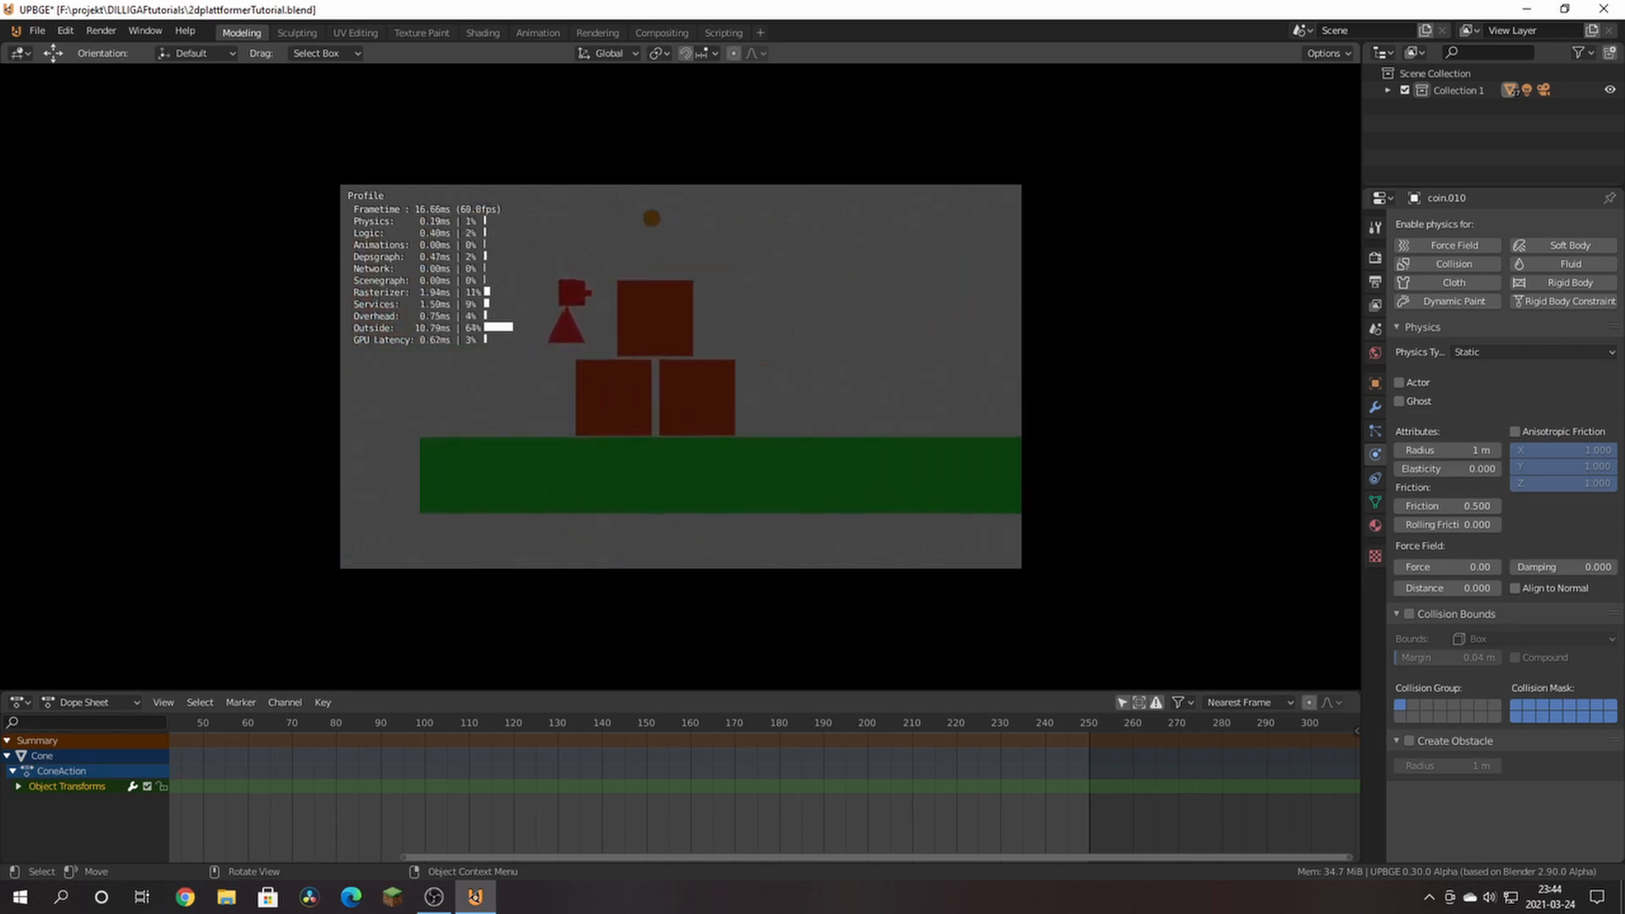
{"action": "key", "text": "space"}
{"action": "key", "text": "space"}
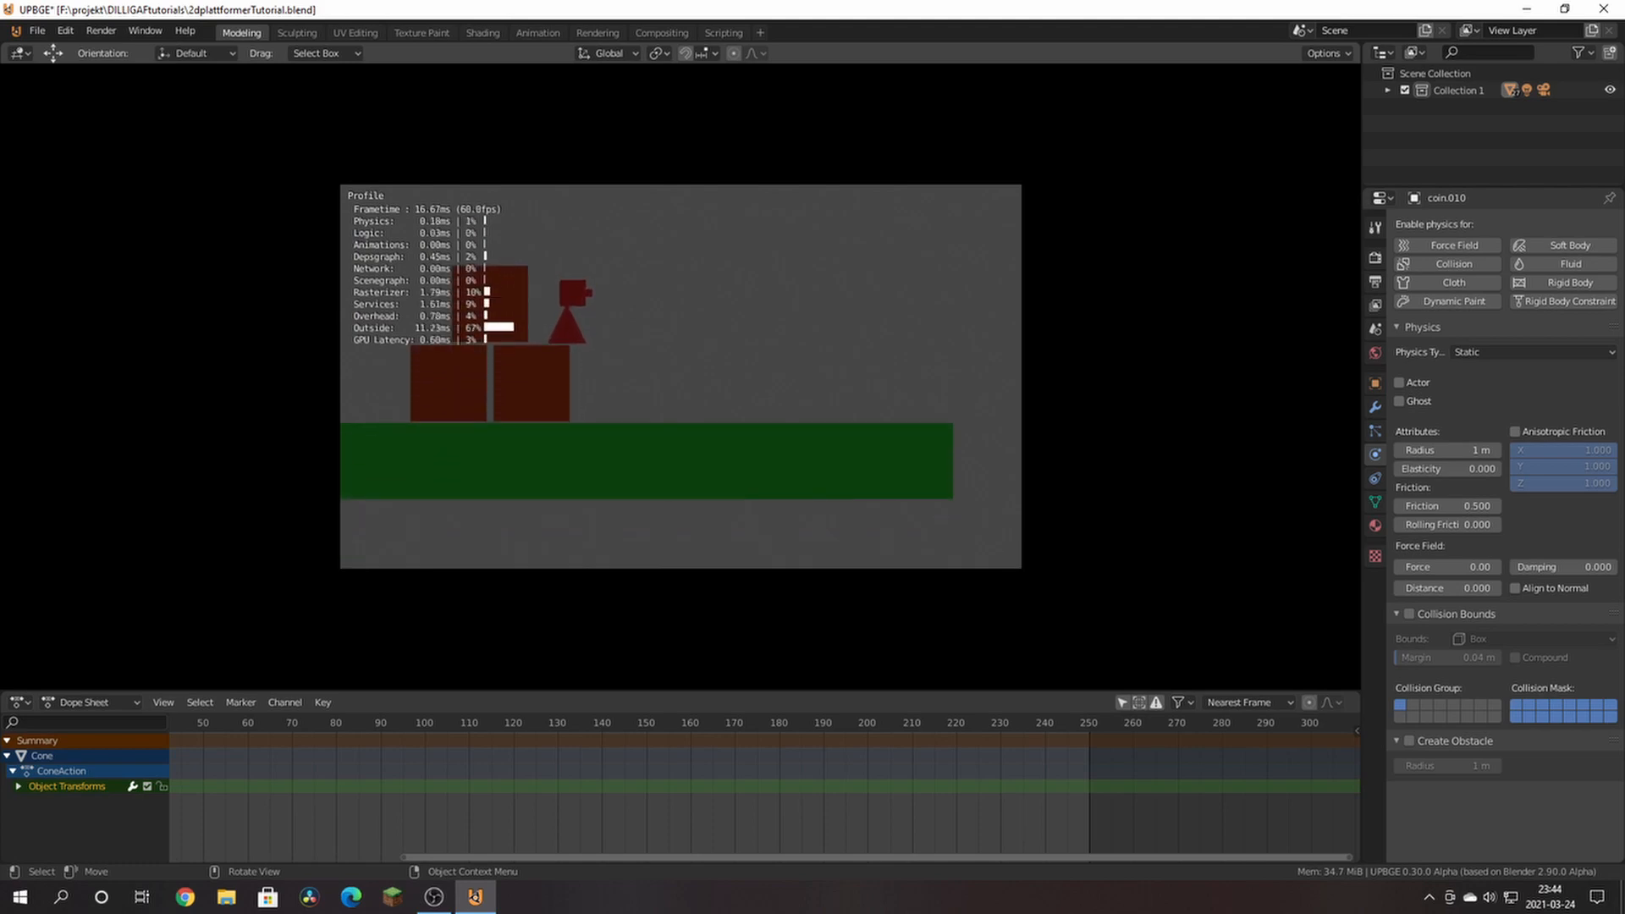
{"action": "key", "text": "Escape"}
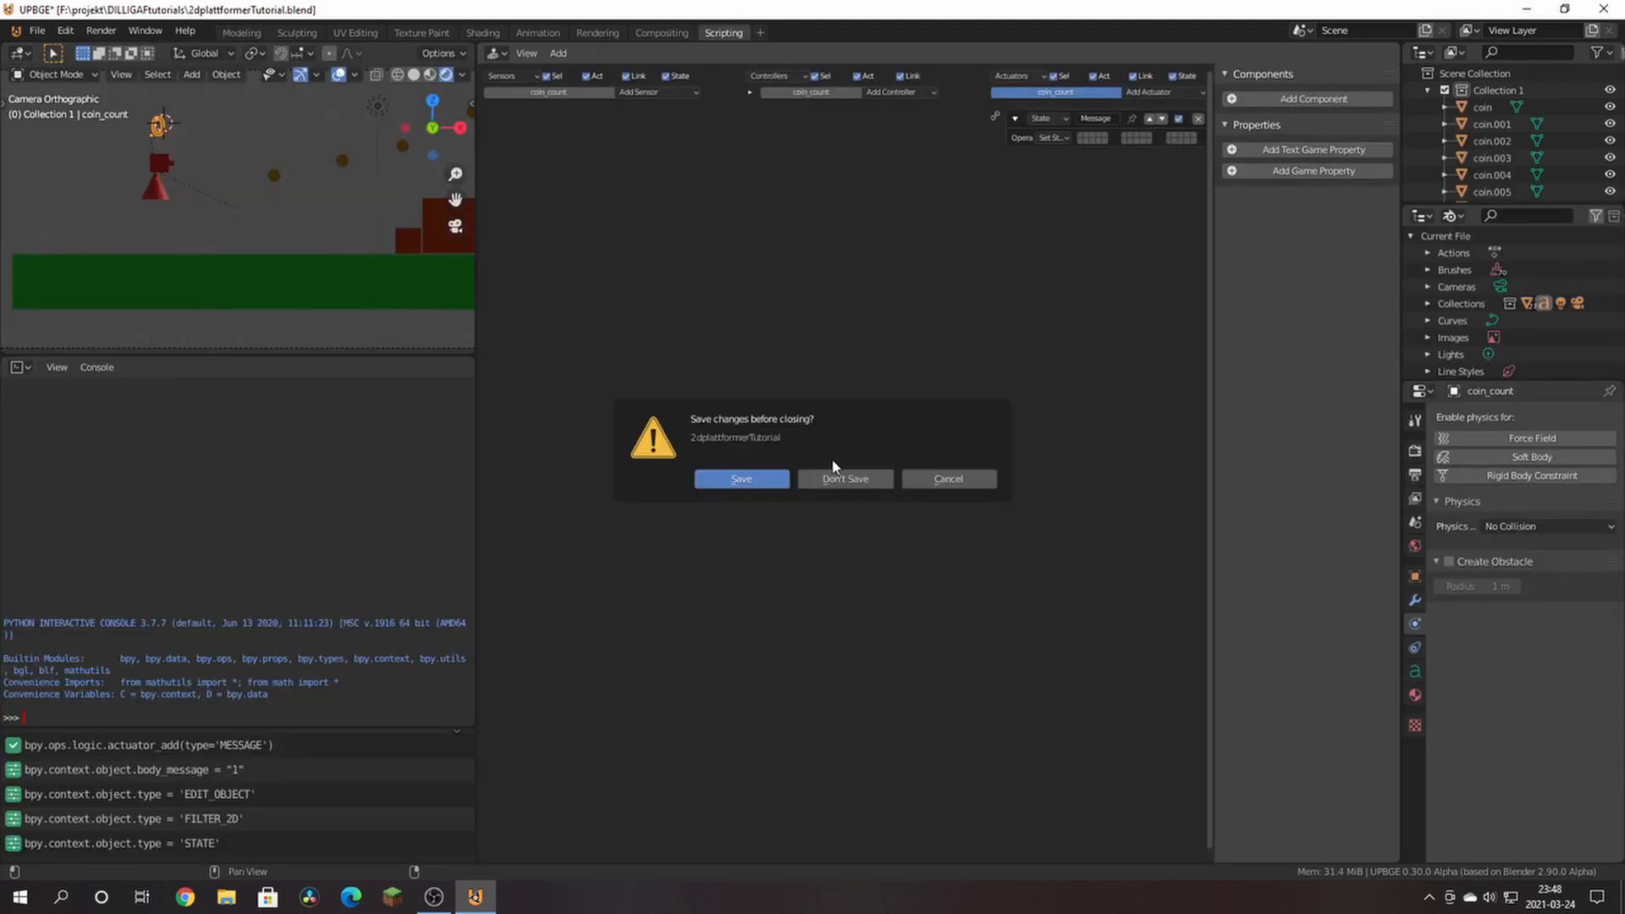
Step: Close the project without saving the changes
{"action": "left_click", "coordinate": [842, 480]}
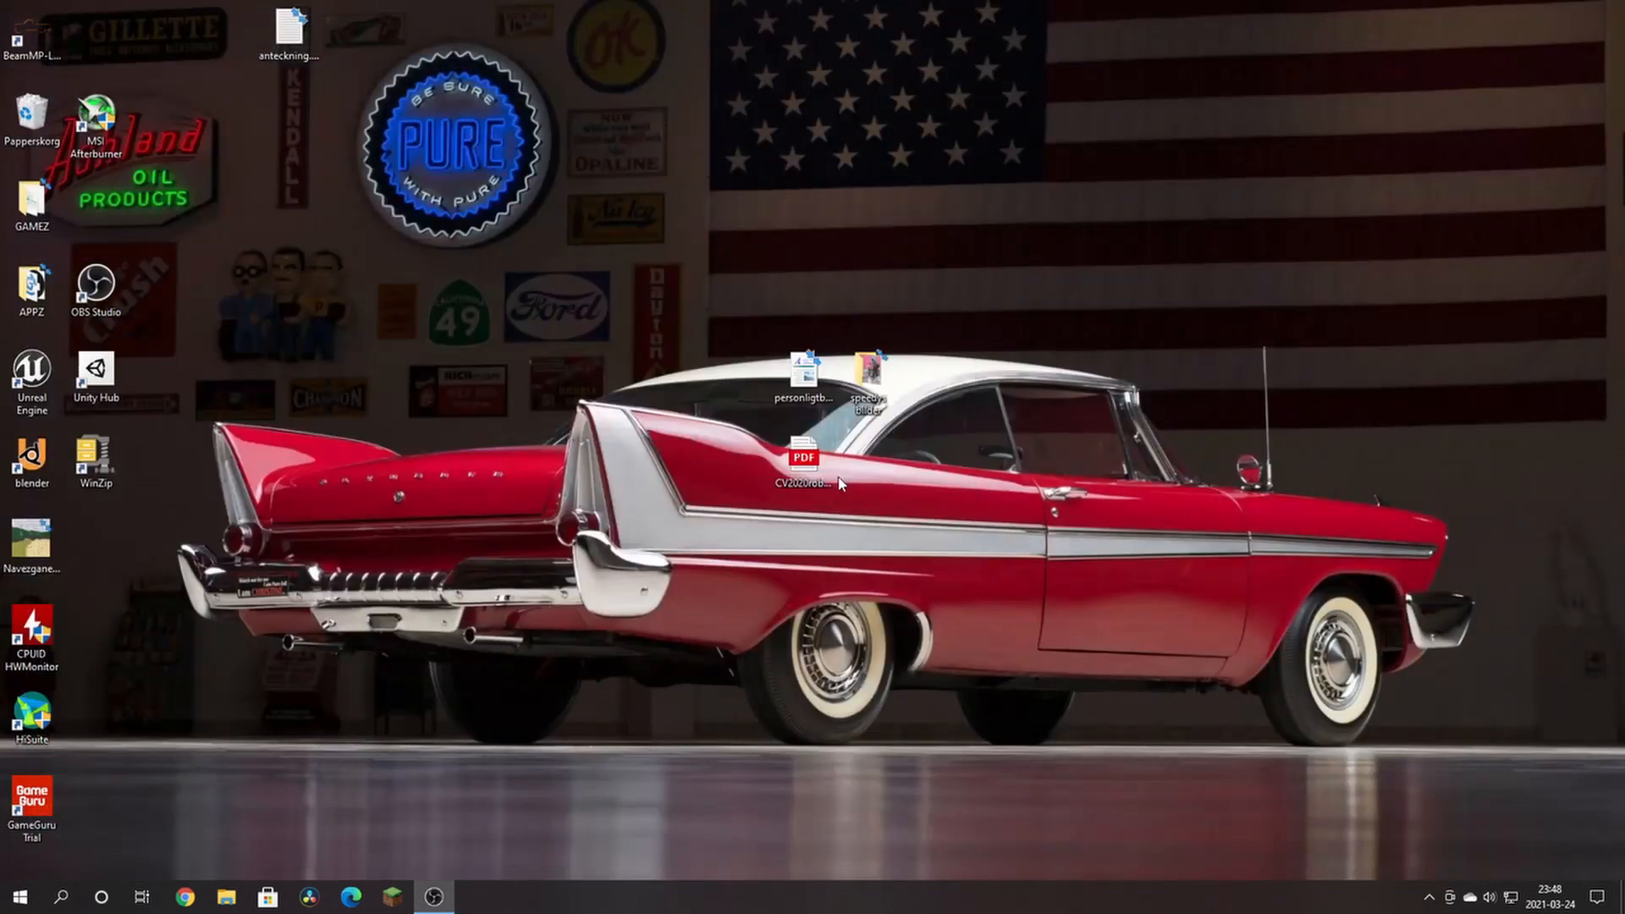